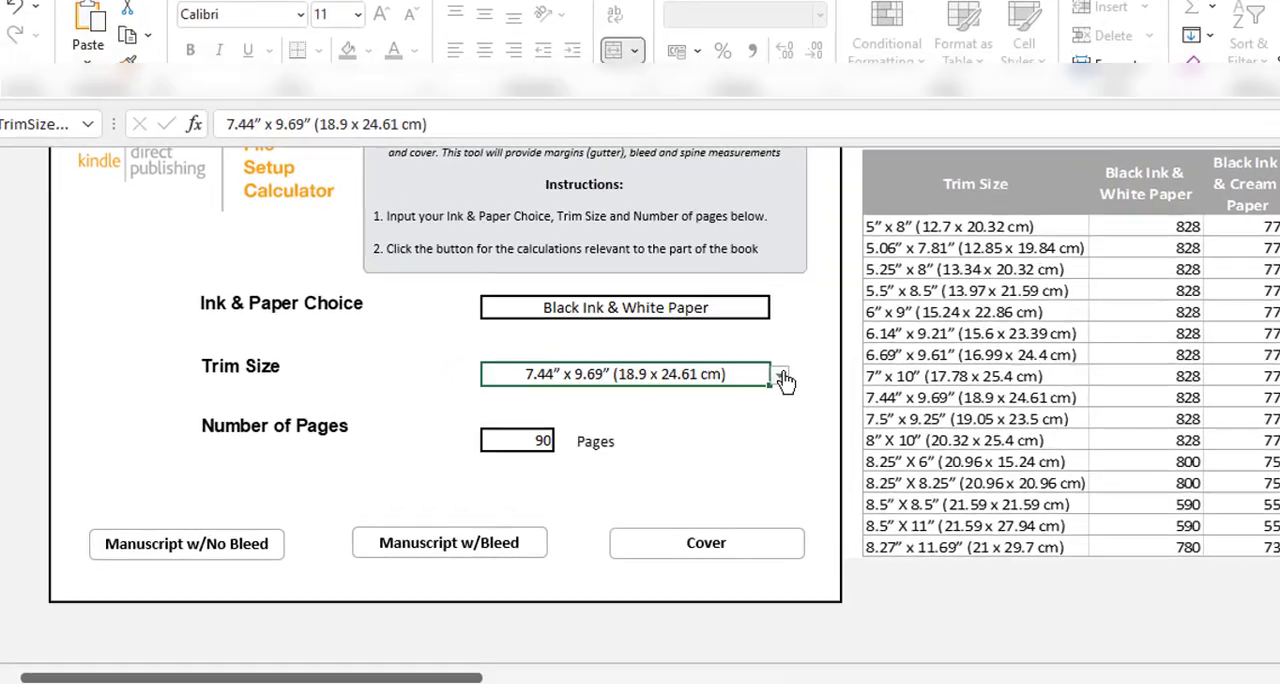
Set the trim size to 8.5" X 11" (21.59 x 27.94 cm) in the print setup calculator
click(668, 396)
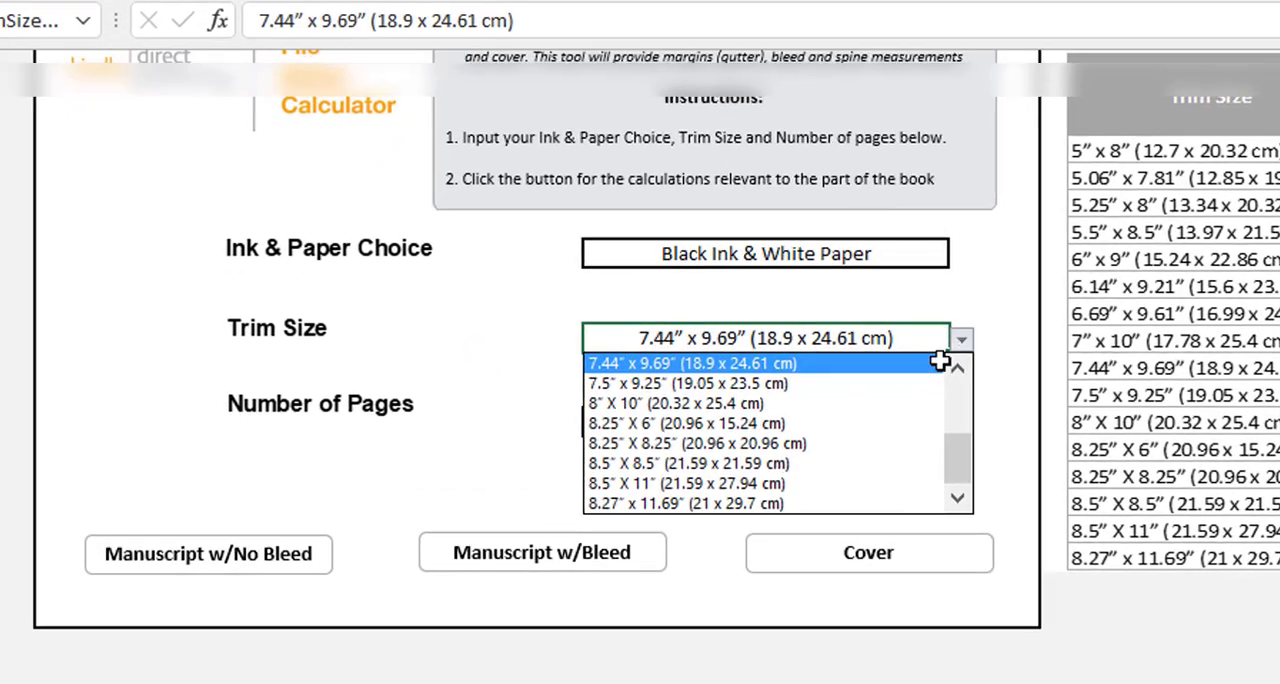
click(645, 463)
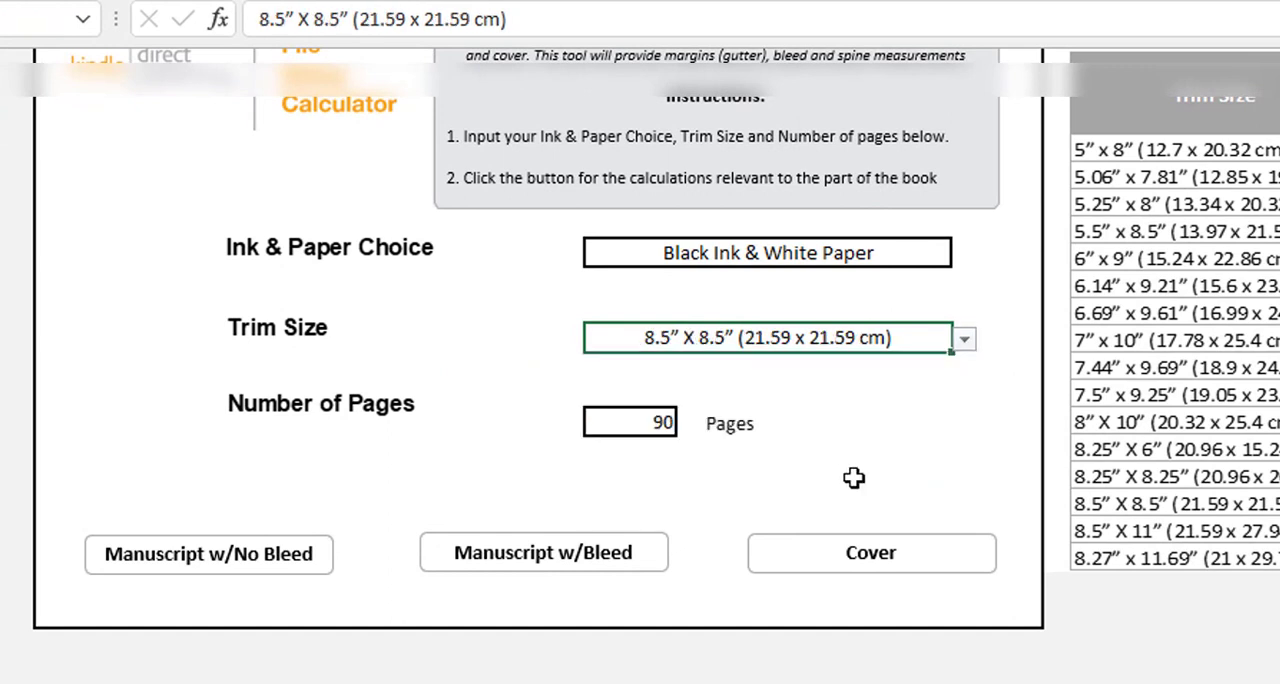
click(964, 339)
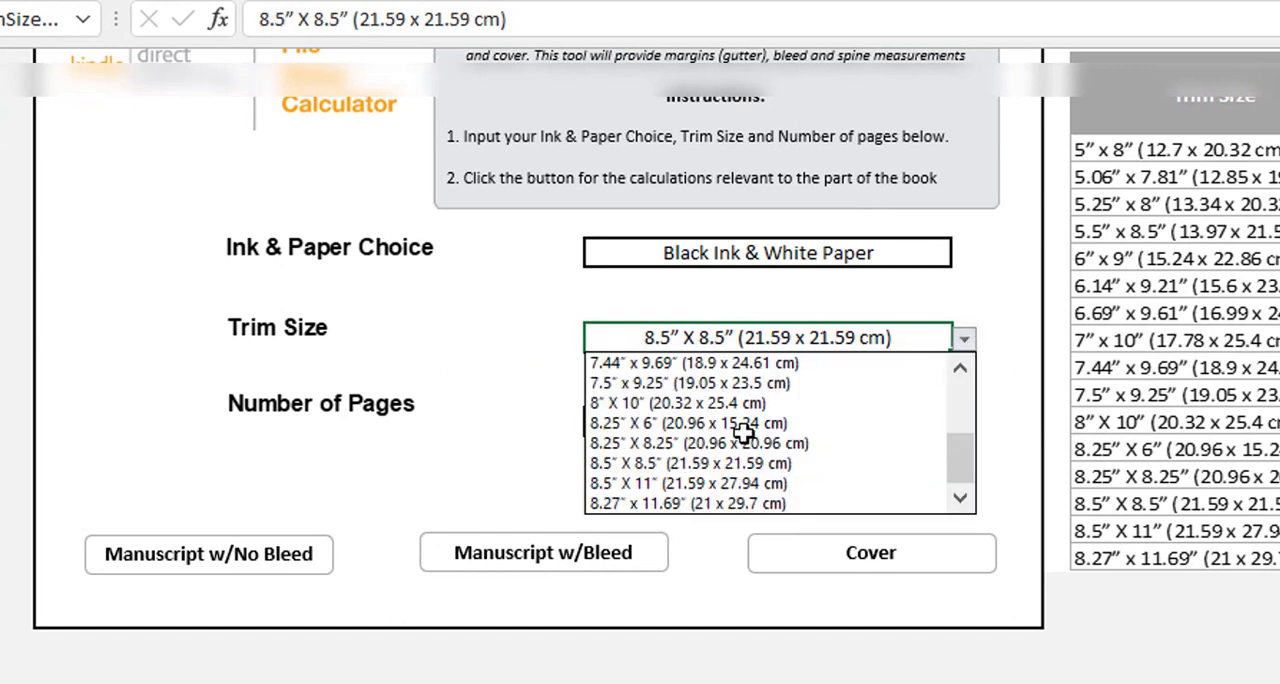
click(630, 484)
Set the calculator's number of pages to 102
click(640, 428)
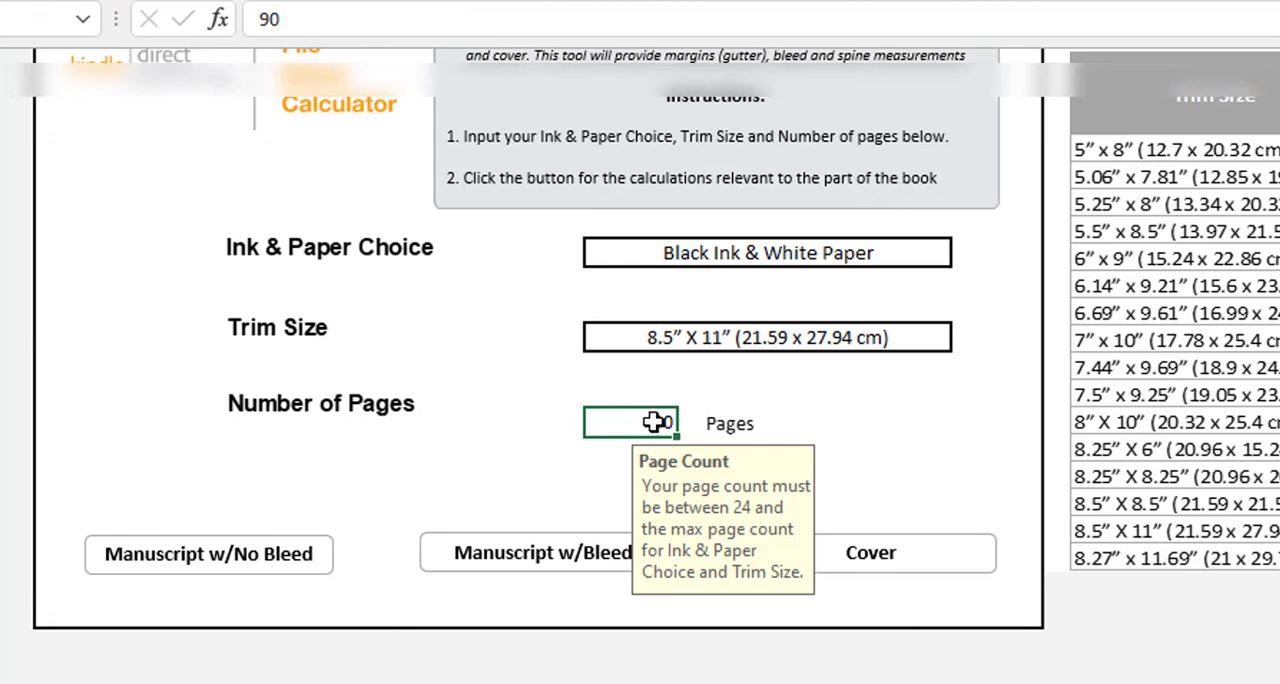
double_click(655, 422)
double_click(657, 422)
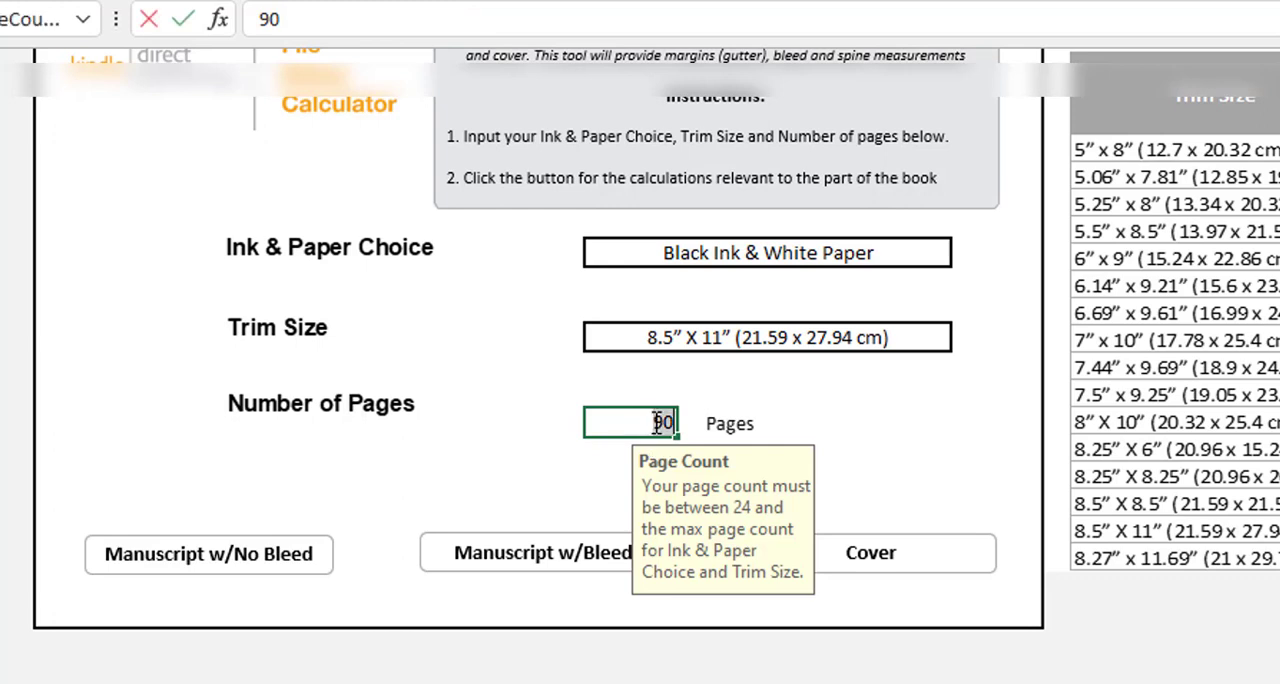
text(102)
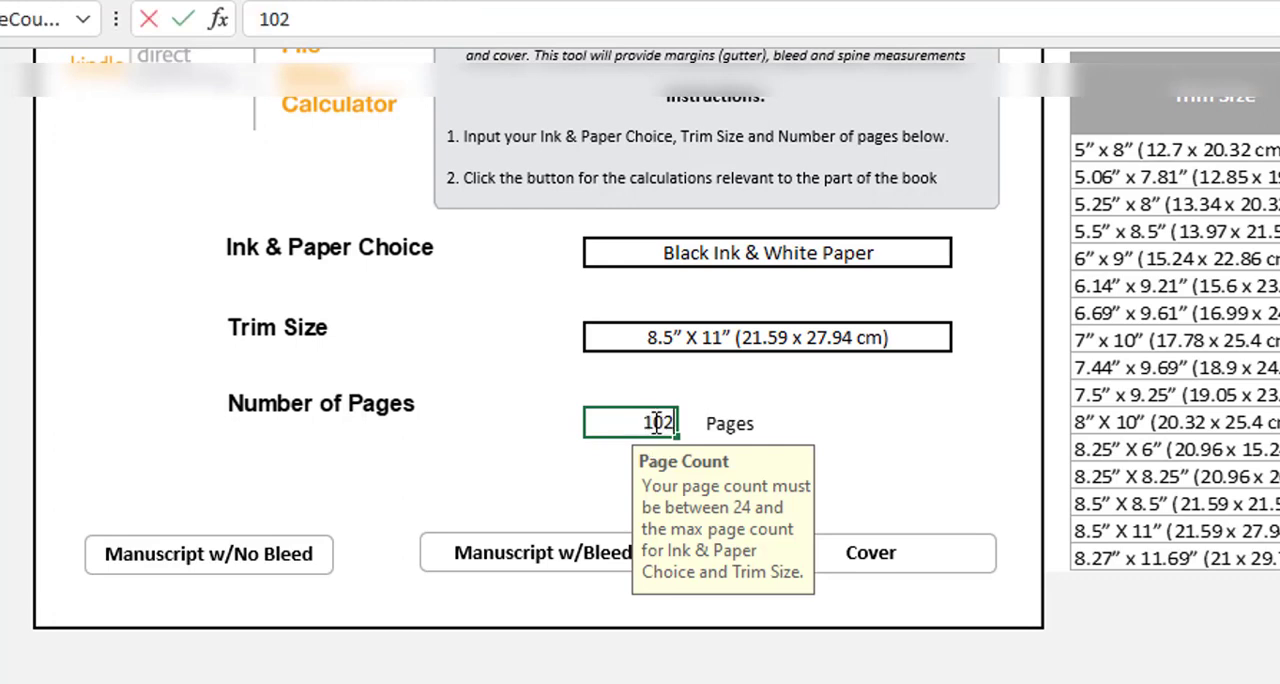
click(447, 455)
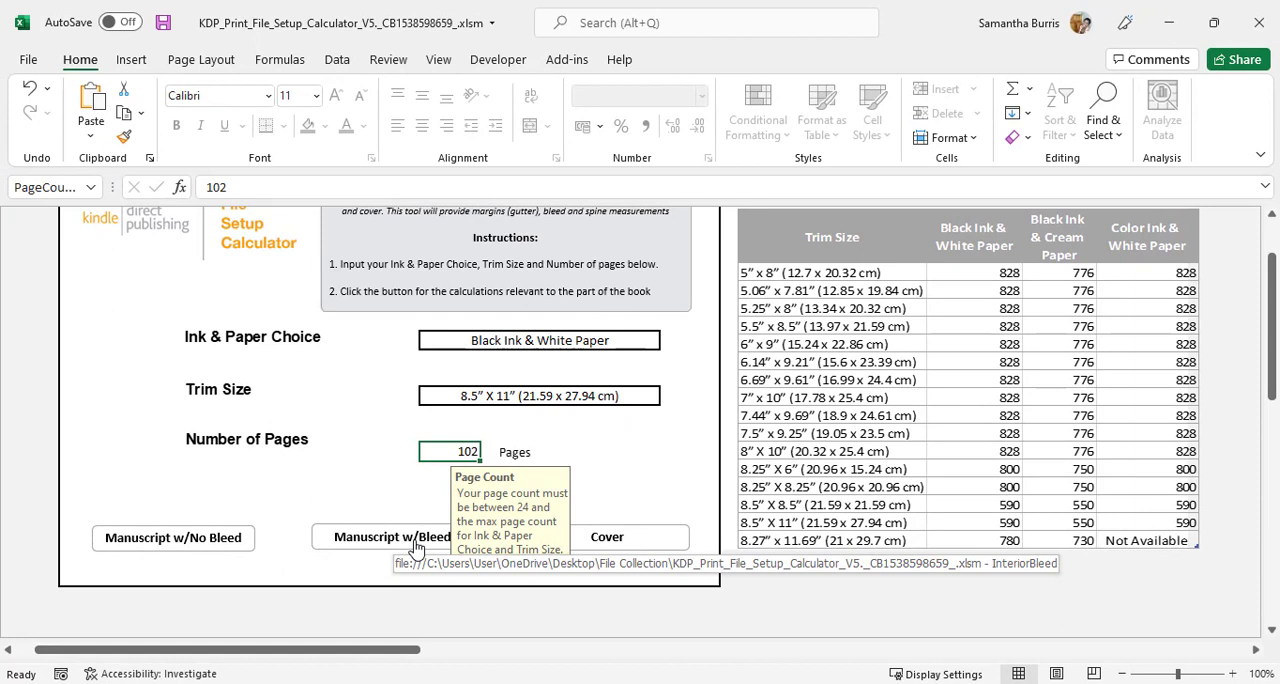
Examine the calculated page dimensions, margins and bleed for the manuscript with bleed
click(416, 548)
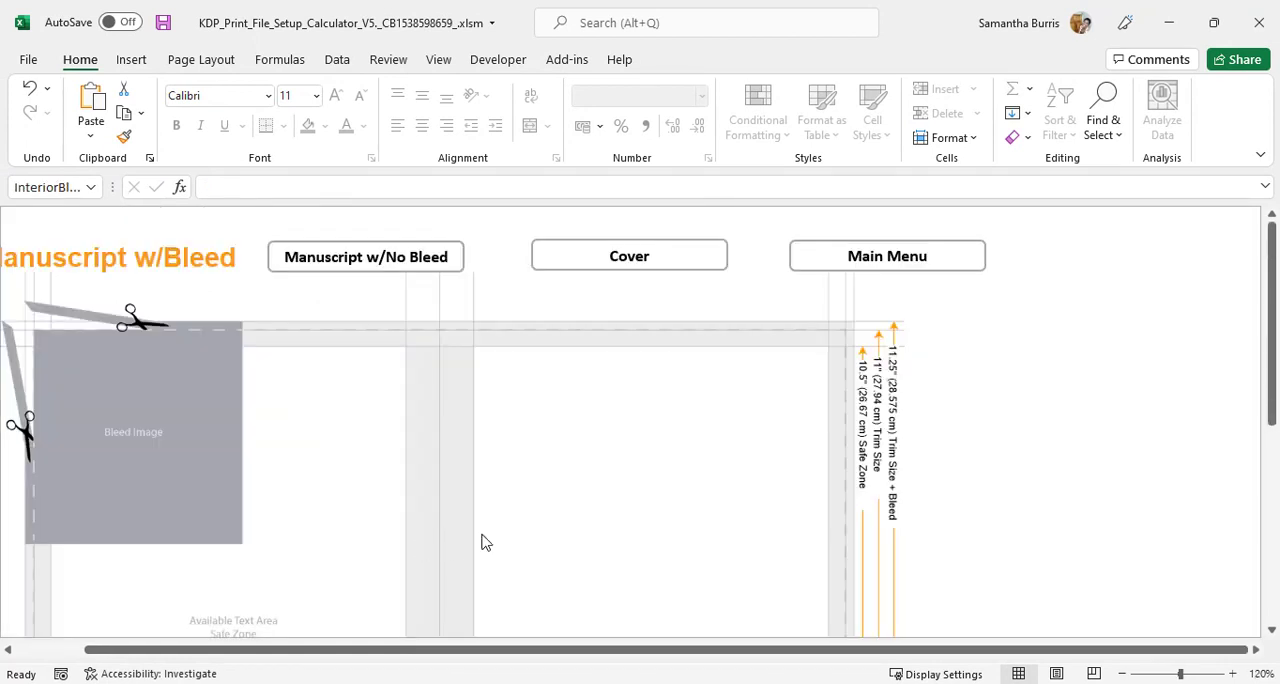
scroll(1186, 385, down, 1)
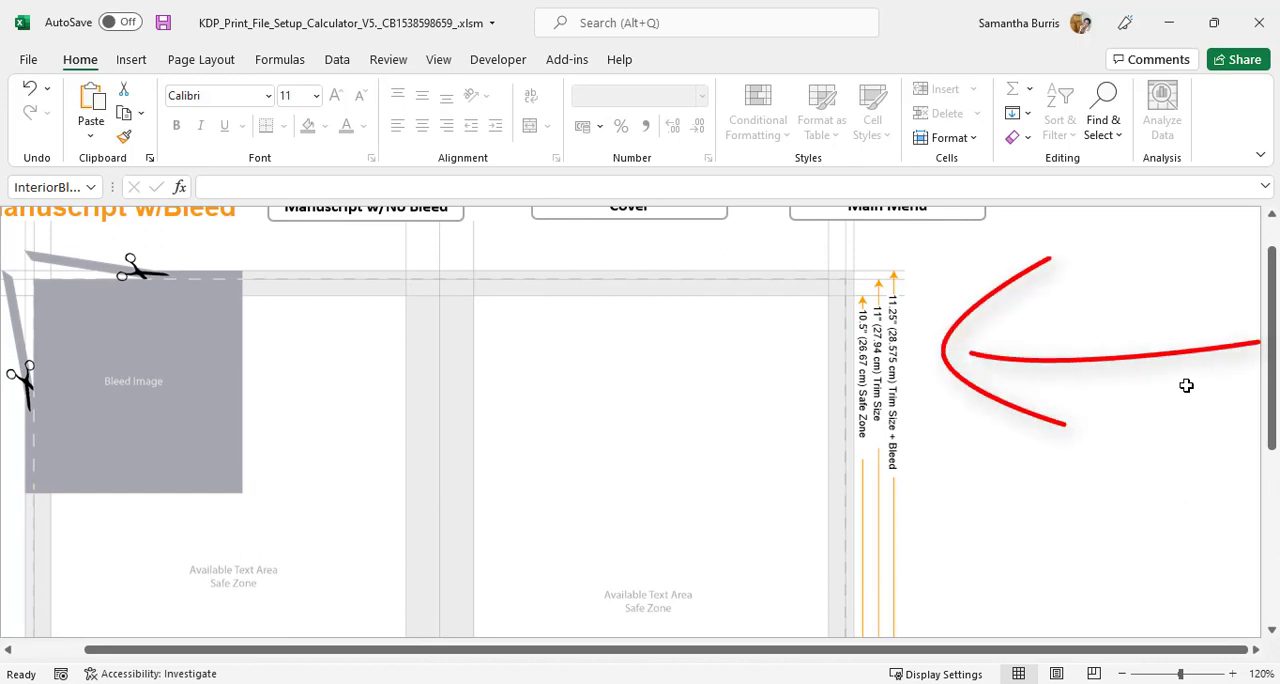
scroll(575, 437, down, 1)
scroll(560, 437, down, 7)
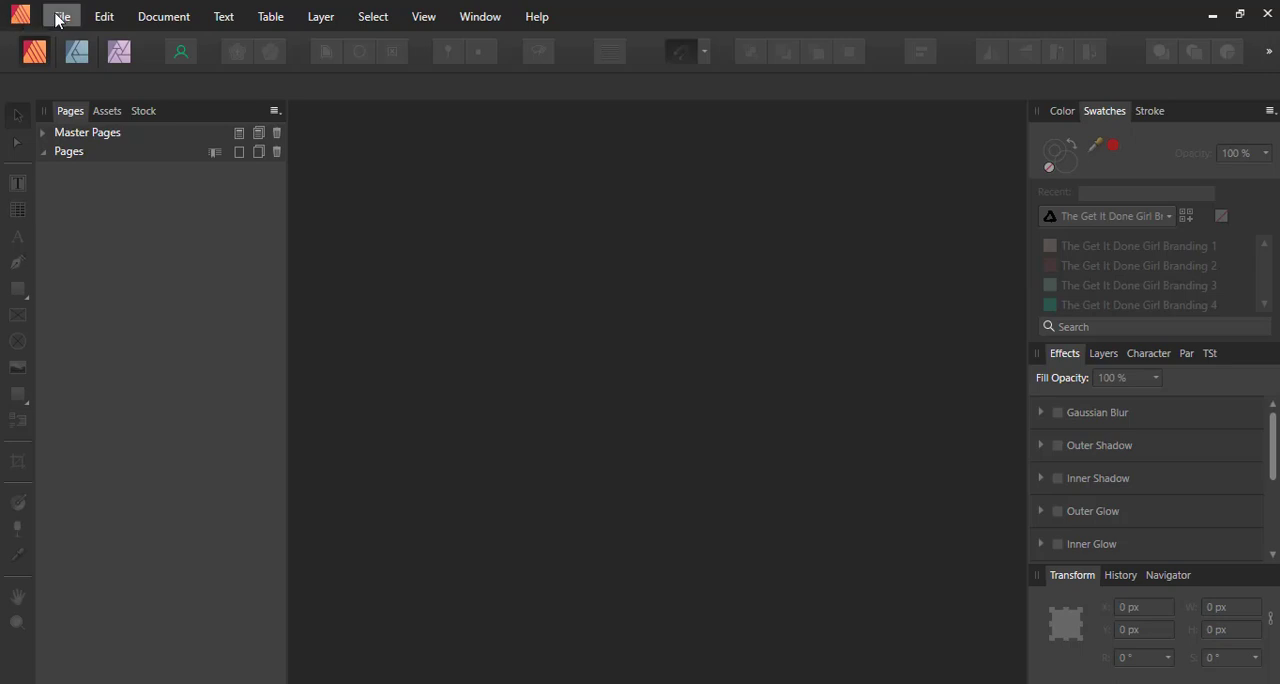
Switch to Affinity Publisher and set up a new document with a page width of 8.625 in and height of 11.25 in
click(61, 16)
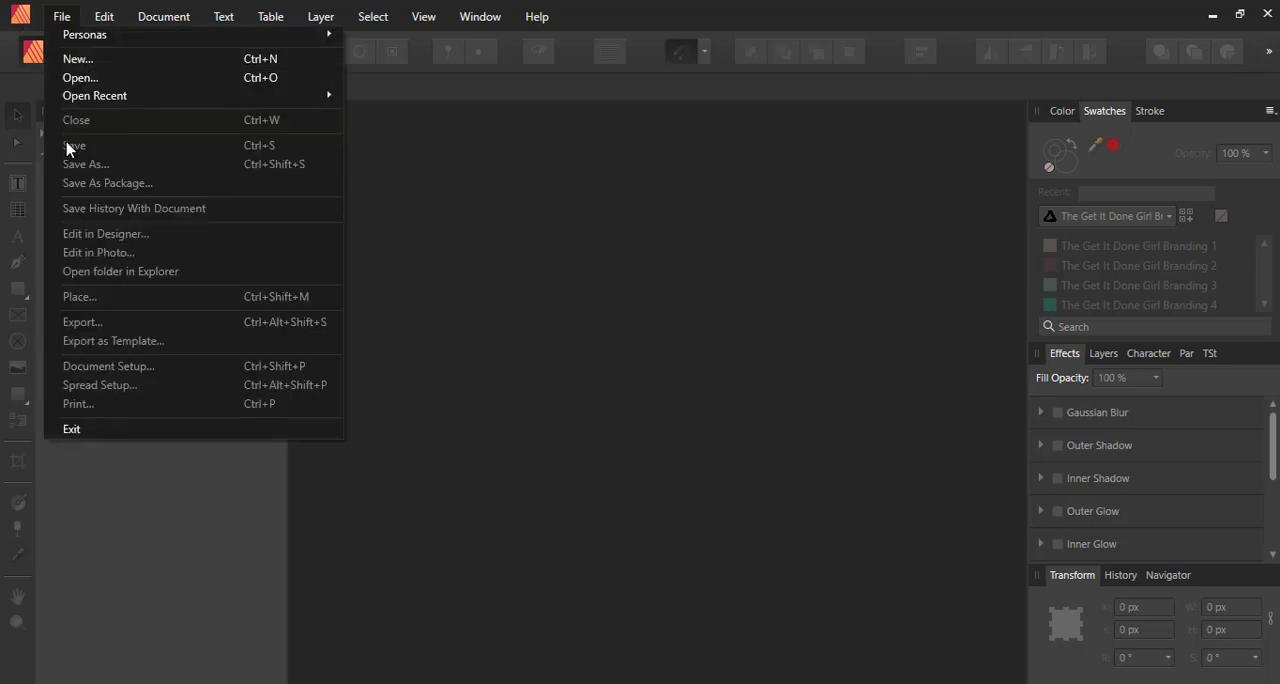
click(83, 59)
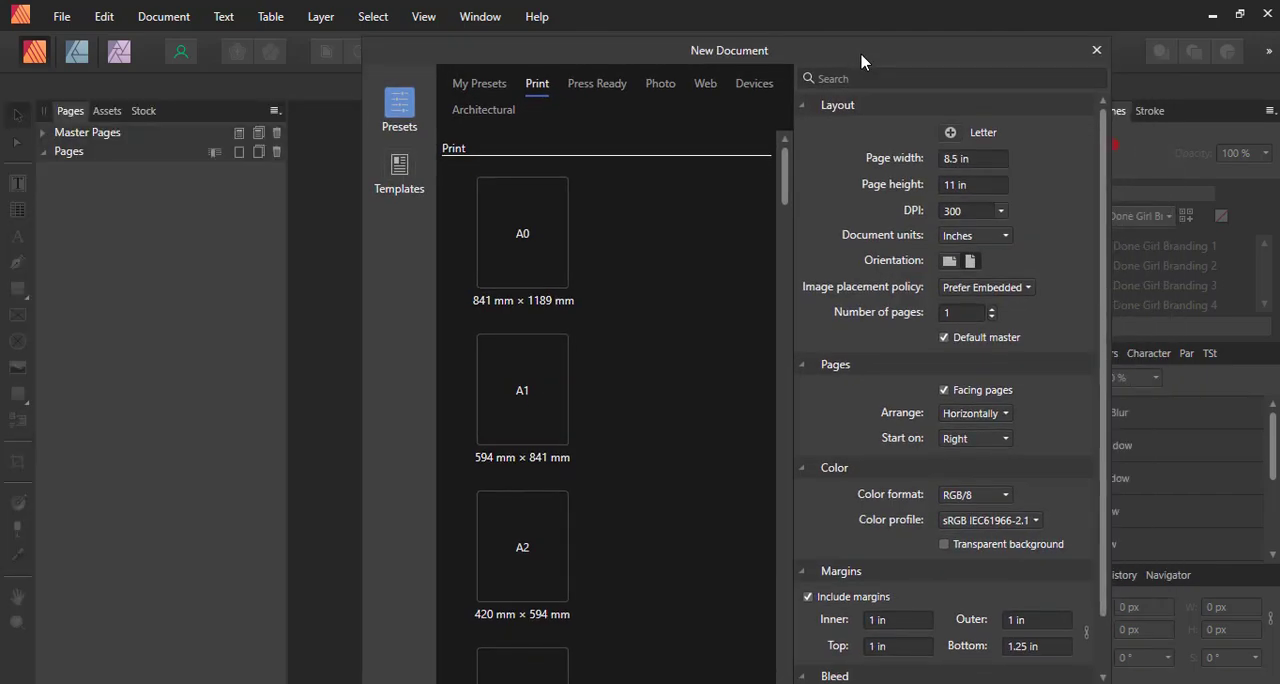
click(977, 162)
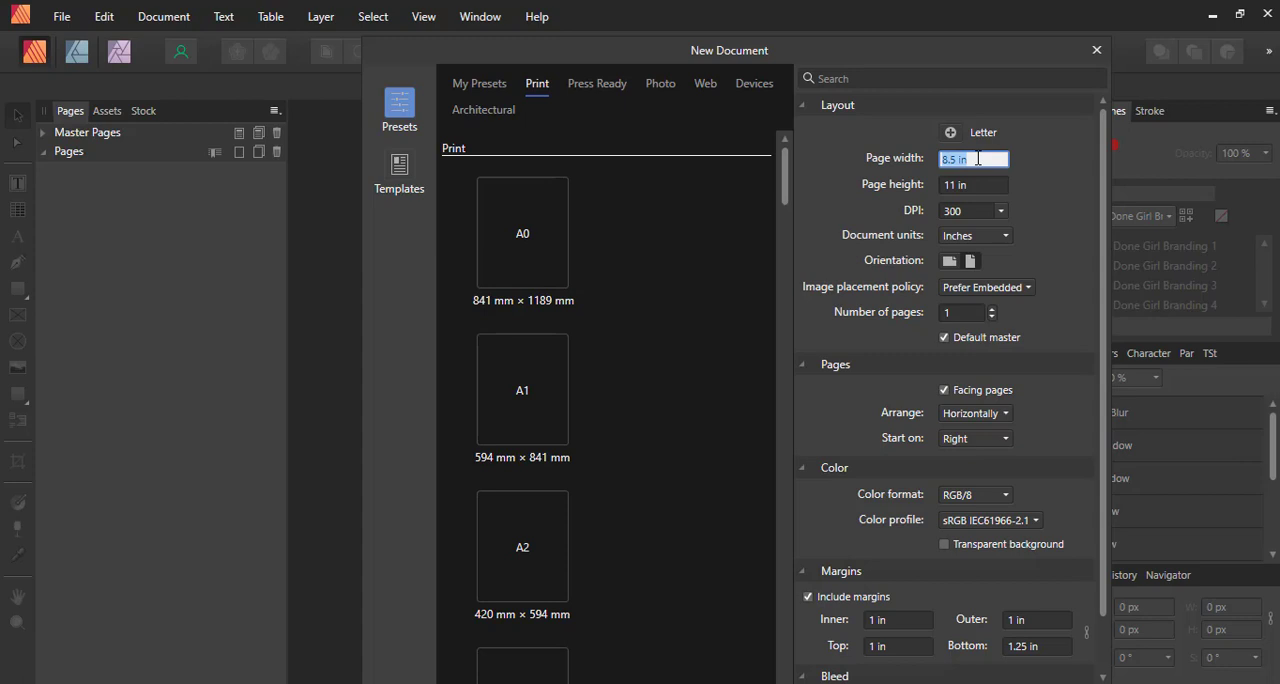
text(8.625)
key(Tab)
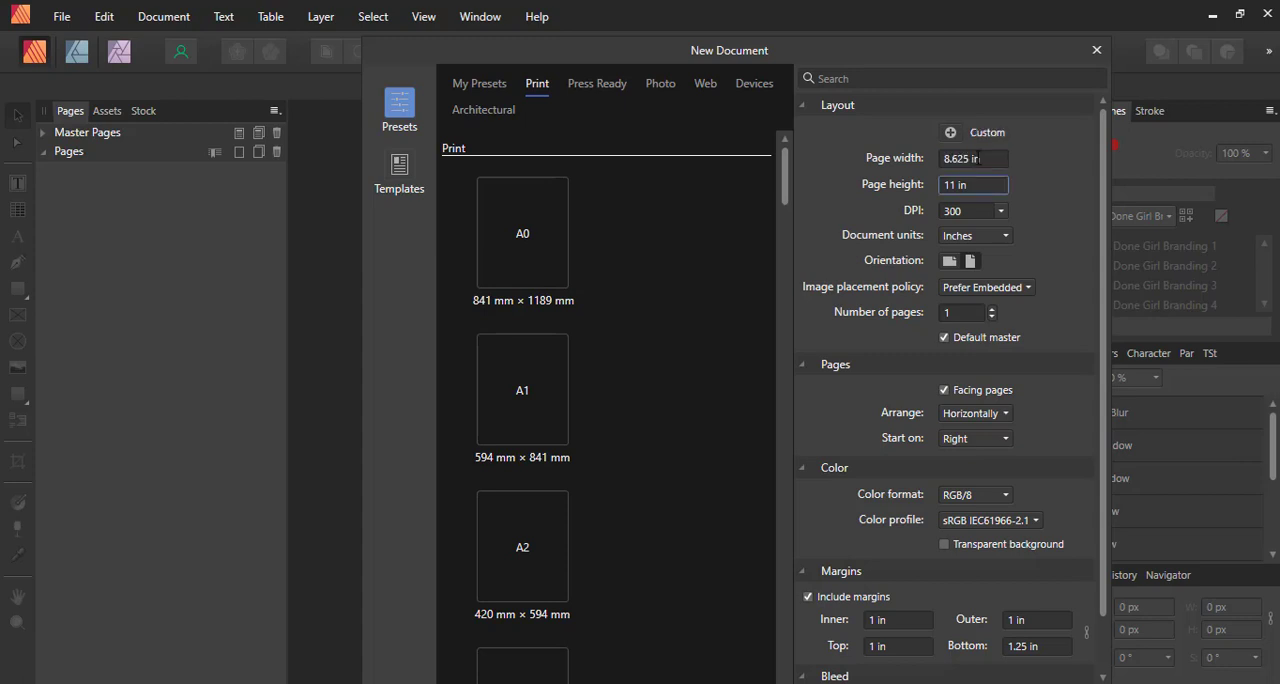
click(975, 188)
text(1)
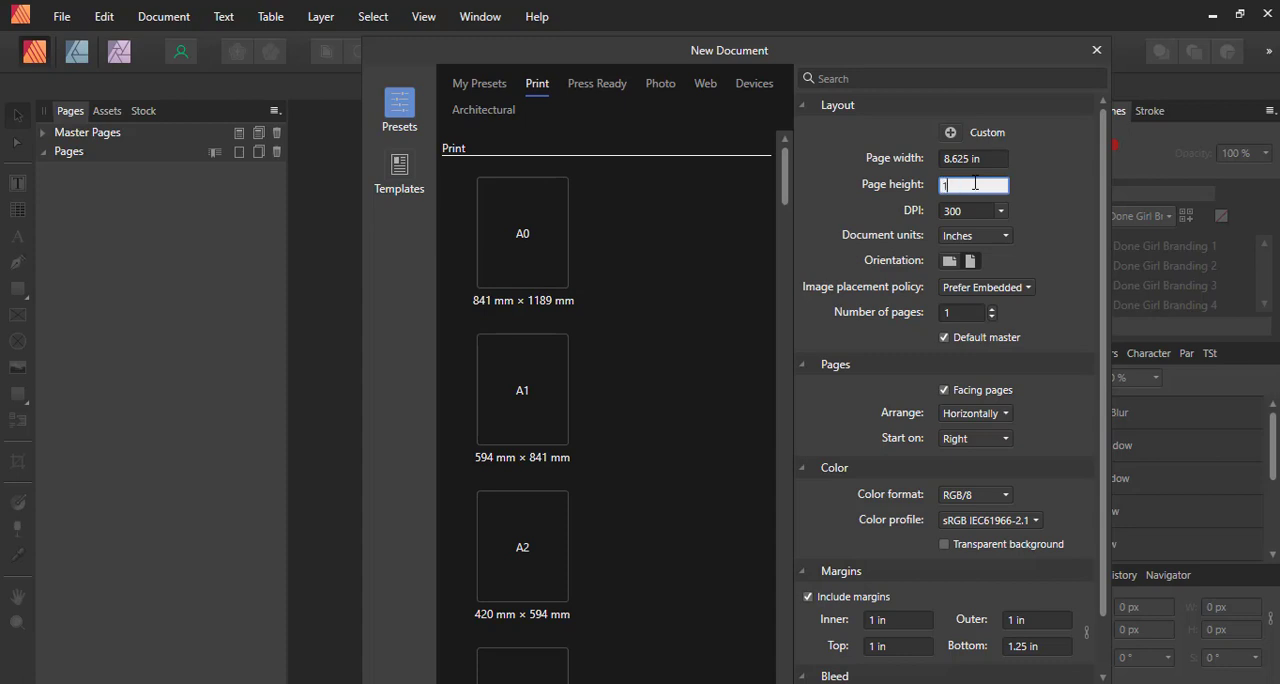
text(1.25)
key(Tab)
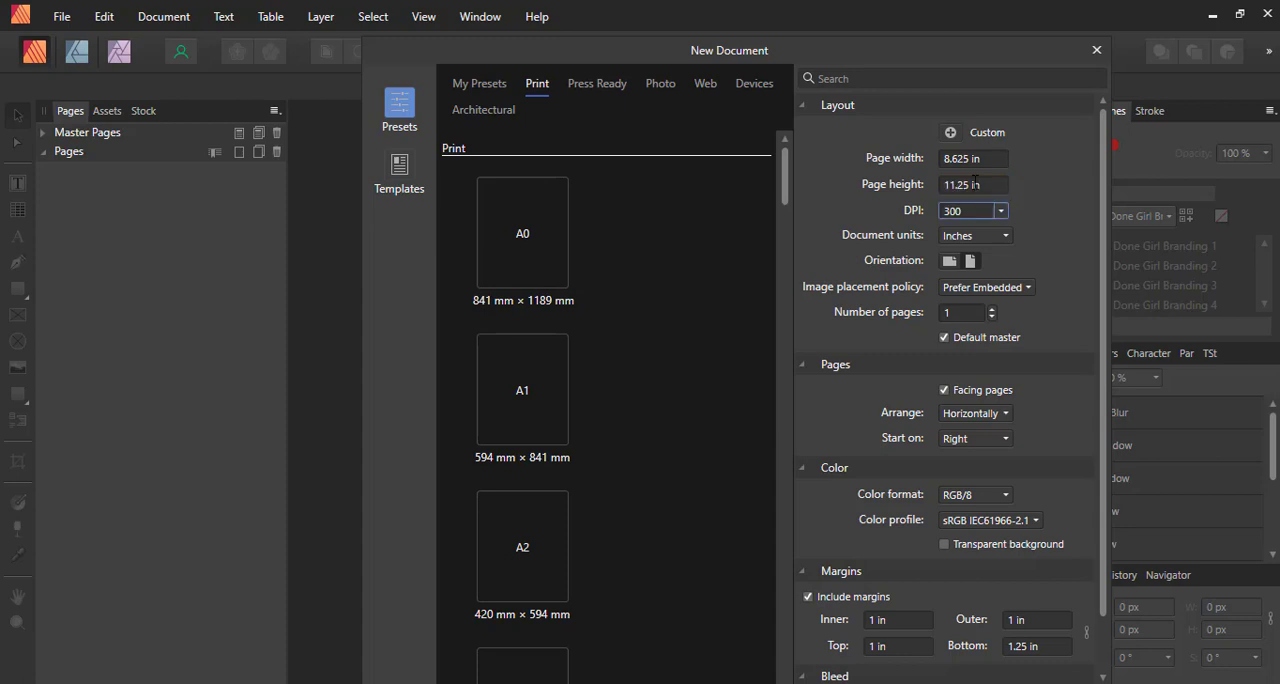
Turn off facing pages and set the new document's number of pages to 102
click(980, 391)
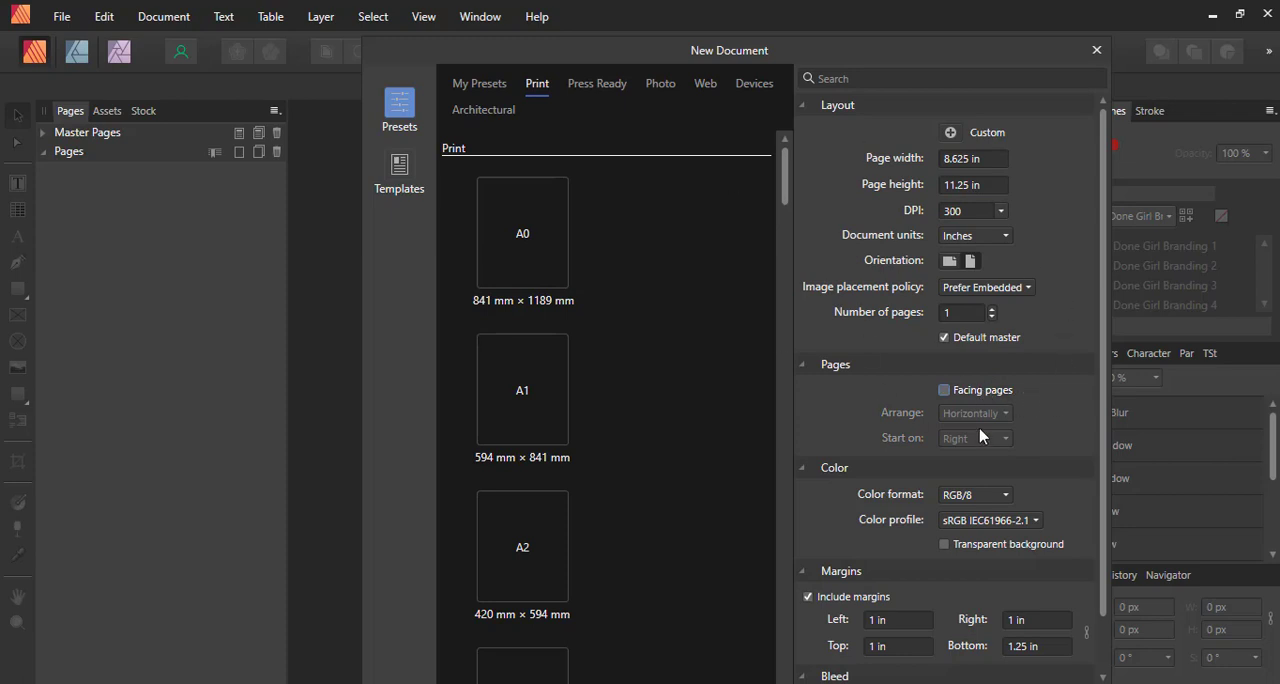
click(968, 315)
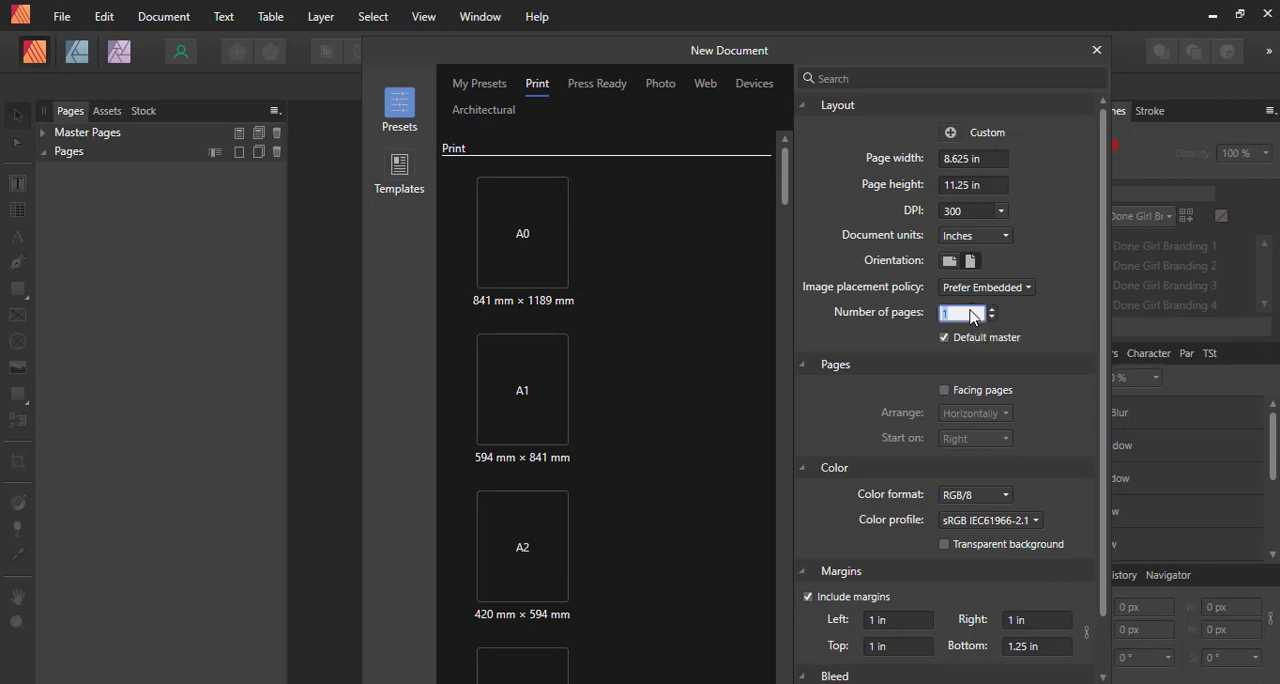
text(102)
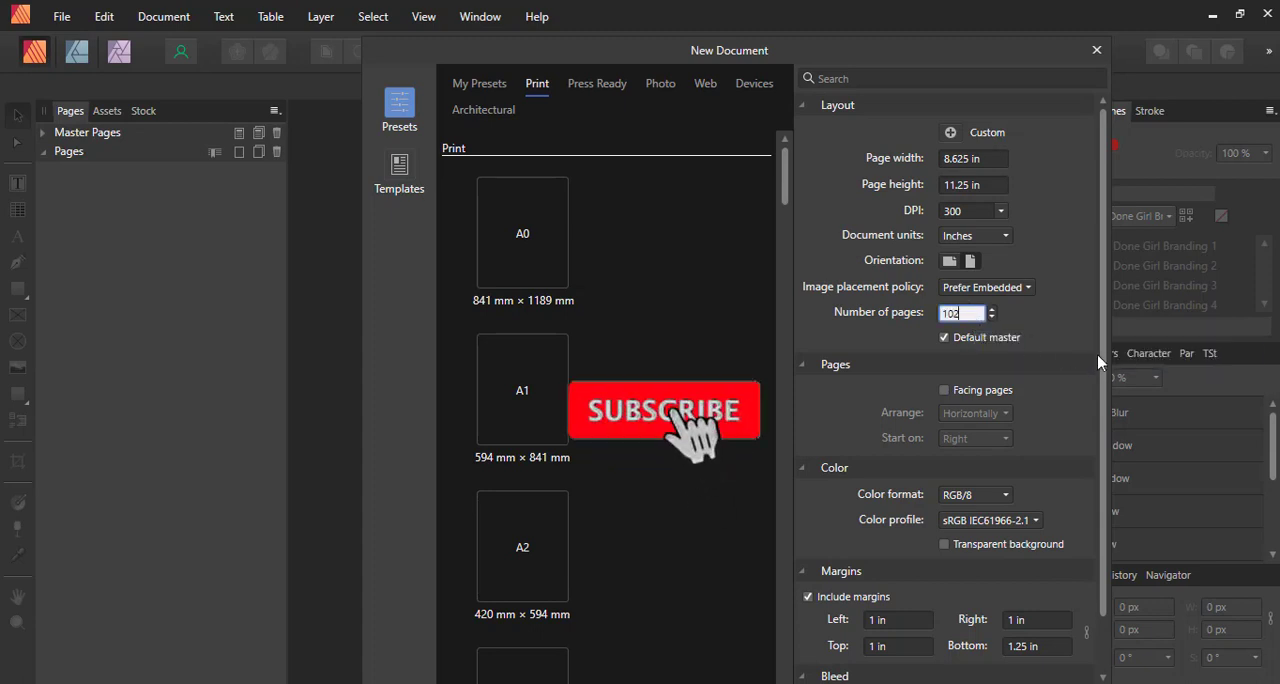
Create the document with a top margin of 0 in and a bleed of 0.125 in on all sides
drag(1105, 376, 1113, 438)
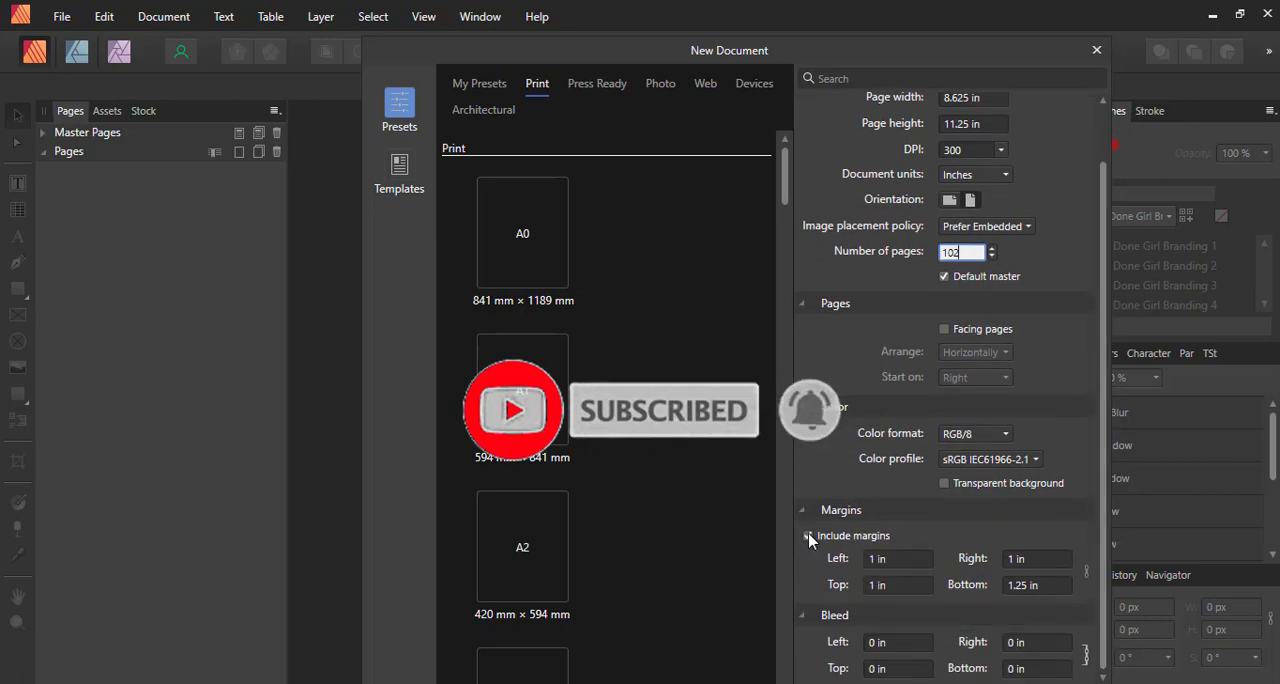
click(890, 586)
text(0)
click(895, 645)
text(0.125)
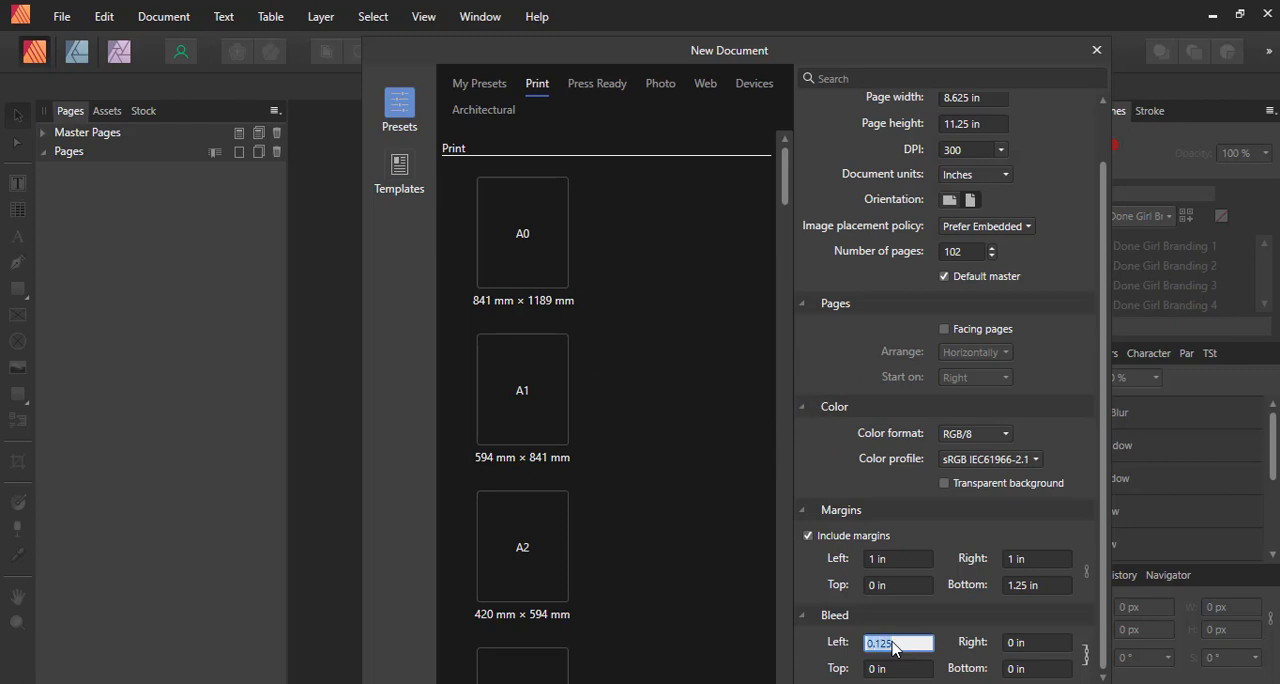
key(Tab)
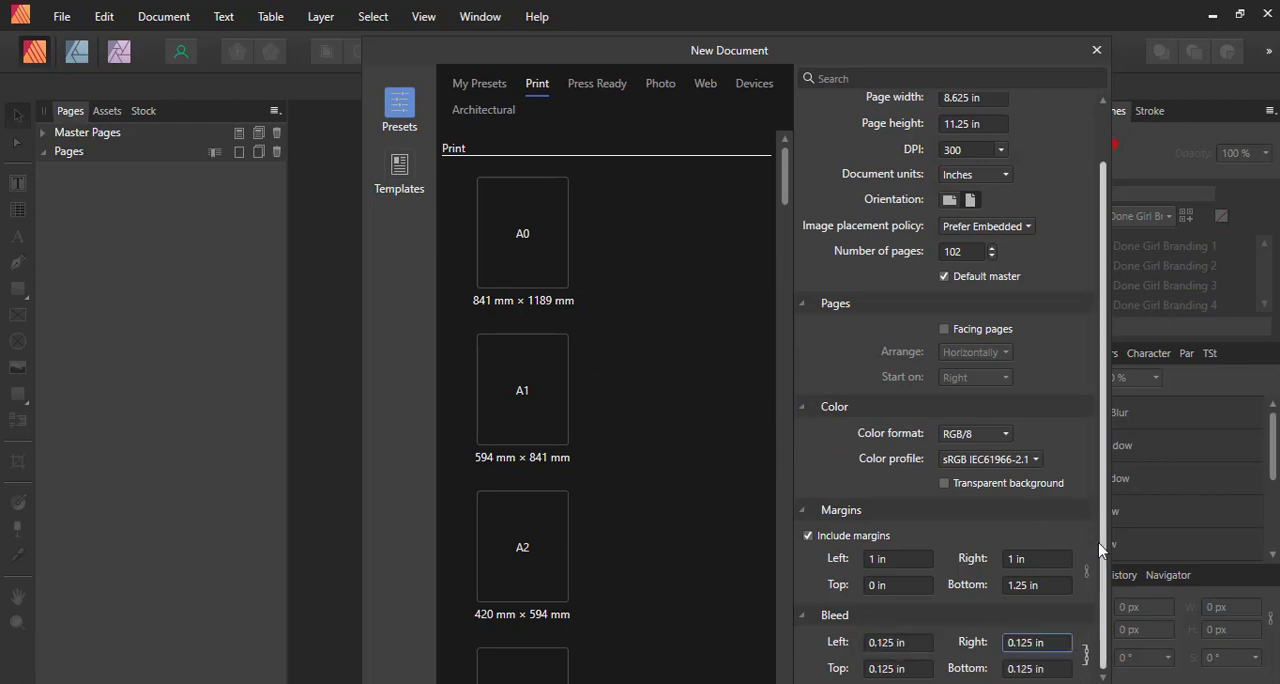
drag(928, 52, 925, 16)
click(992, 672)
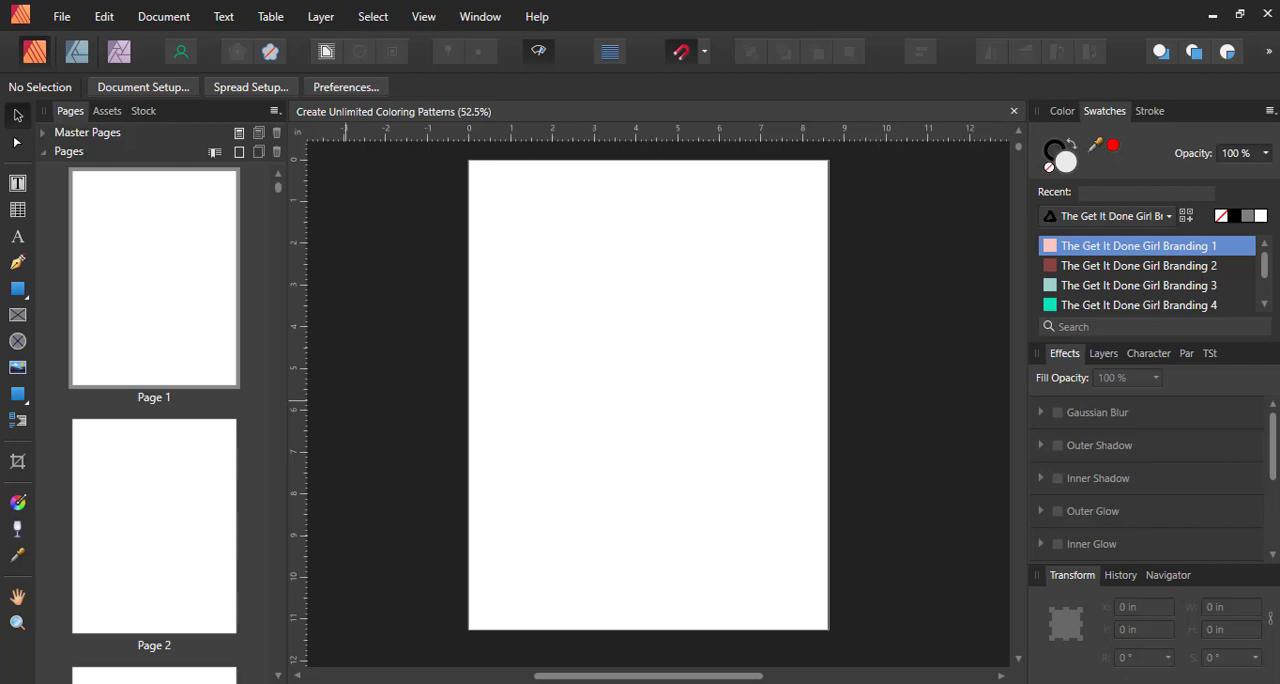
Expand the list of master pages and duplicate Master A
click(97, 133)
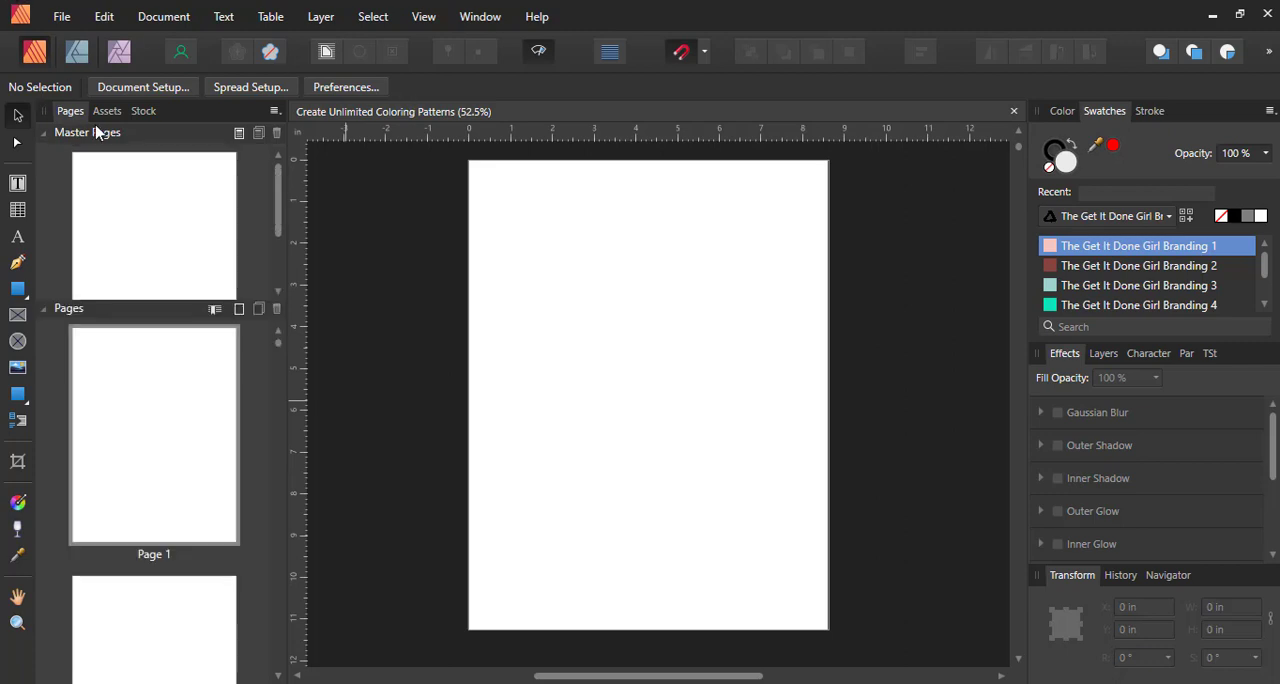
scroll(276, 240, down, 2)
click(183, 254)
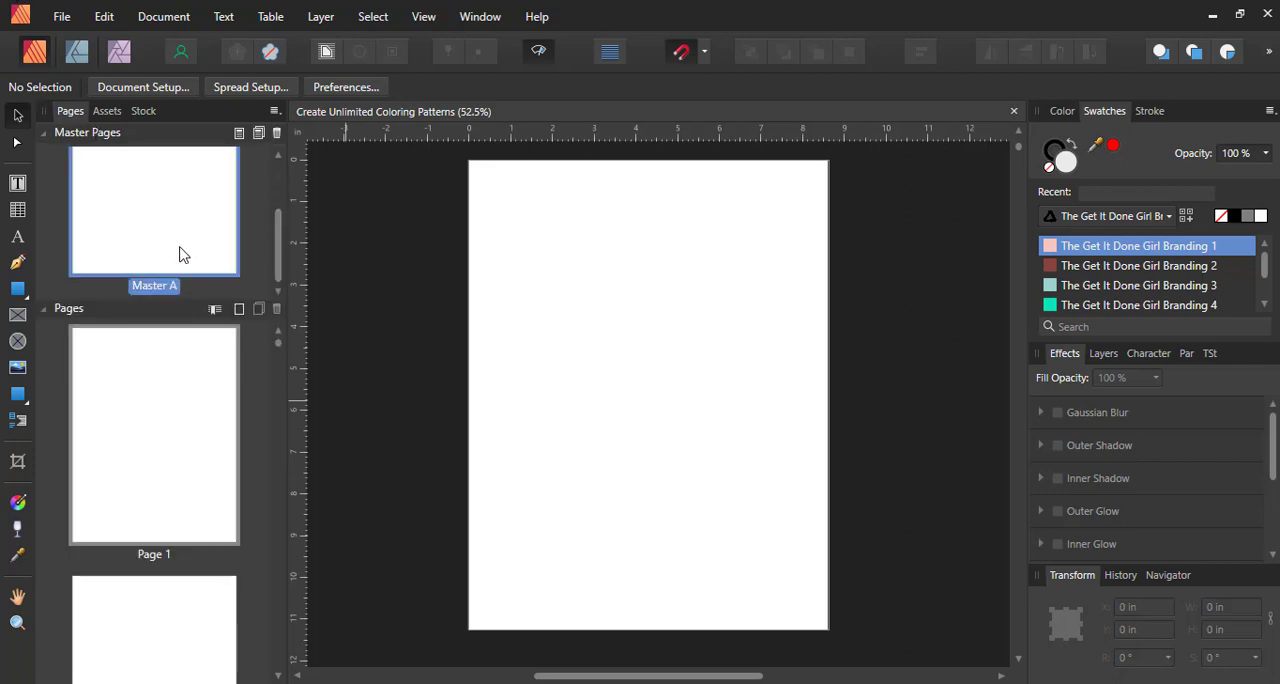
right_click(180, 255)
click(236, 278)
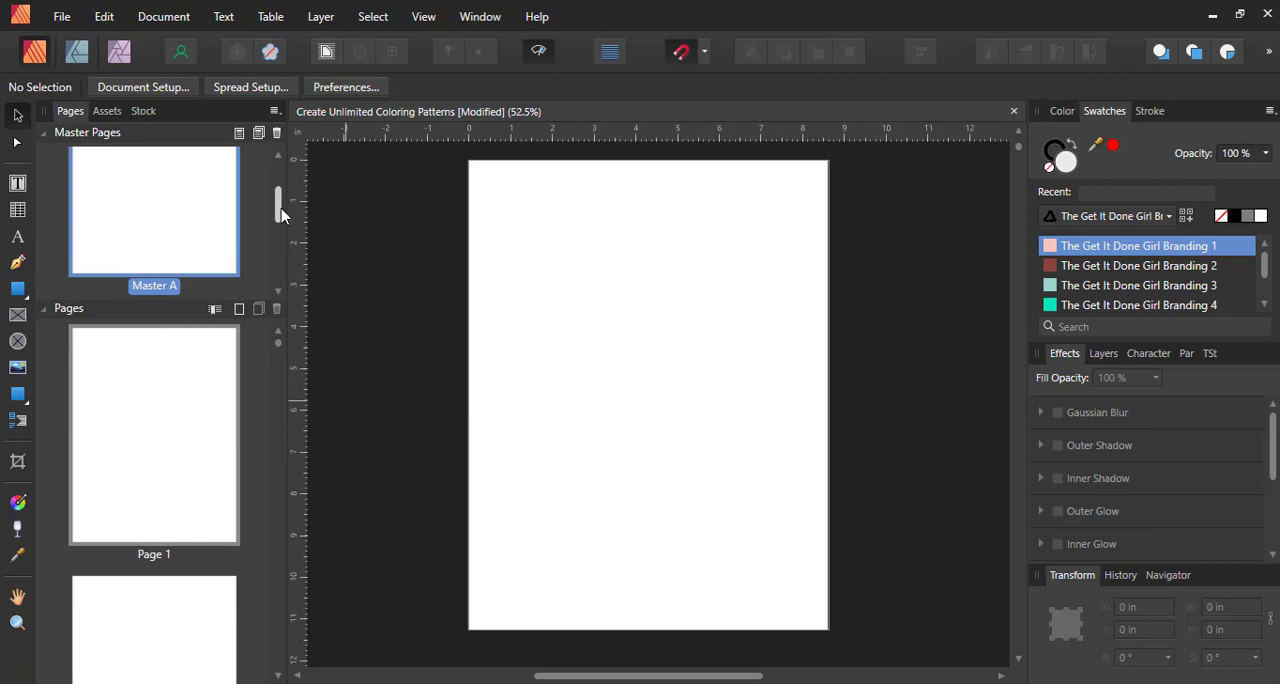
Rename the first master page as Coloring Pattern Page
scroll(280, 210, up, 2)
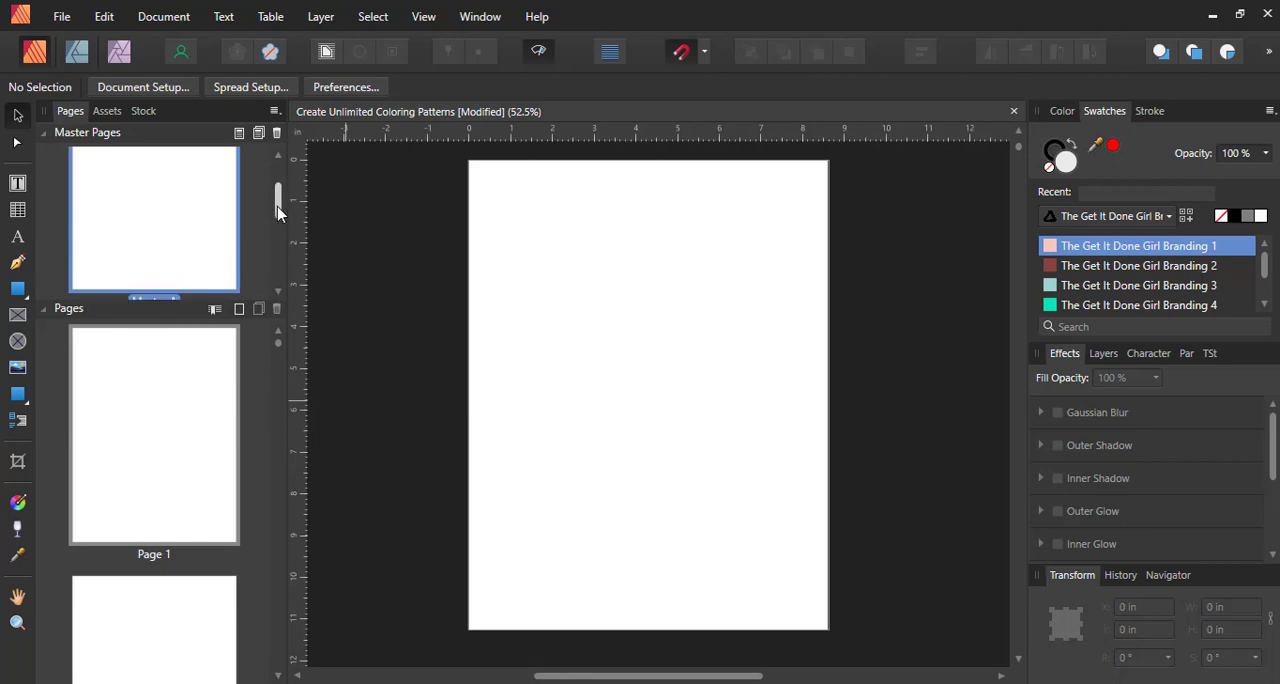
scroll(180, 265, down, 1)
double_click(165, 268)
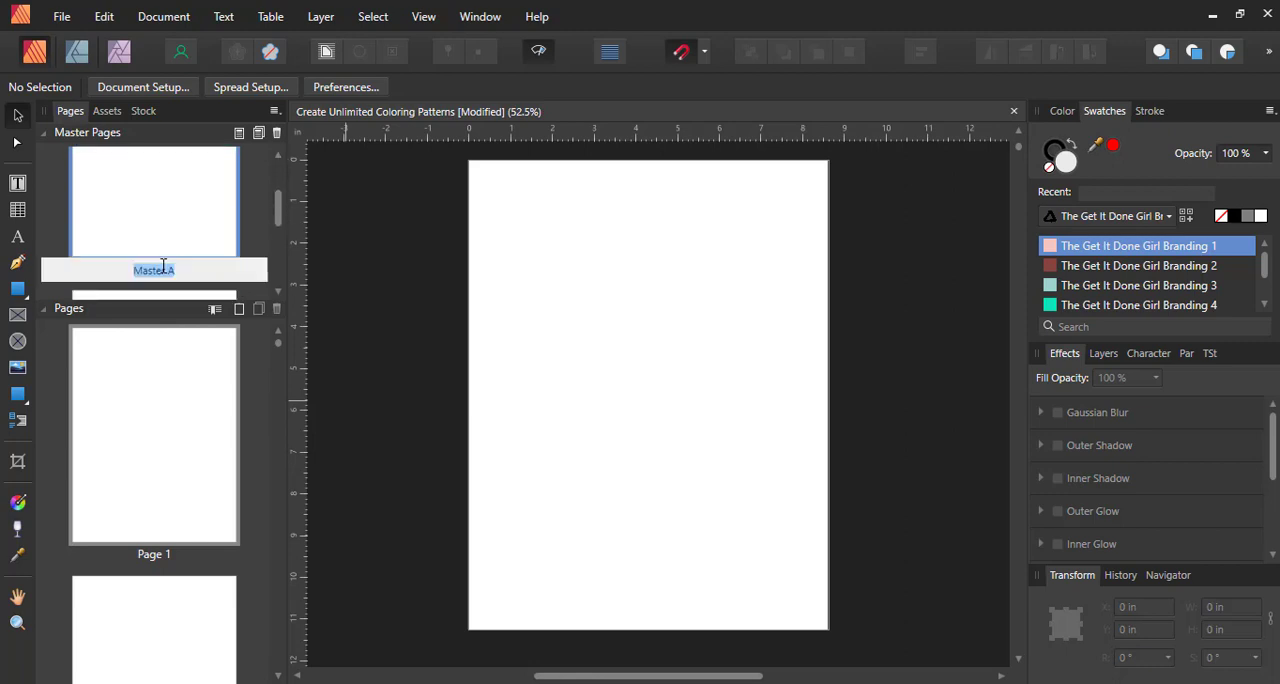
text(Colorinh Pa)
key(BackSpace)
key(BackSpace)
key(BackSpace)
text(g Pattern Page)
key(Return)
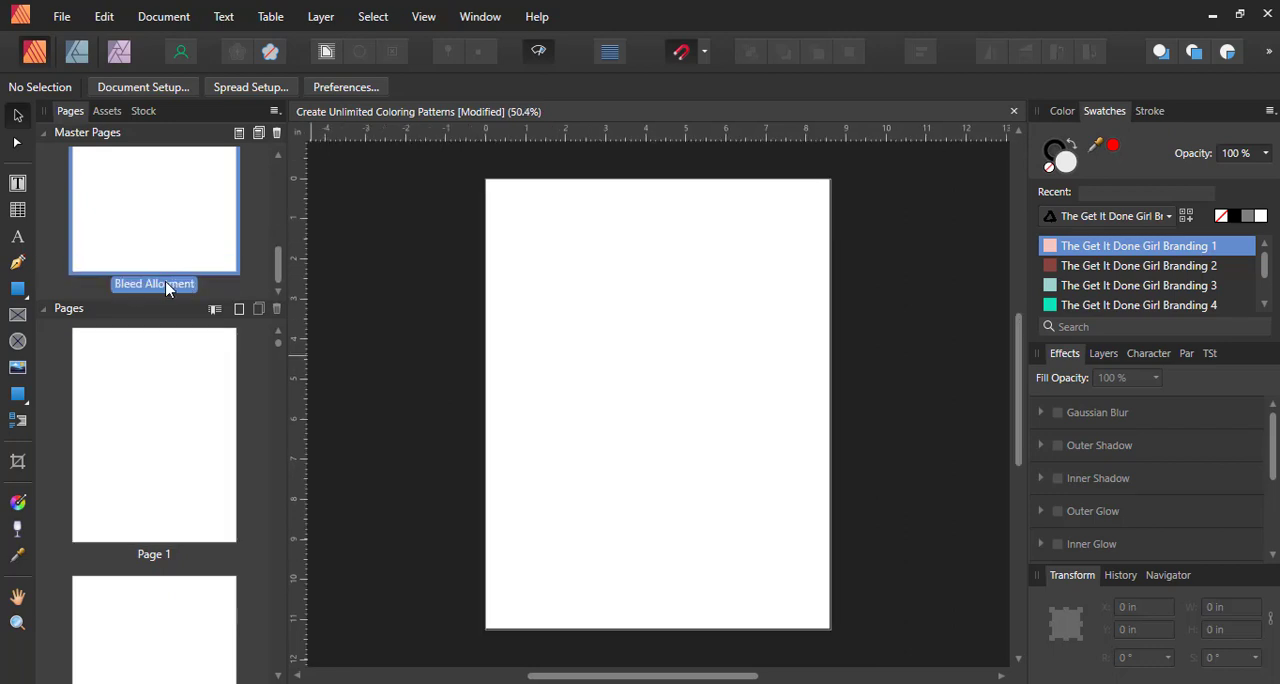
Select the first master page and display the bleed, margins and grid in the document view
drag(283, 264, 293, 170)
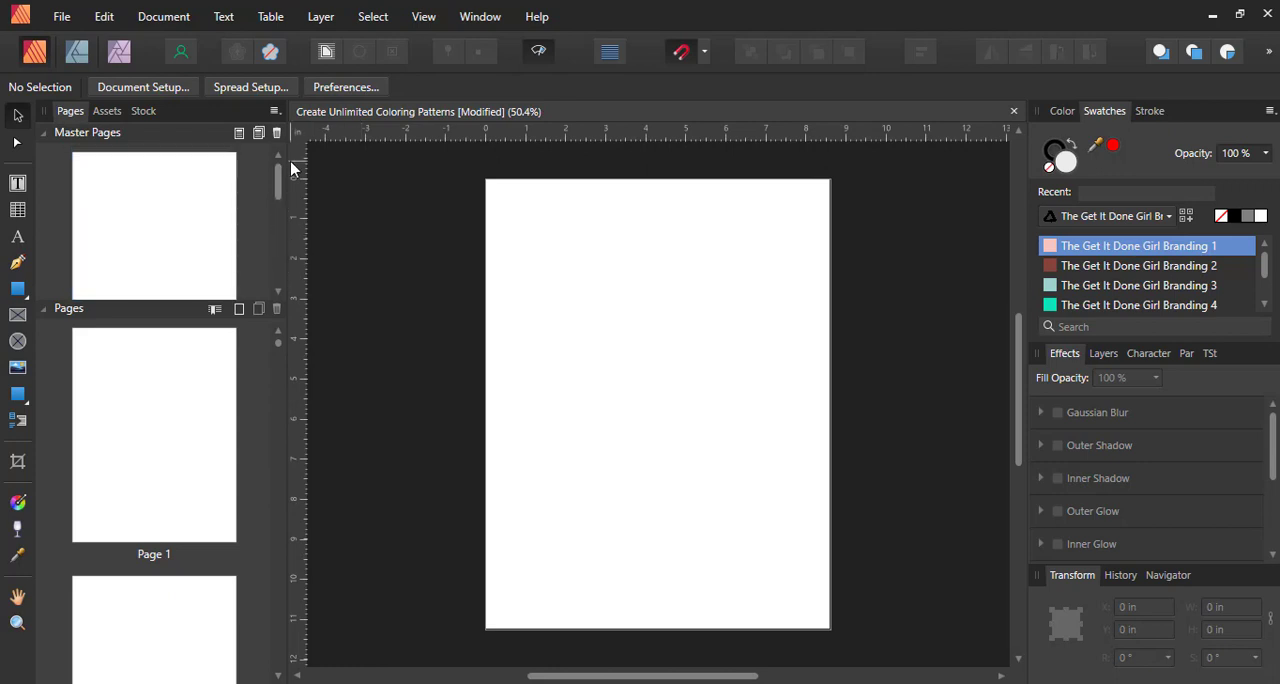
click(160, 208)
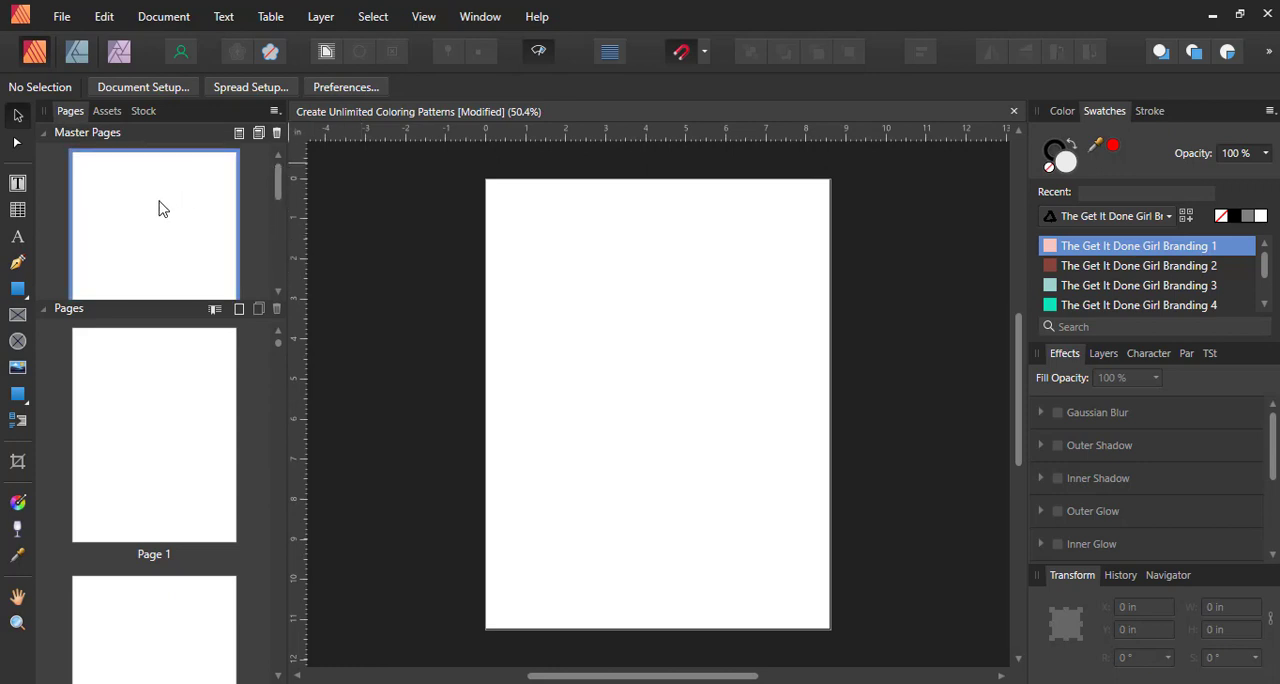
scroll(163, 208, down, 1)
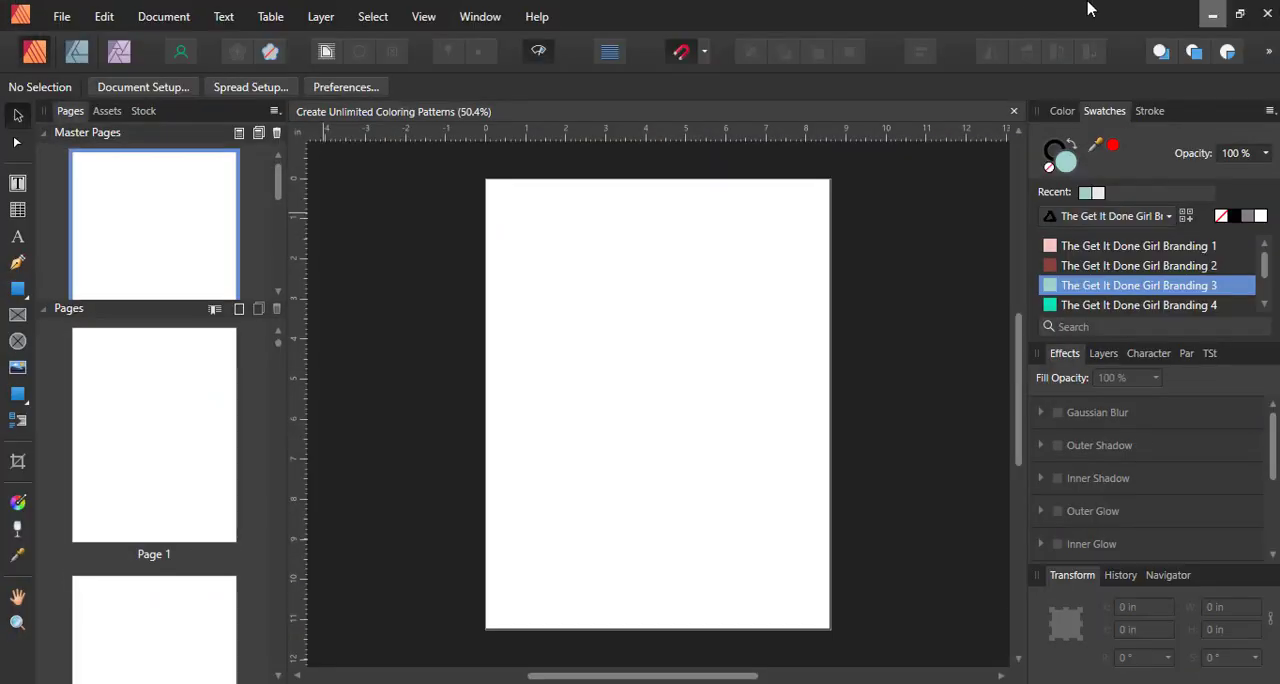
click(430, 22)
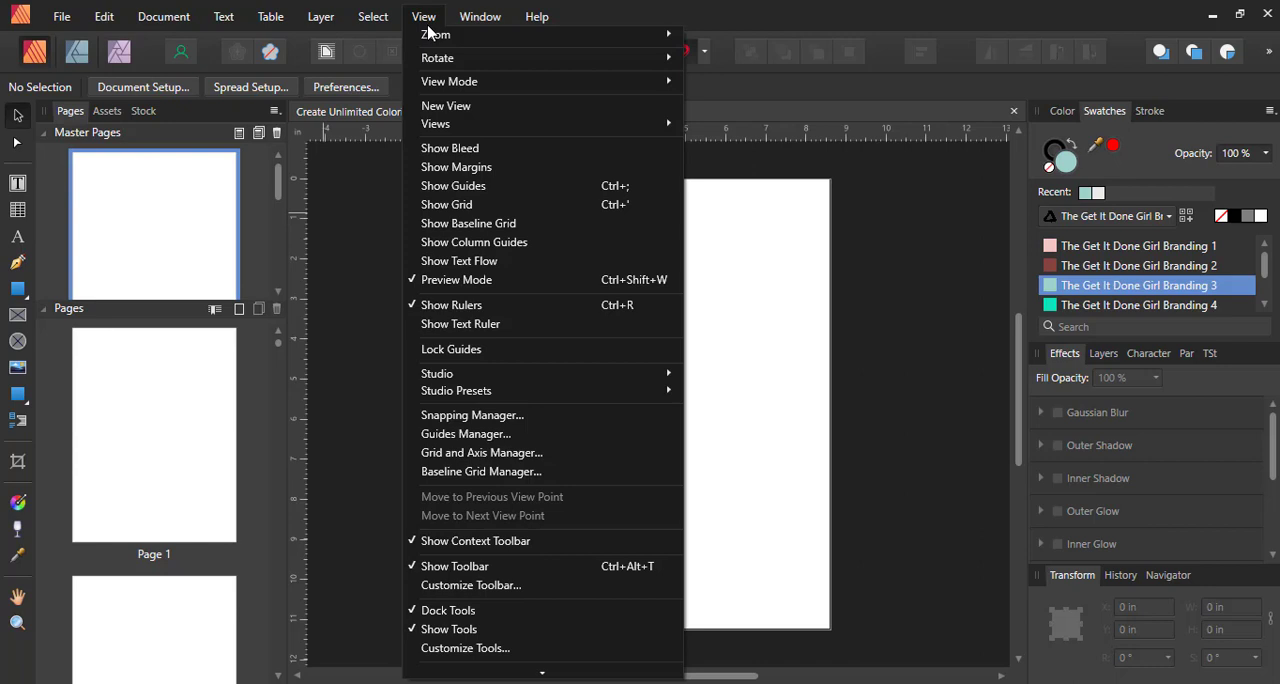
click(437, 158)
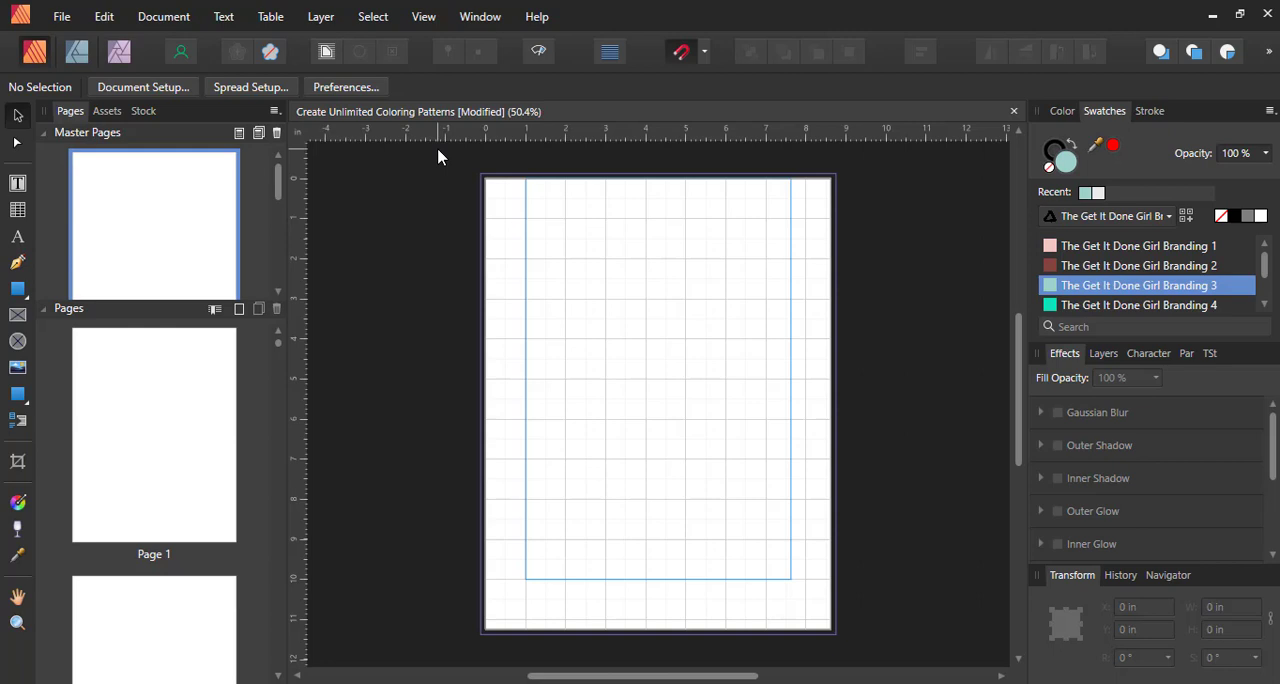
Add a rectangular picture frame of 8.875 x 11.5 in covering the full bleed area and set its scaling to Scale to Minimum Fit
click(19, 320)
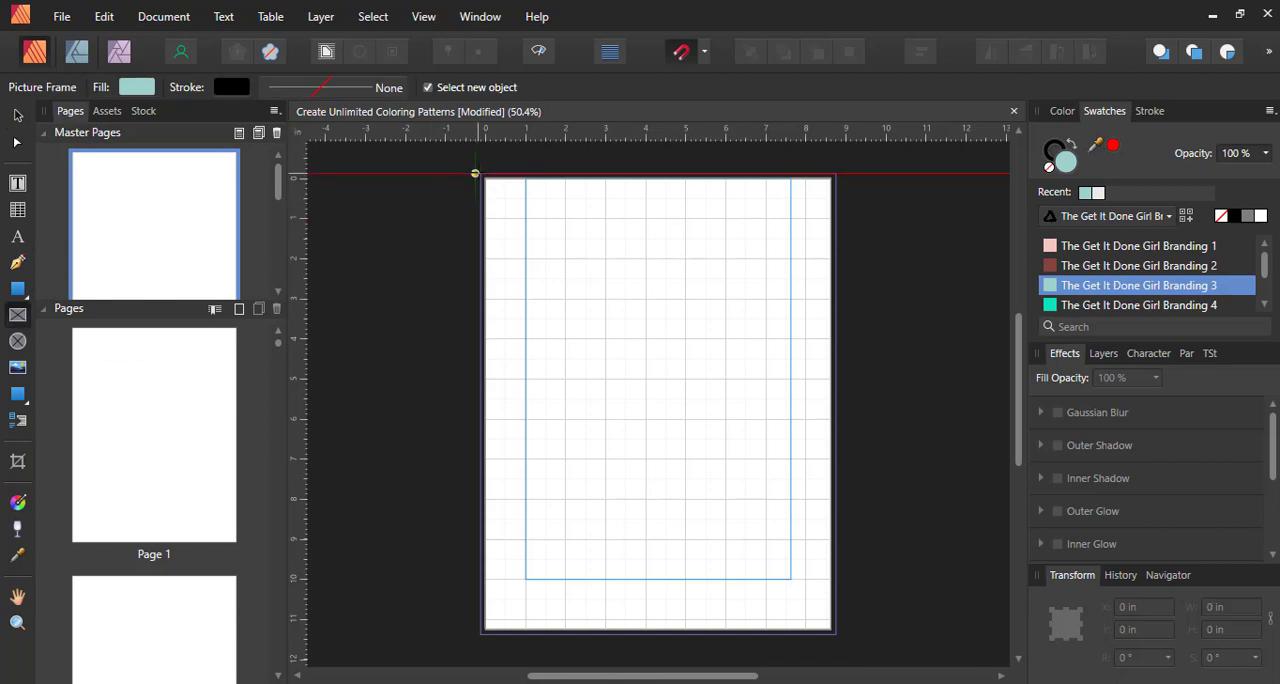
drag(474, 172, 835, 629)
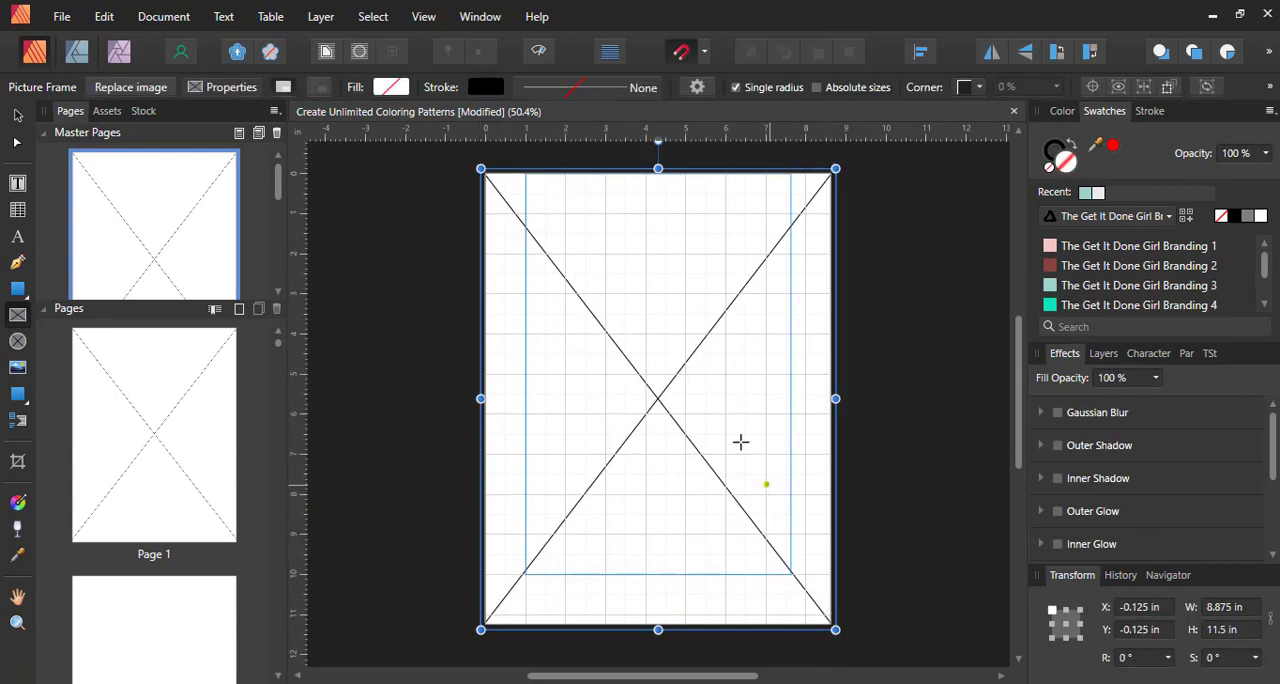
click(225, 92)
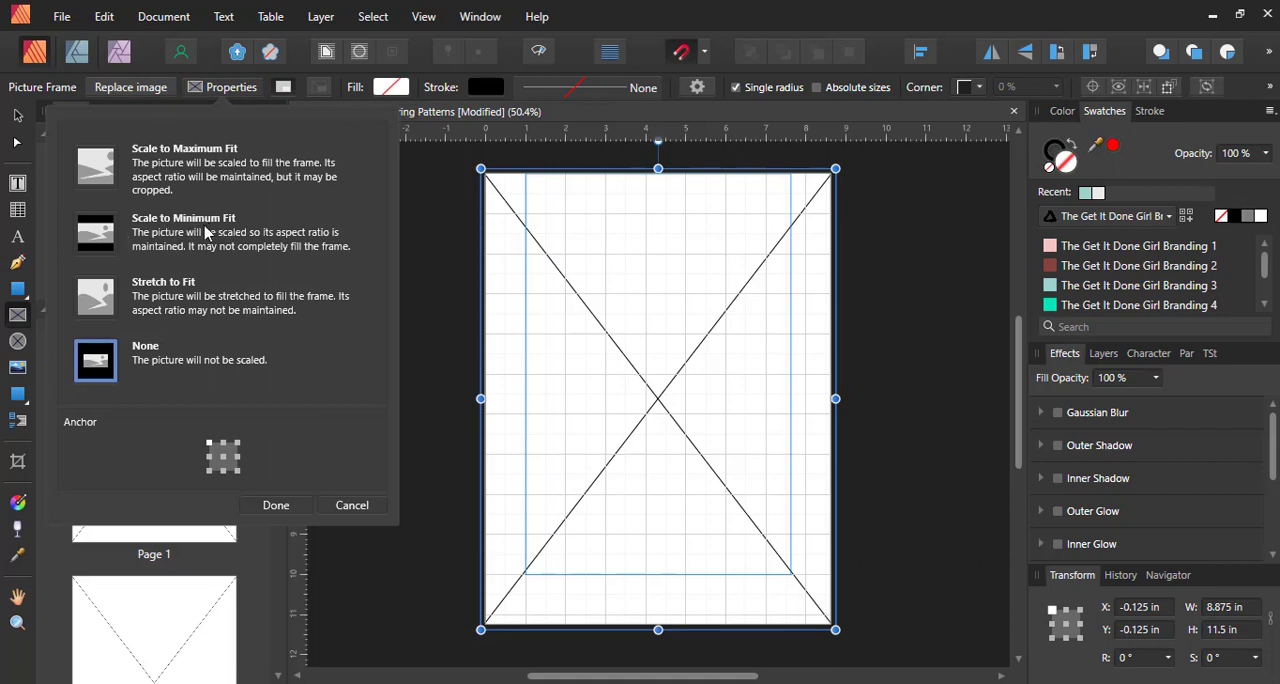
click(74, 248)
click(280, 507)
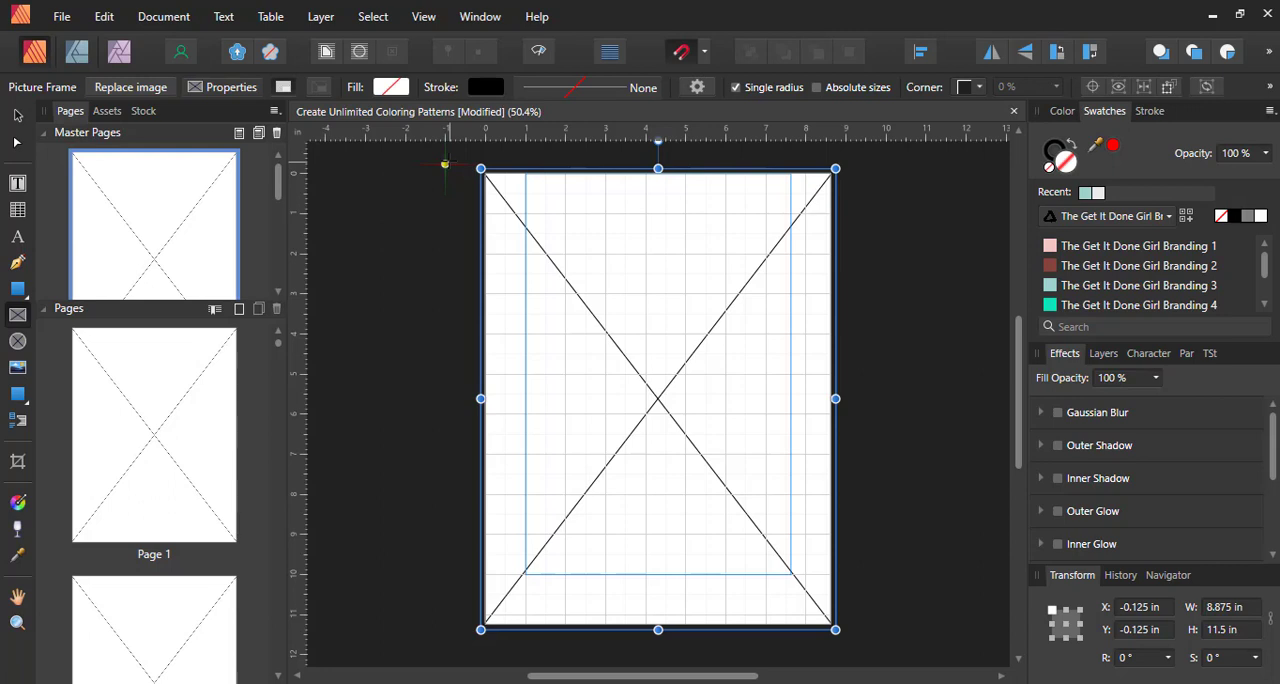
Fill the picture frame with the swatch The Get It Done Girl Branding 5 and deselect the frame
click(392, 90)
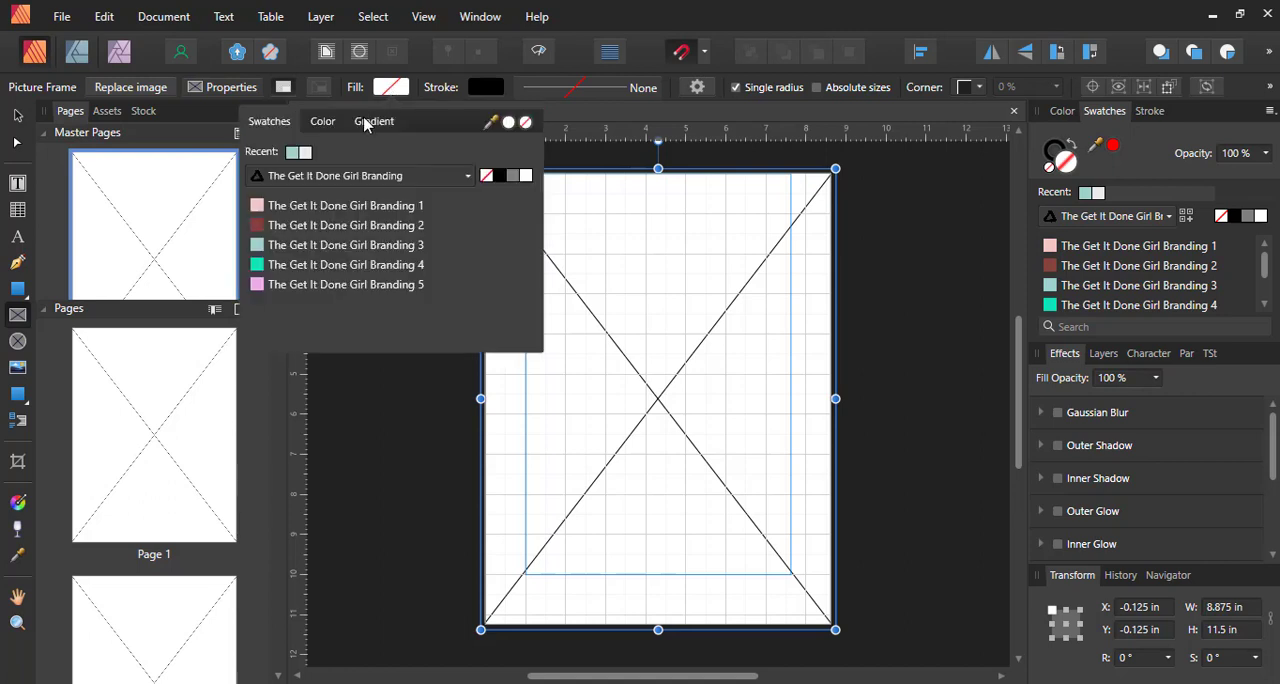
click(306, 285)
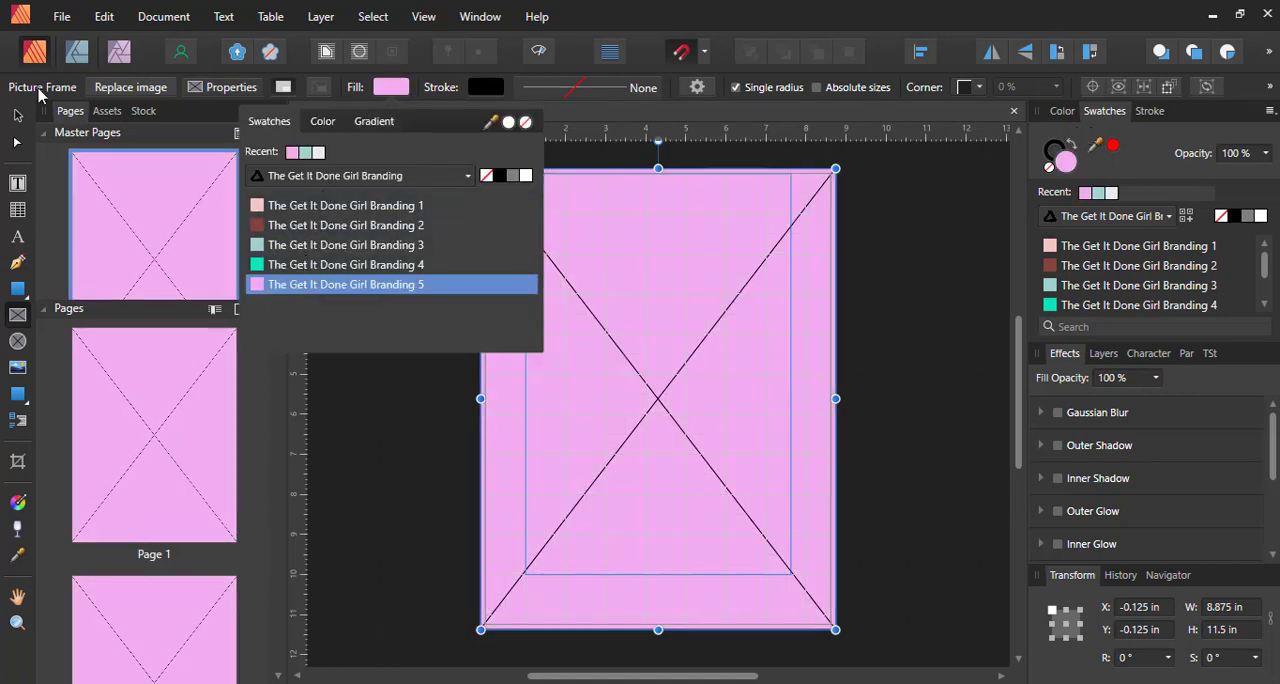
click(40, 95)
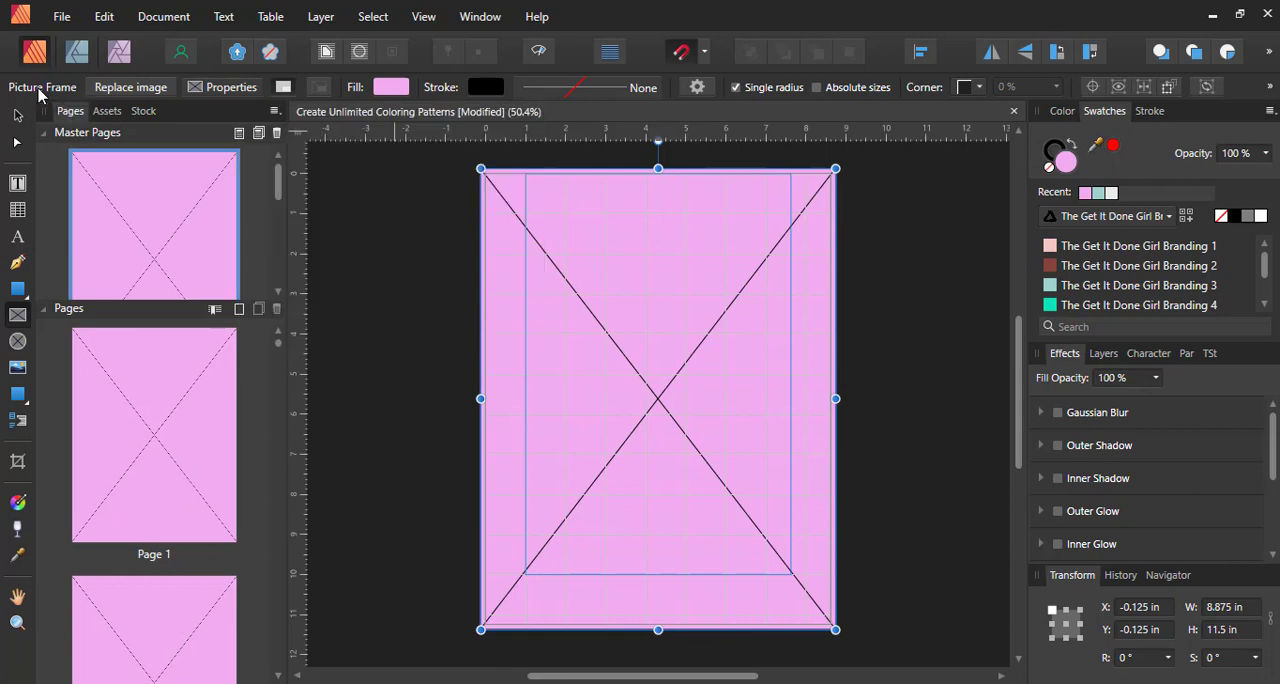
click(875, 260)
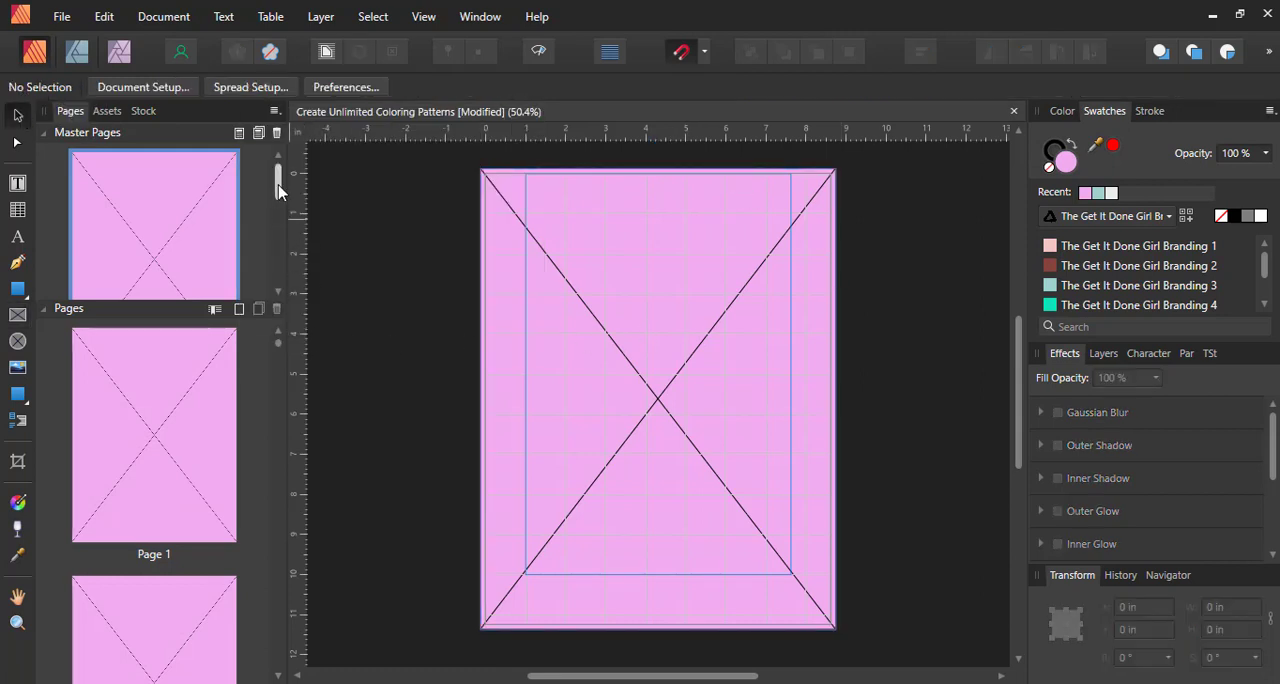
On the Bleed Allotment master page, draw an 8.875 x 11.5 in rectangle over the full bleed area and fill it black
drag(279, 190, 287, 274)
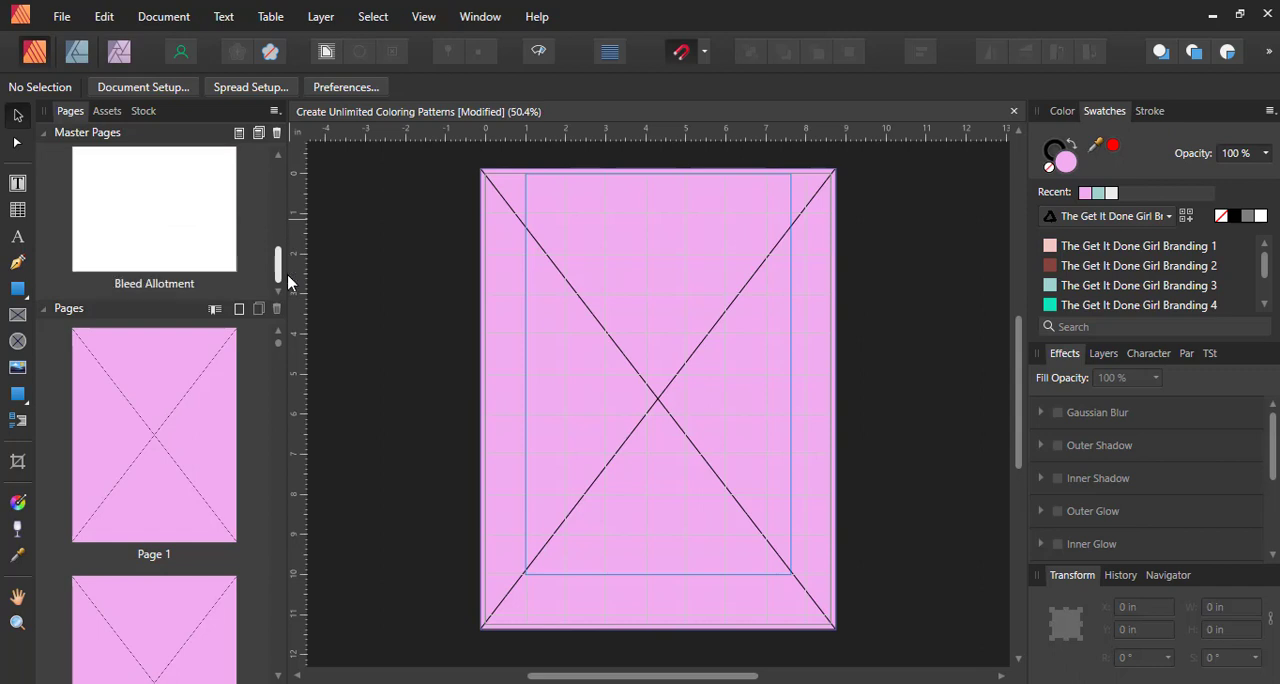
double_click(149, 239)
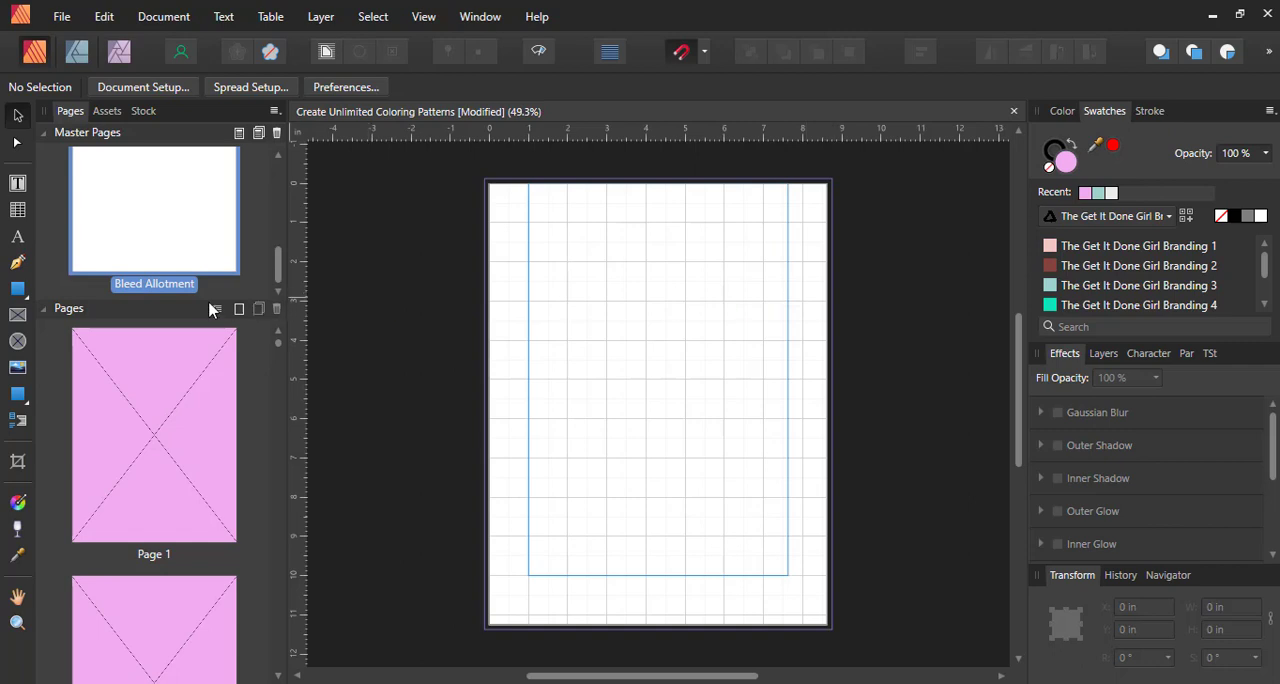
click(17, 288)
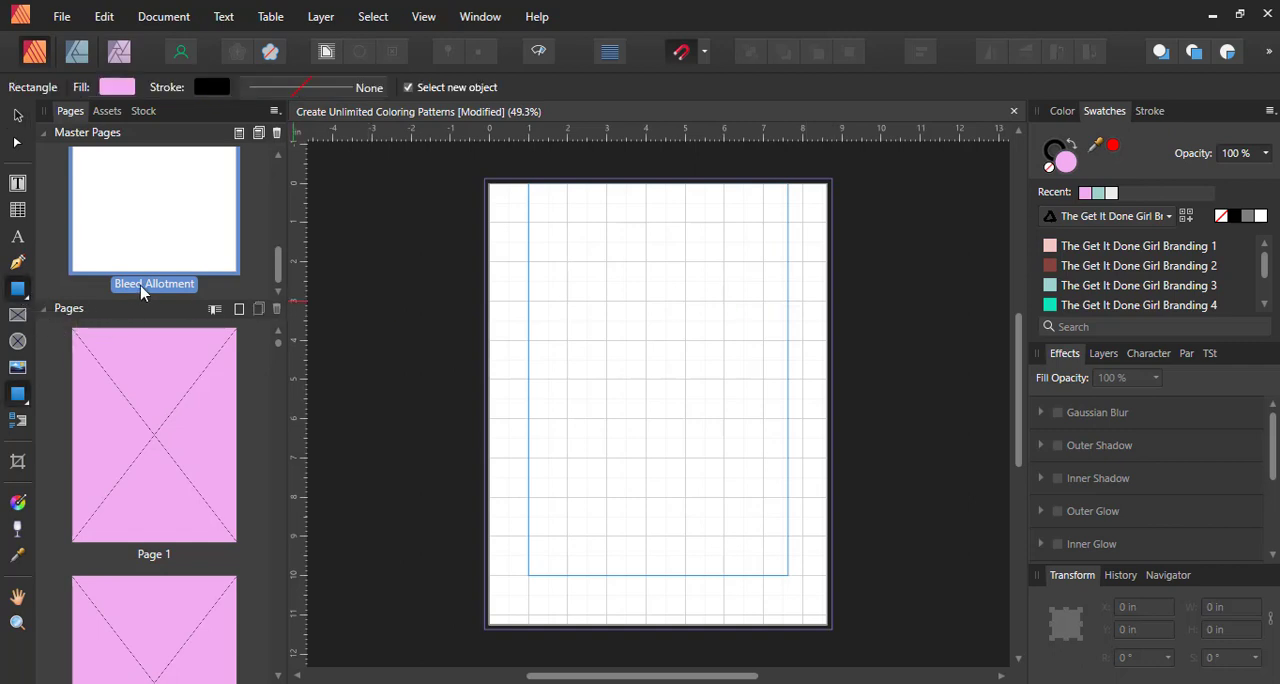
drag(486, 180, 831, 630)
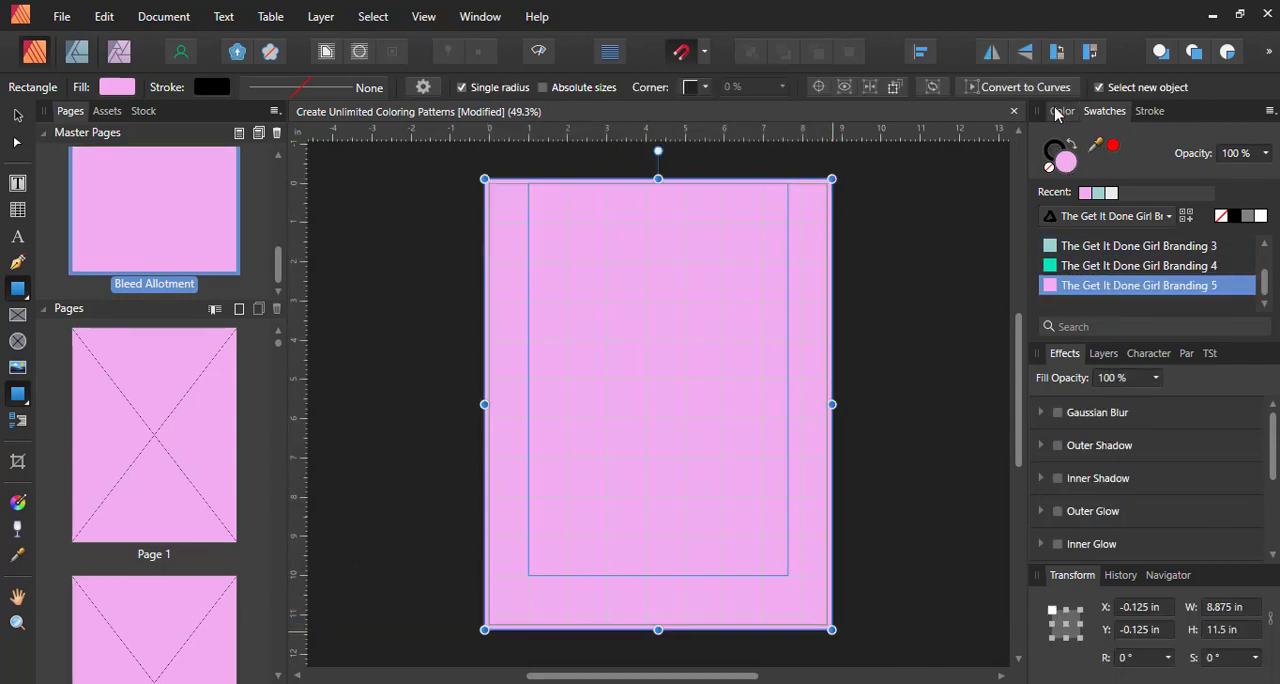
click(1062, 111)
drag(1162, 246, 1085, 226)
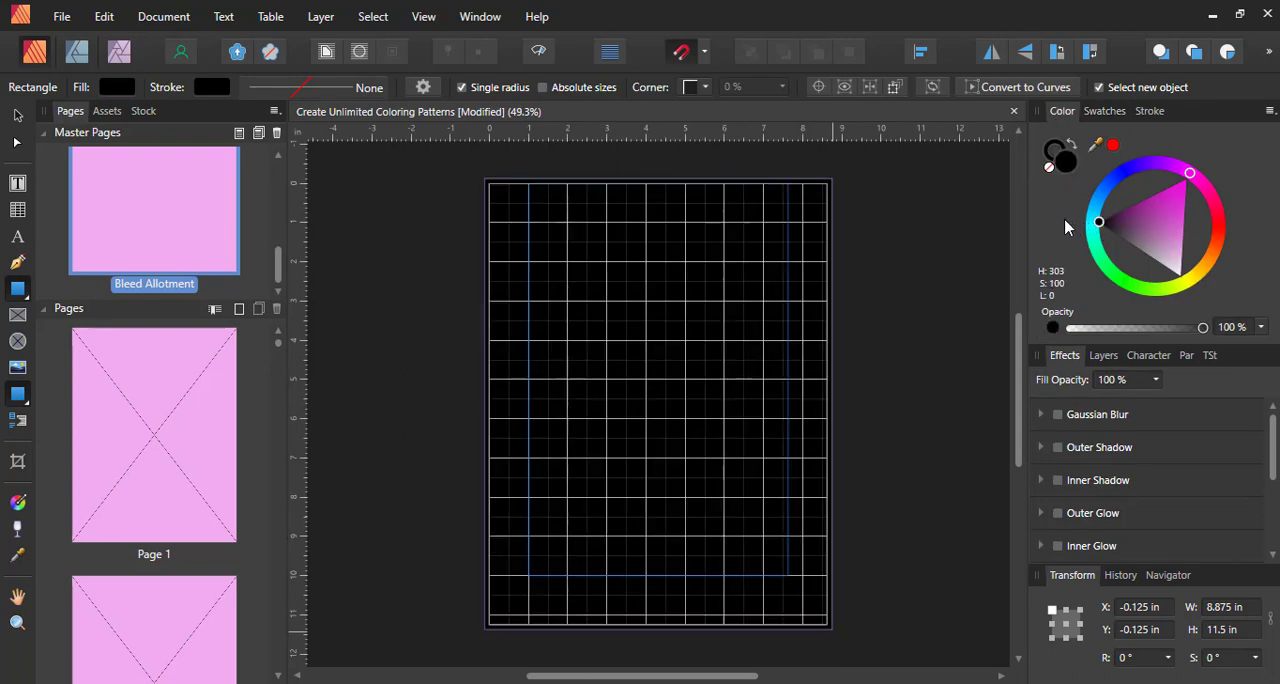
Add artistic text with the author's full name on the black master page, starting at the left margin 4 in down
click(18, 239)
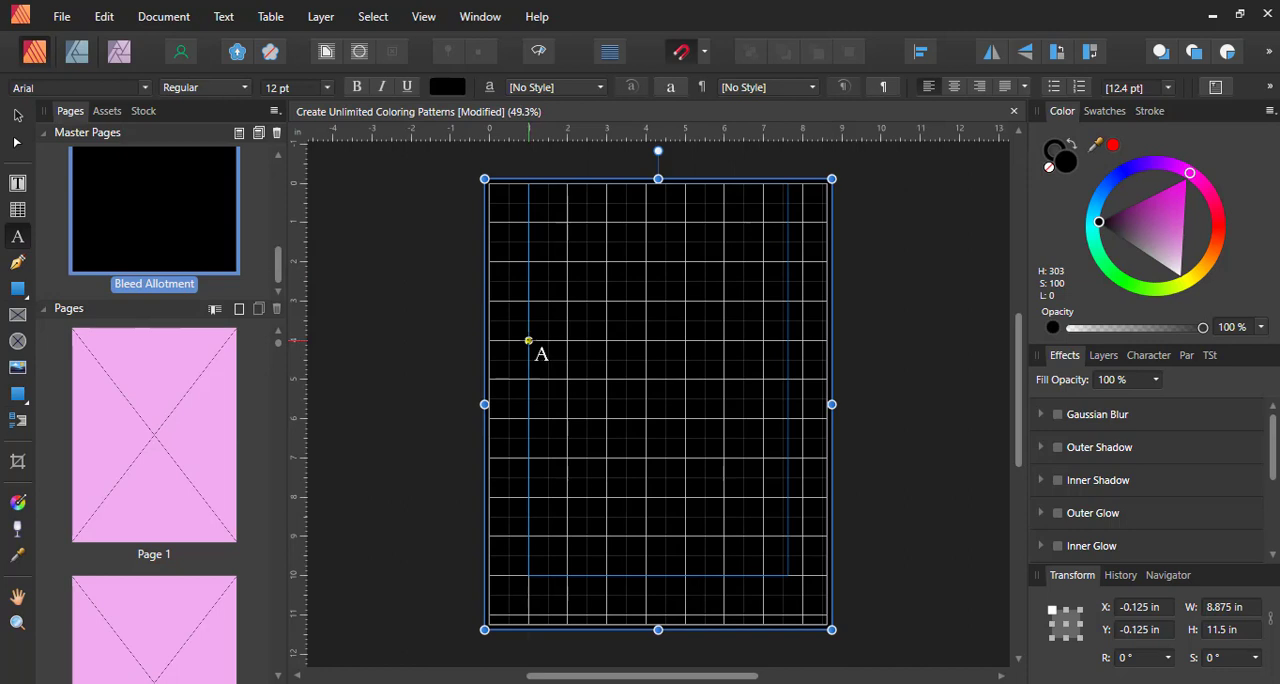
click(529, 338)
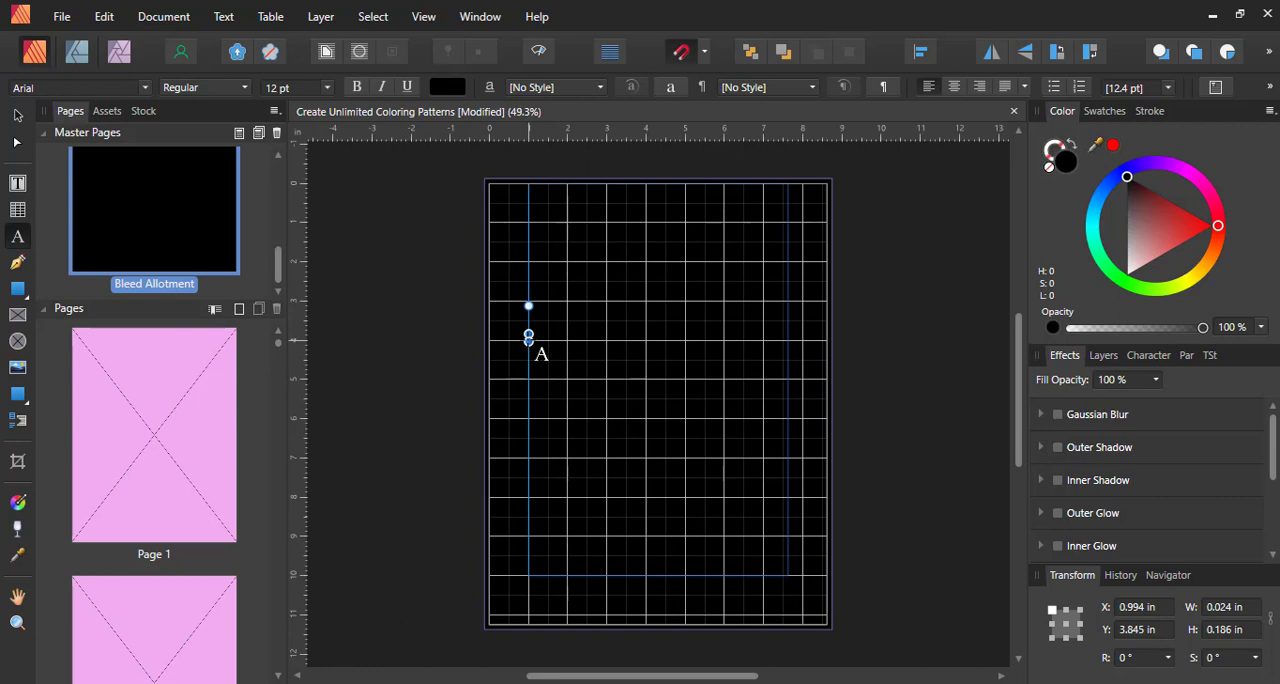
text(Same text here)
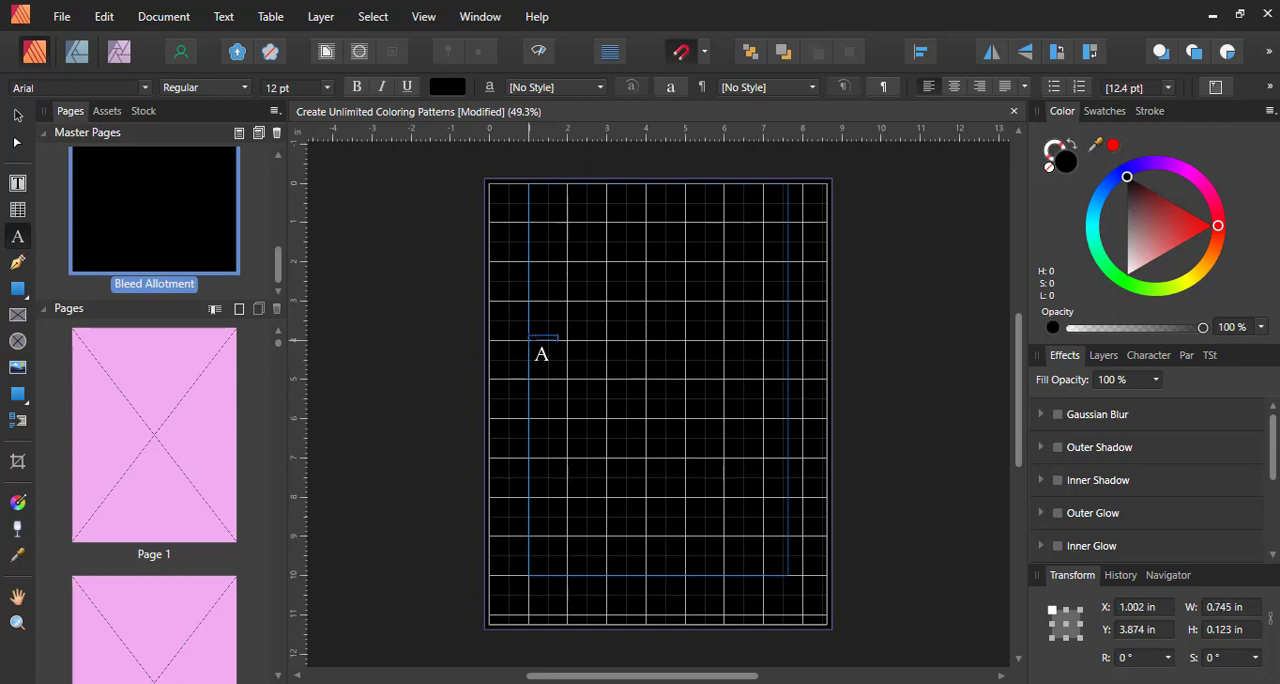
text(e)
key(ctrl+a)
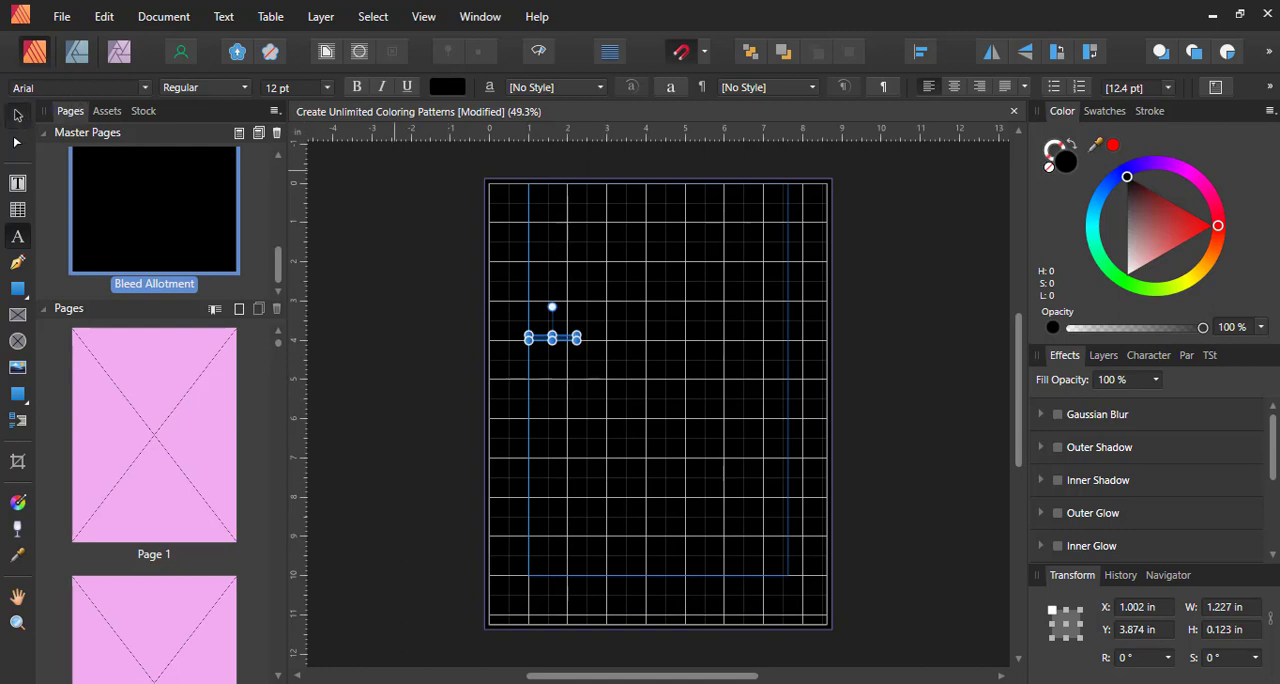
Format the name text in white IBM Plex Sans at 64 pt
click(16, 116)
drag(1132, 212, 1105, 350)
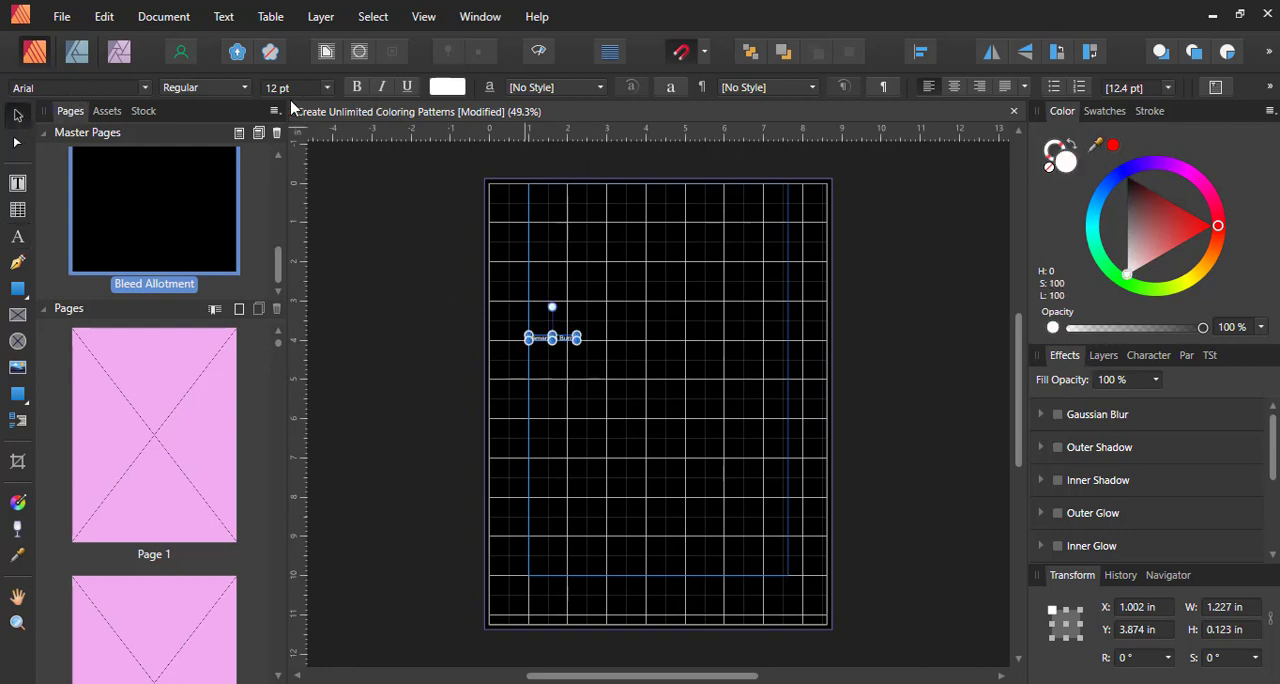
click(318, 88)
click(327, 88)
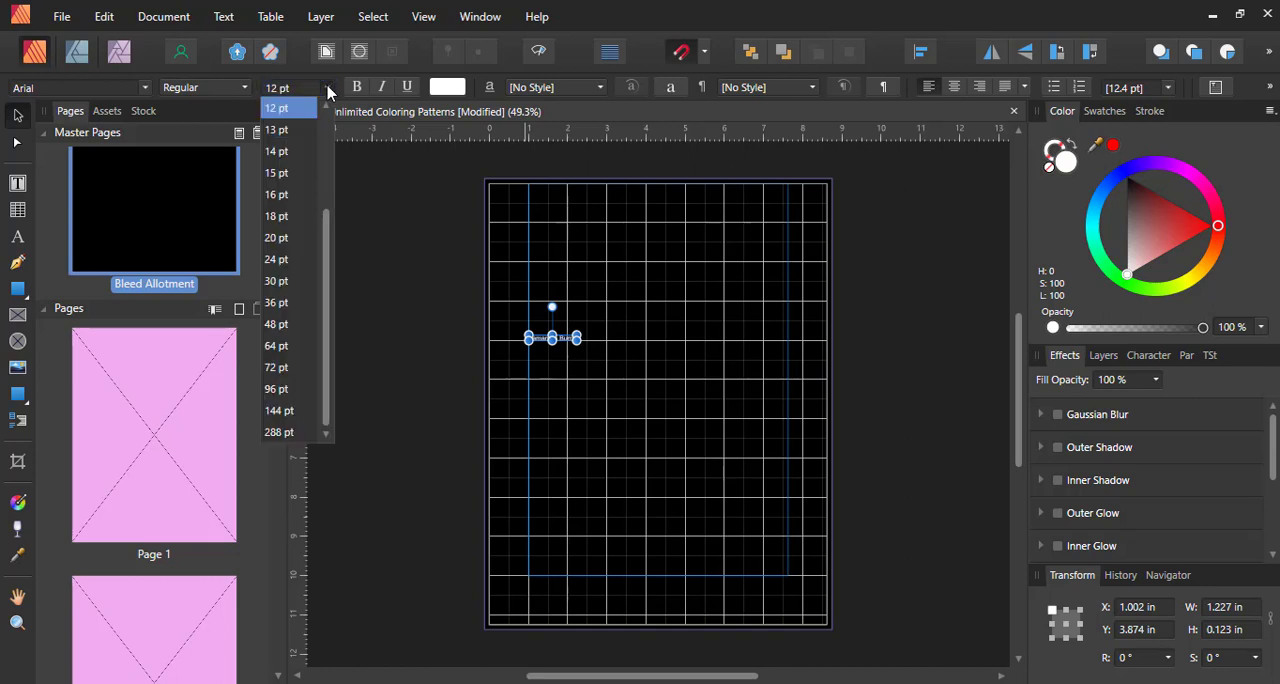
click(287, 346)
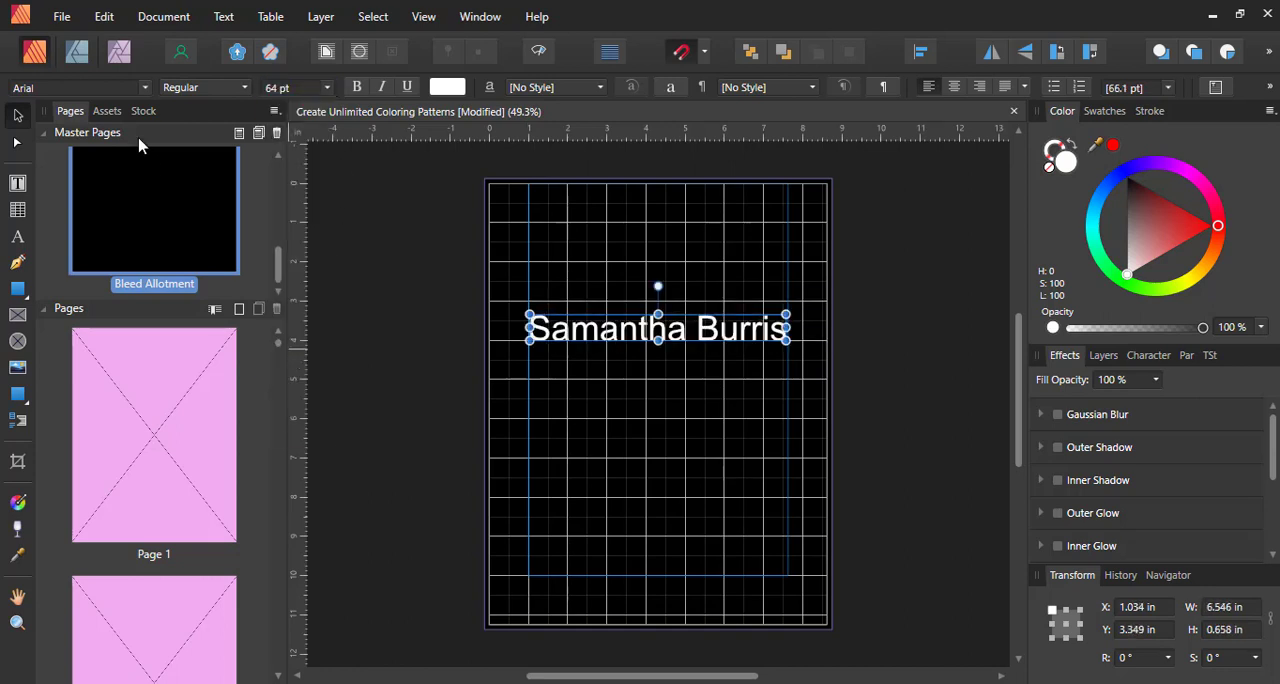
click(100, 88)
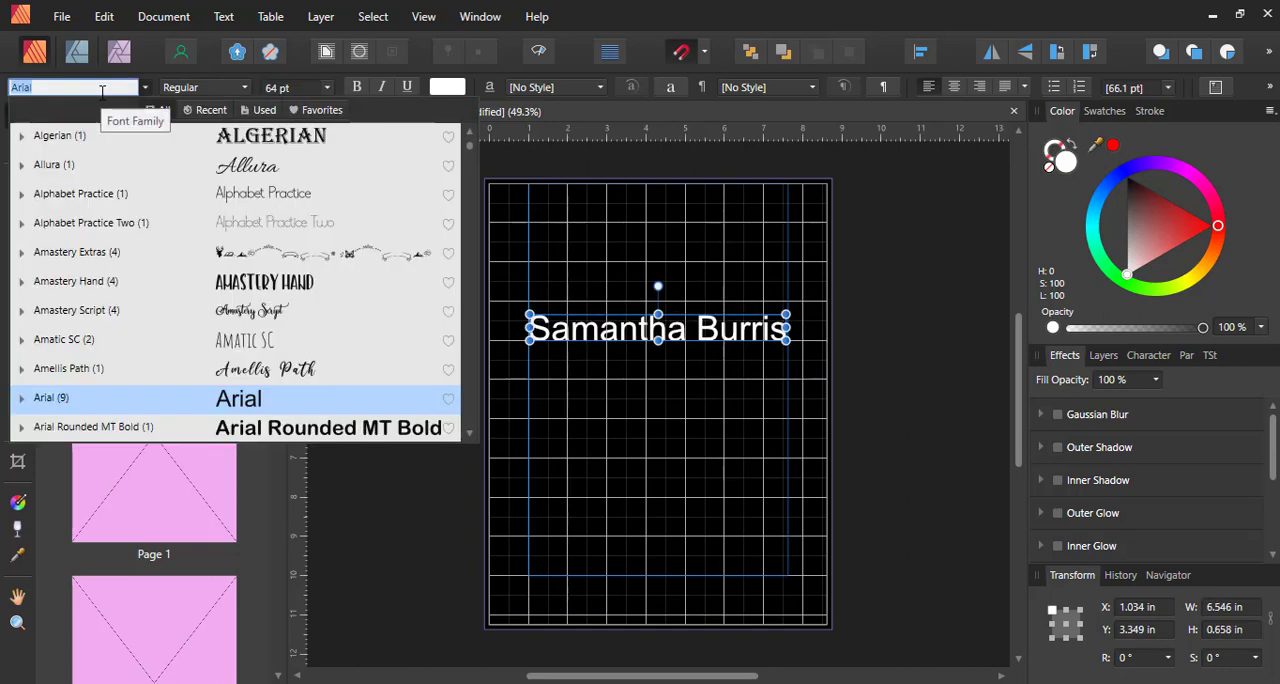
text(Ib)
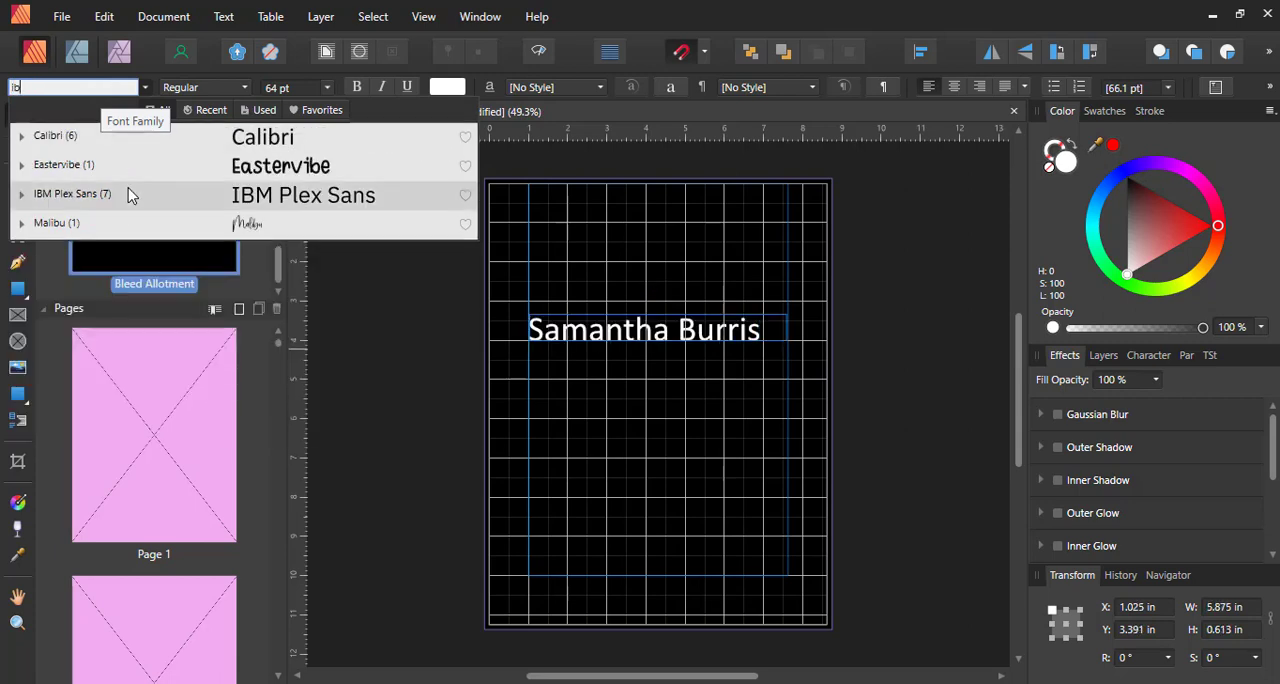
click(128, 195)
Move the name text to about 0.25 in below the page's top edge and set its fill opacity to 12%
drag(712, 342, 708, 224)
drag(711, 221, 714, 217)
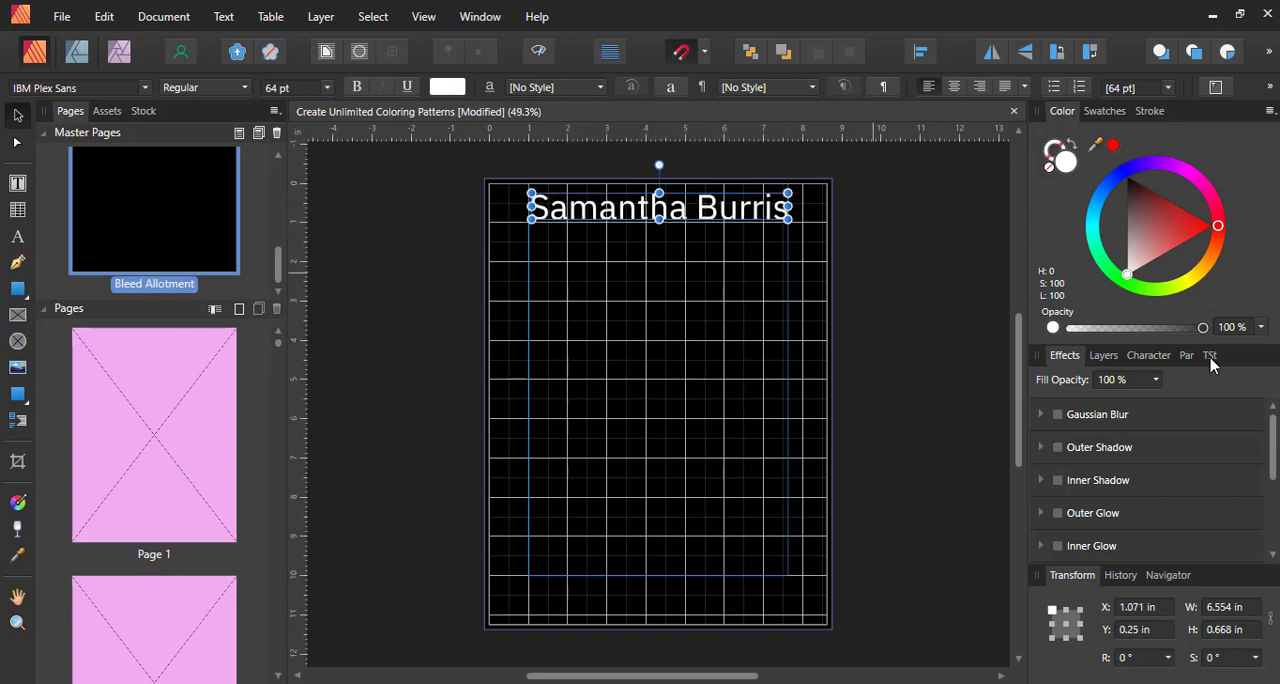
click(1159, 382)
drag(1158, 399, 1045, 400)
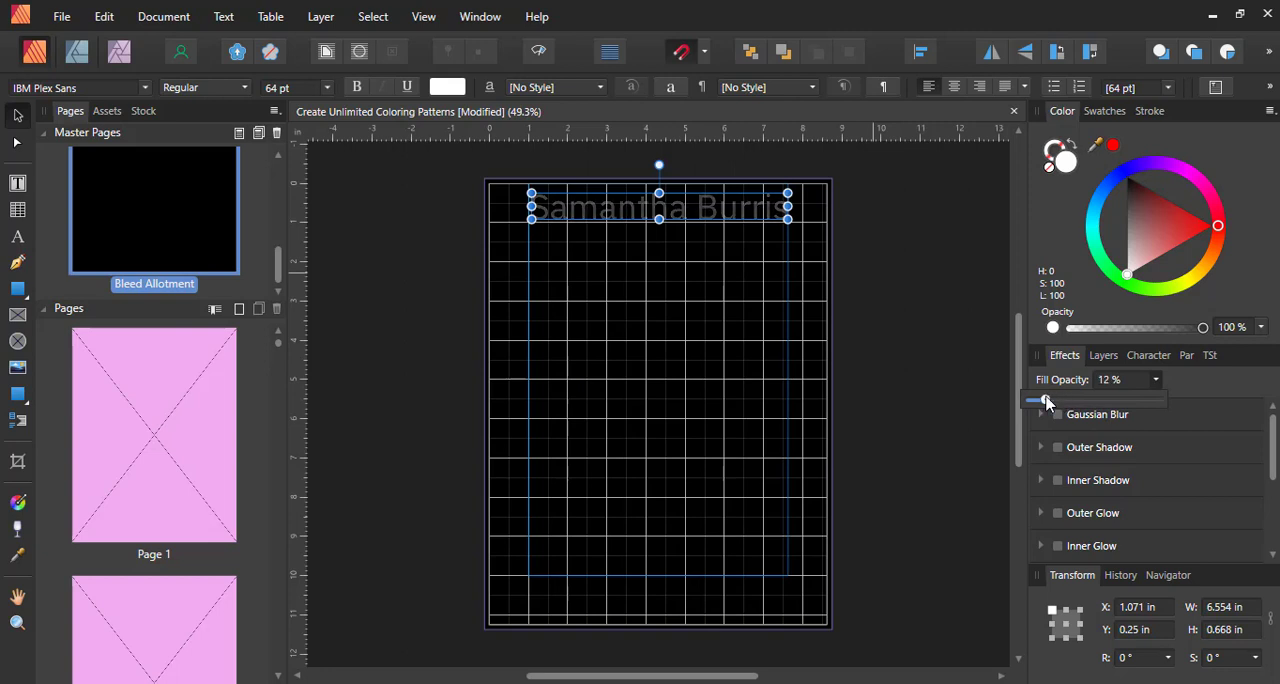
Place copies of the name text along the page's bottom, left and right edges, with the side copies rotated to -90°
drag(632, 212, 646, 602)
drag(643, 435, 644, 372)
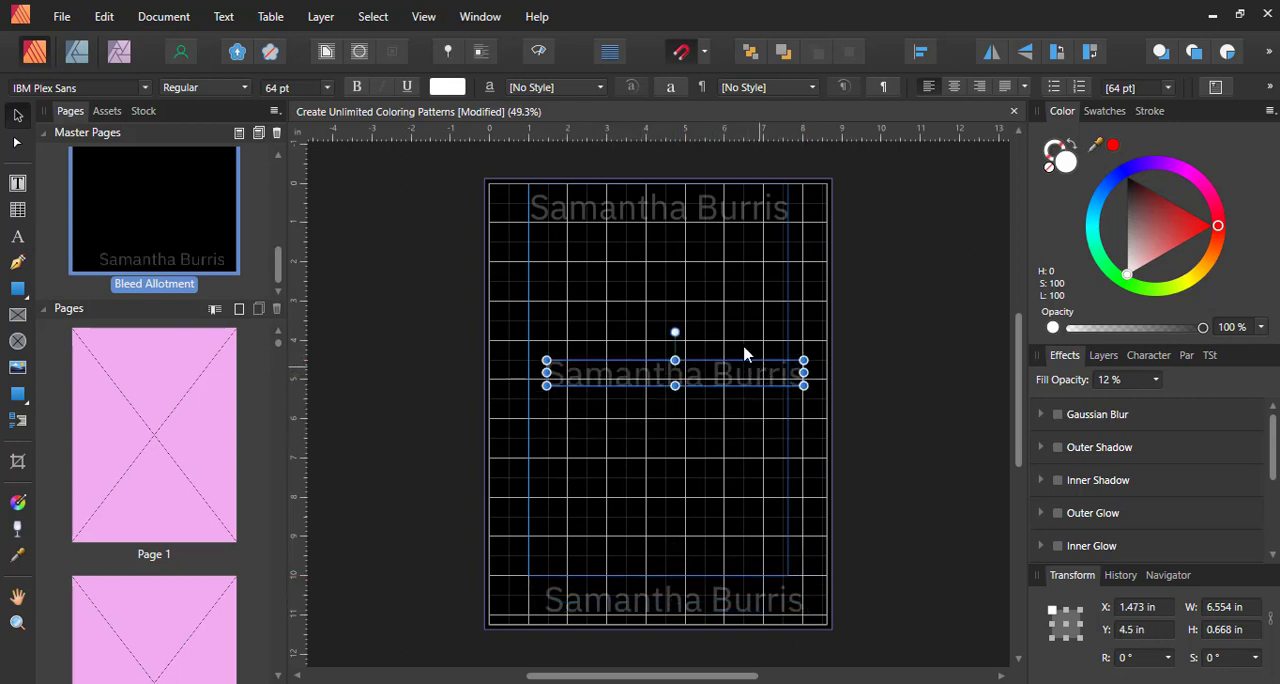
drag(745, 344, 783, 380)
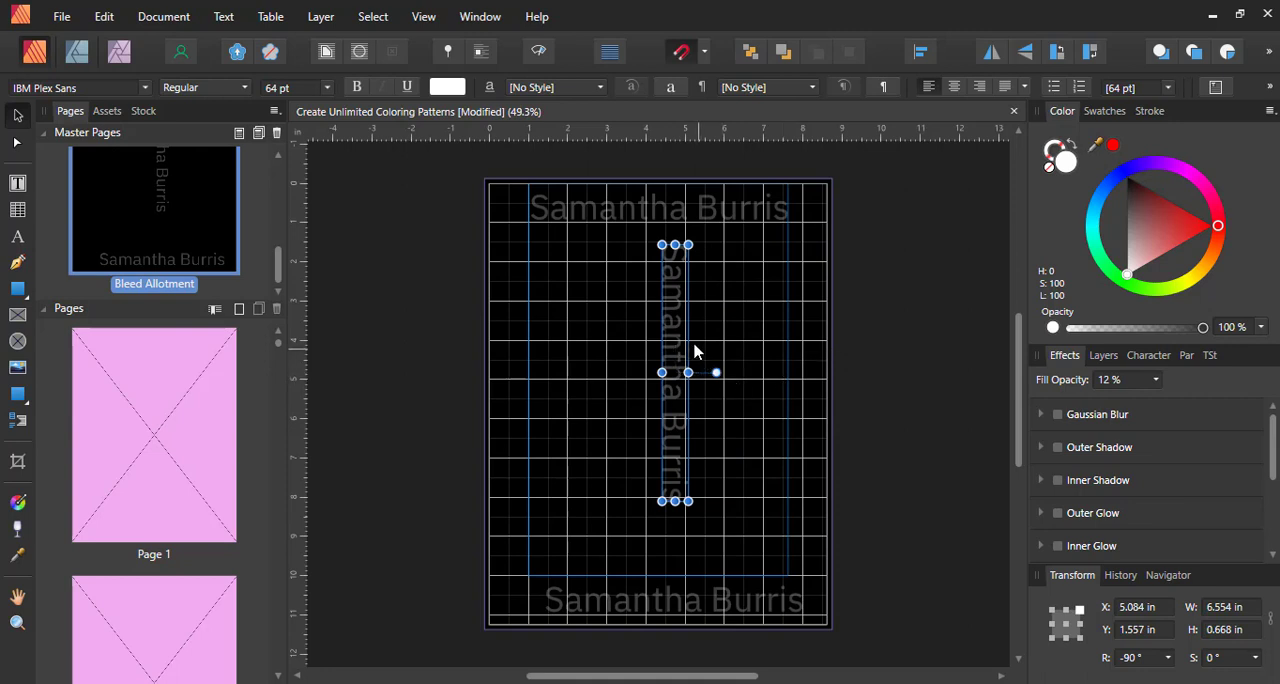
drag(676, 330, 516, 365)
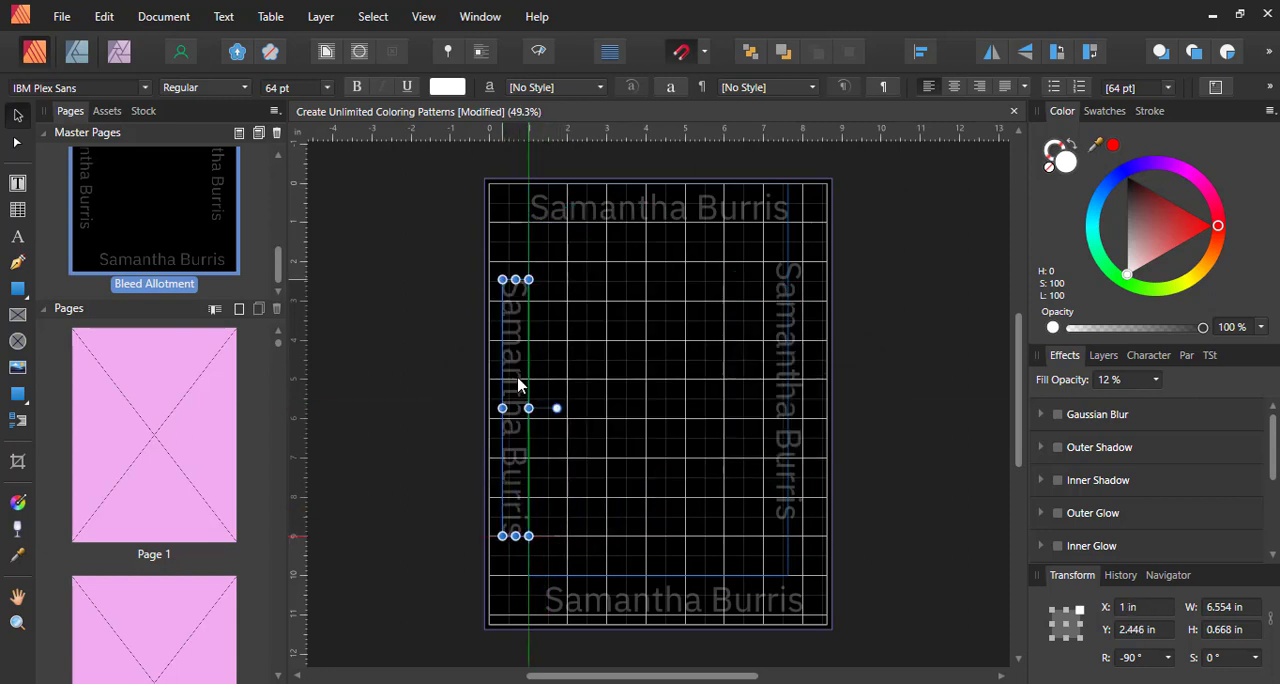
drag(780, 384, 791, 403)
click(918, 387)
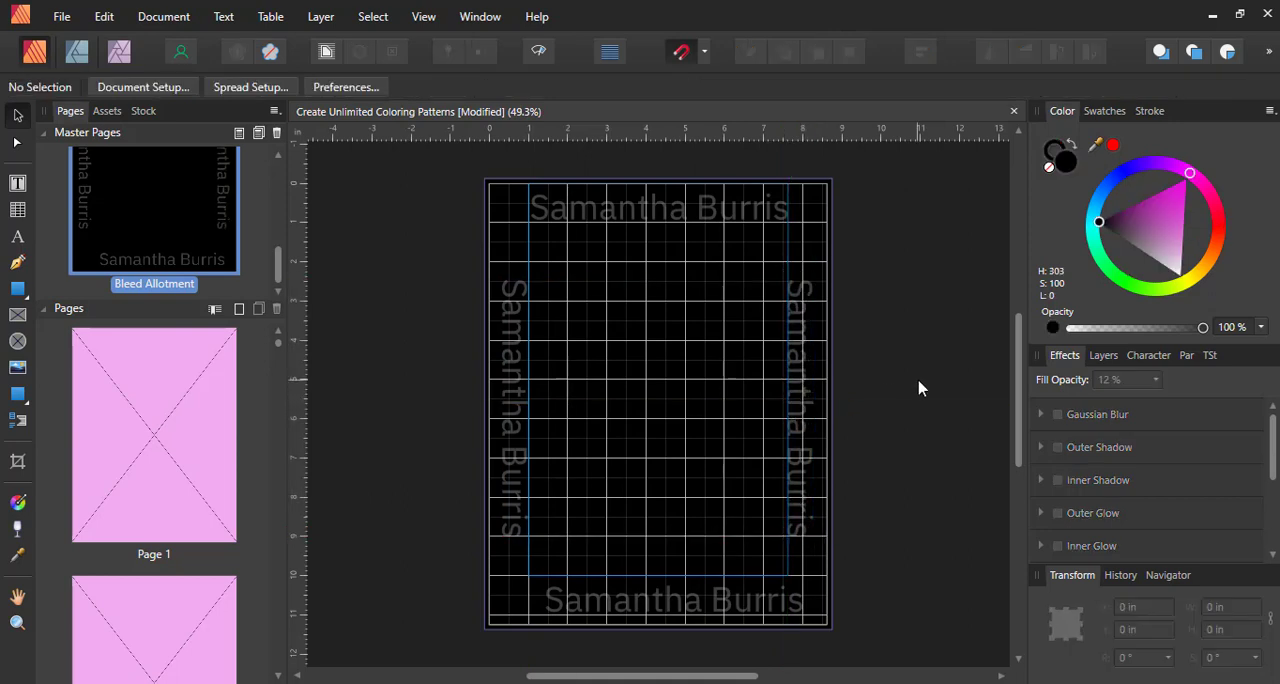
In preview mode, set the fill opacity of all four name texts to 3% and save the document
key(w)
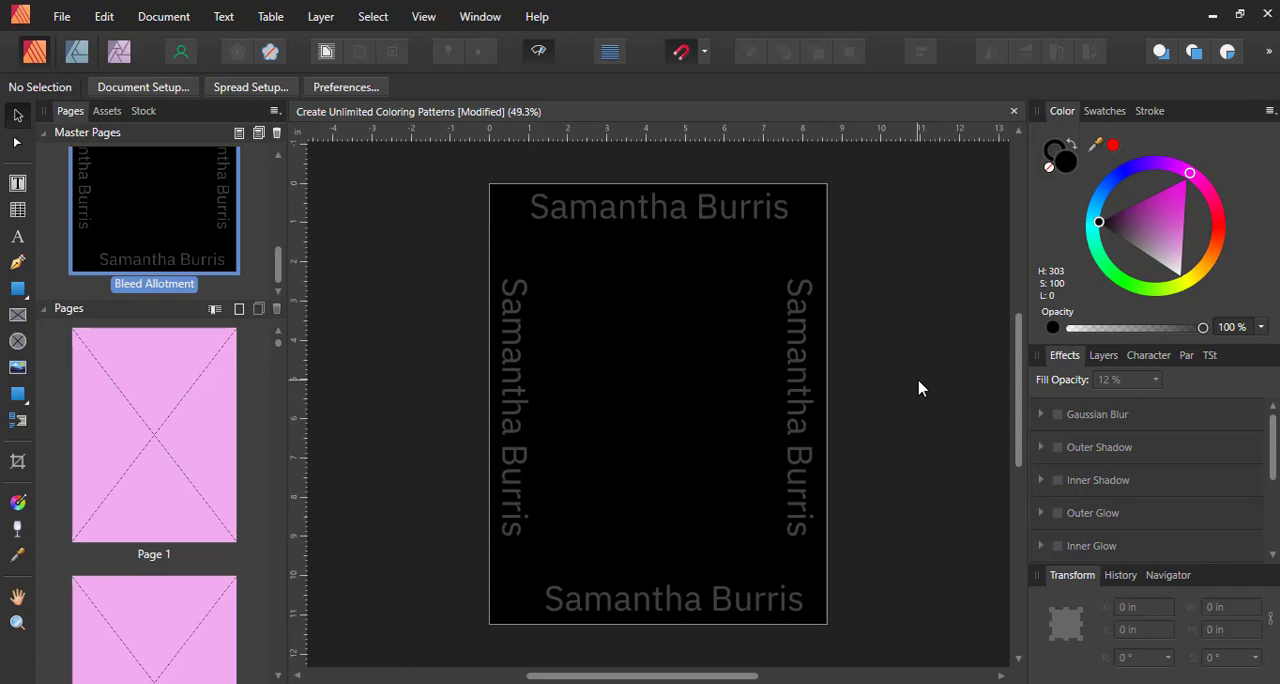
click(617, 205)
shift+click(512, 375)
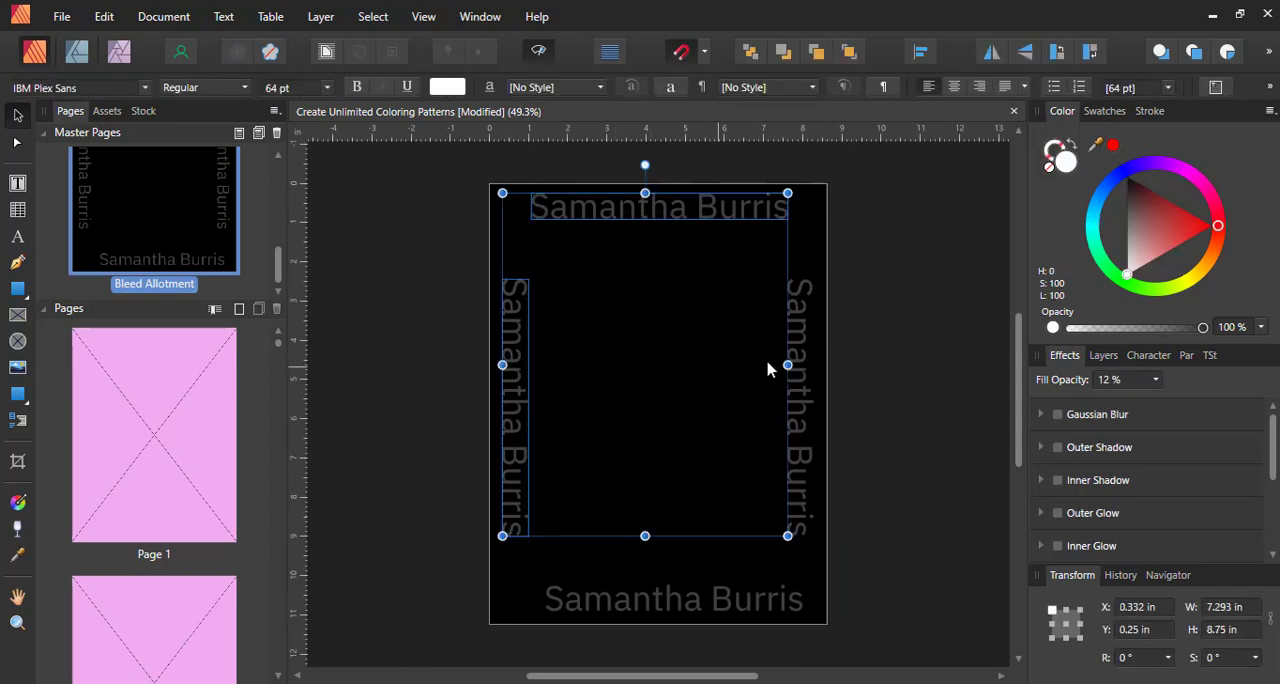
shift+click(803, 365)
shift+click(686, 600)
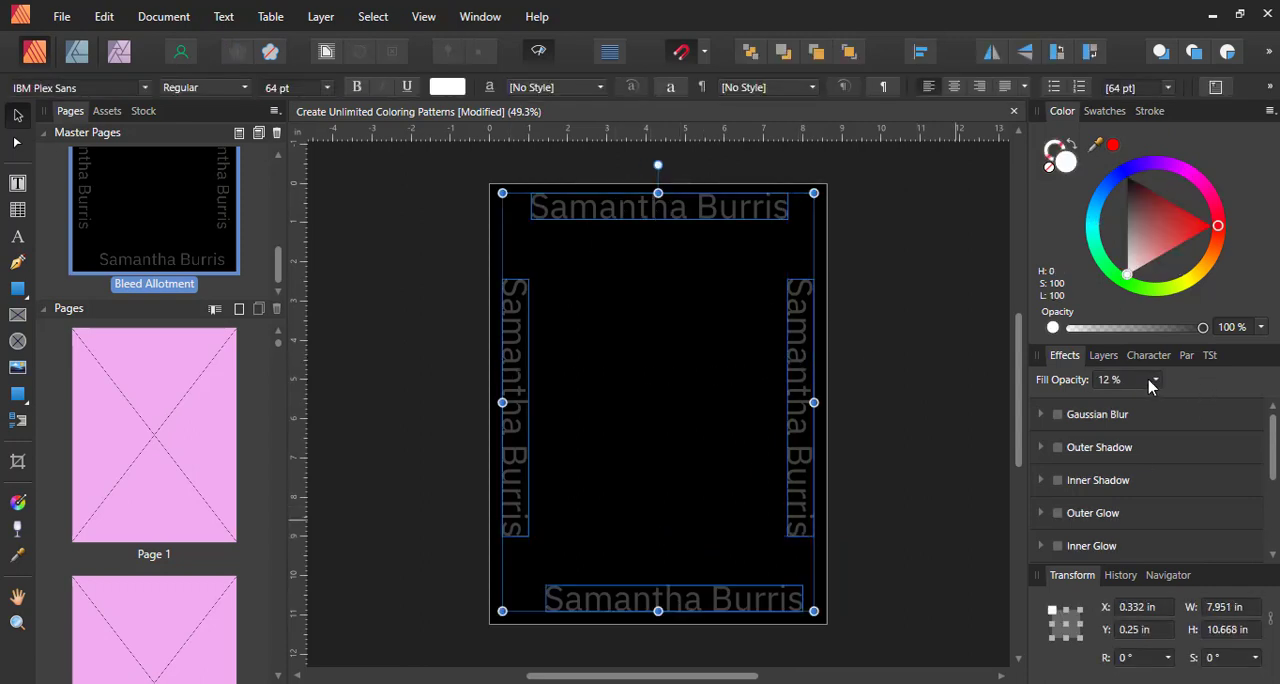
click(1155, 380)
drag(1158, 402, 1146, 400)
click(911, 335)
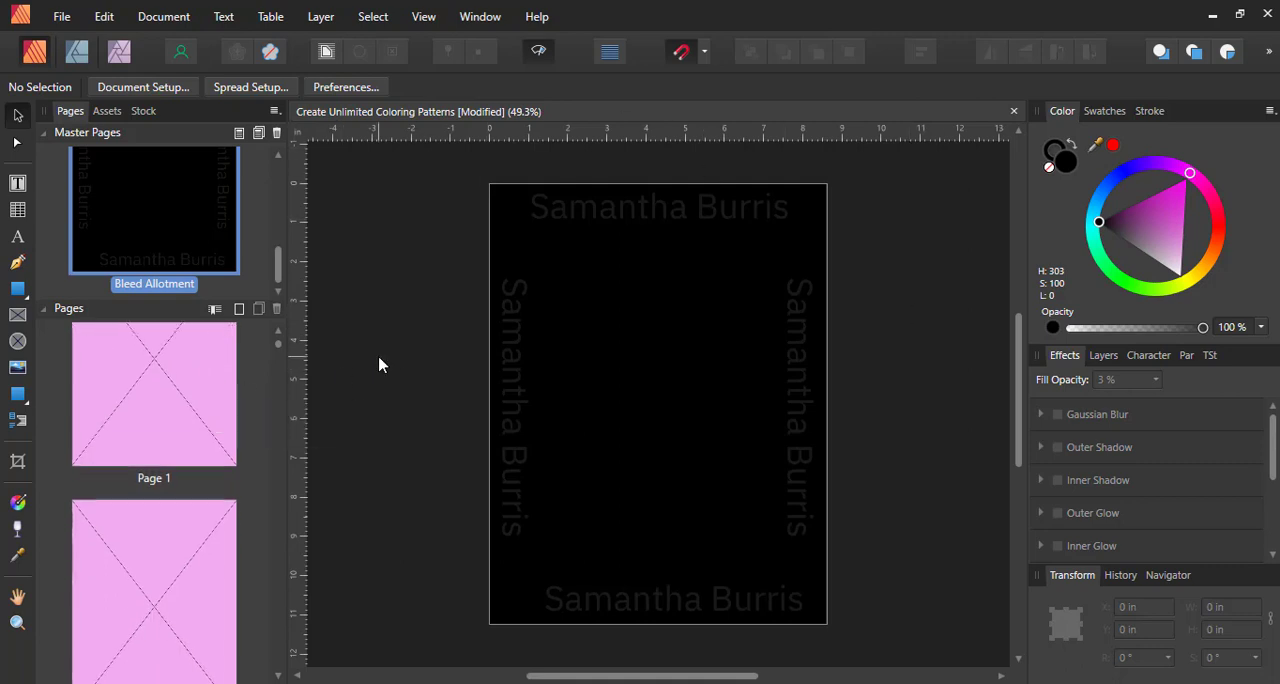
click(56, 17)
click(72, 145)
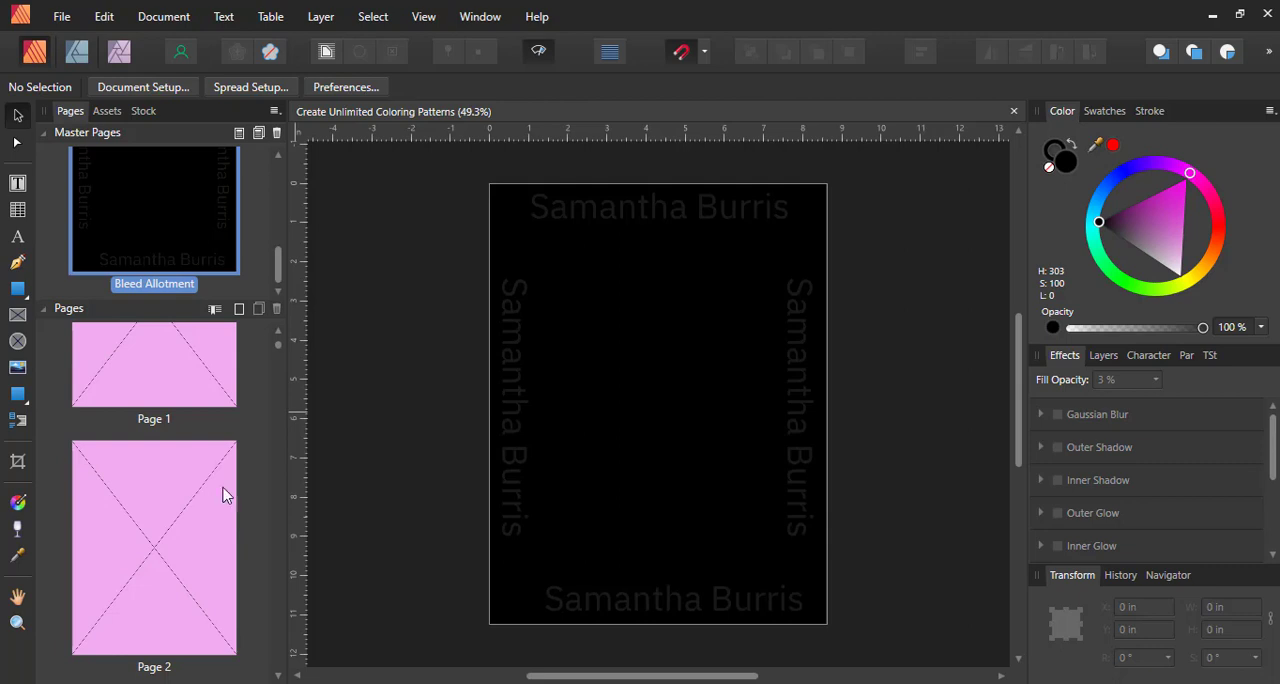
Clear the masters from page 1 and page 2
scroll(178, 431, up, 3)
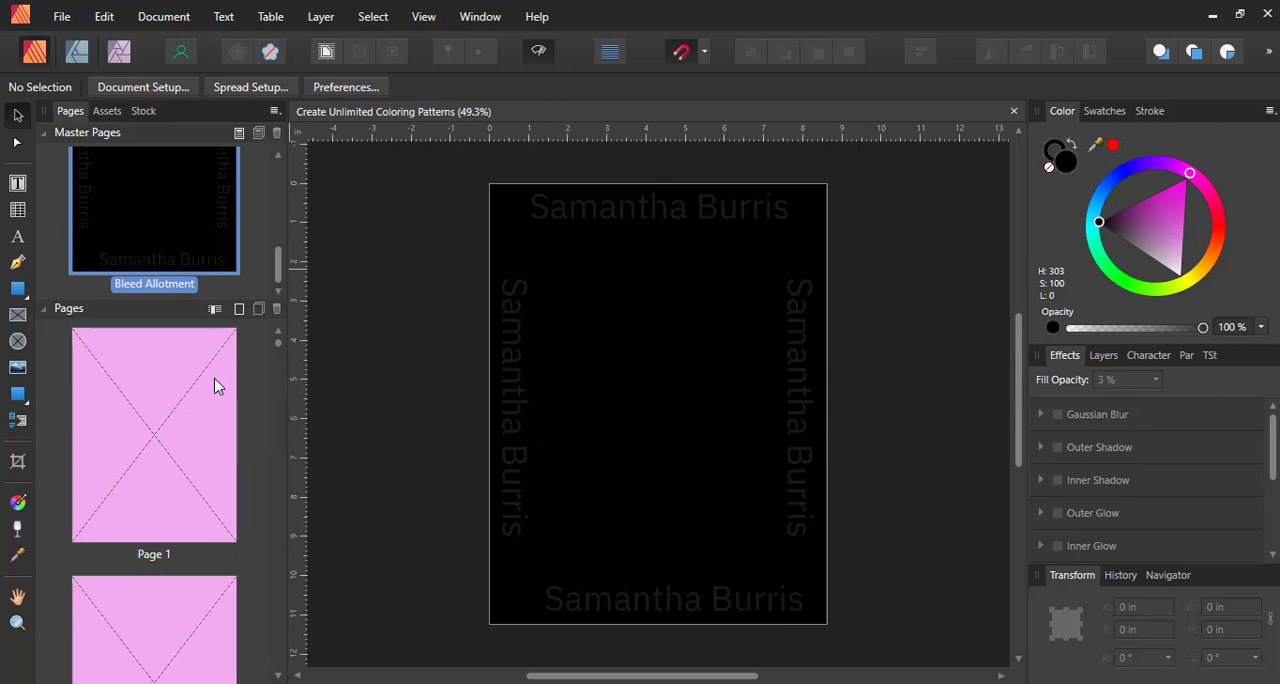
click(216, 386)
right_click(215, 386)
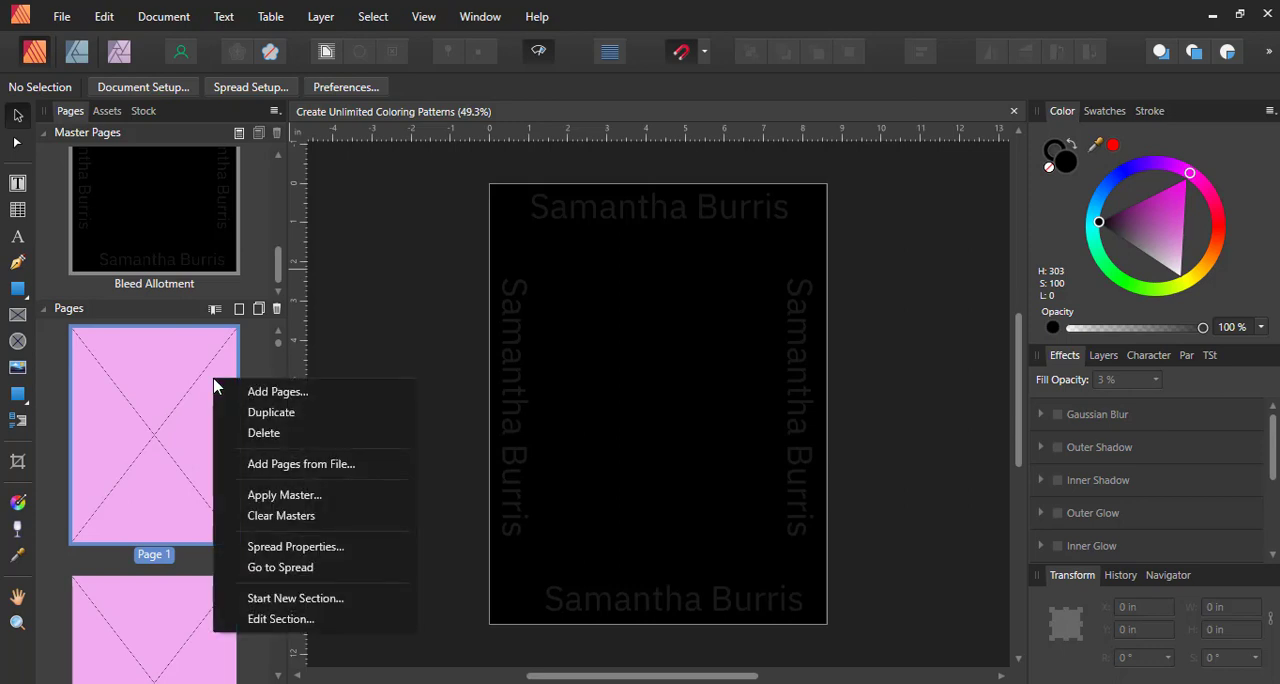
click(273, 515)
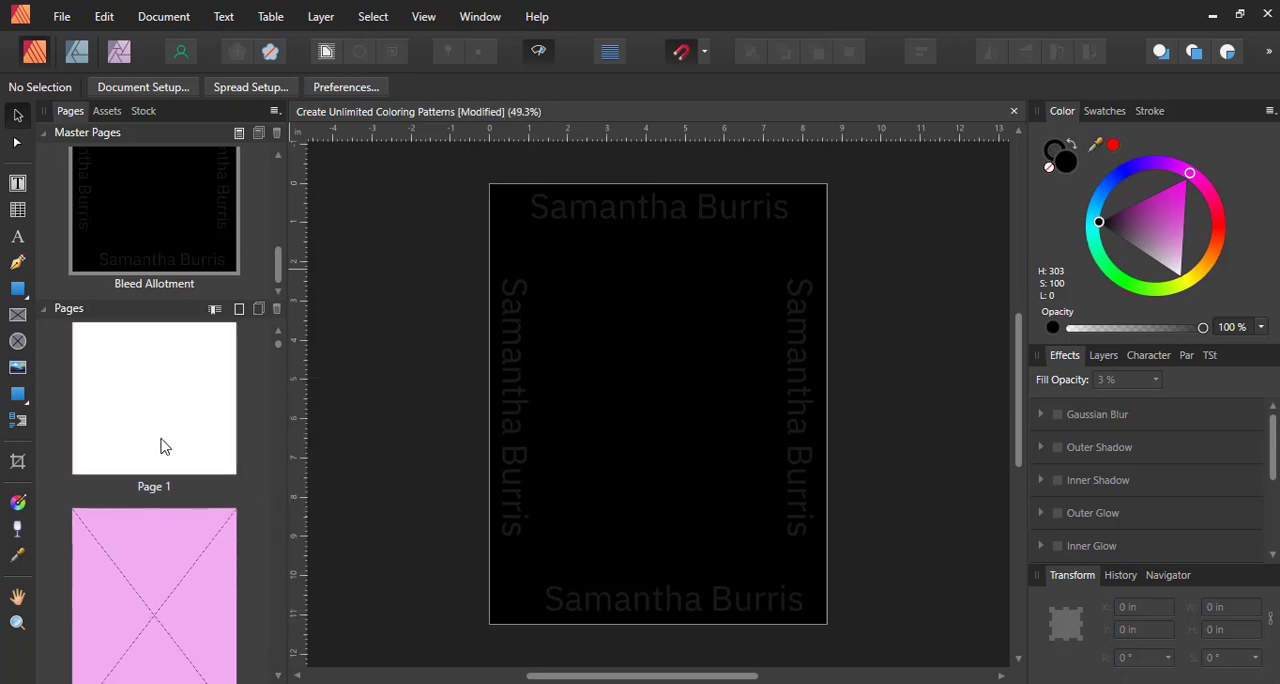
click(170, 563)
right_click(169, 566)
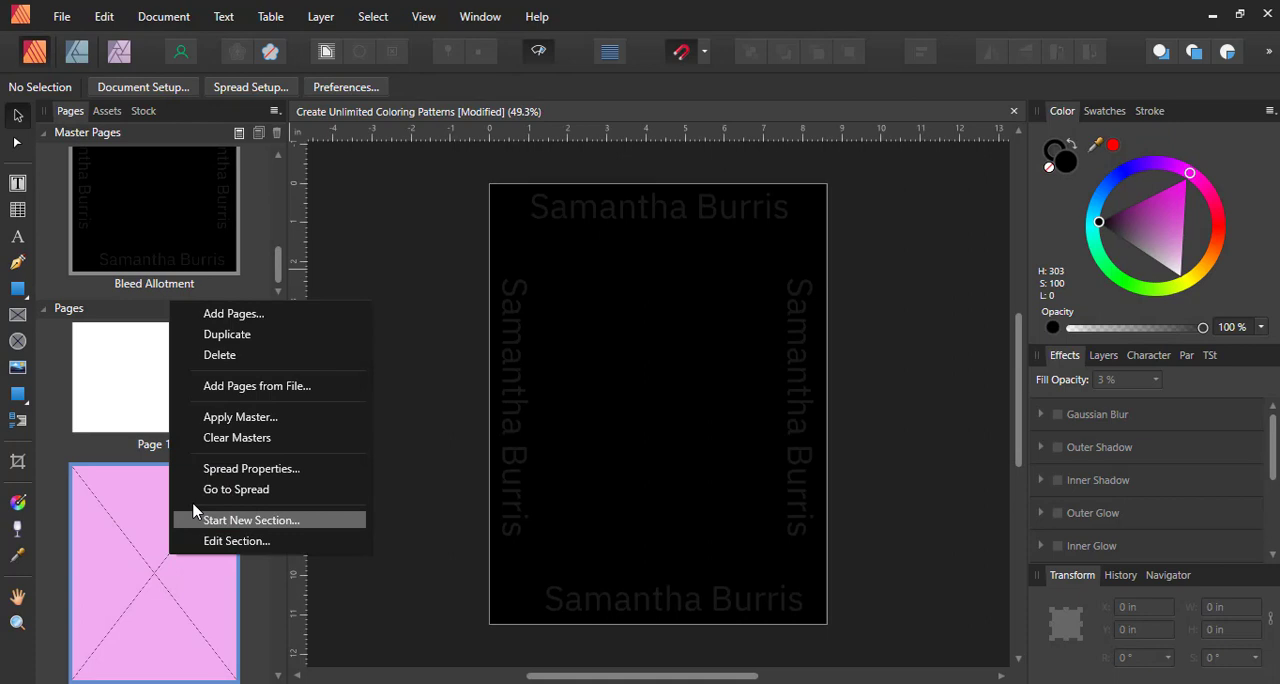
click(223, 439)
Open page 2 and add the artistic text "COPYRIGHT" to it
click(172, 409)
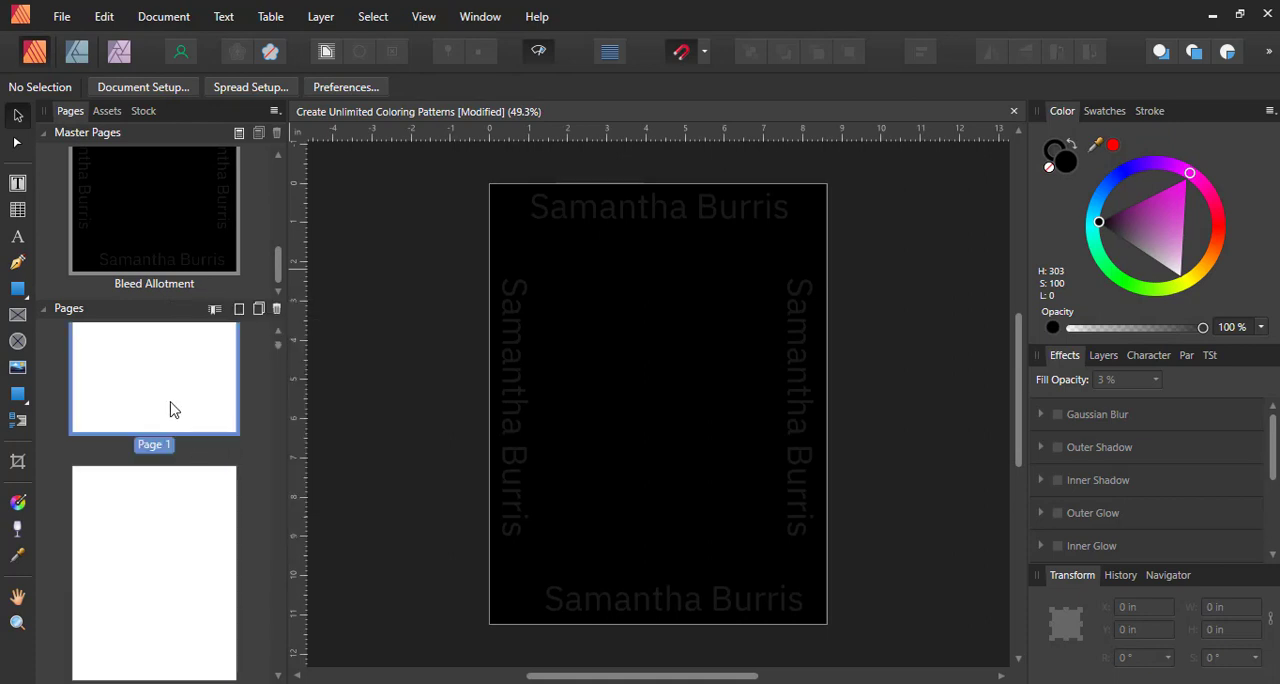
click(167, 532)
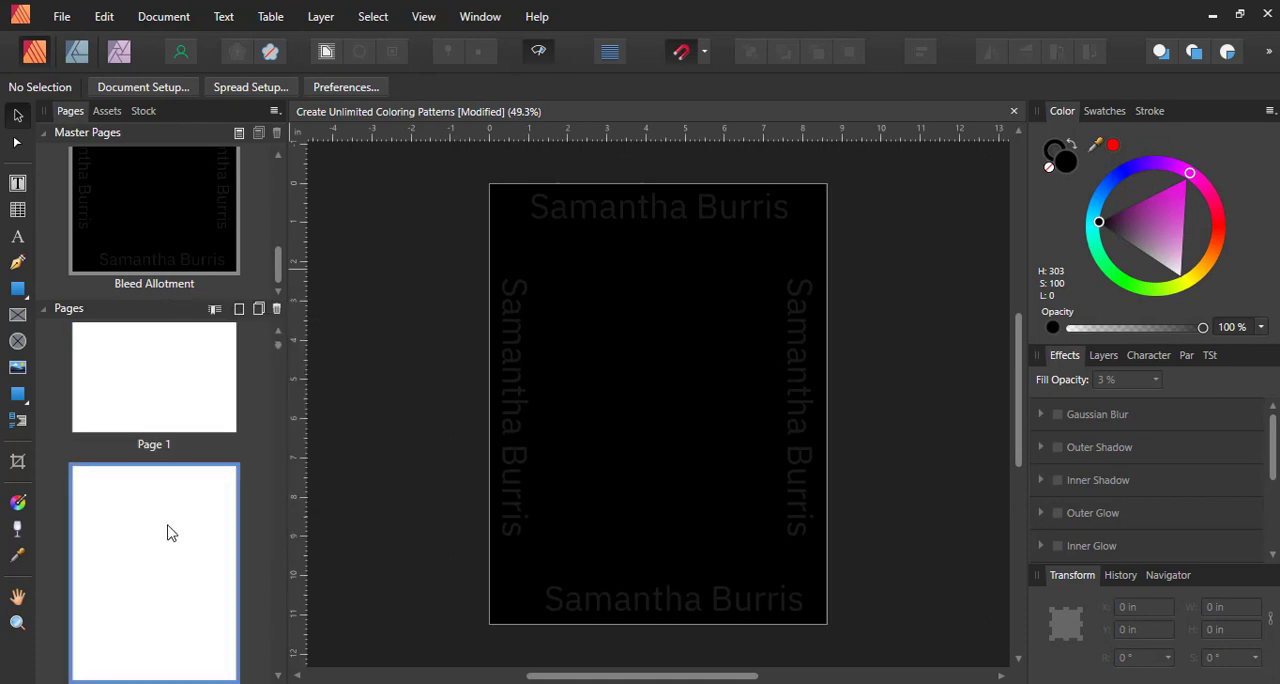
click(162, 422)
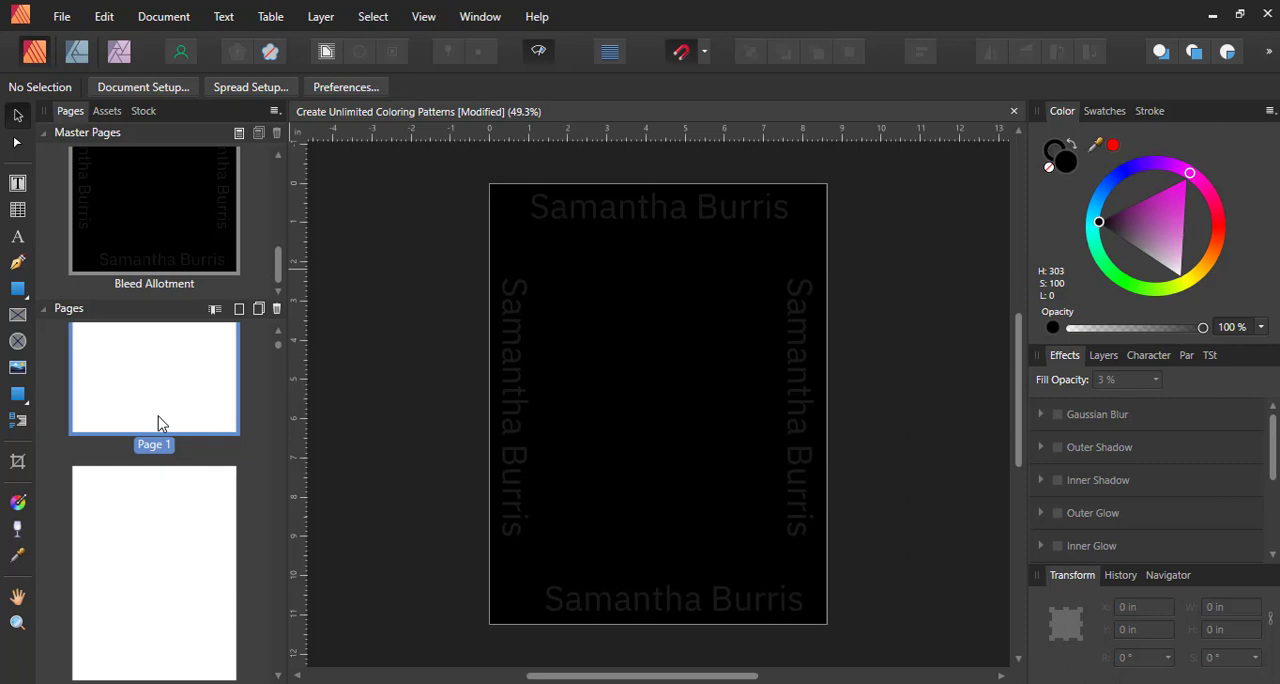
click(188, 559)
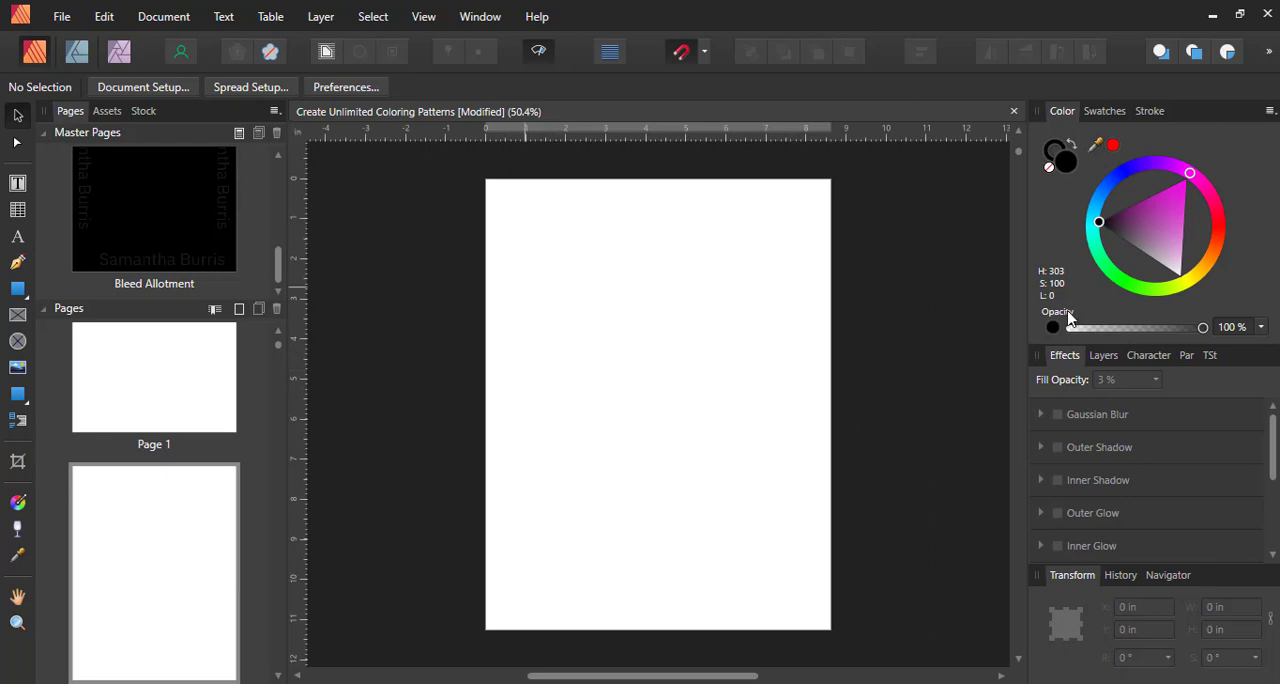
click(18, 238)
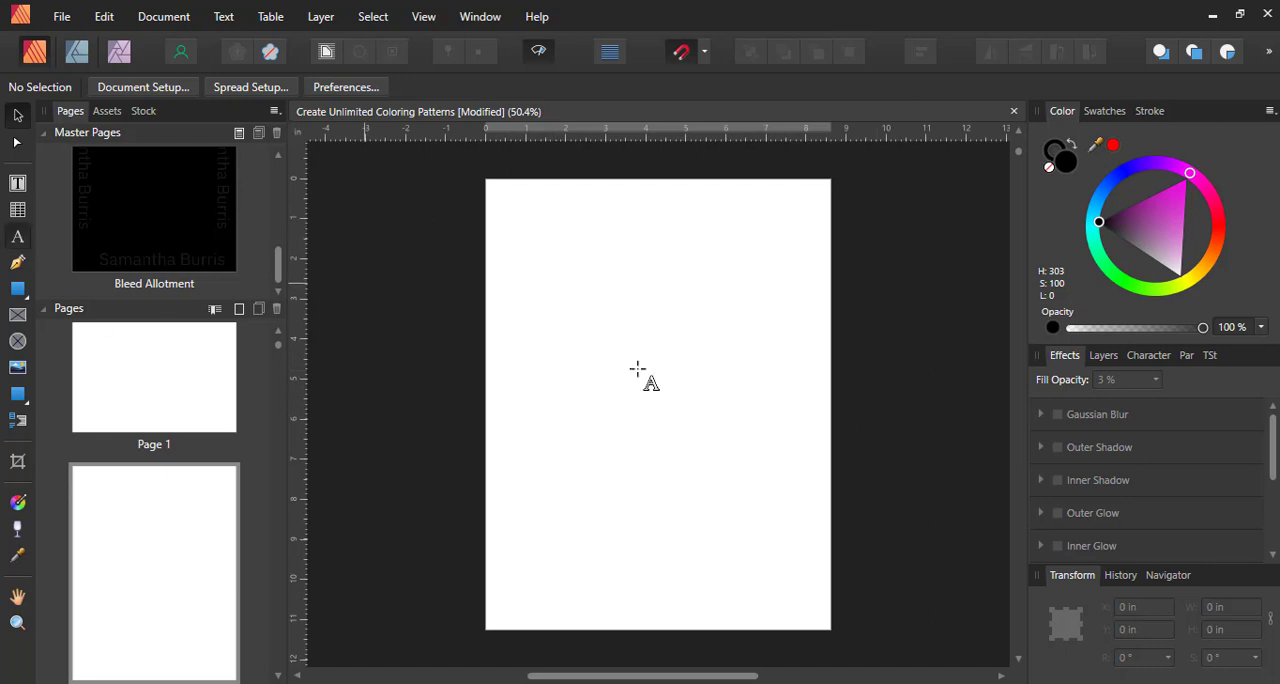
click(565, 400)
text(Crea)
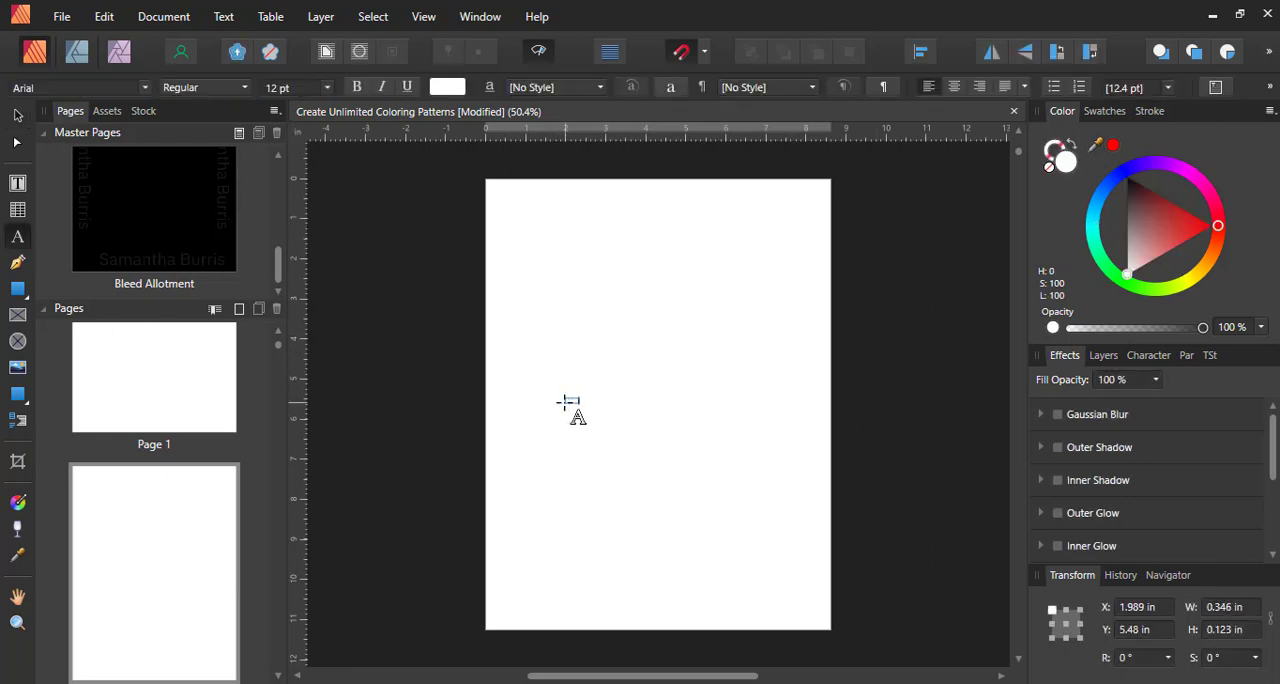
text(te Unlimi)
Make the COPYRIGHT text black at 72 pt and center it on page 2
drag(1160, 245, 1127, 176)
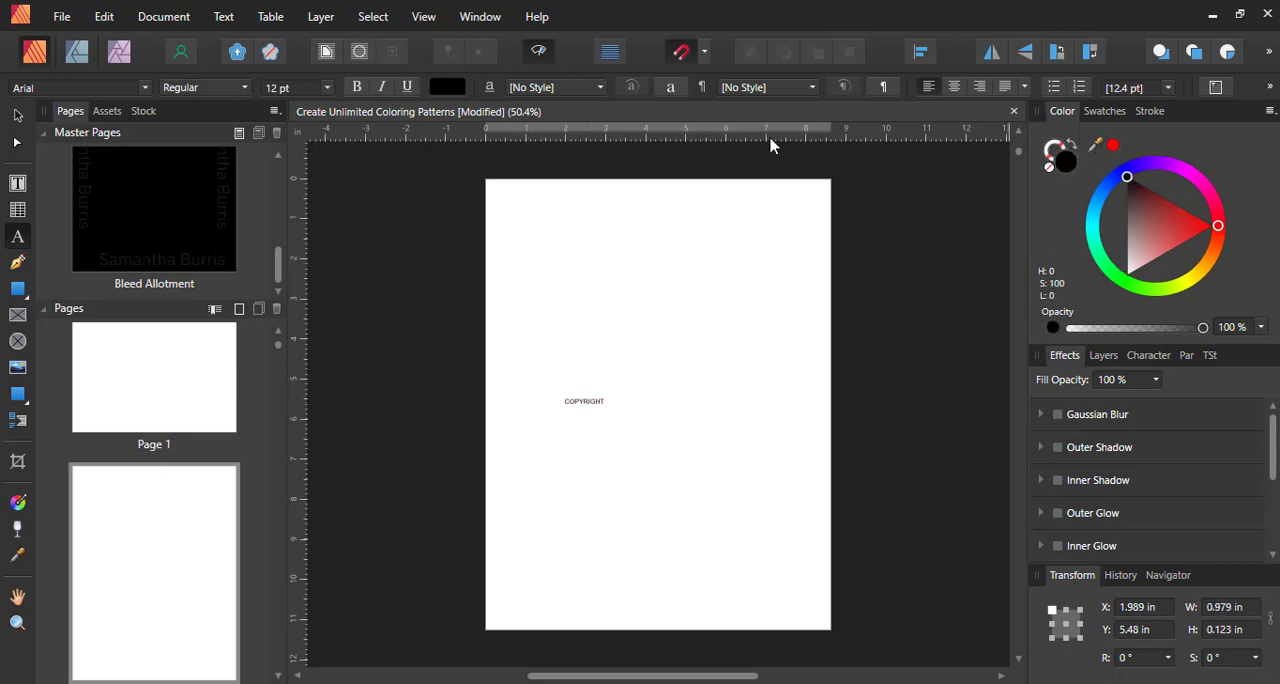
click(327, 89)
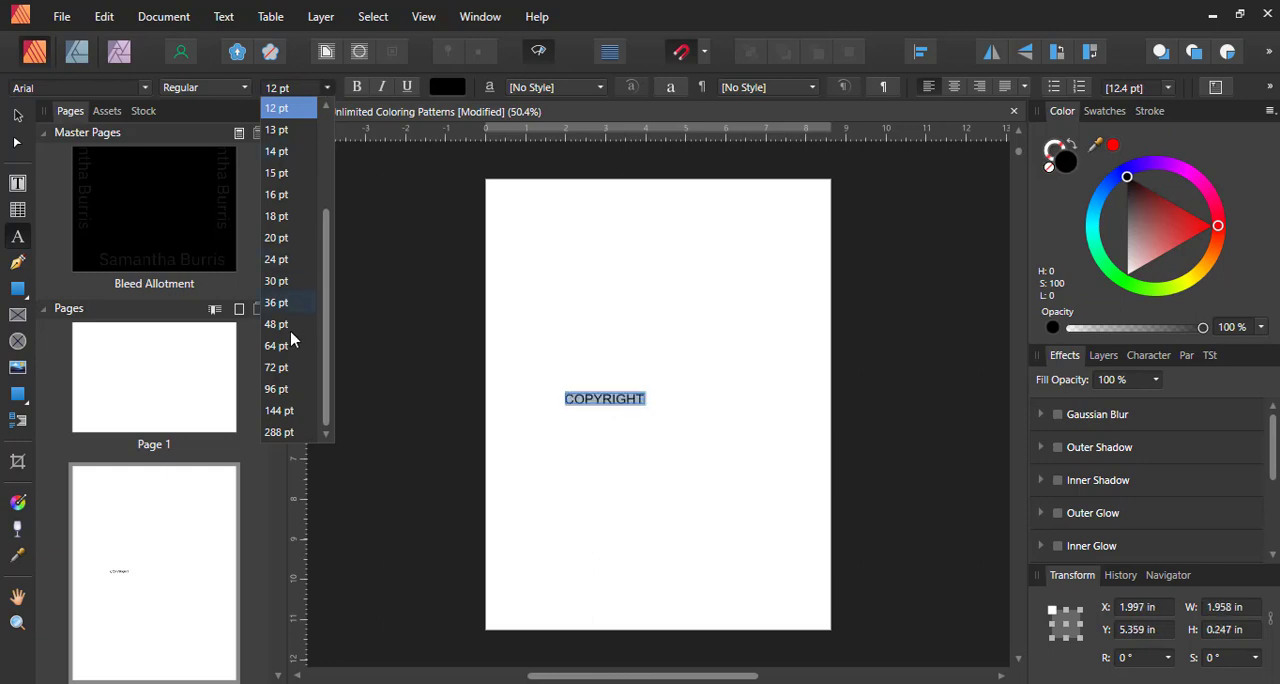
click(285, 368)
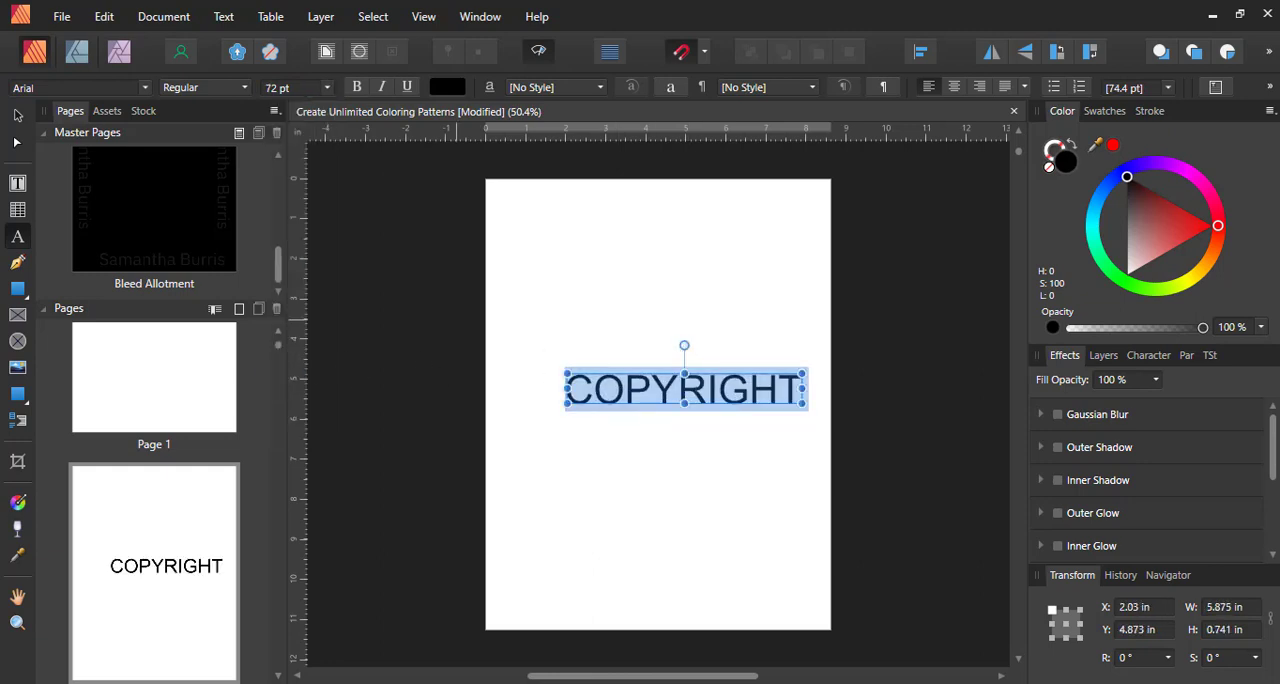
click(18, 115)
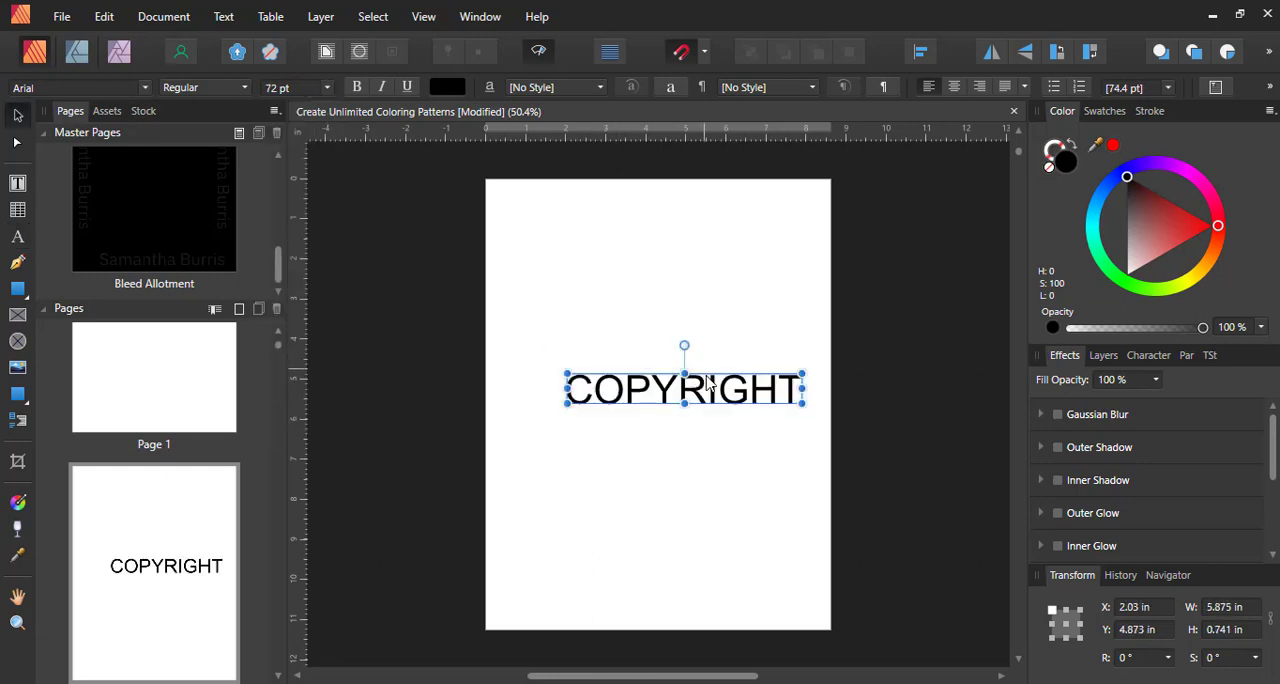
drag(707, 382, 681, 403)
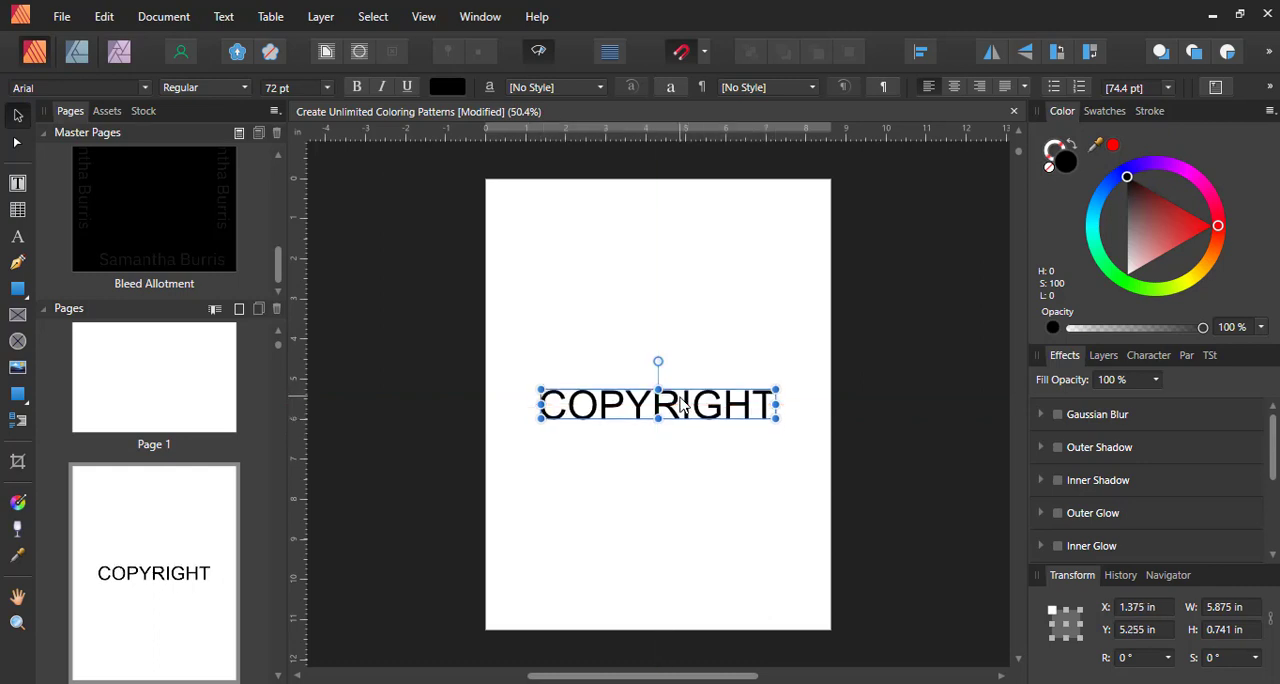
Undo the COPYRIGHT text and the clearing of the masters on pages 1 and 2
click(144, 392)
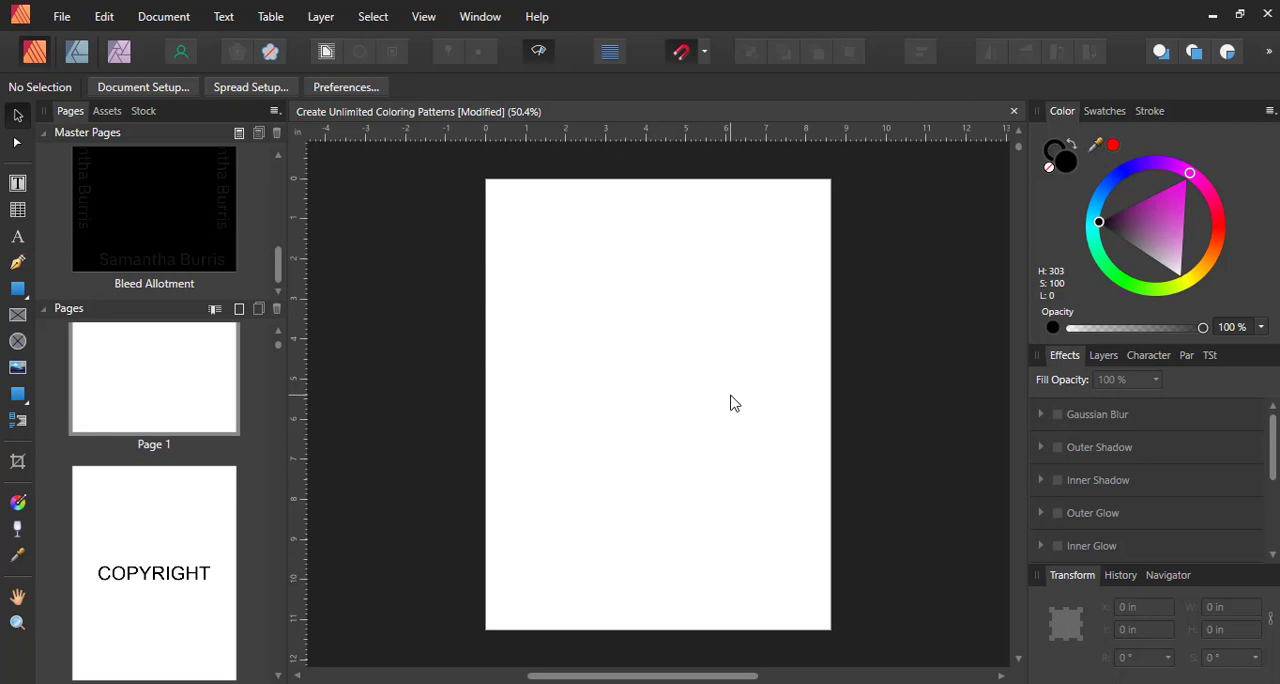
scroll(237, 432, down, 8)
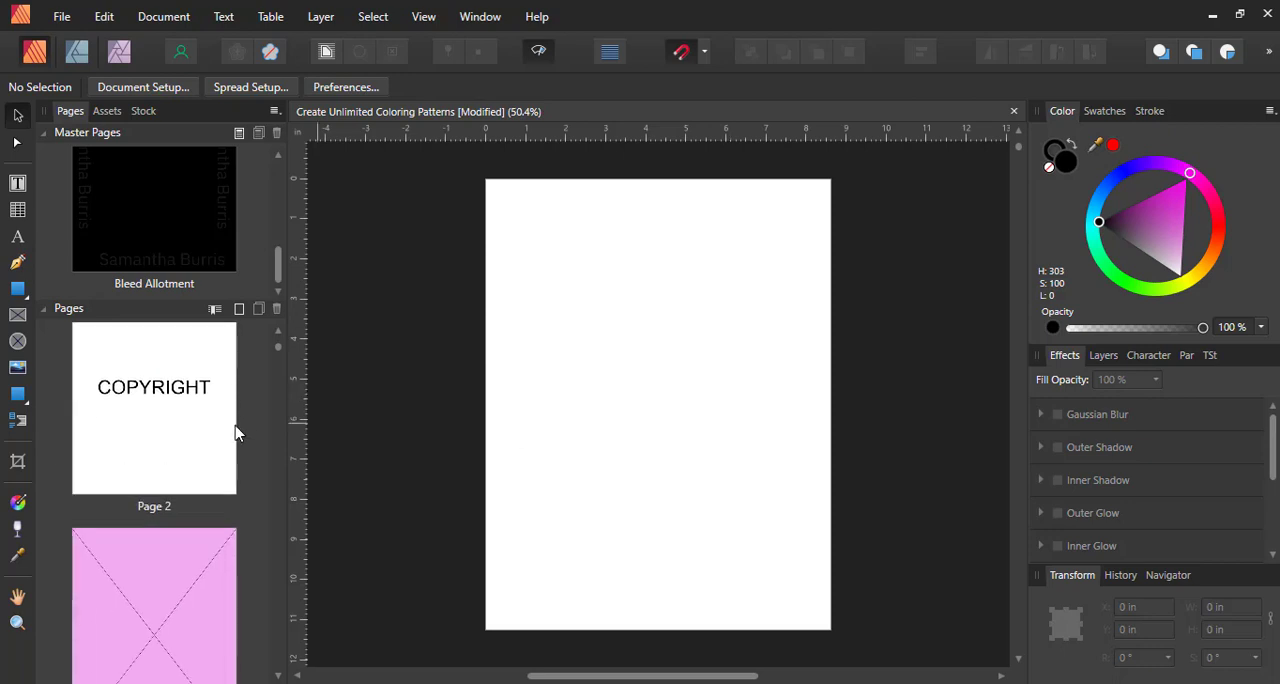
scroll(237, 432, up, 3)
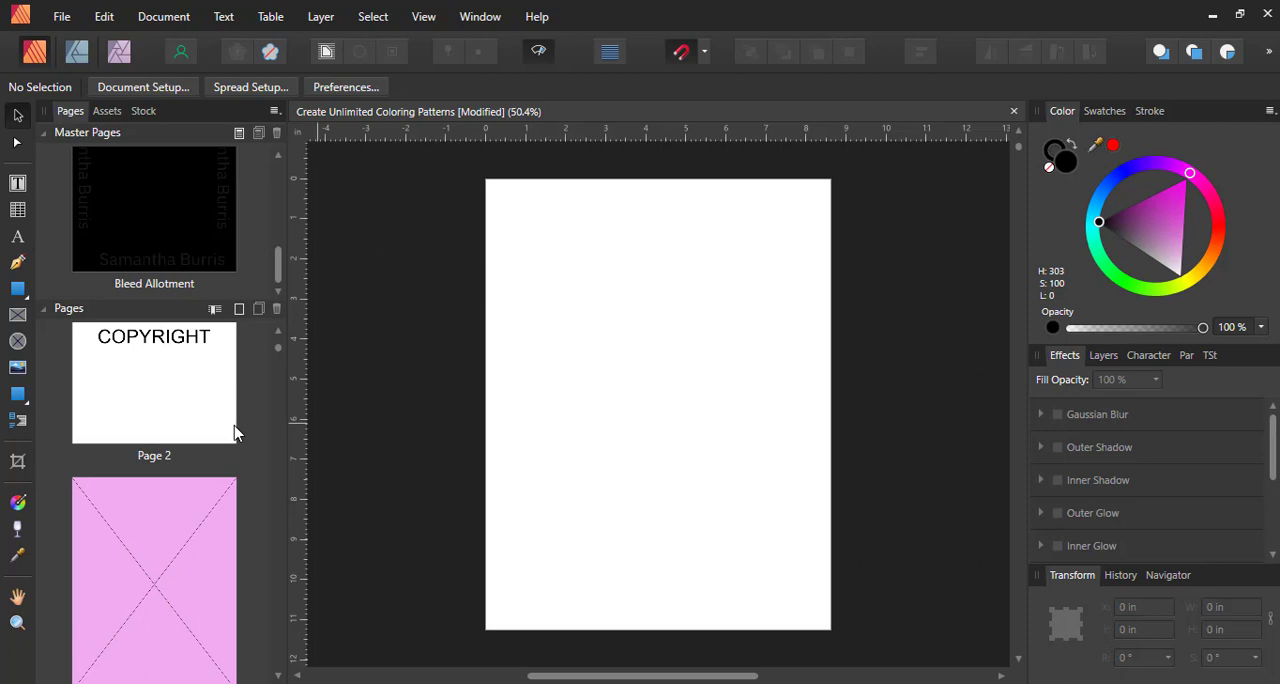
key(ctrl+z)
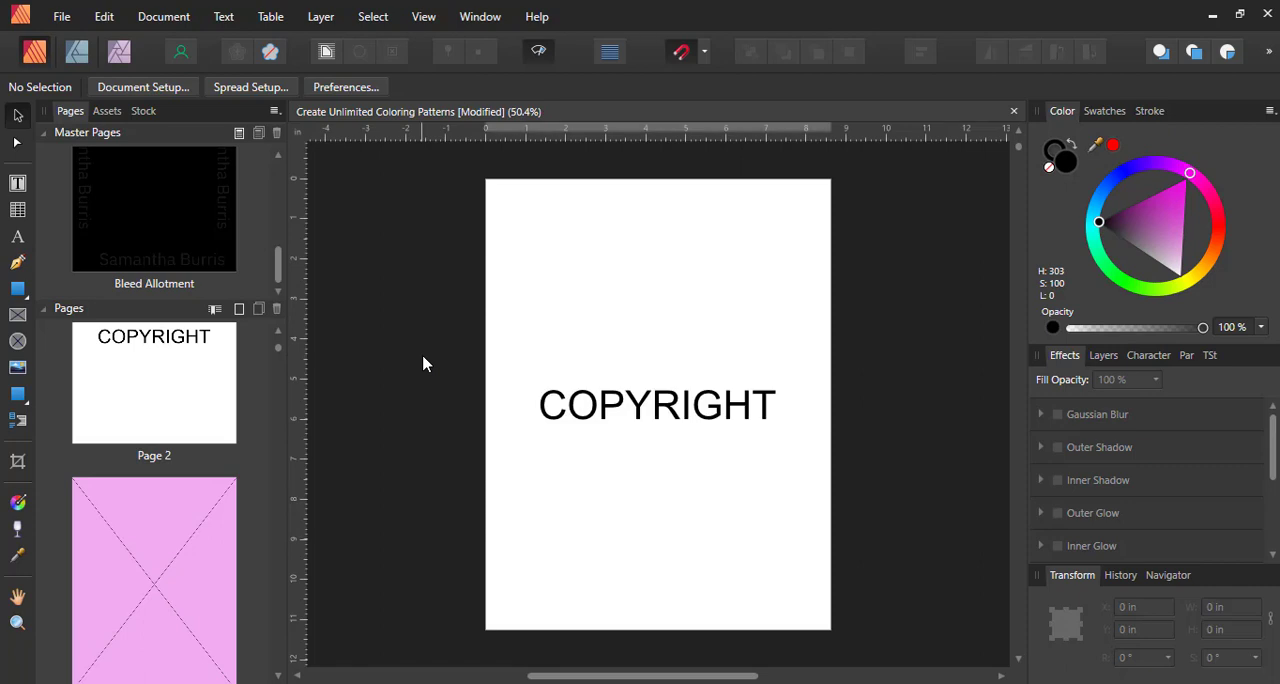
key(ctrl+z)
key(ctrl+z)
key(ctrl+z)
key(ctrl+z)
key(ctrl+z)
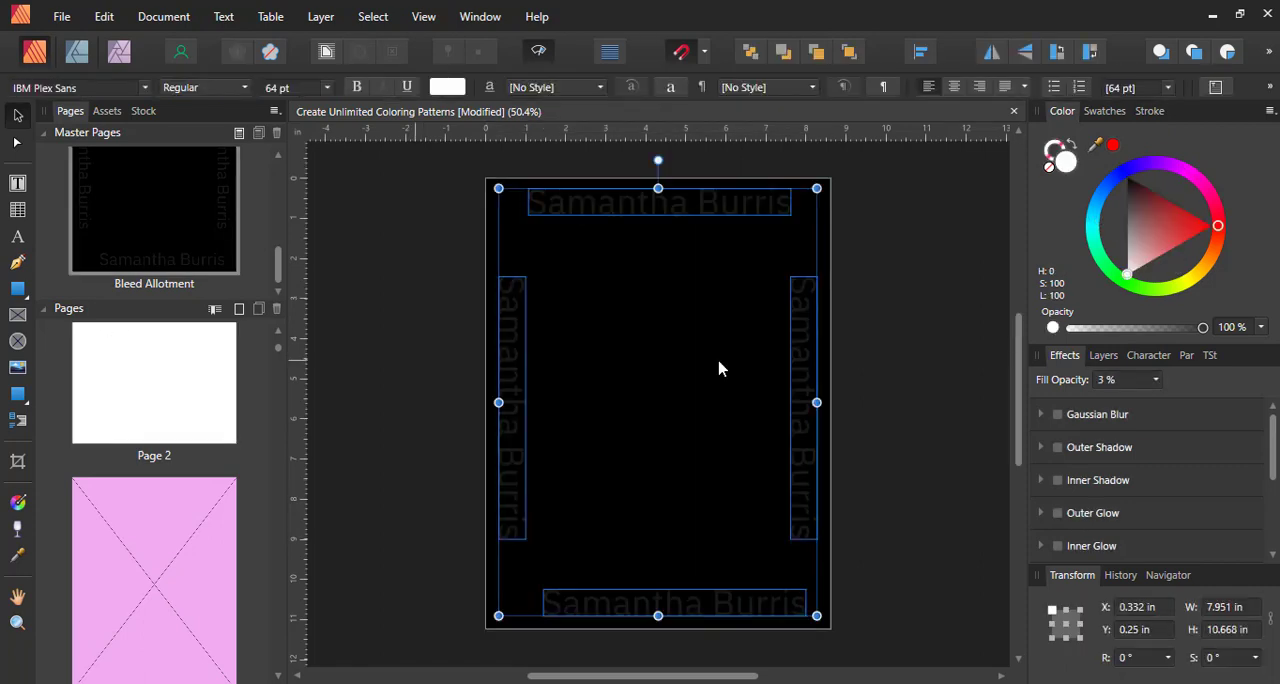
click(898, 346)
scroll(219, 389, up, 3)
scroll(200, 391, up, 3)
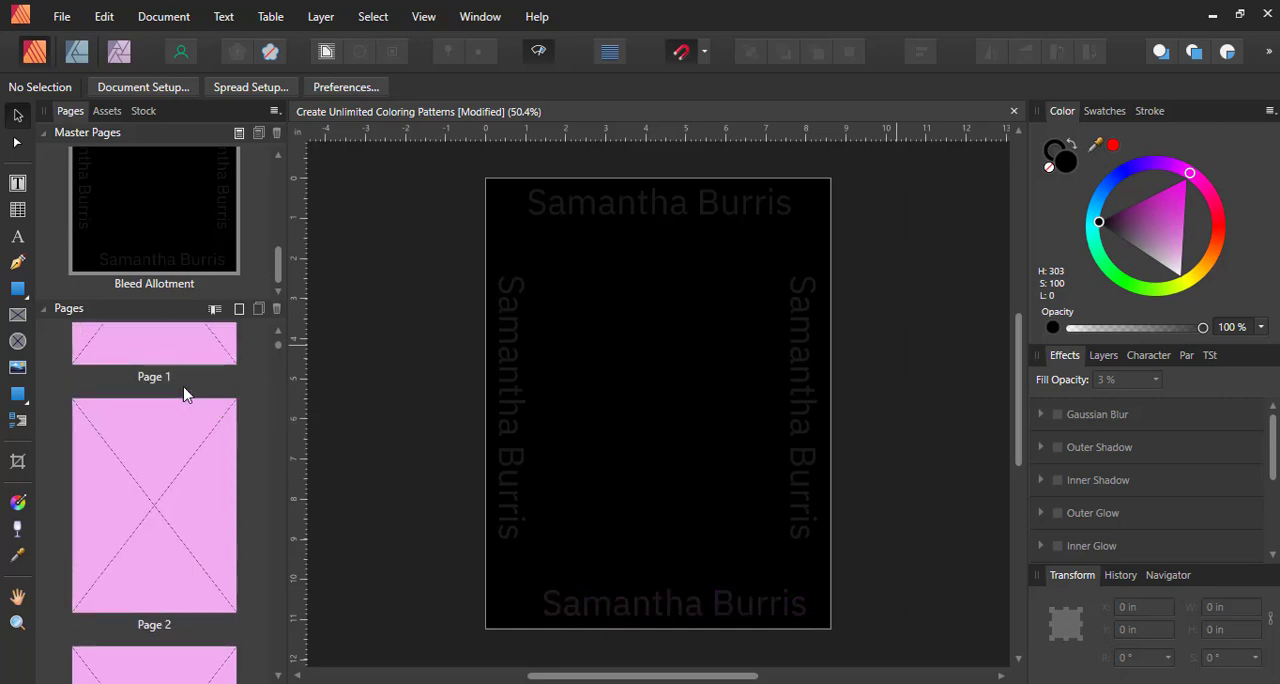
click(183, 393)
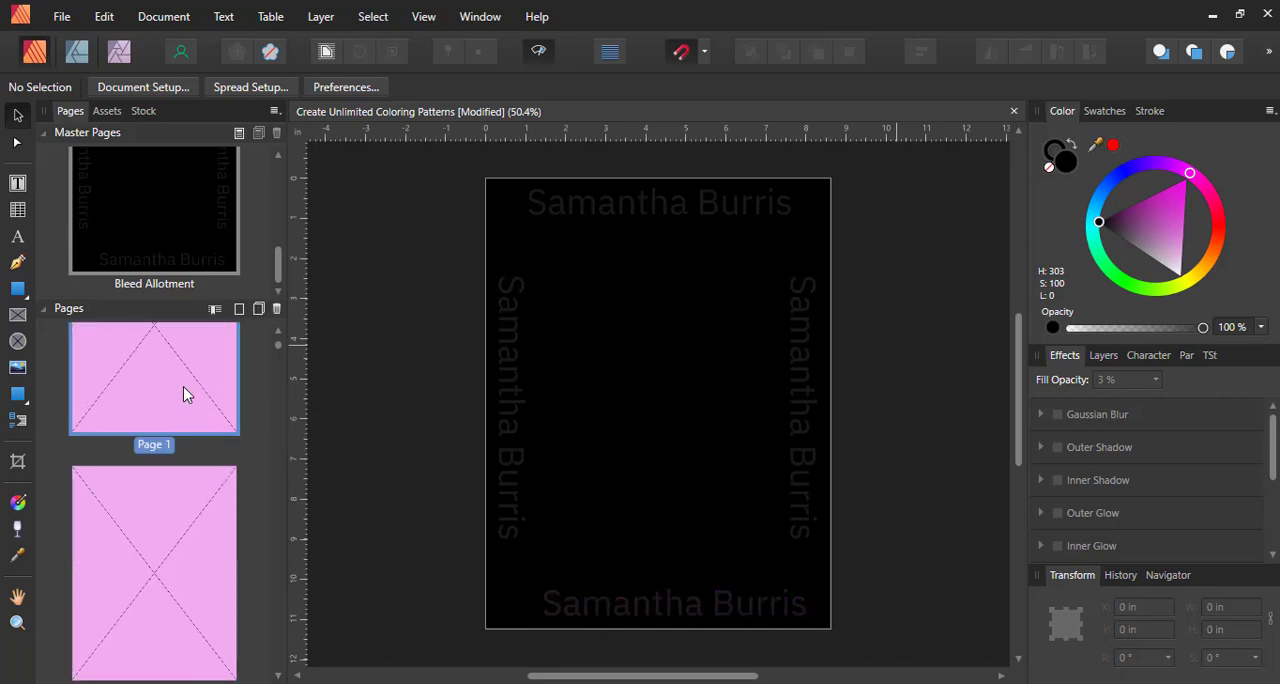
click(198, 237)
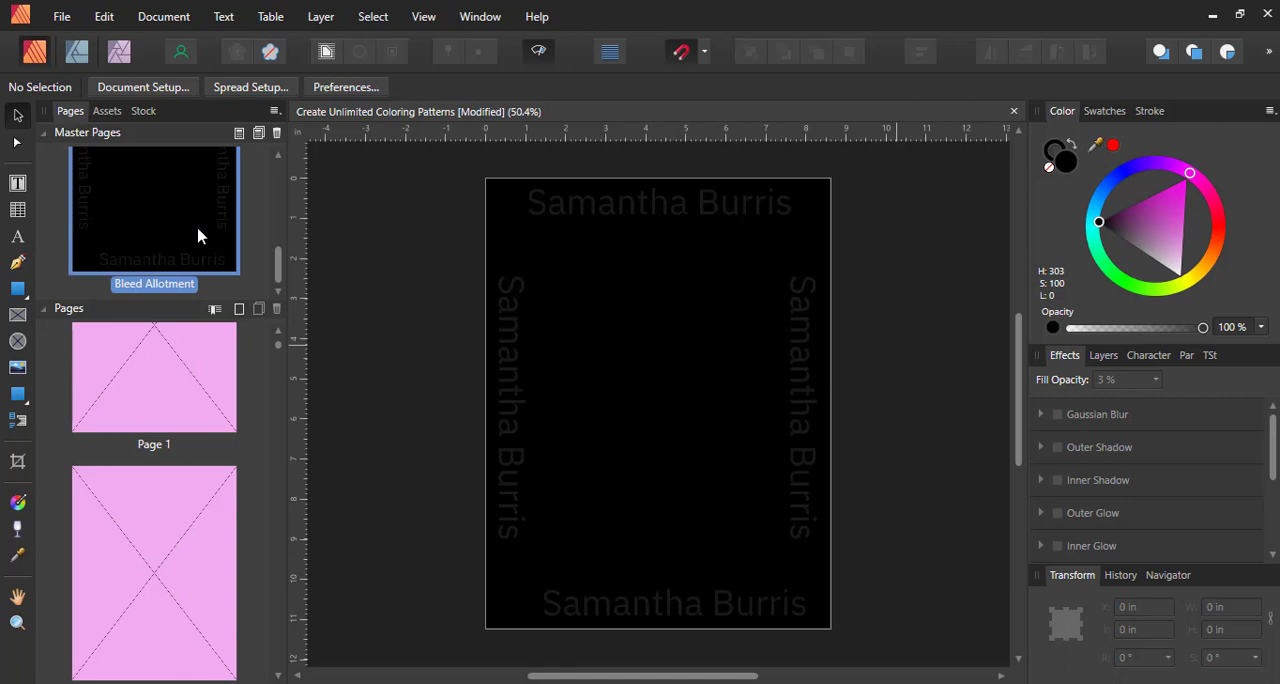
click(182, 530)
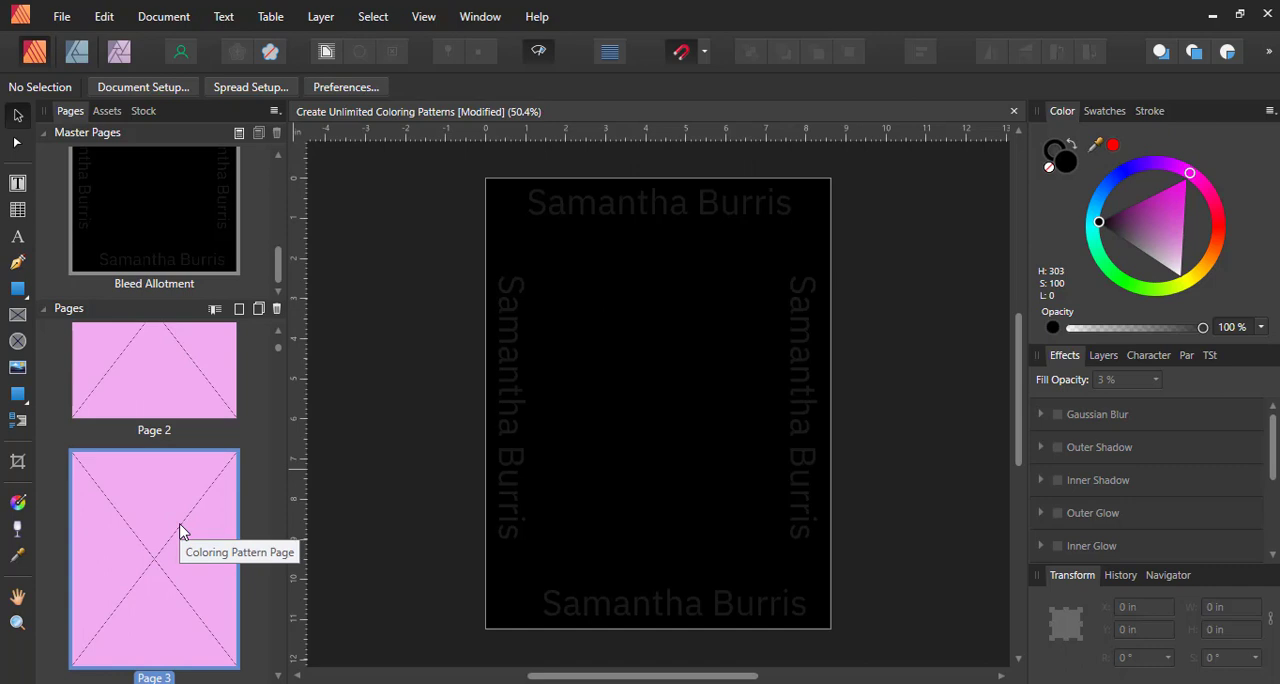
scroll(182, 530, down, 1)
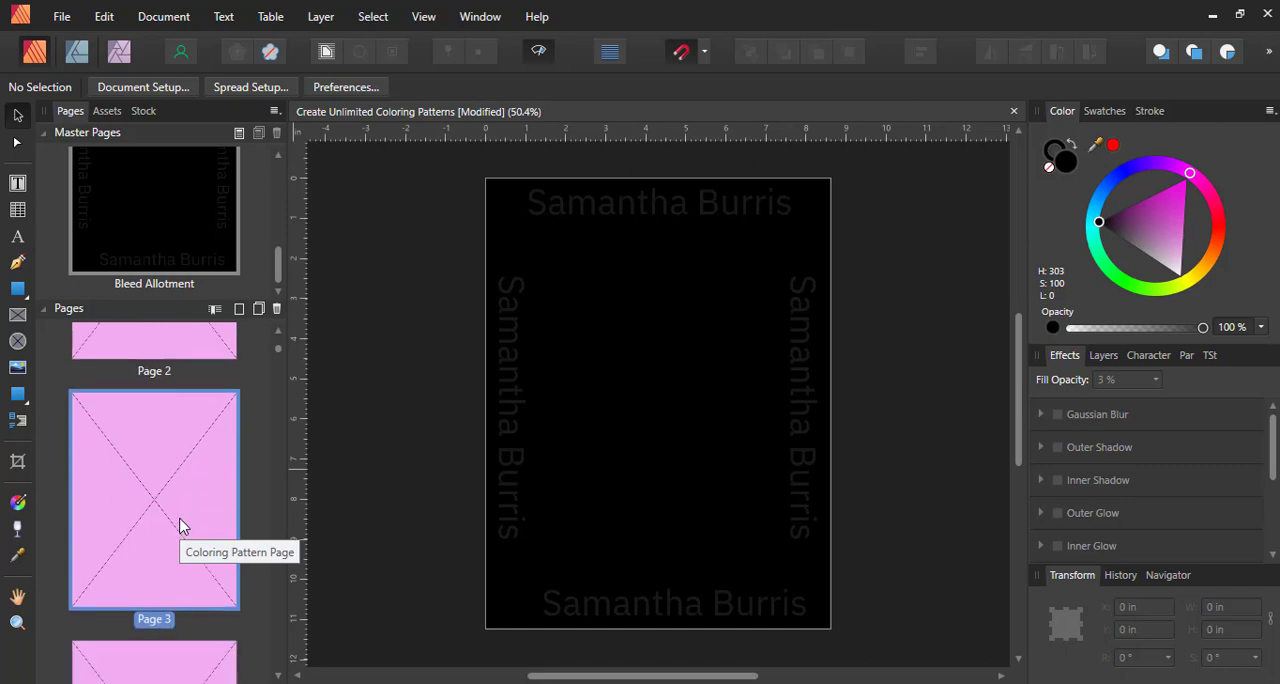
scroll(203, 500, up, 5)
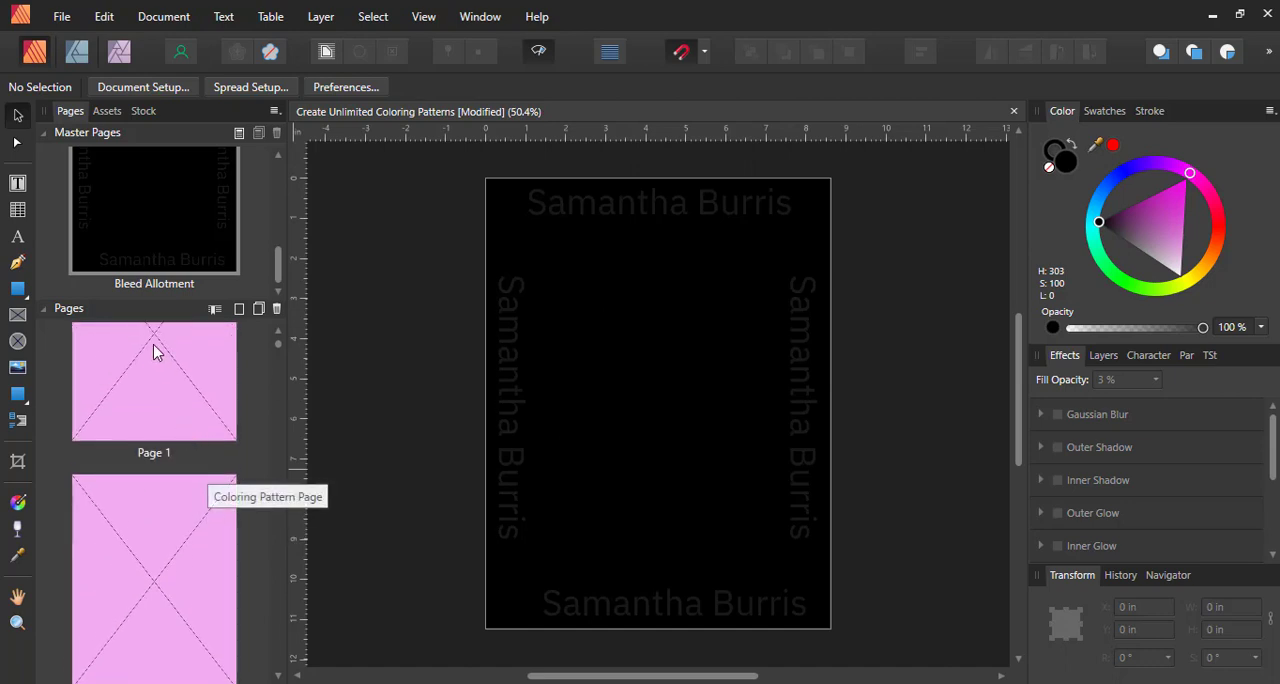
scroll(154, 394, down, 3)
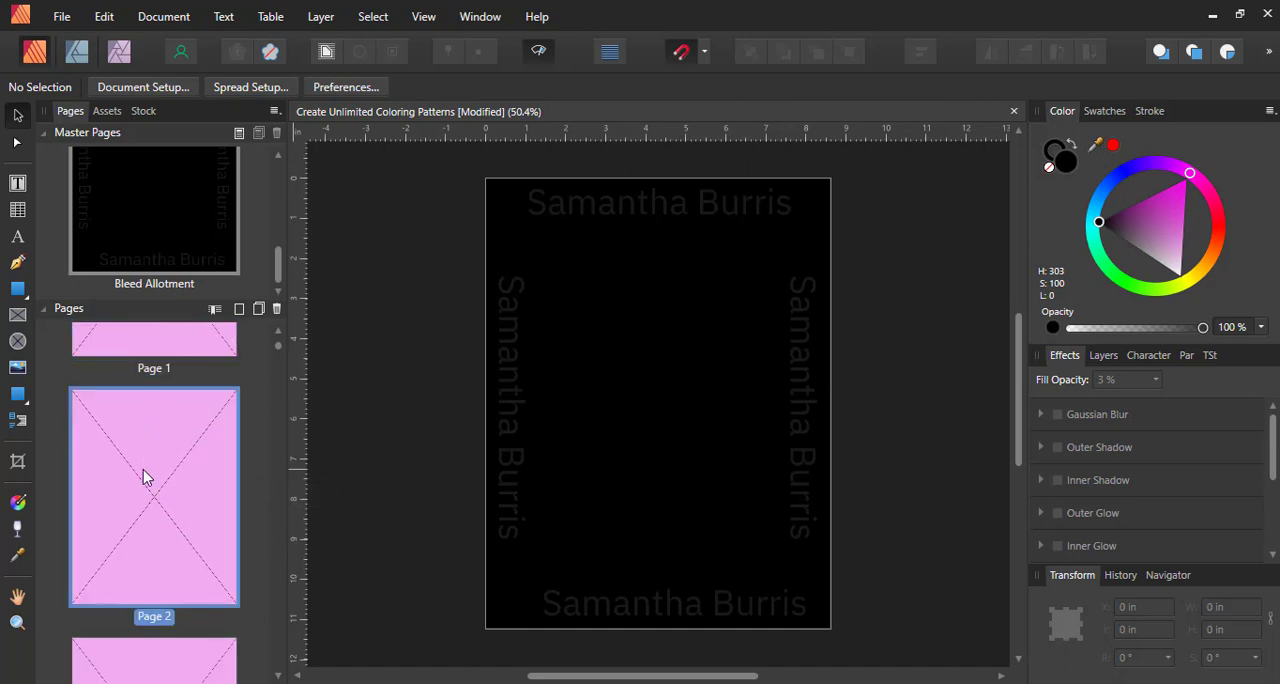
scroll(143, 478, down, 2)
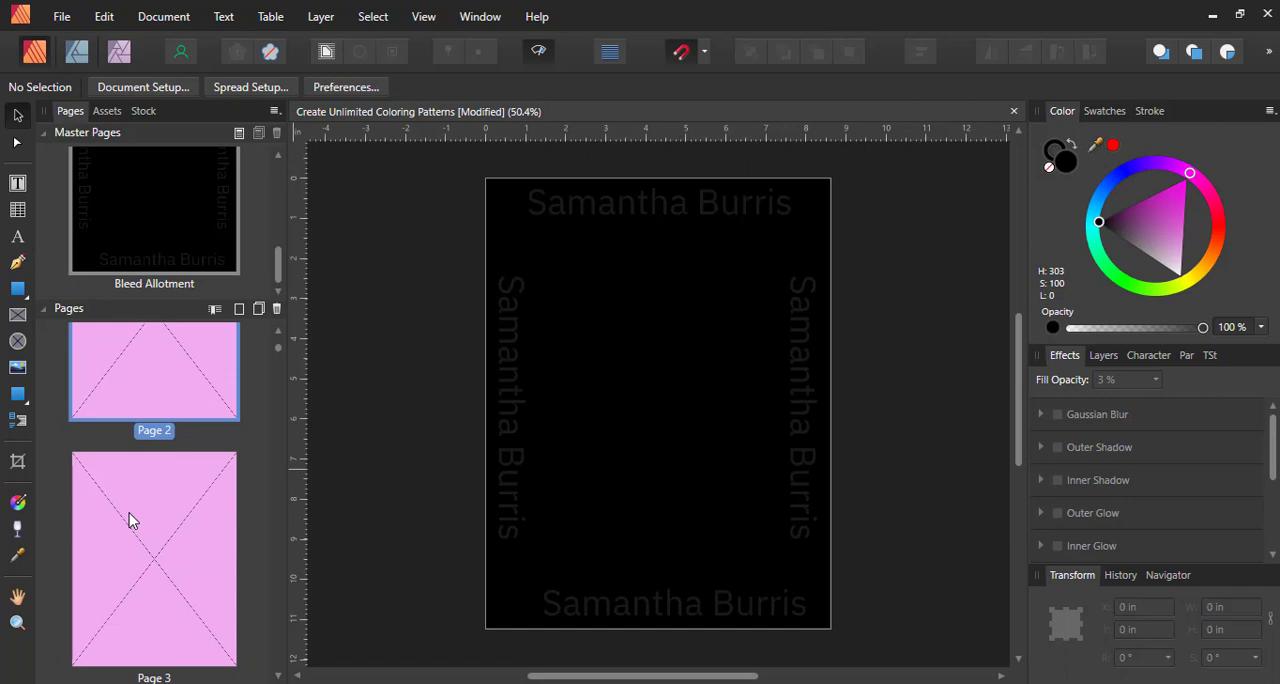
Apply the Coloring Pattern Page master to the odd pages, replacing the existing master and migrating content
right_click(129, 513)
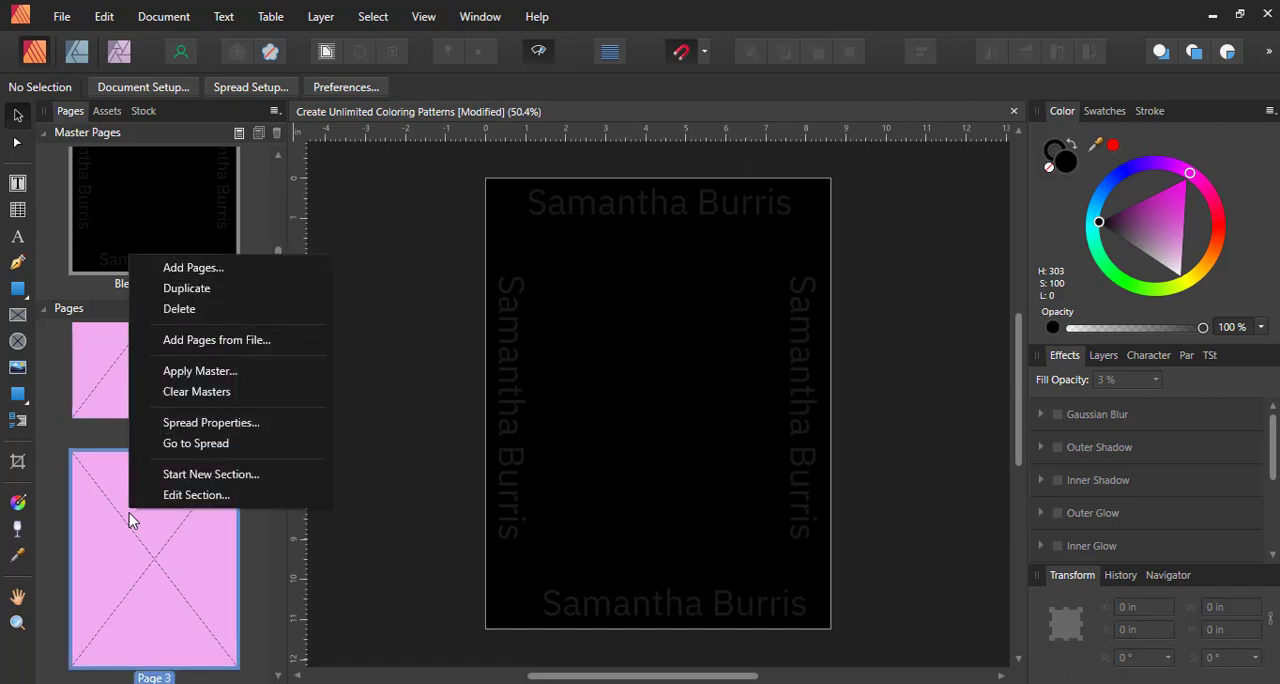
click(178, 371)
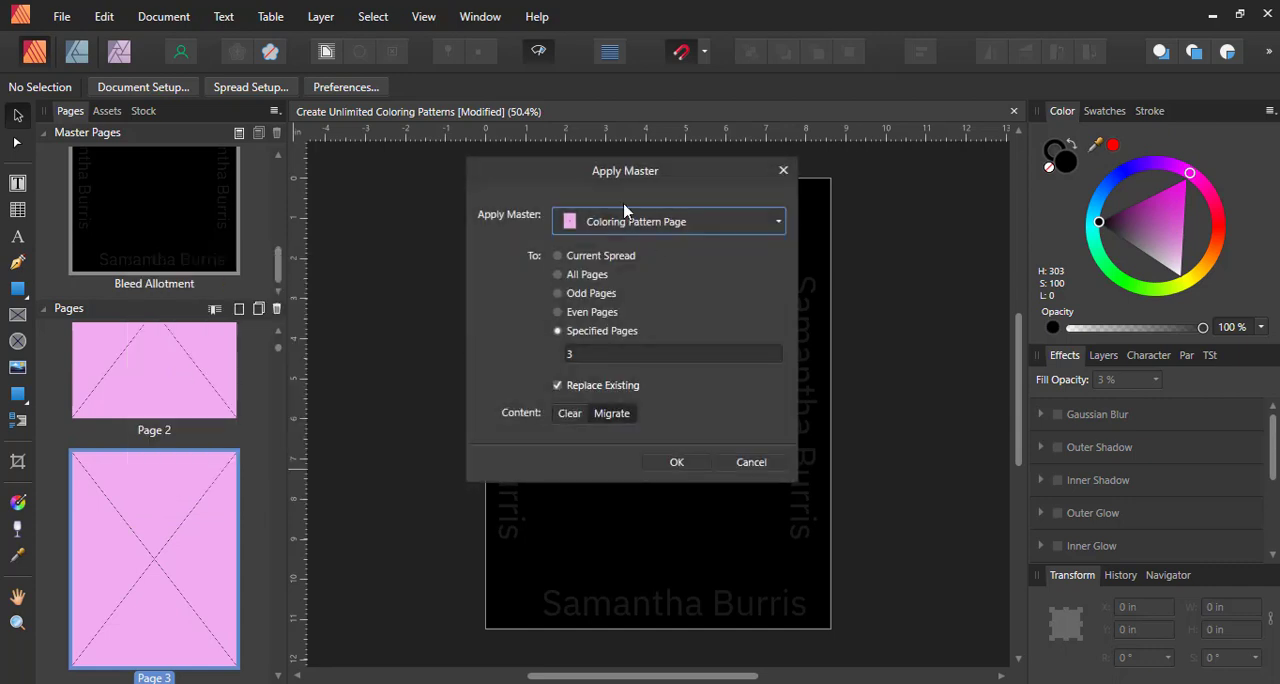
click(777, 222)
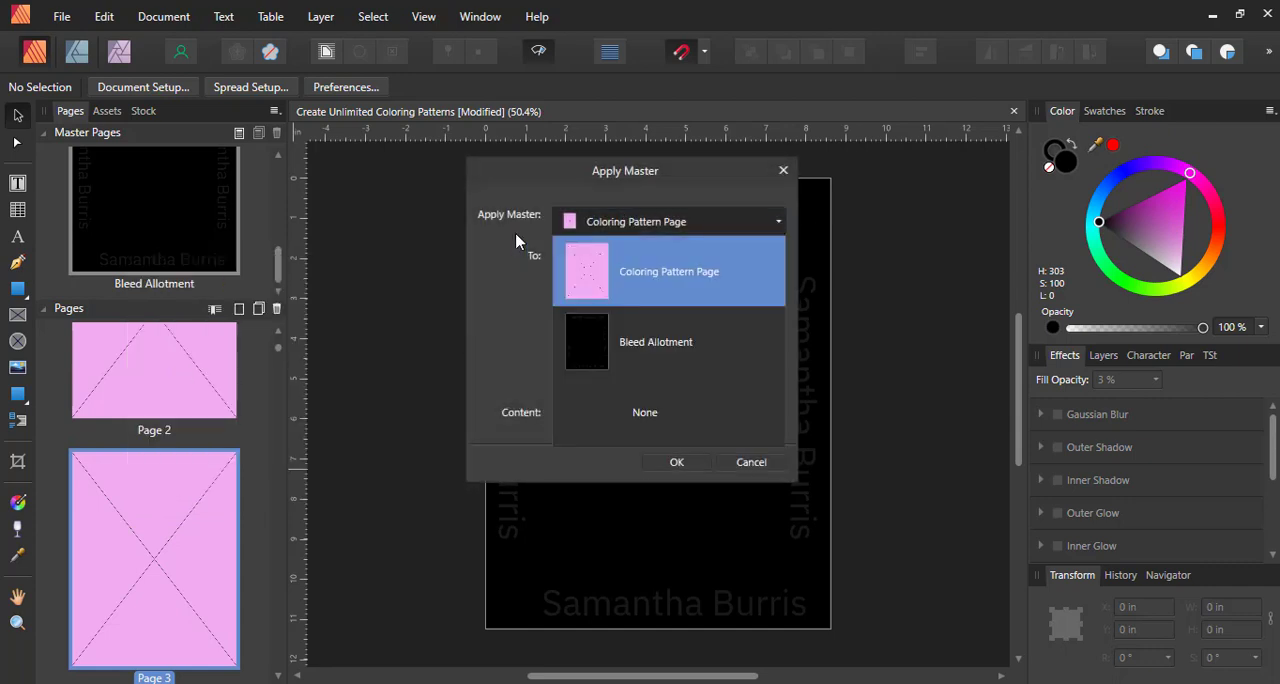
click(624, 280)
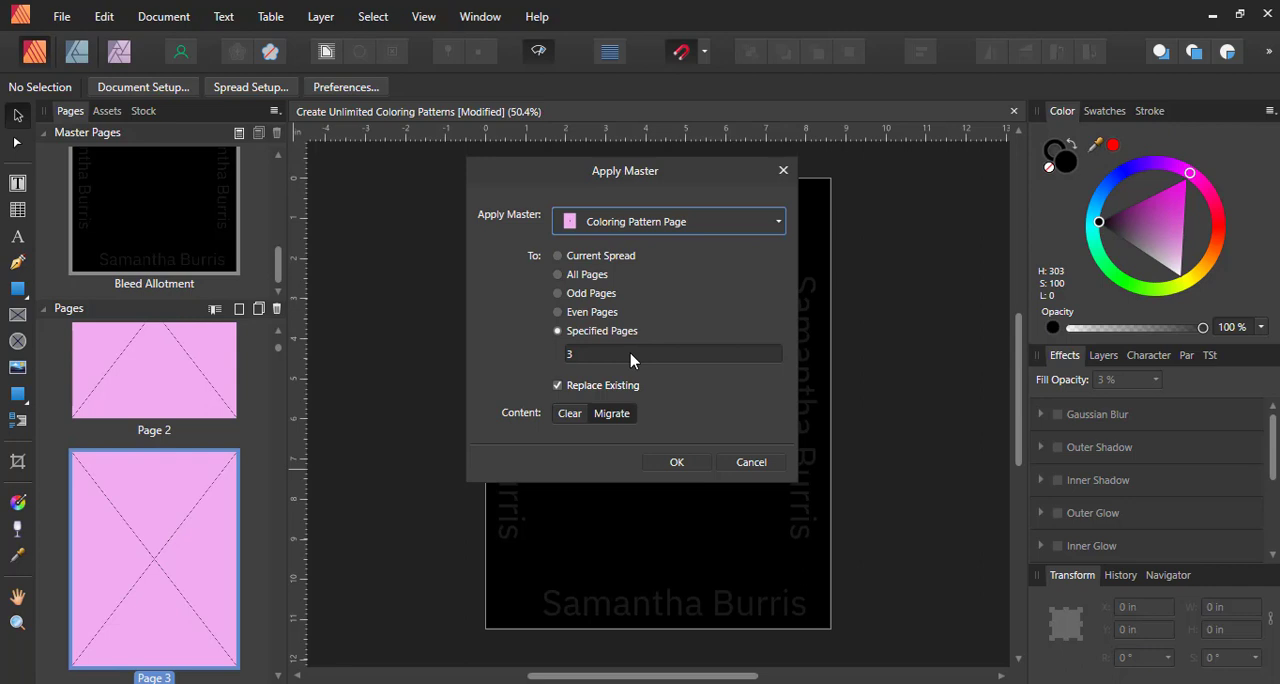
click(558, 294)
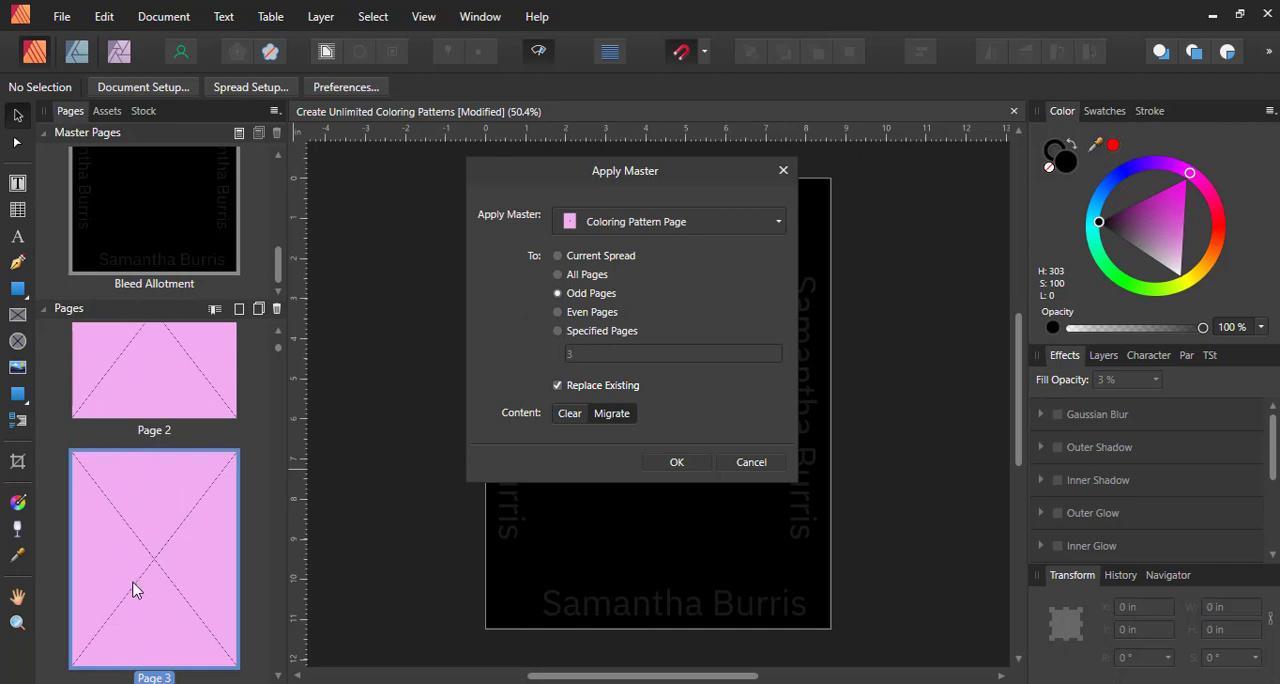
click(687, 466)
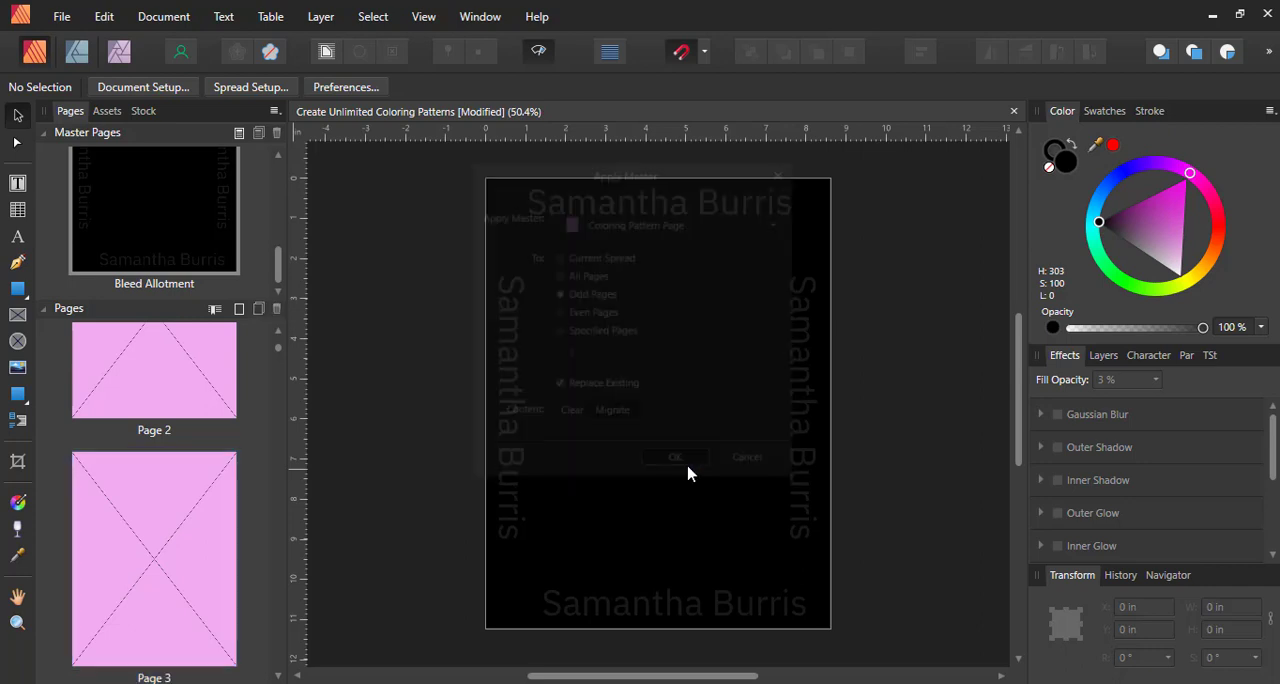
scroll(114, 457, up, 3)
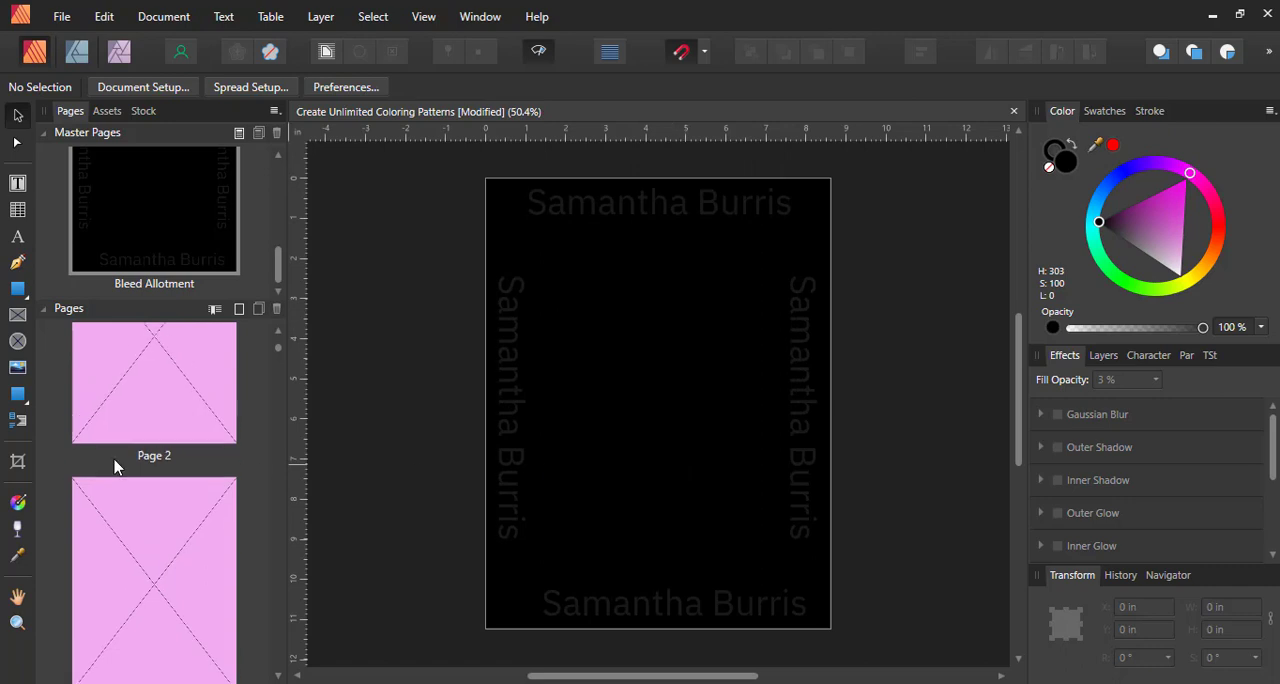
Apply the Bleed Allotment master to the even pages, replacing the existing master and migrating content
right_click(150, 449)
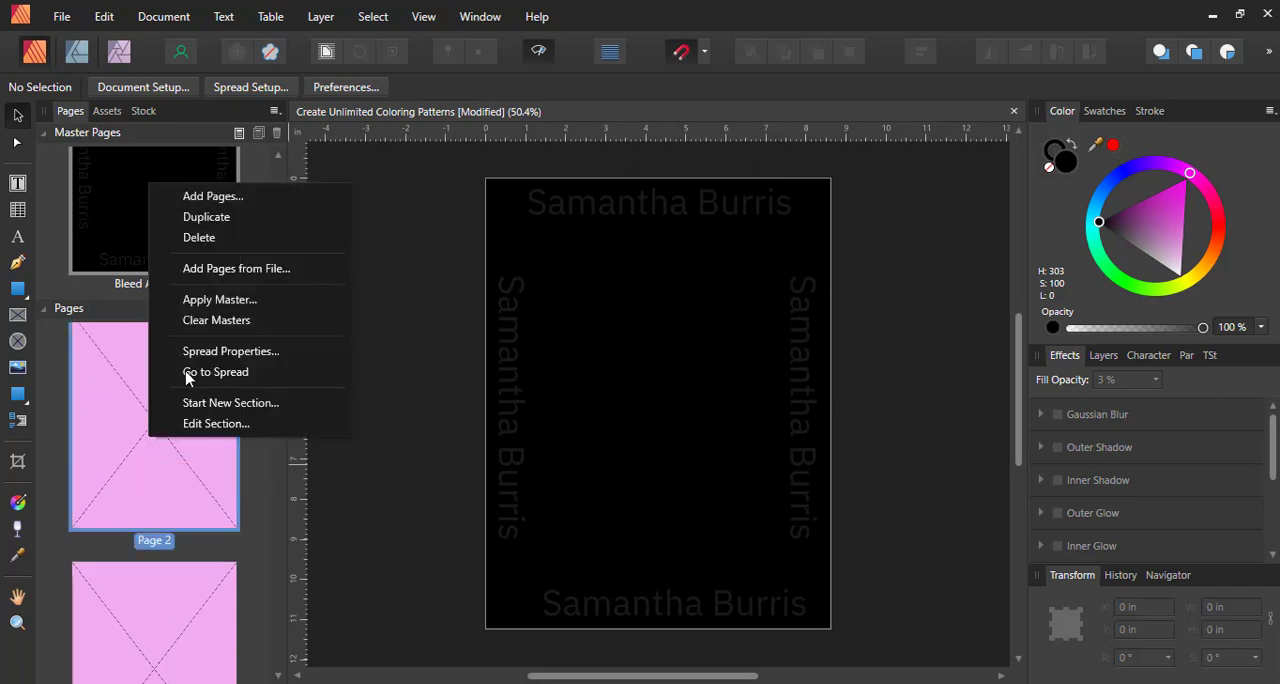
click(216, 299)
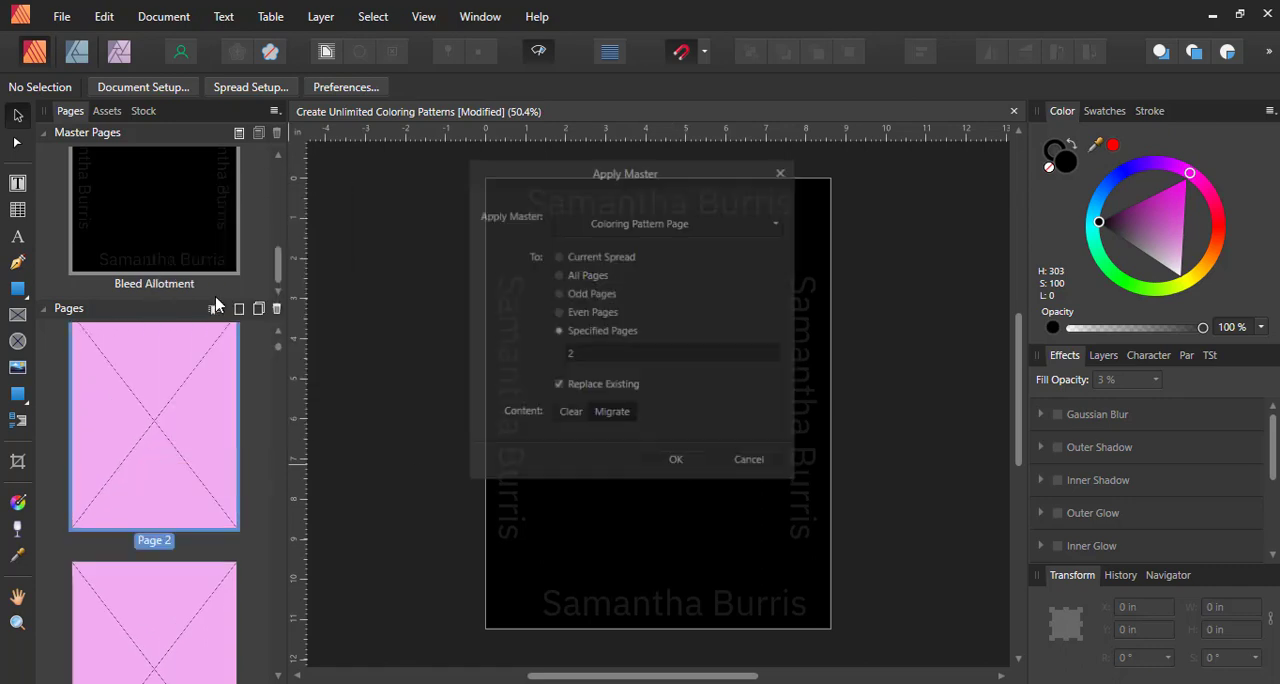
click(704, 223)
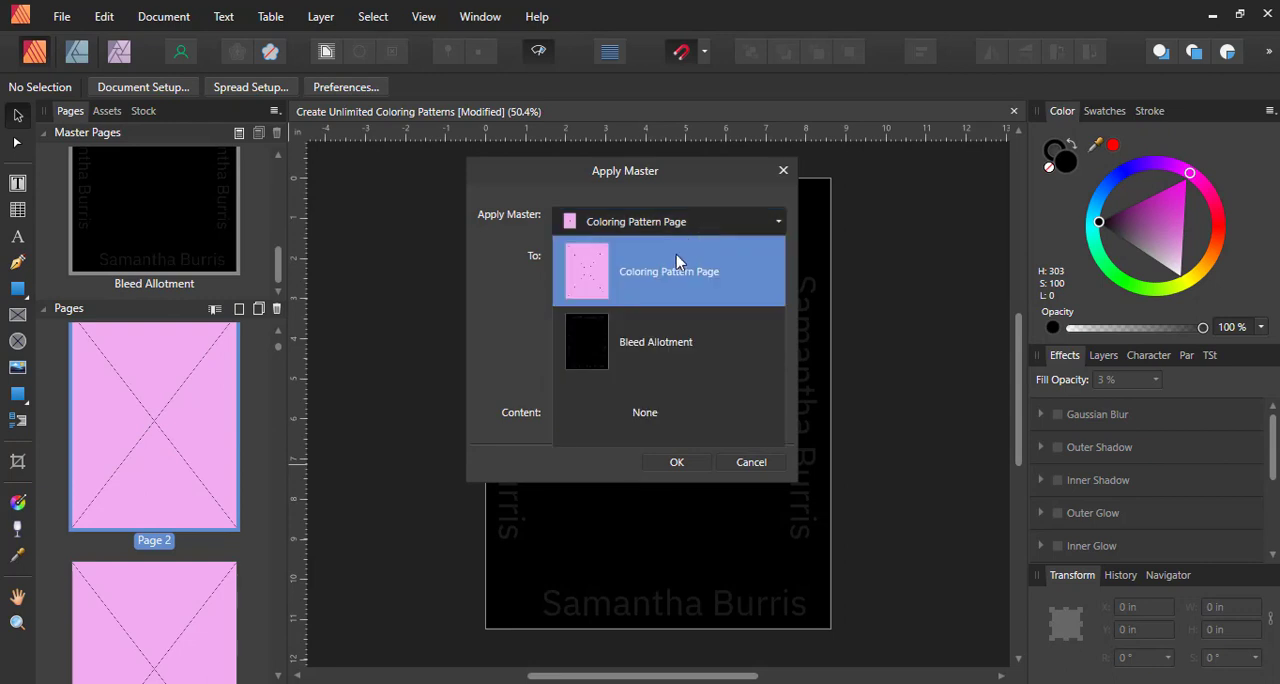
click(645, 349)
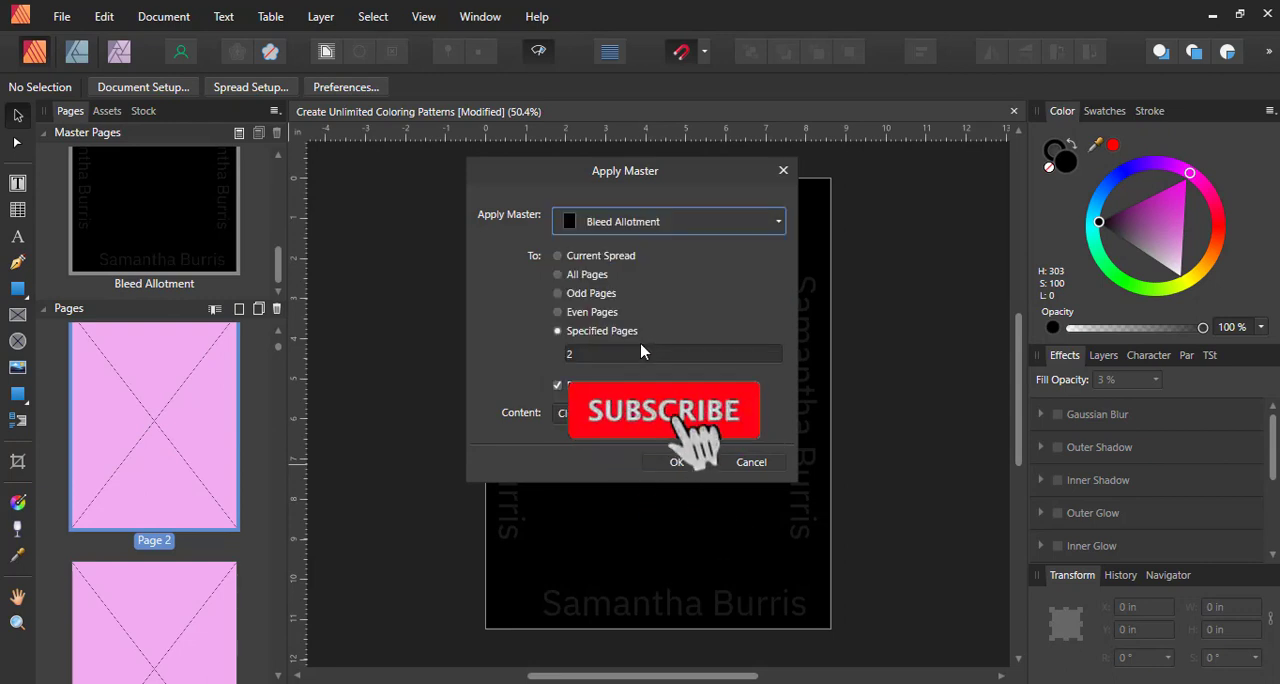
click(562, 315)
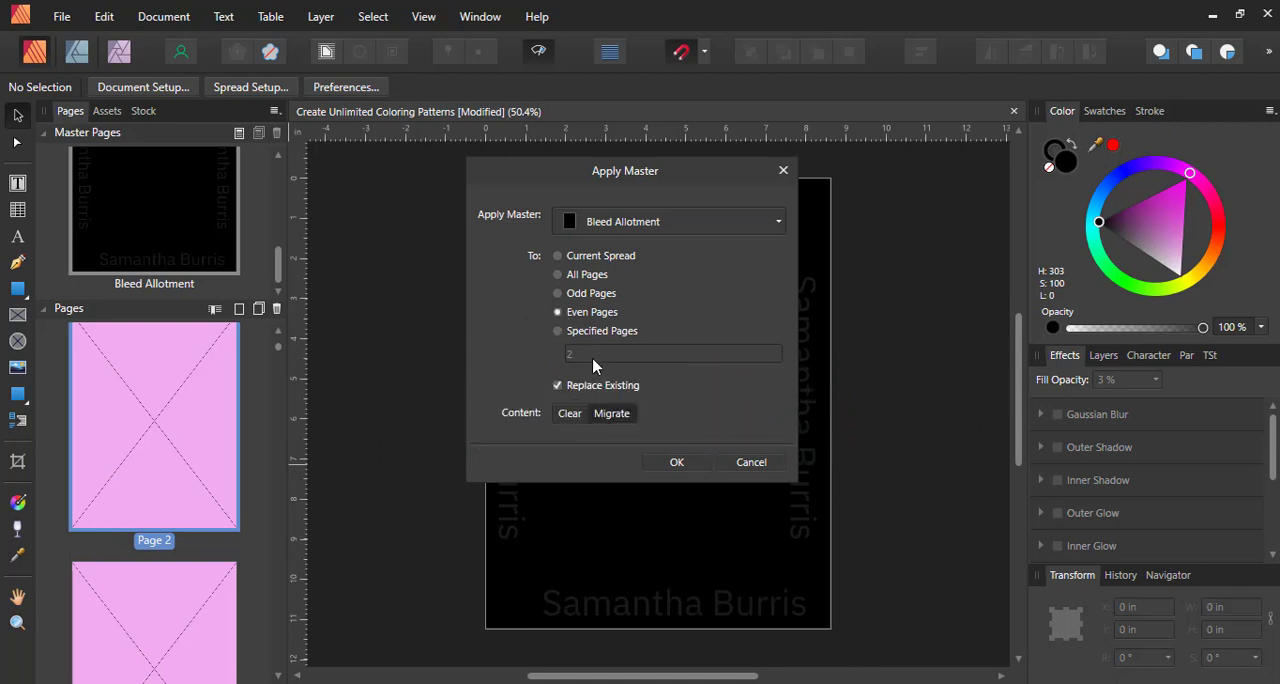
click(677, 462)
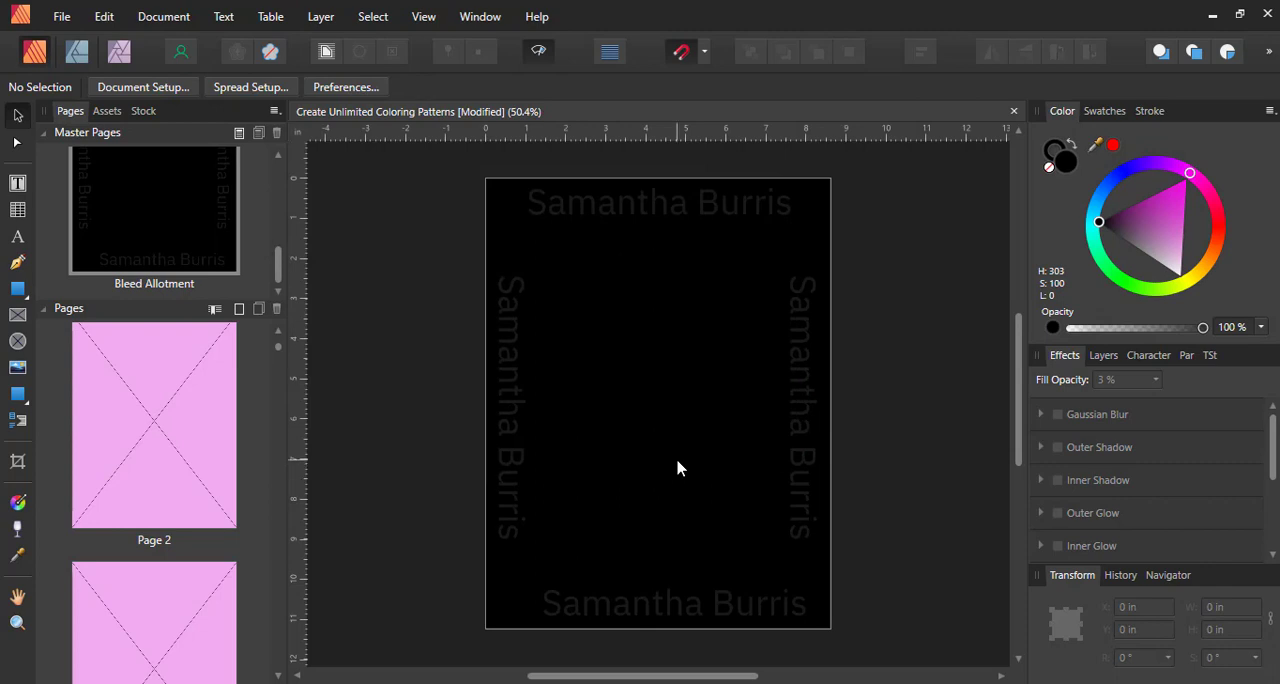
Clear the masters from pages 1 and 2
scroll(213, 490, up, 3)
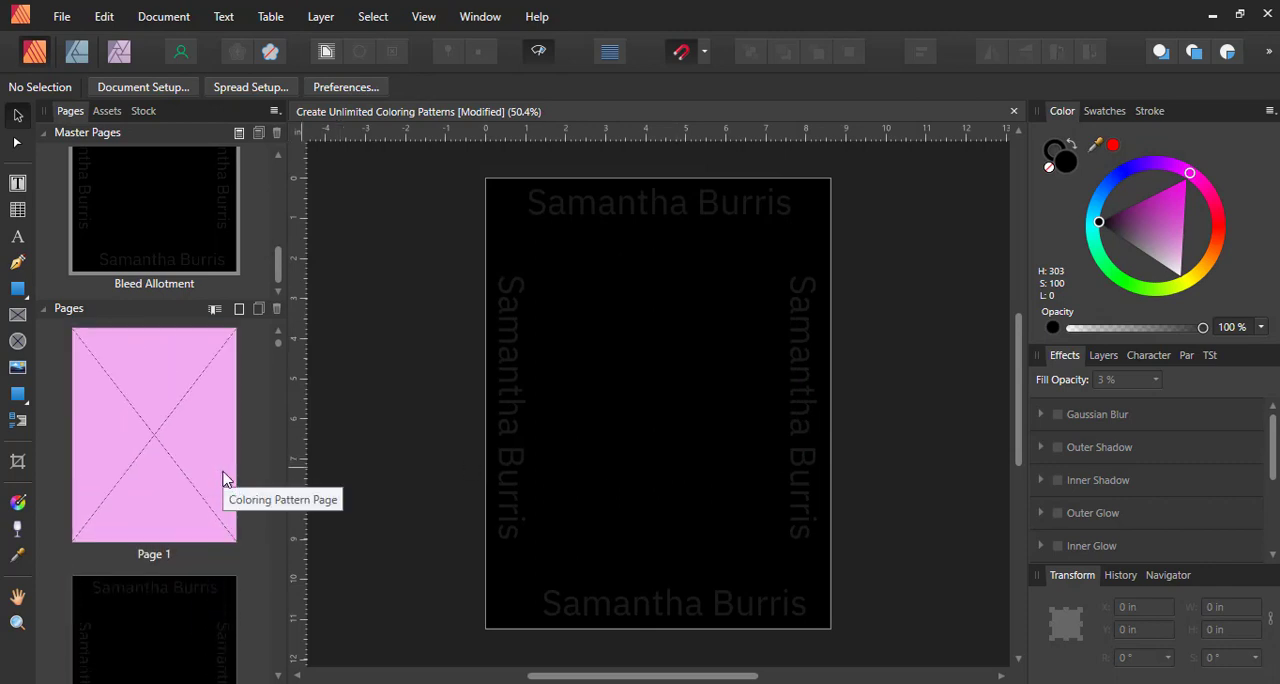
right_click(174, 394)
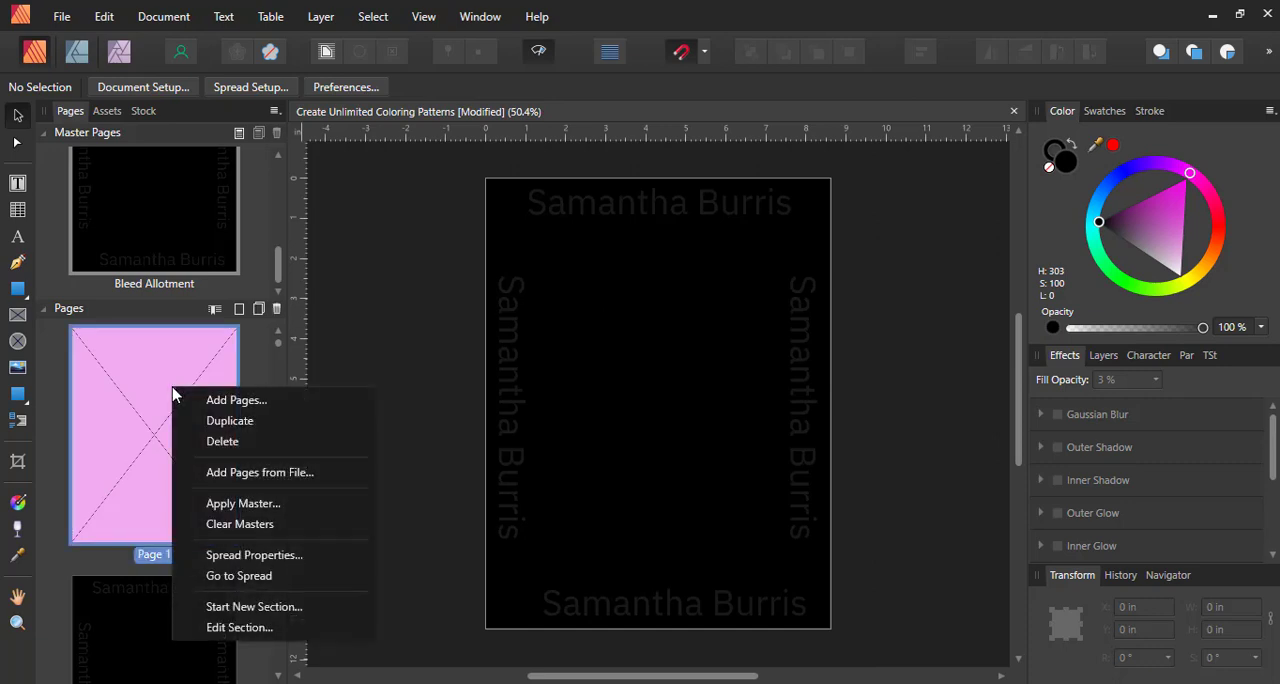
click(219, 525)
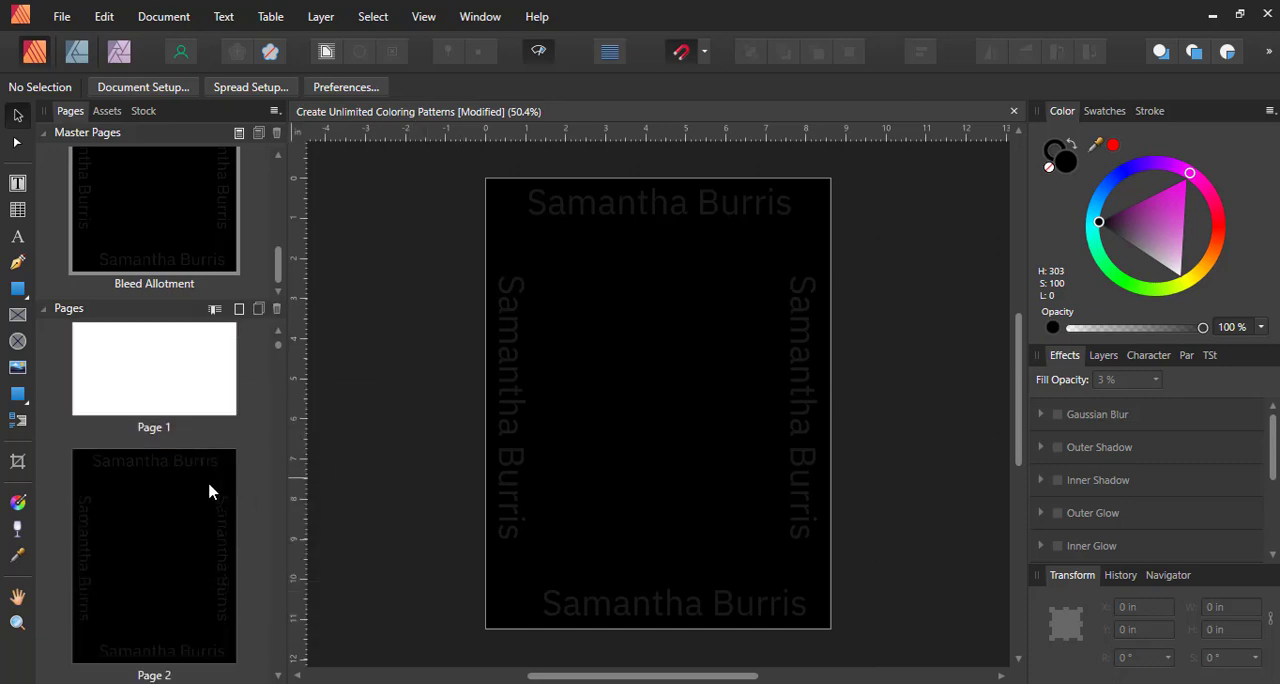
right_click(181, 470)
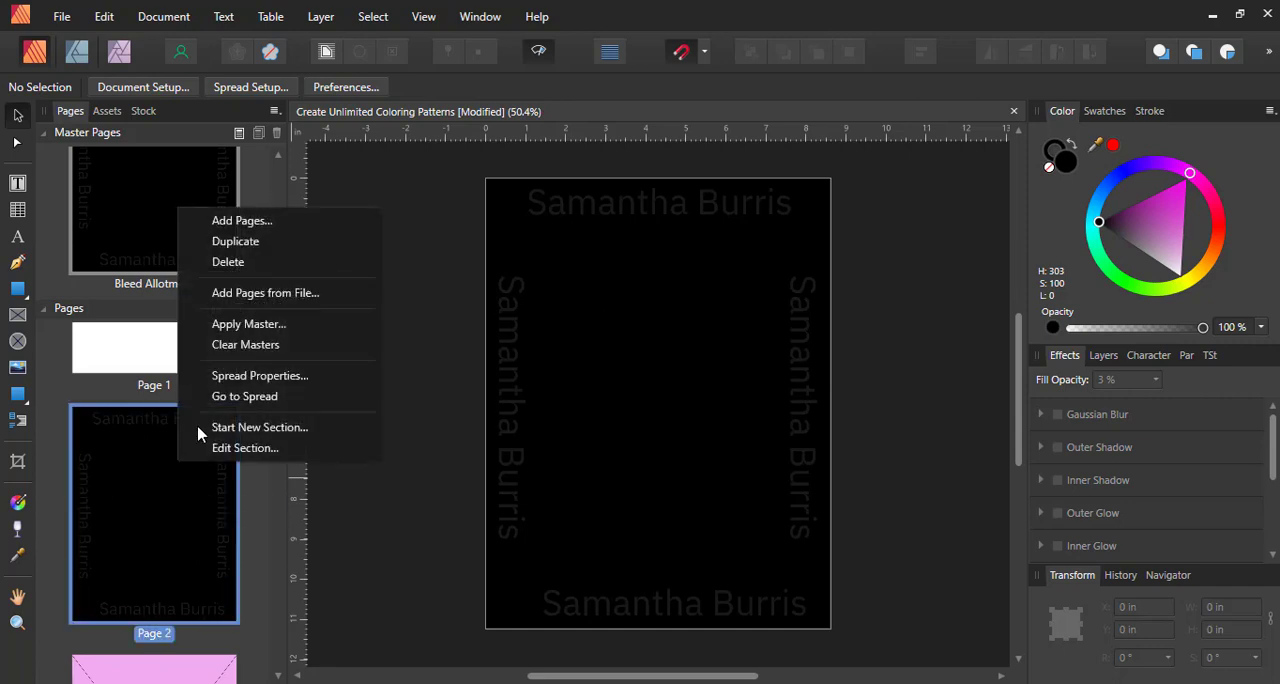
click(240, 345)
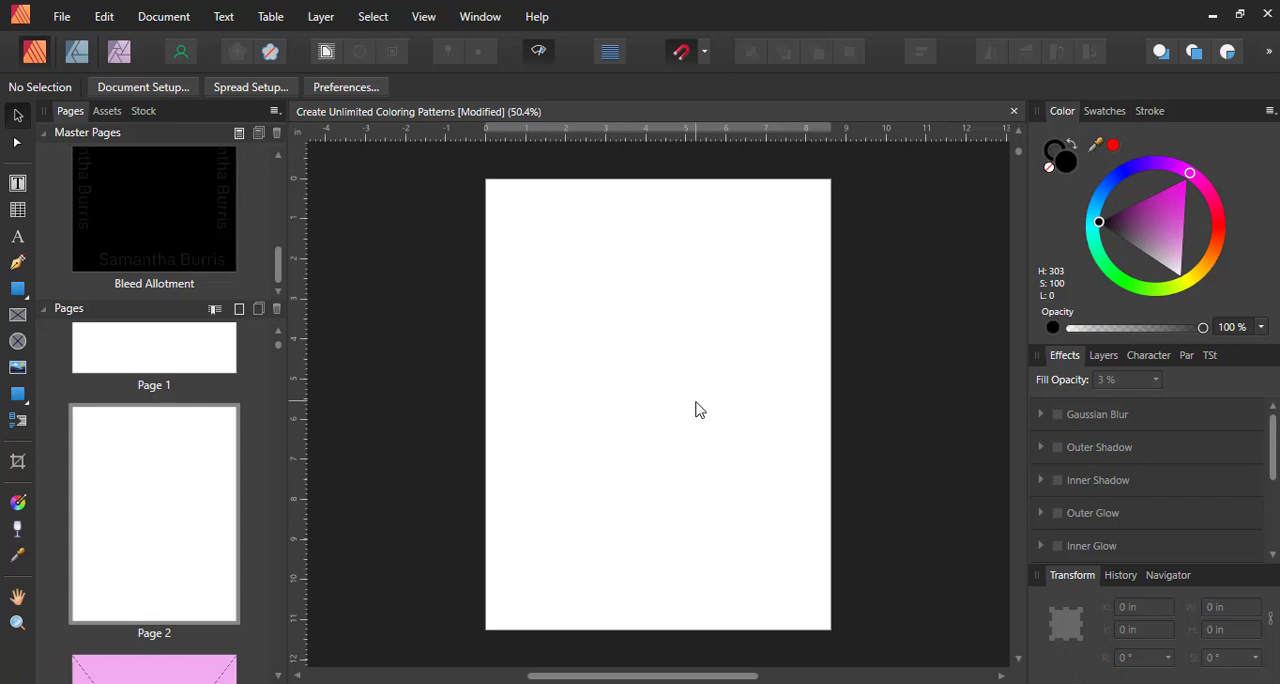
Add the artistic text "COPYRIGHT" to the blank page 2
click(17, 236)
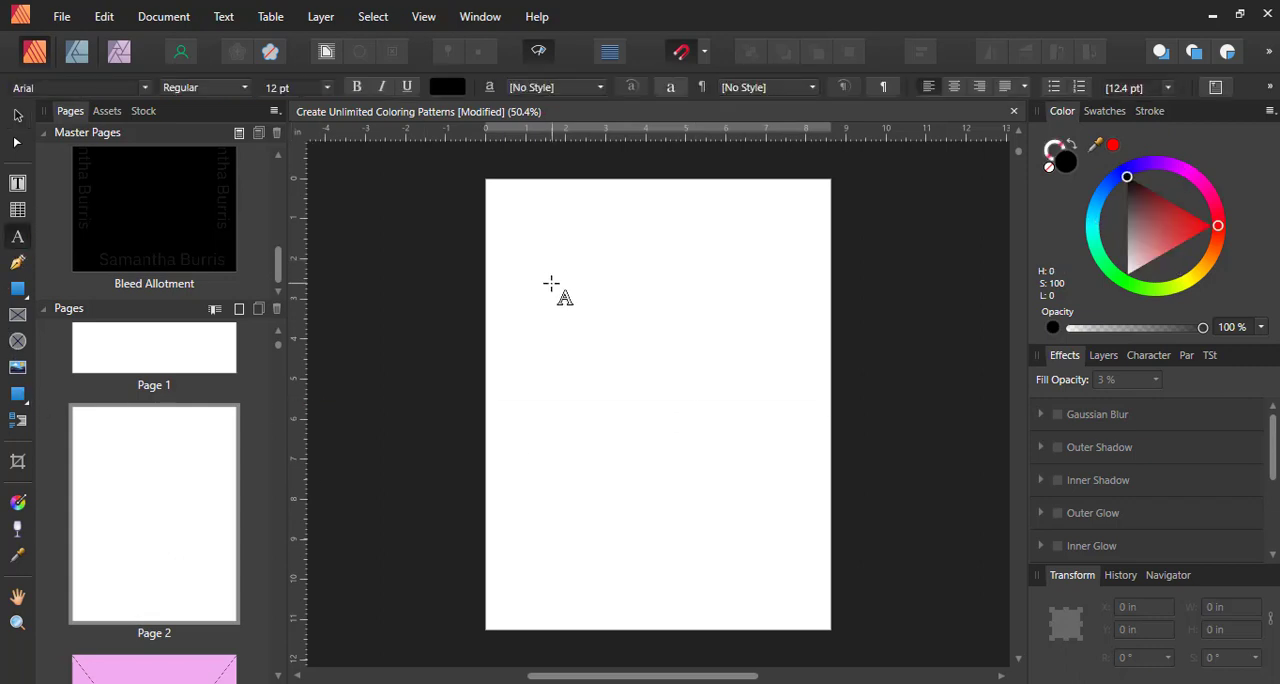
click(555, 402)
text(COP)
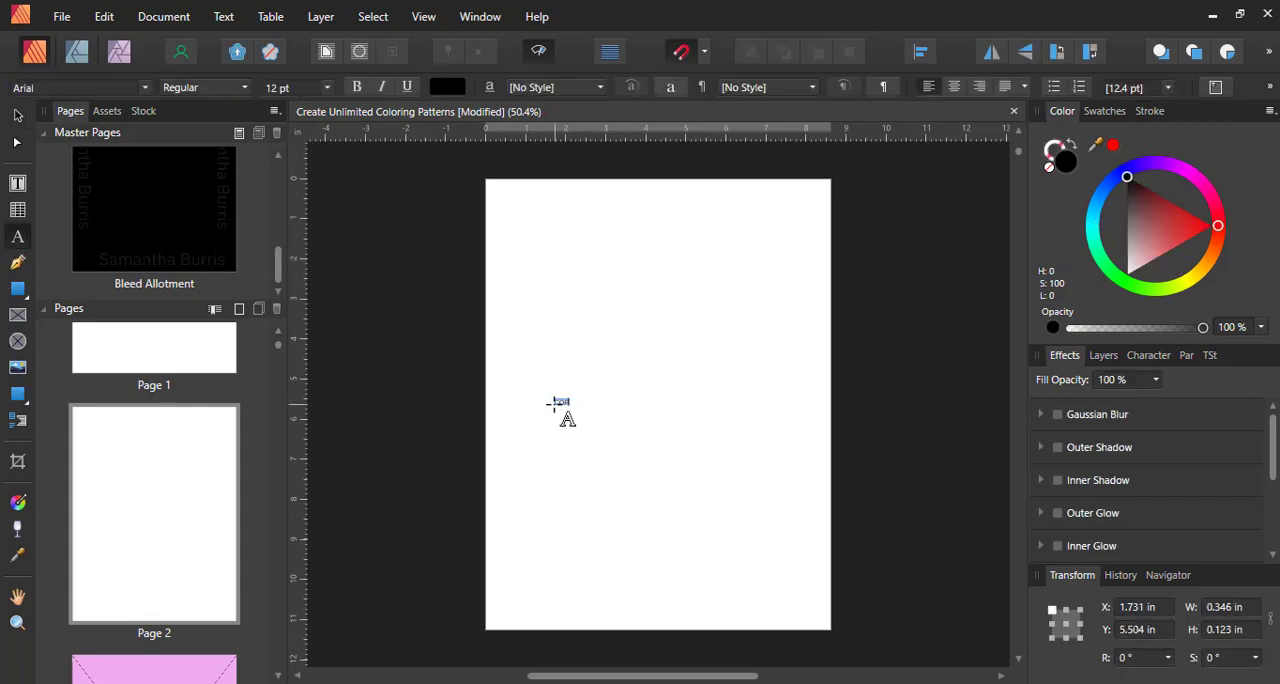
text(YRIGHT)
key(Escape)
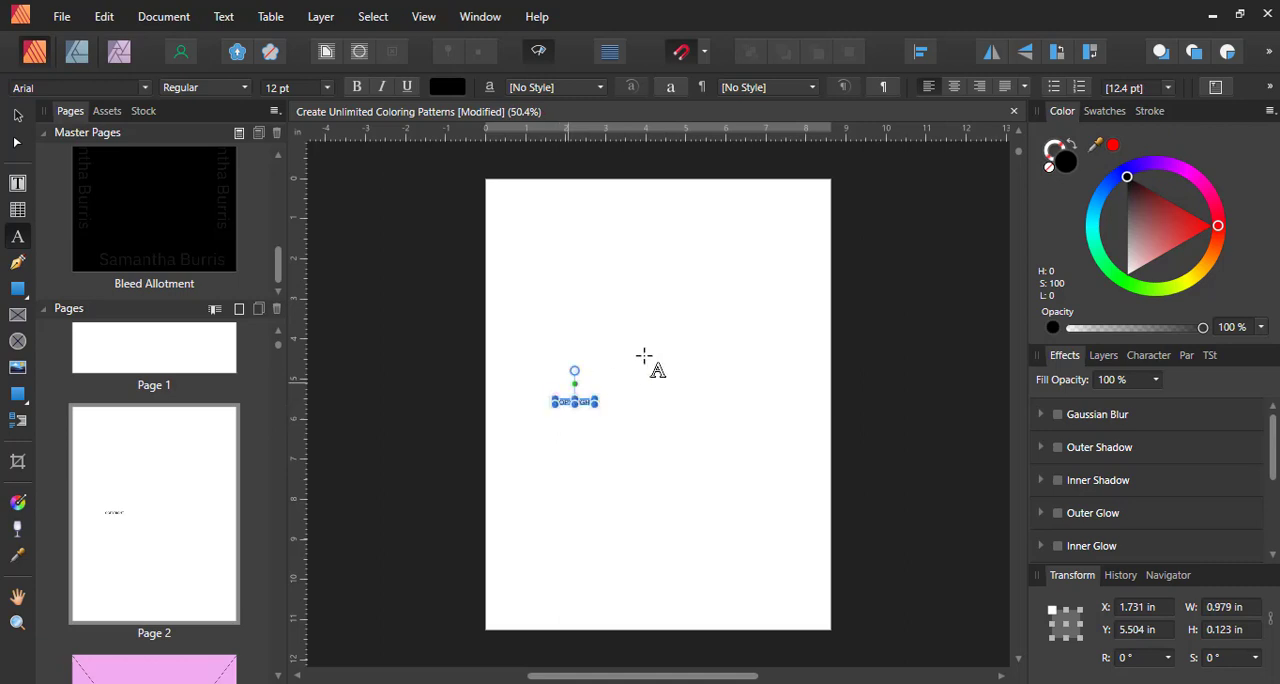
Set the COPYRIGHT text to 72 pt and move it to the center of page 2
click(326, 88)
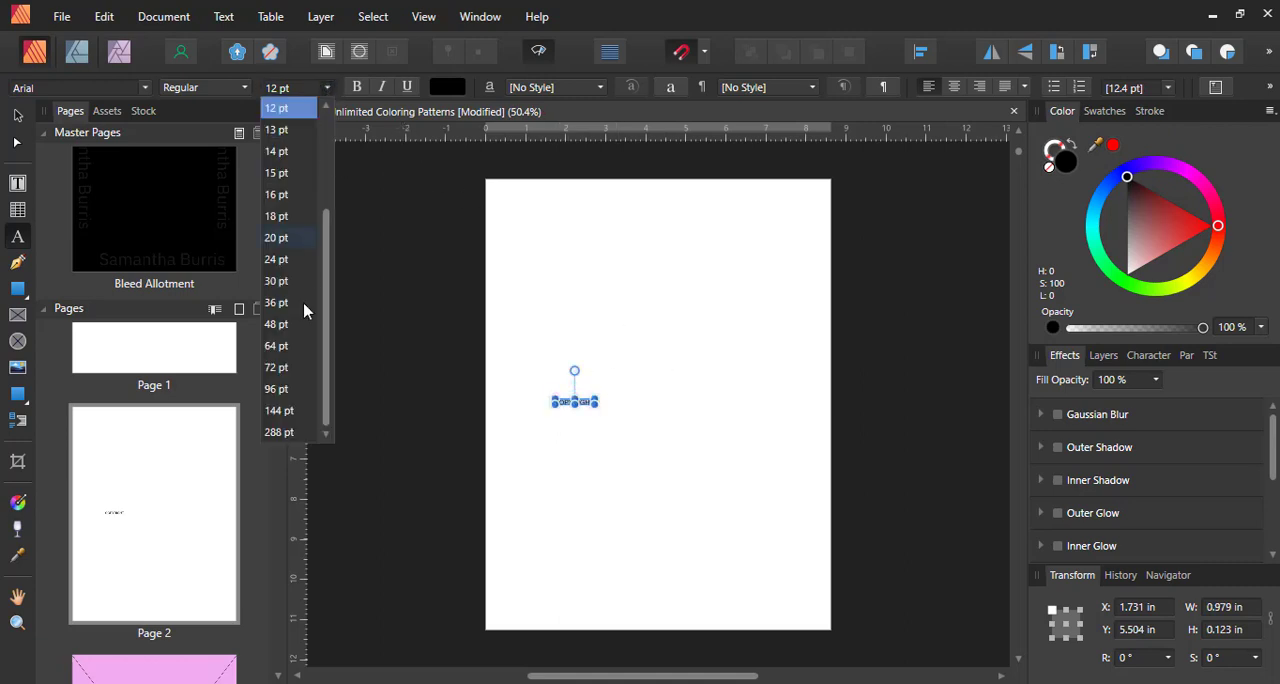
click(295, 369)
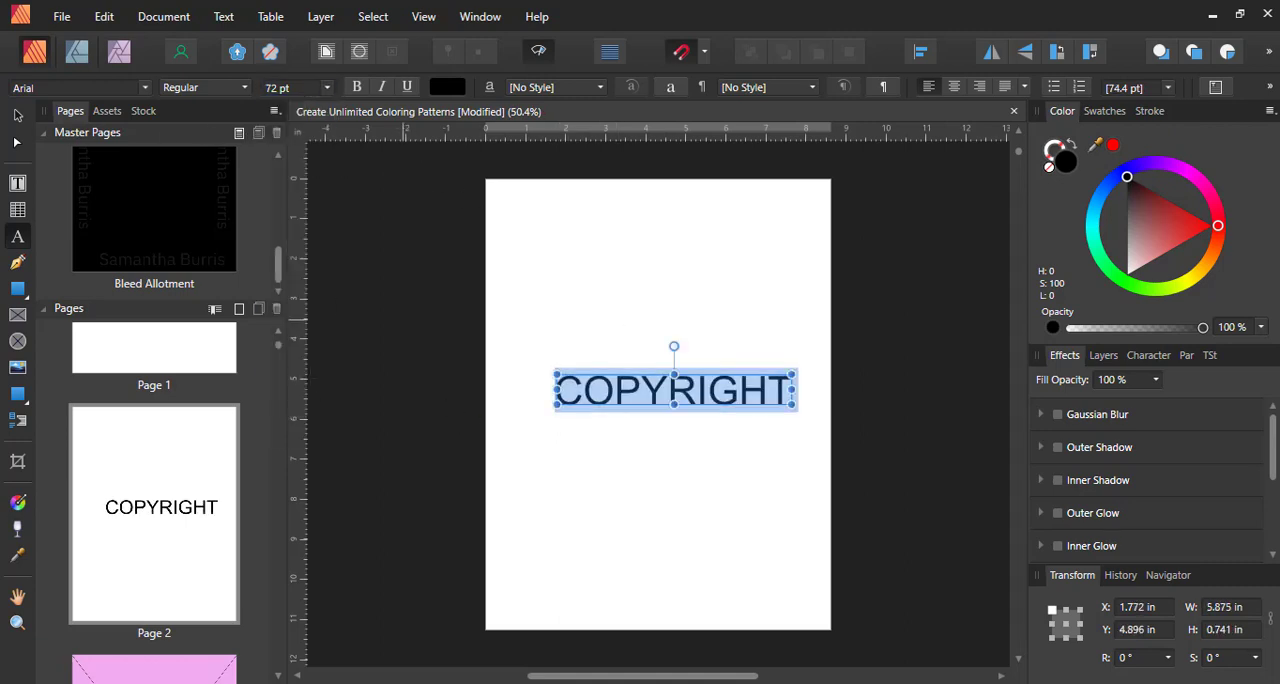
click(18, 115)
mouse_move(714, 401)
mouse_down()
mouse_move(640, 413)
mouse_move(697, 418)
mouse_up()
Open page 1 and save the document
click(189, 360)
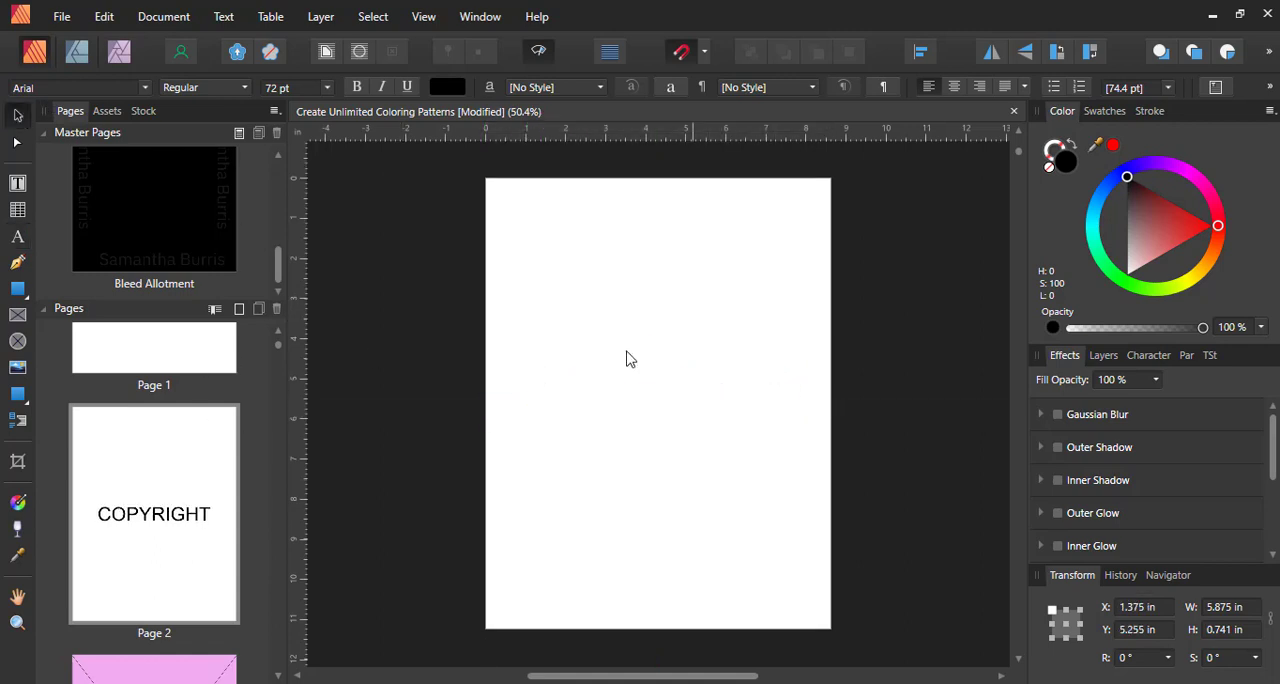
click(61, 16)
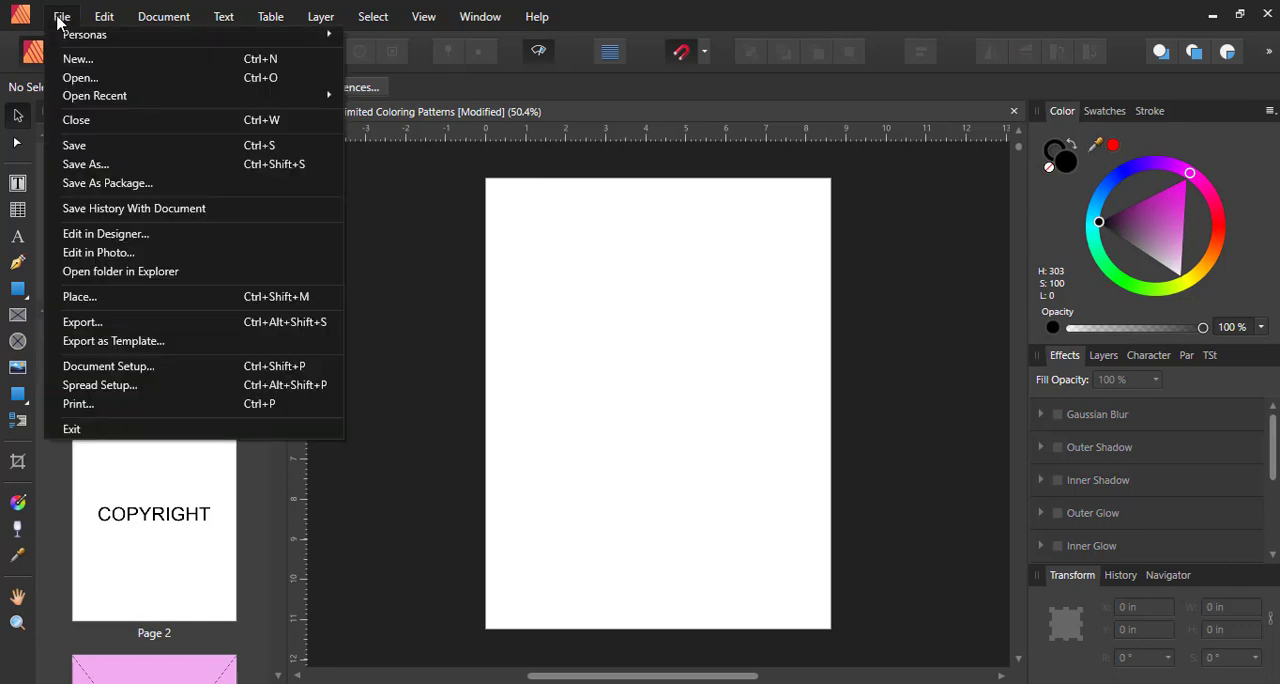
click(140, 144)
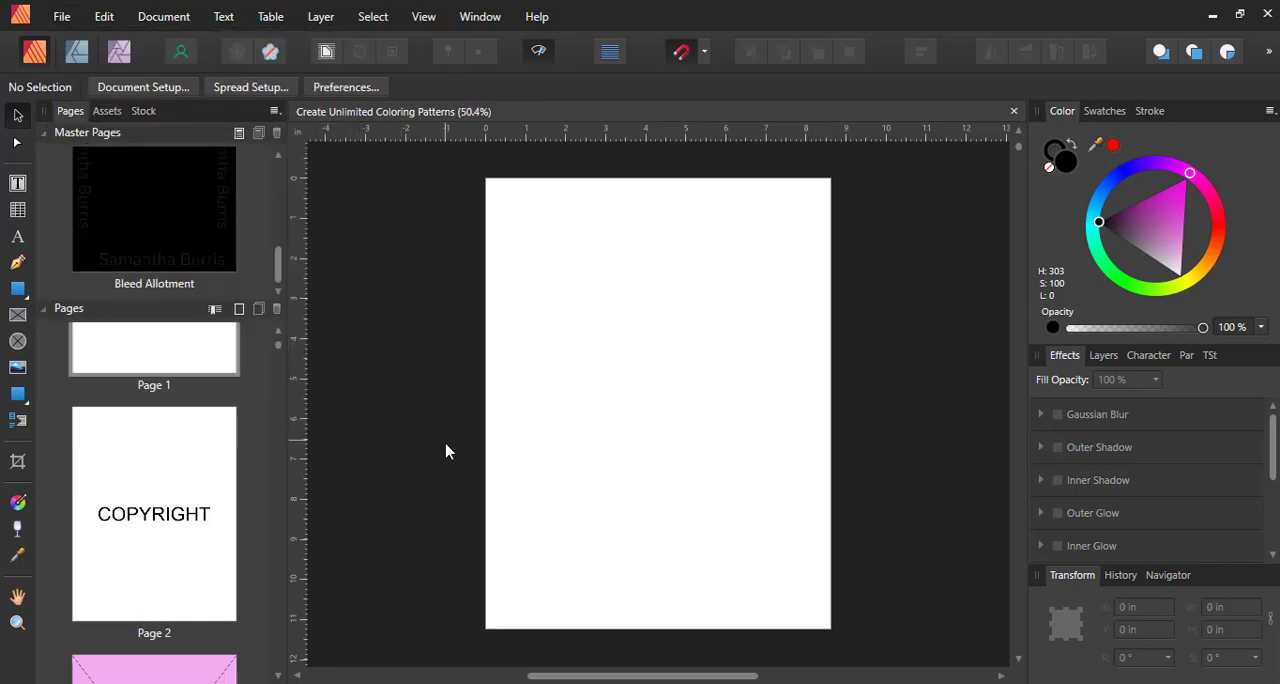
Review pages 1 to 4 to check the blank, copyright, coloring pattern and bleed allotment page order
scroll(394, 437, down, 3)
scroll(230, 515, down, 4)
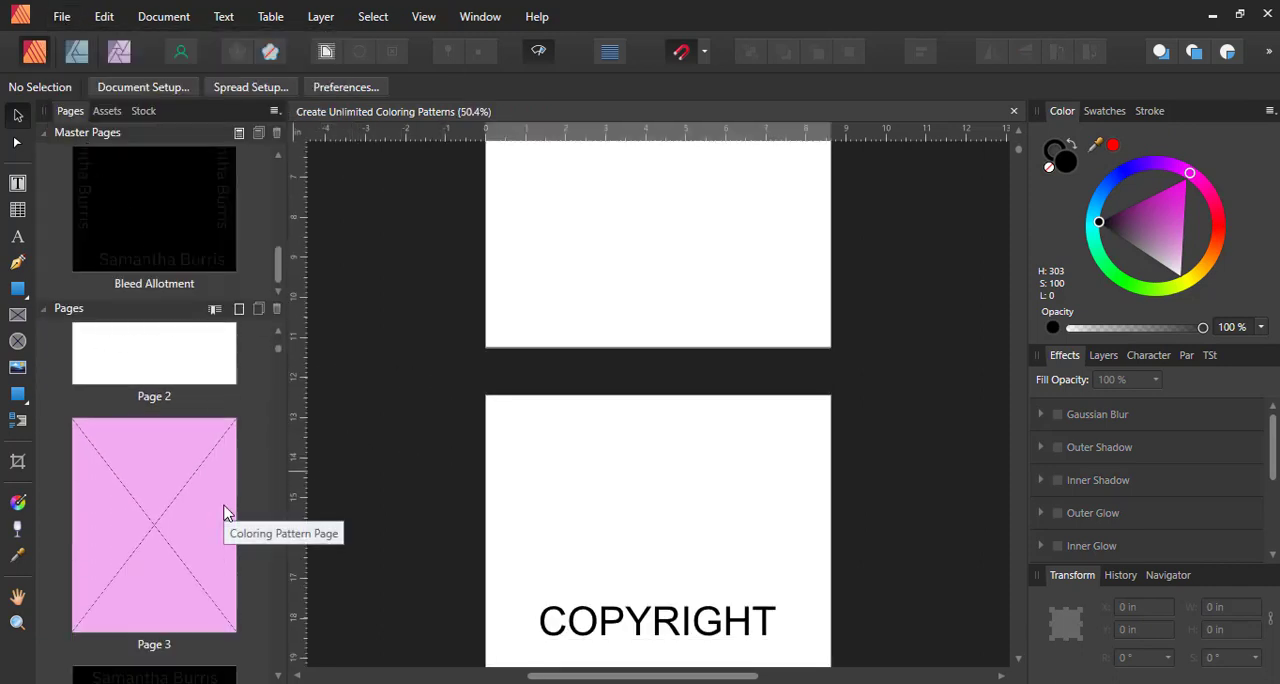
scroll(224, 513, down, 1)
click(166, 423)
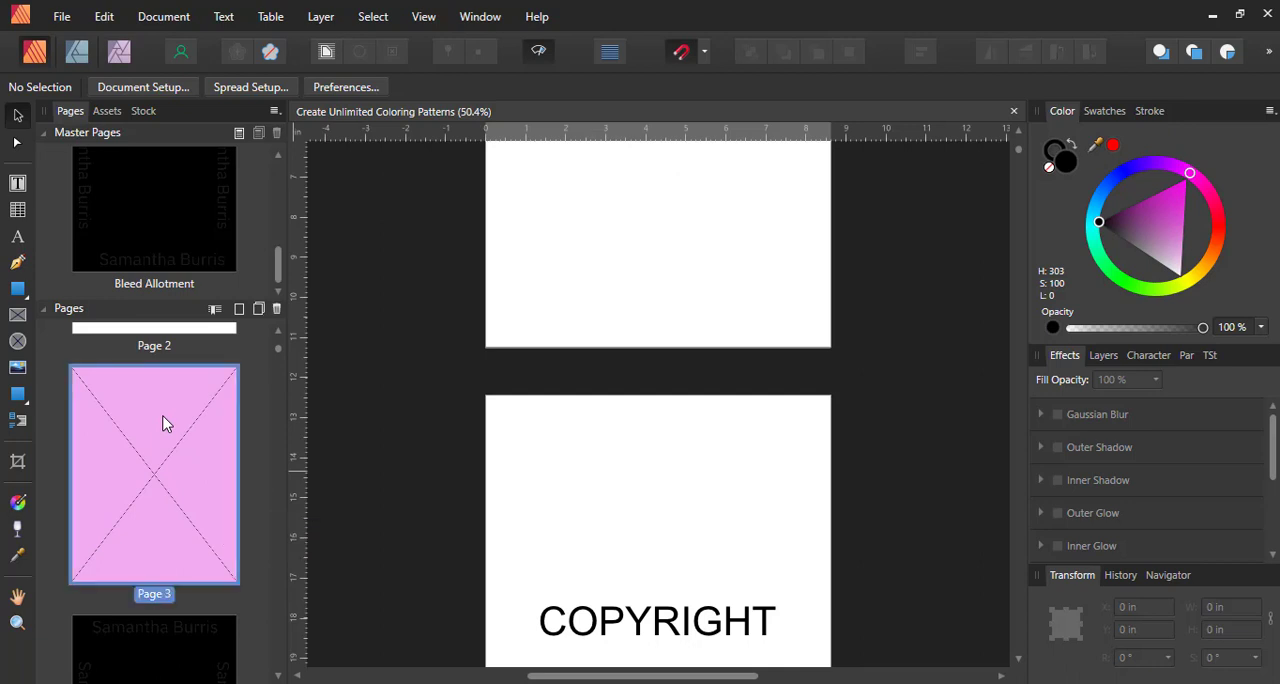
scroll(162, 430, down, 5)
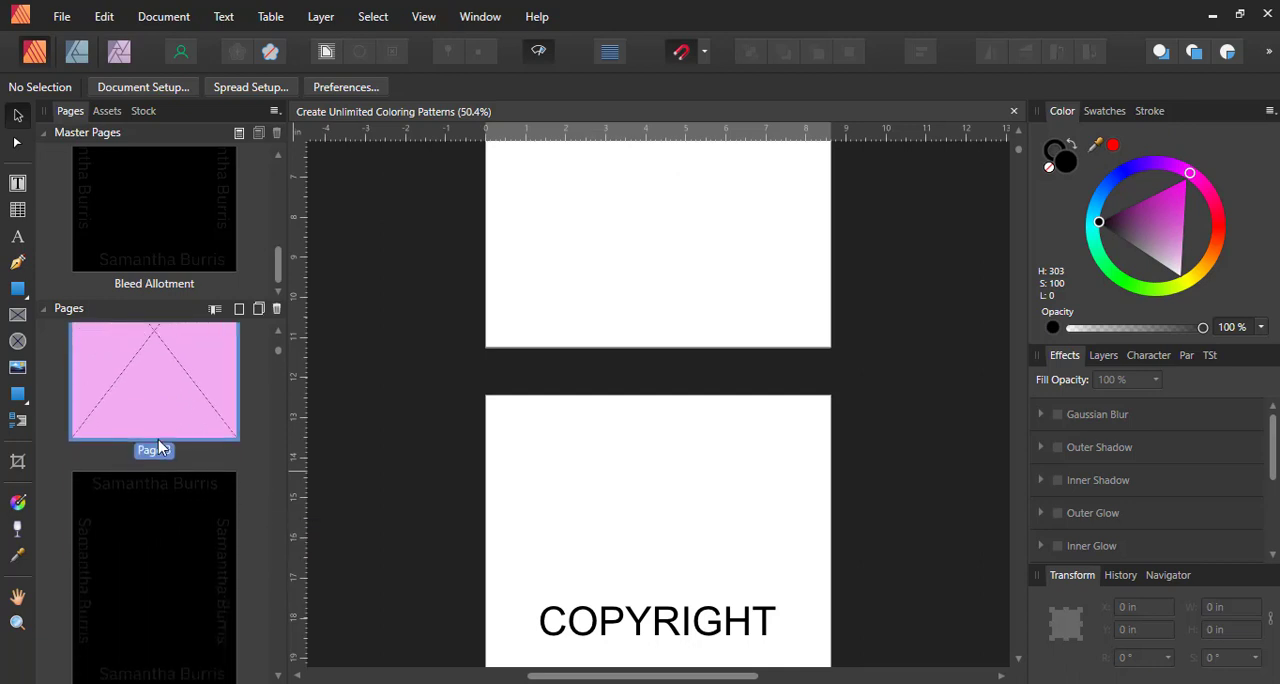
click(160, 447)
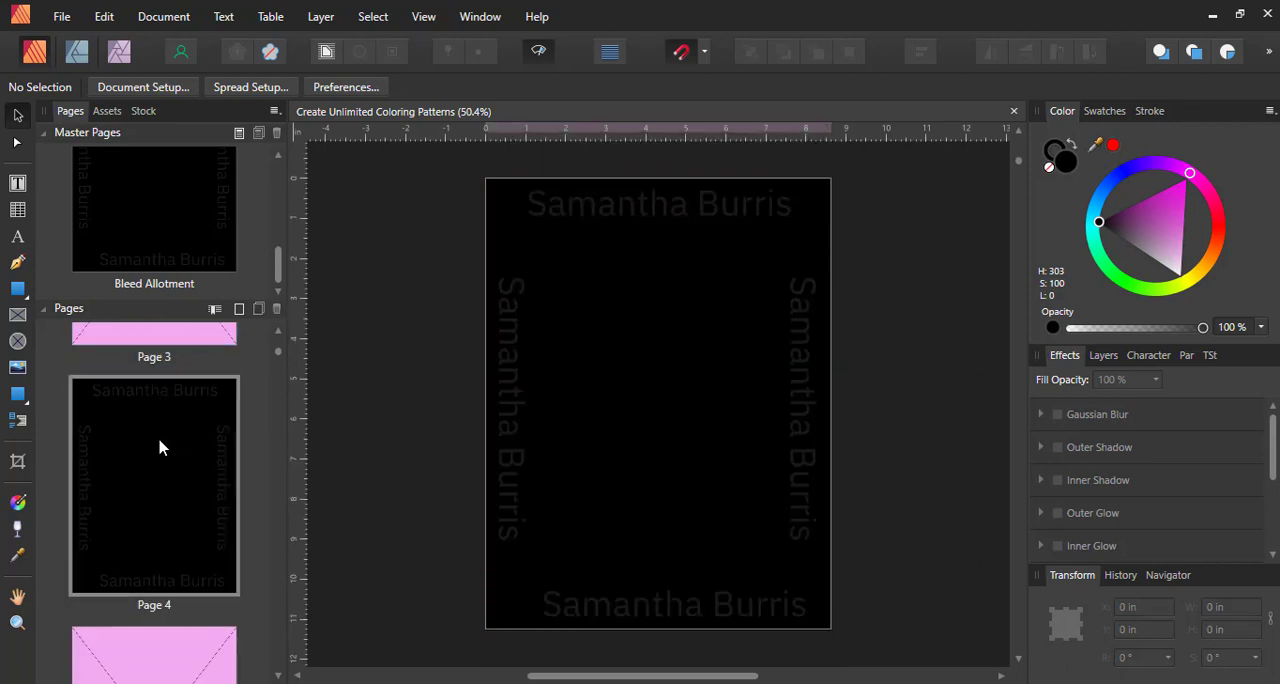
scroll(165, 445, down, 2)
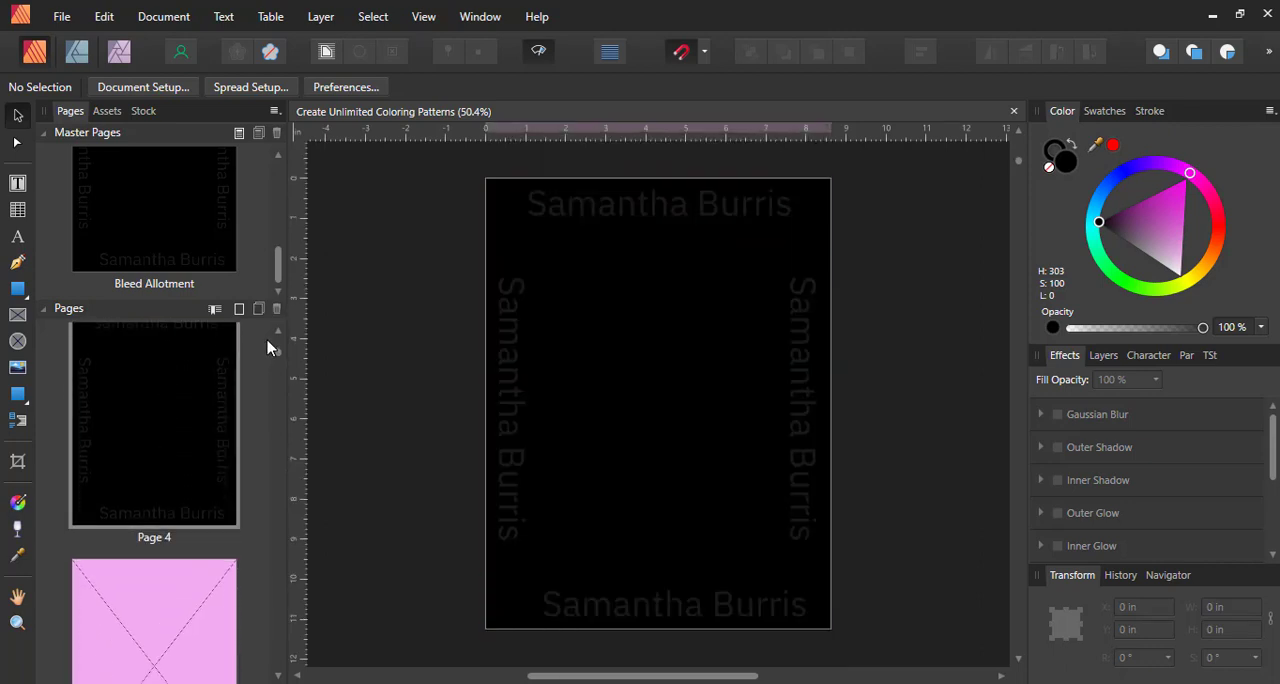
mouse_move(278, 352)
mouse_down()
mouse_move(284, 462)
mouse_move(280, 333)
mouse_up()
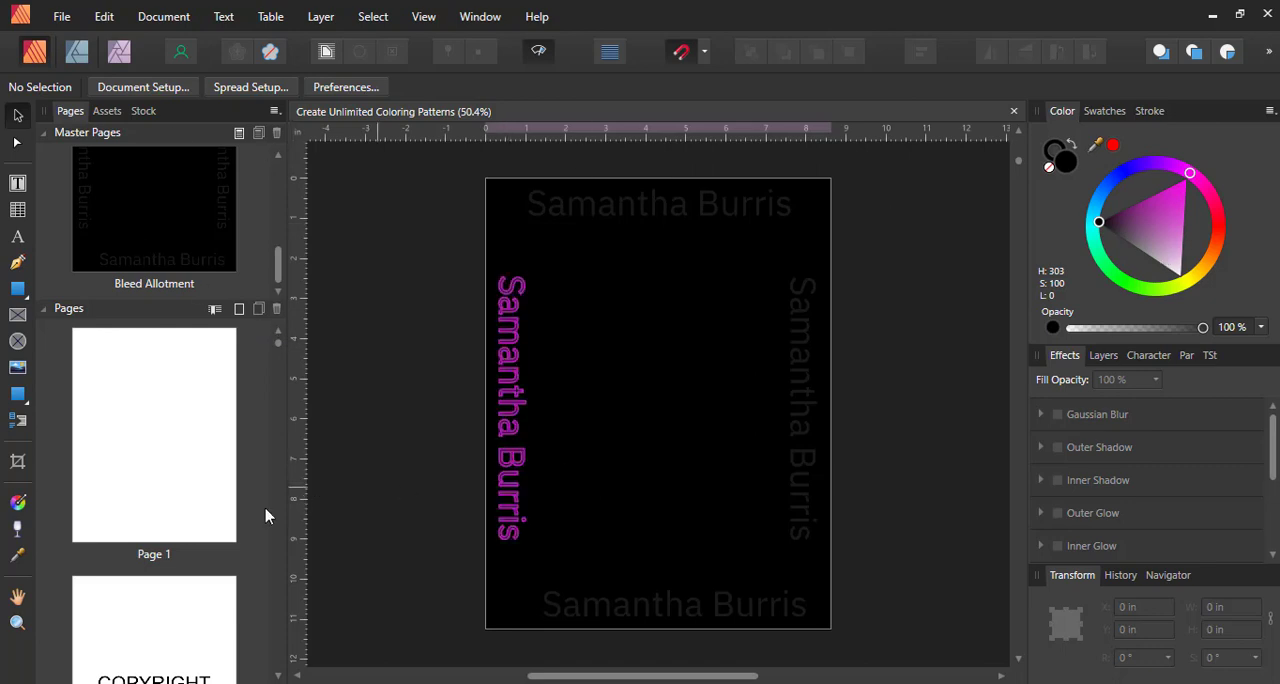
scroll(242, 520, down, 2)
scroll(240, 525, down, 5)
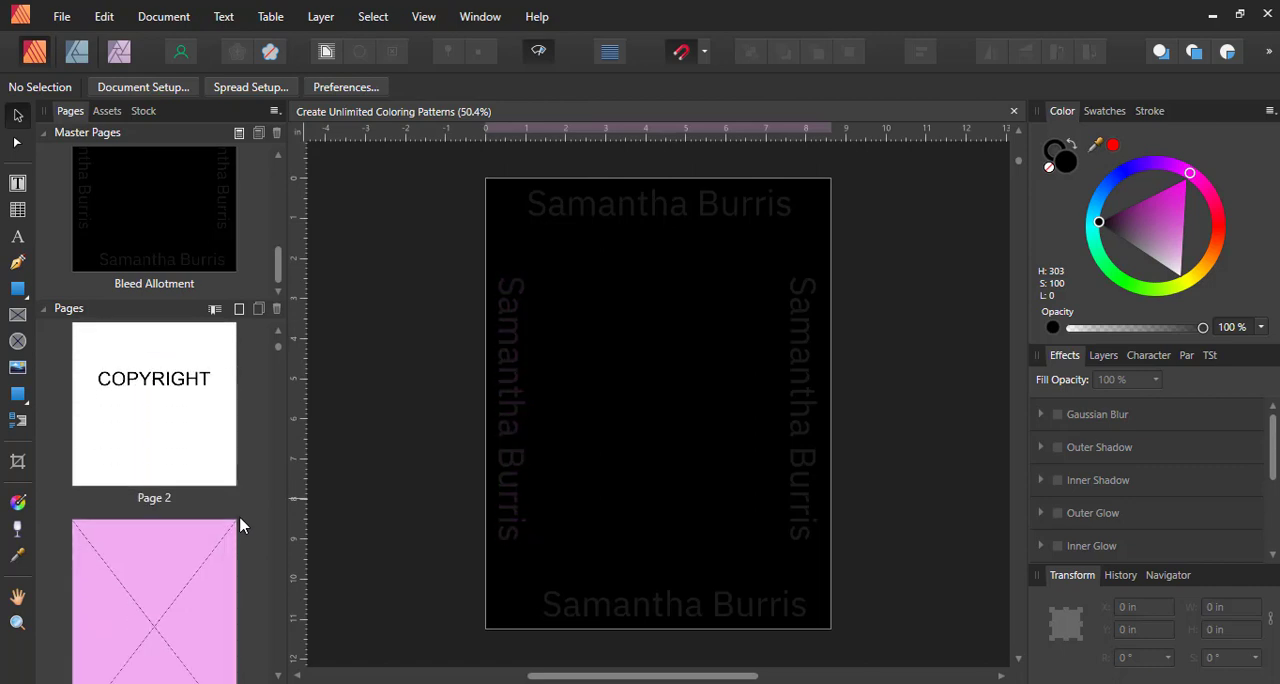
scroll(240, 525, down, 3)
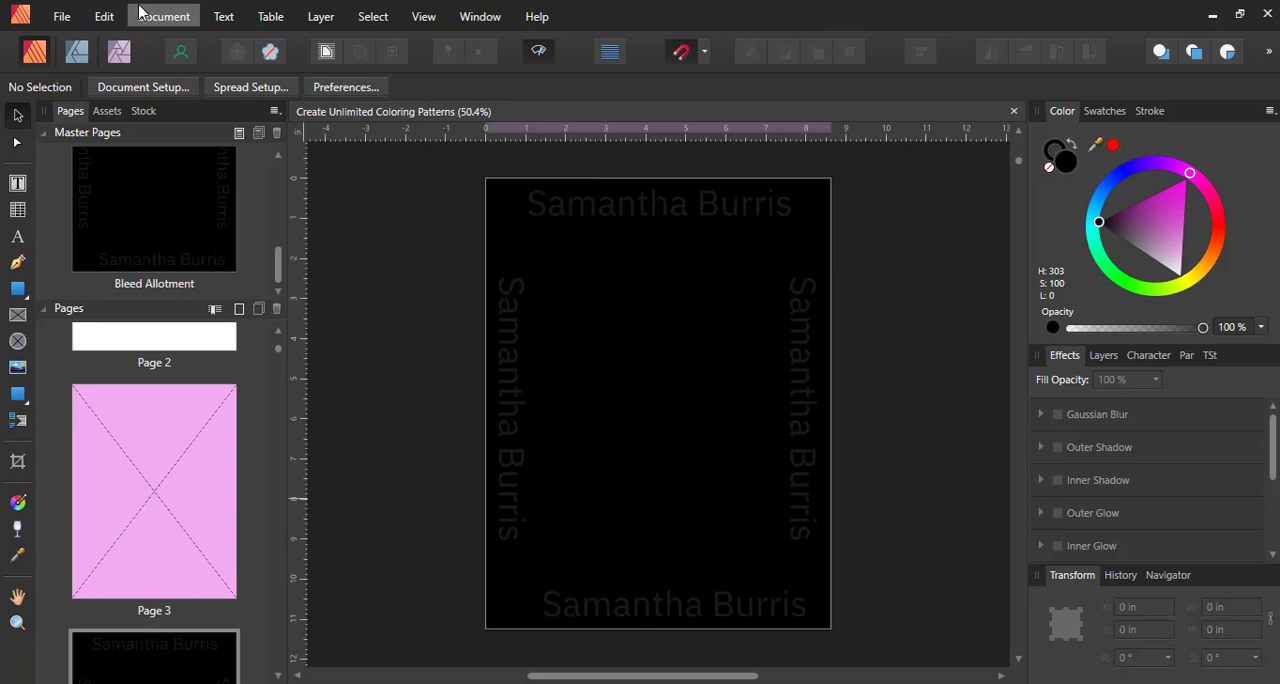
Load all the SVG files in the Coloring Patterns folder, Shape 58.svg through Shape 1000.svg, for placing as images
click(24, 372)
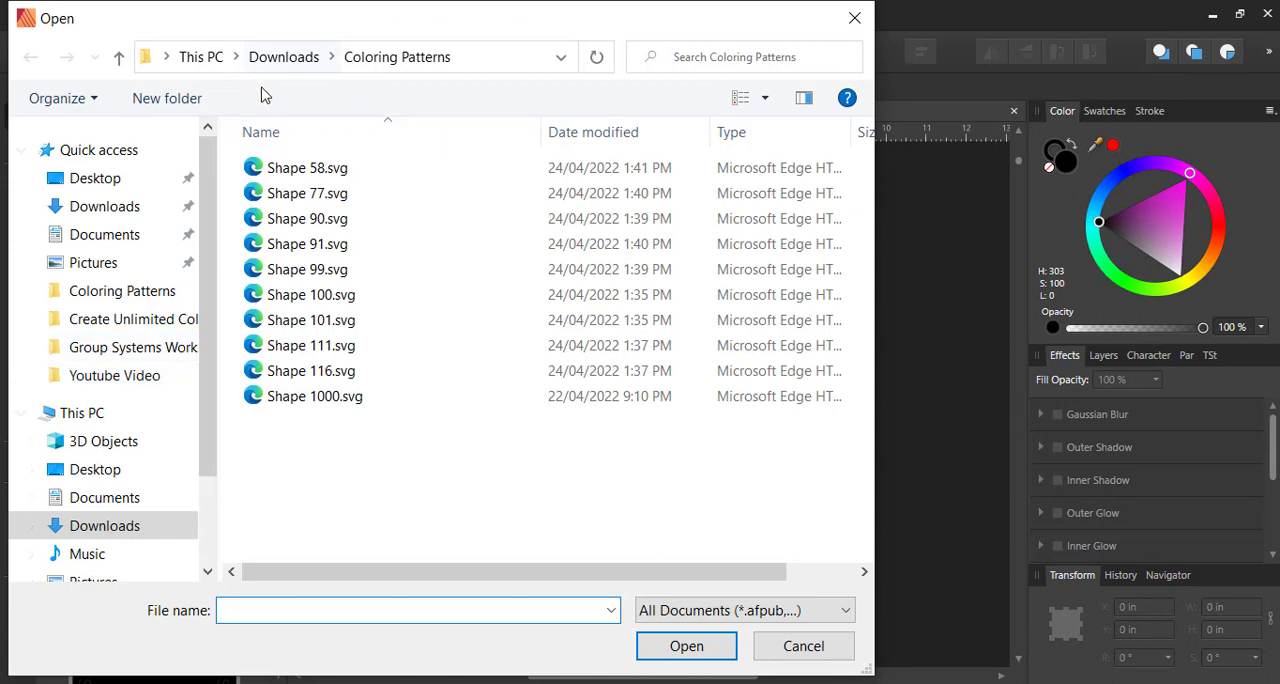
click(386, 498)
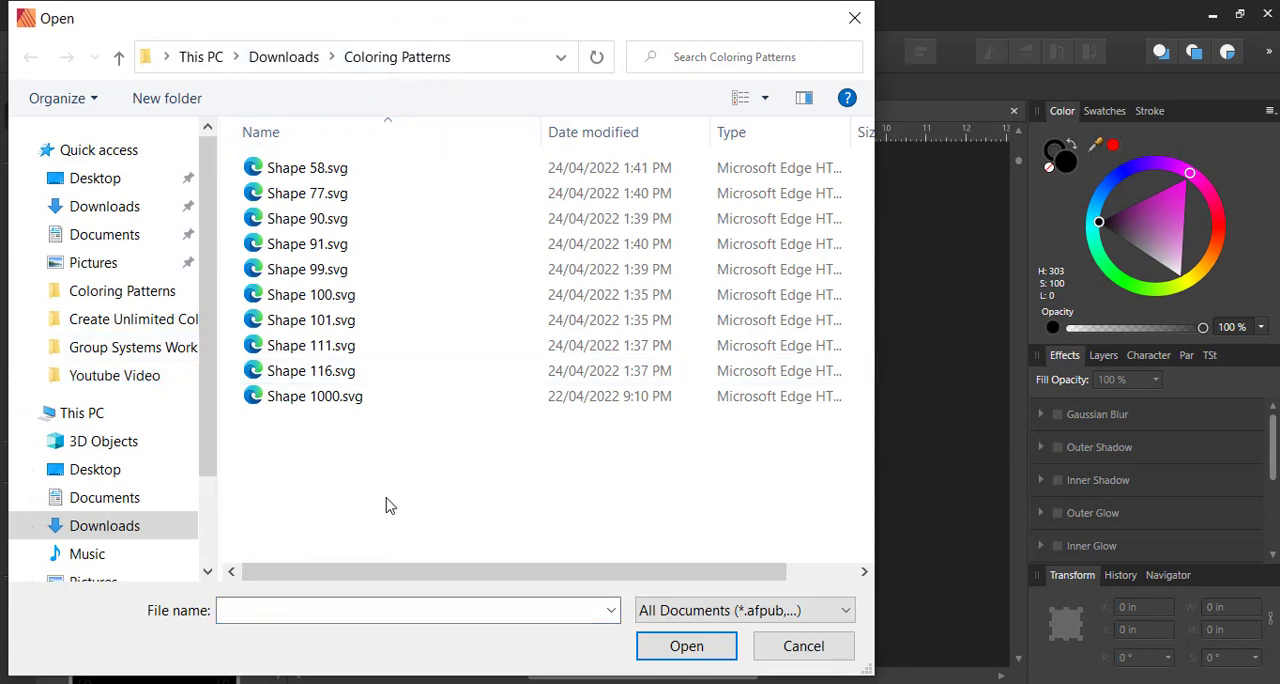
drag(389, 505, 187, 120)
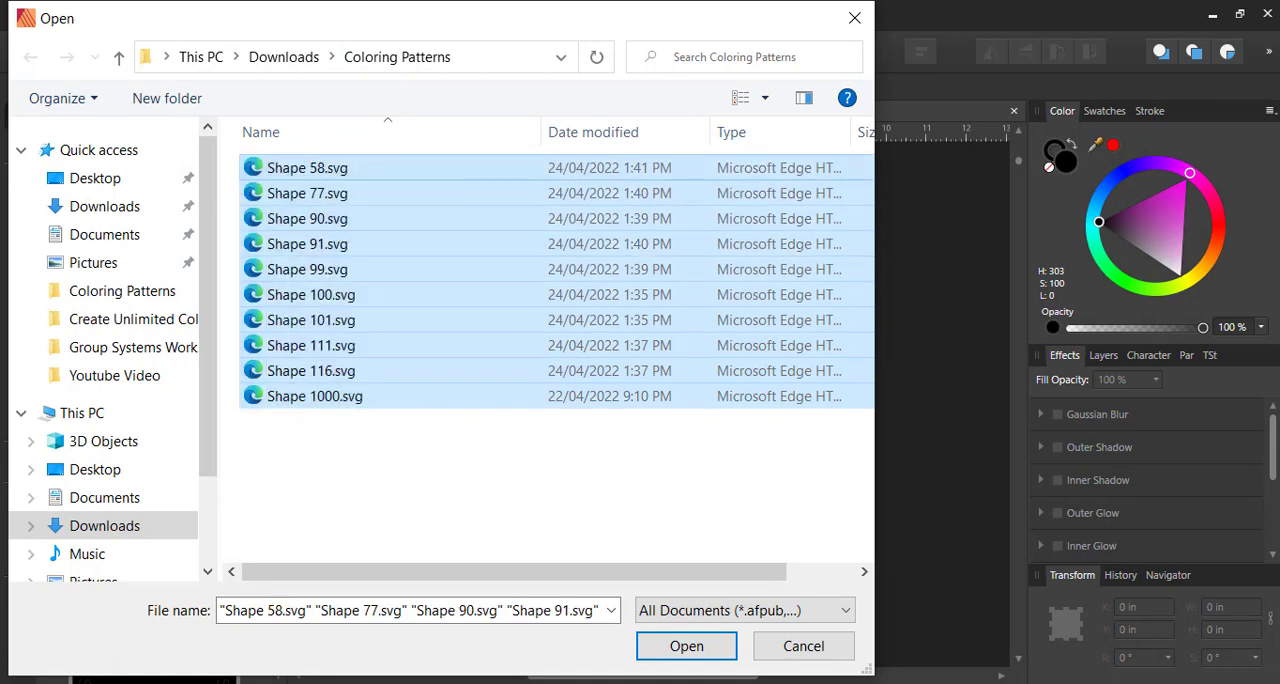
click(697, 646)
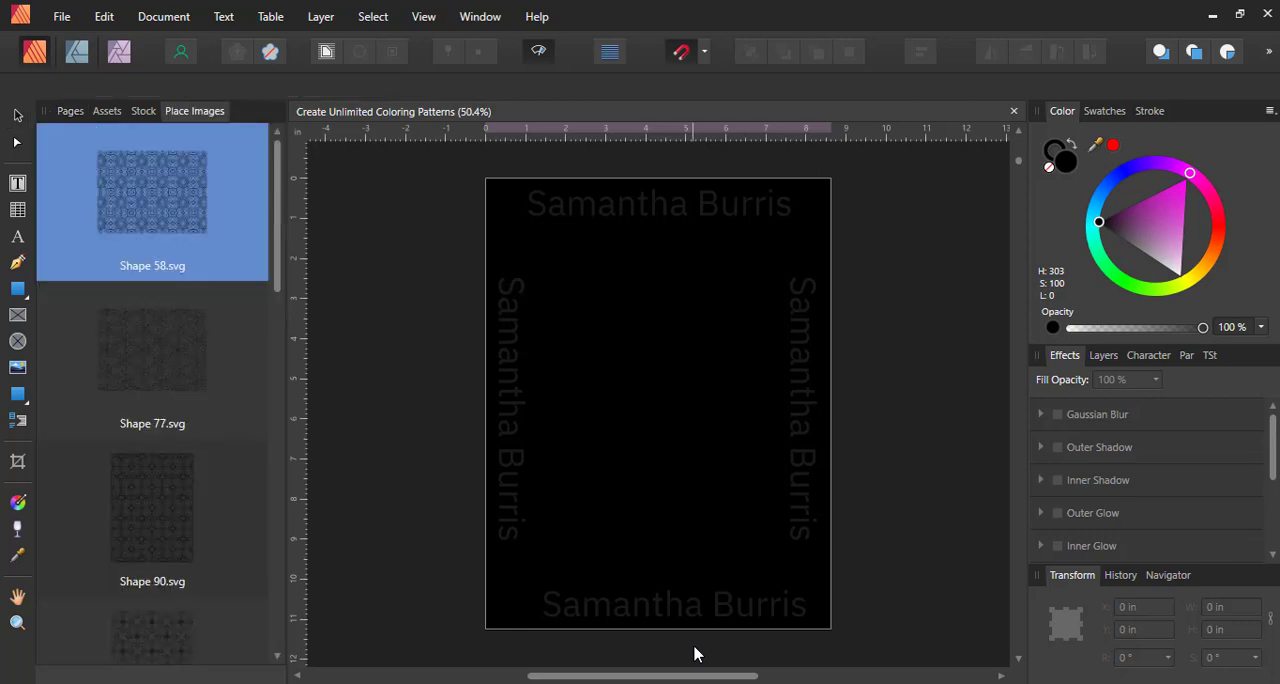
Place Shape 58.svg into the picture frame on page 3
scroll(909, 409, down, 12)
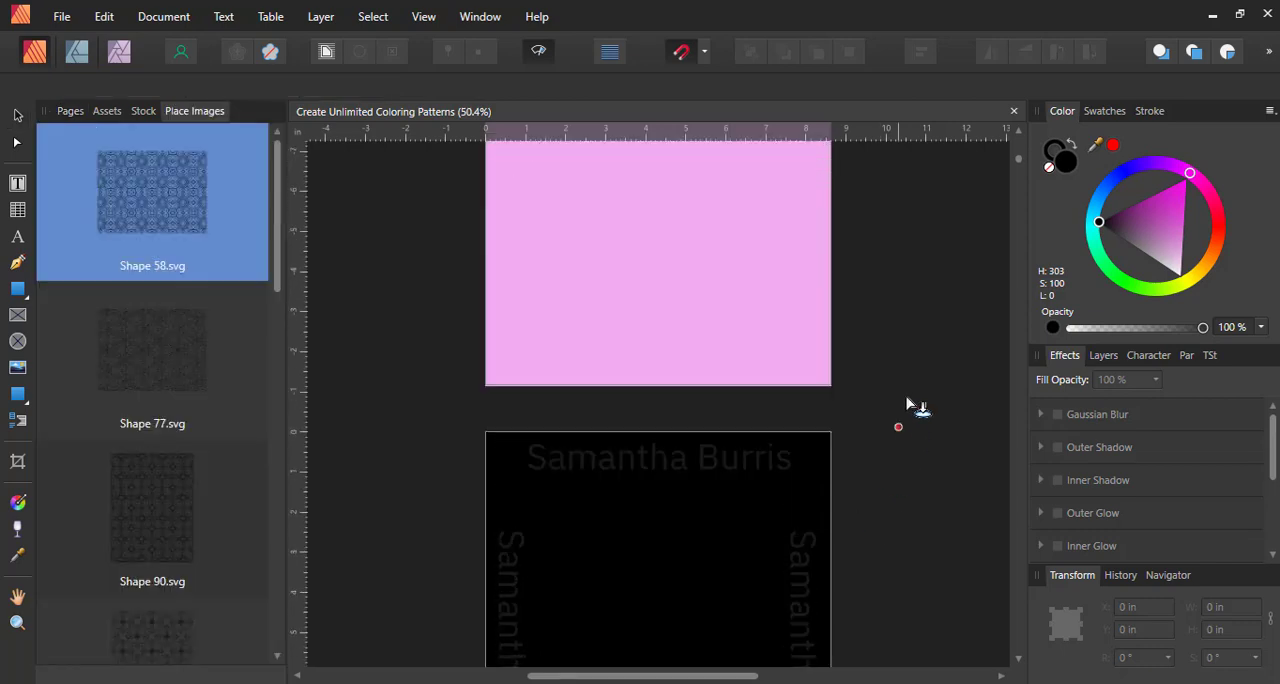
scroll(909, 407, down, 10)
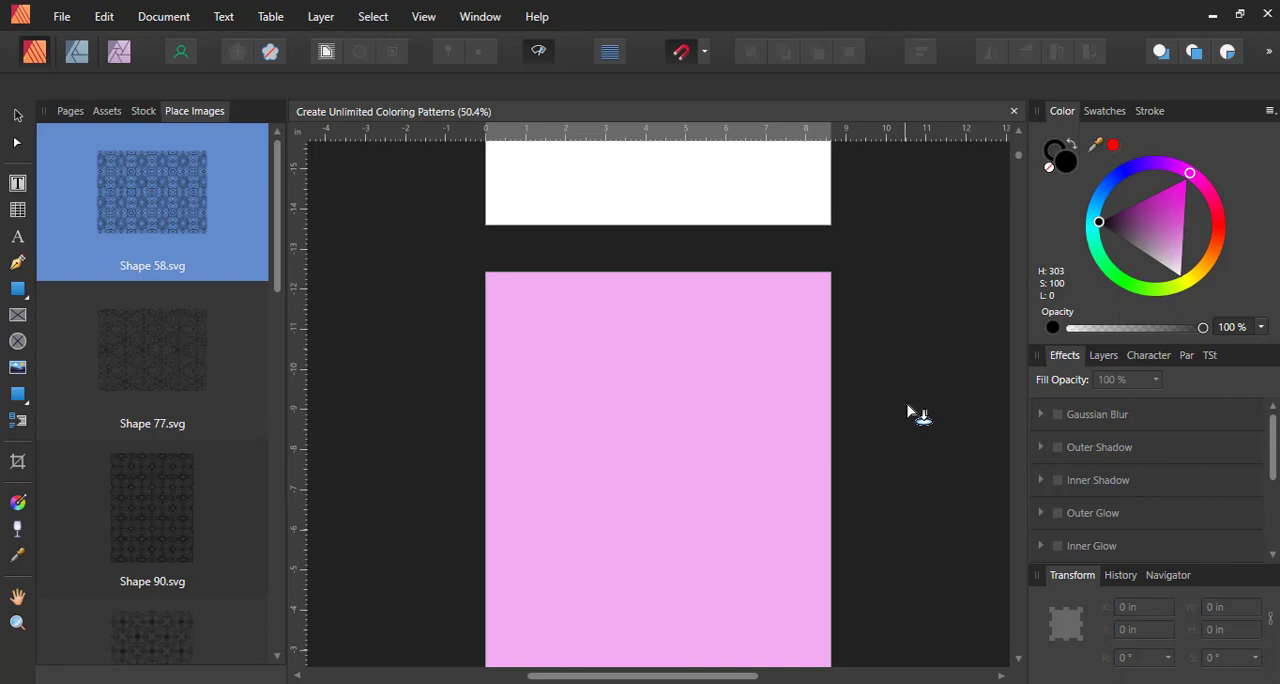
click(712, 411)
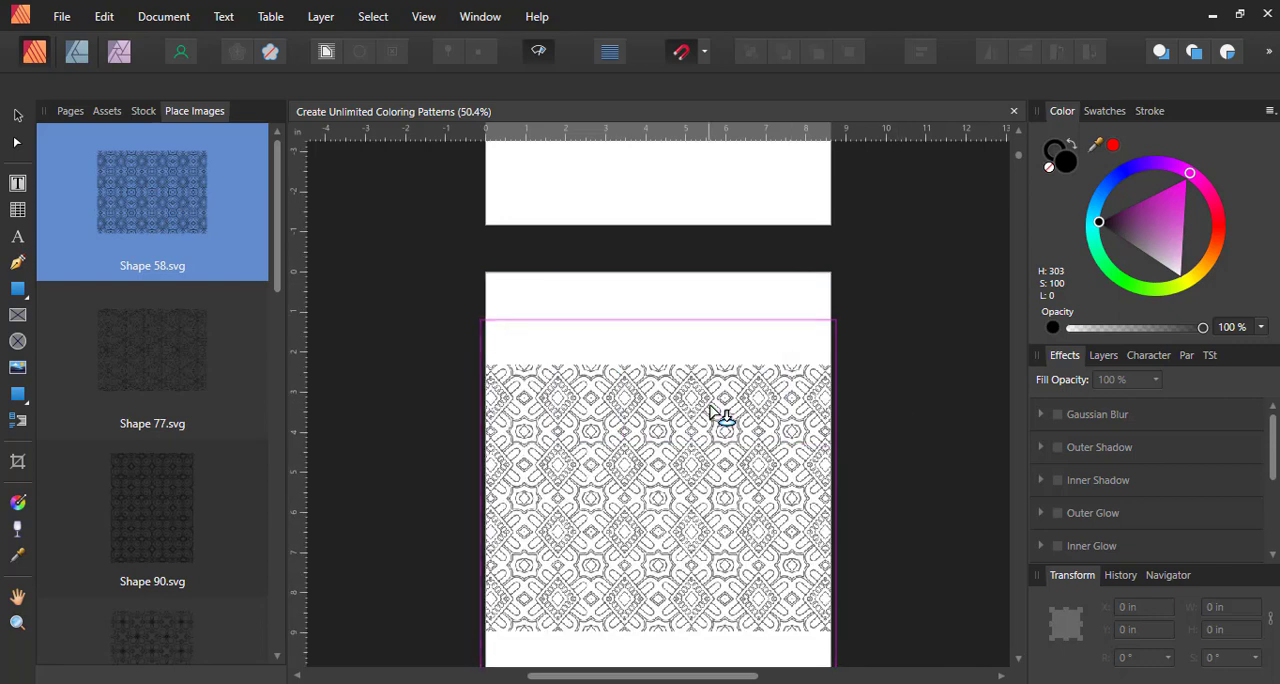
scroll(834, 438, down, 20)
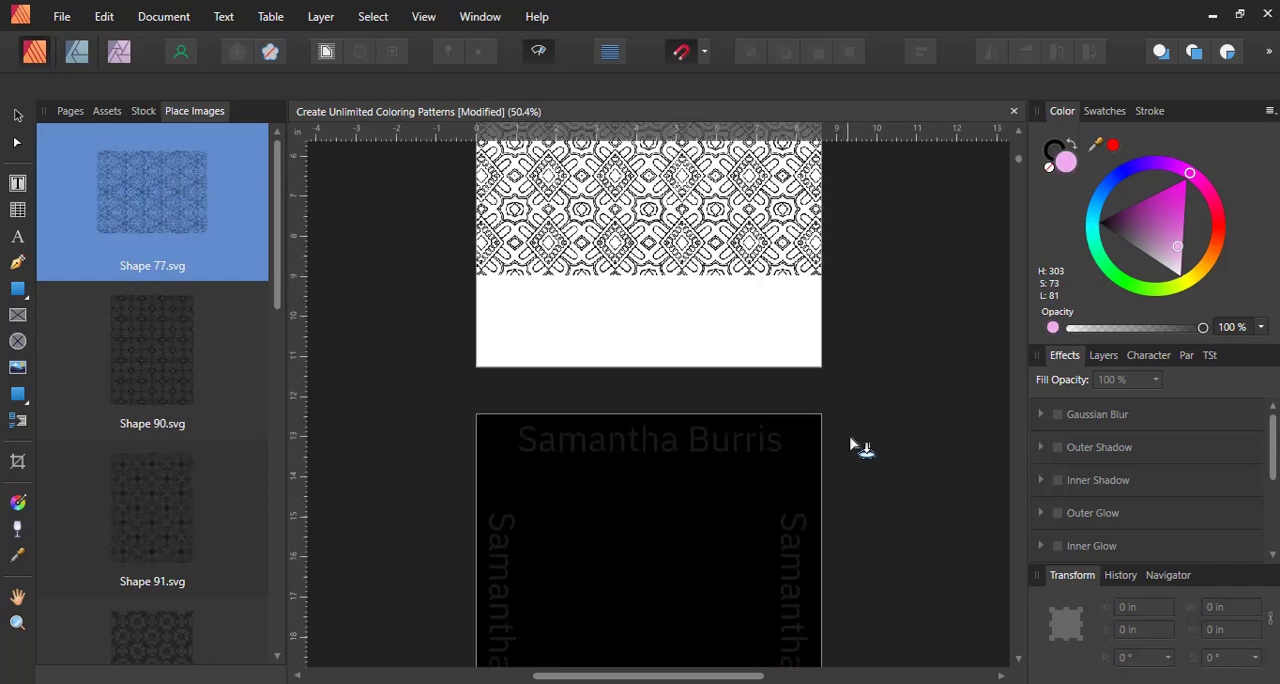
Place Shape 77.svg and Shape 90.svg into the picture frames on pages 5 and 7
scroll(852, 445, up, 5)
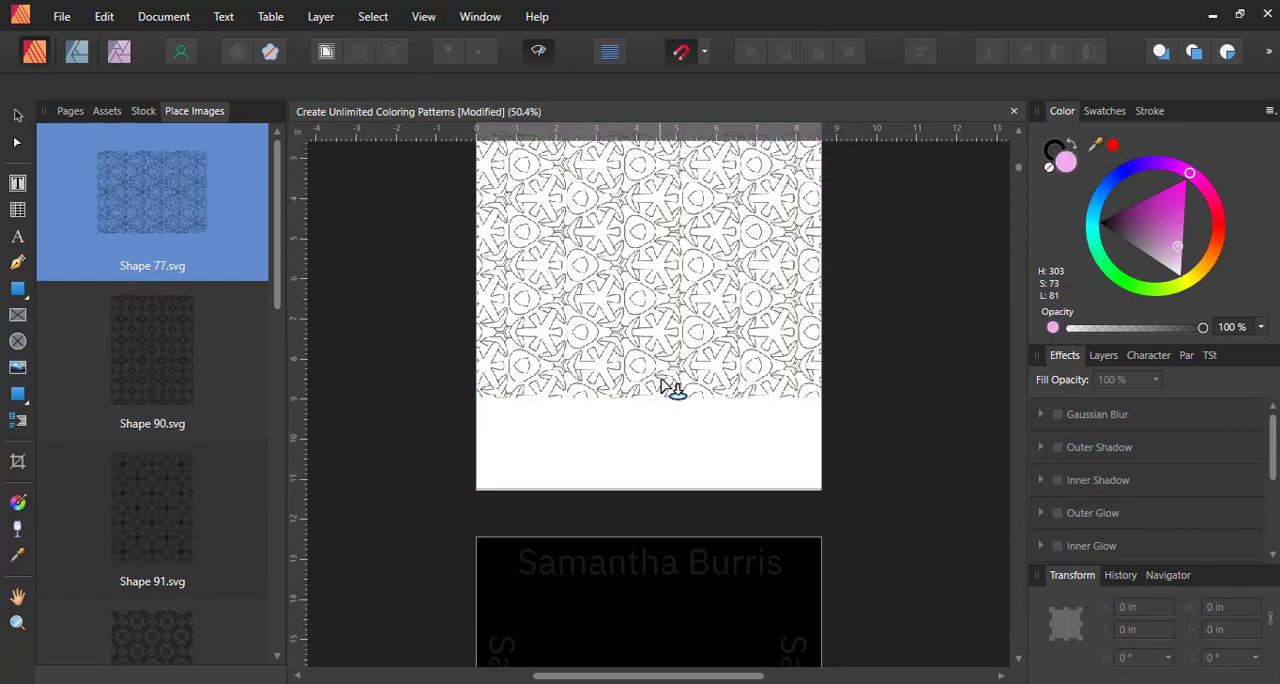
click(660, 385)
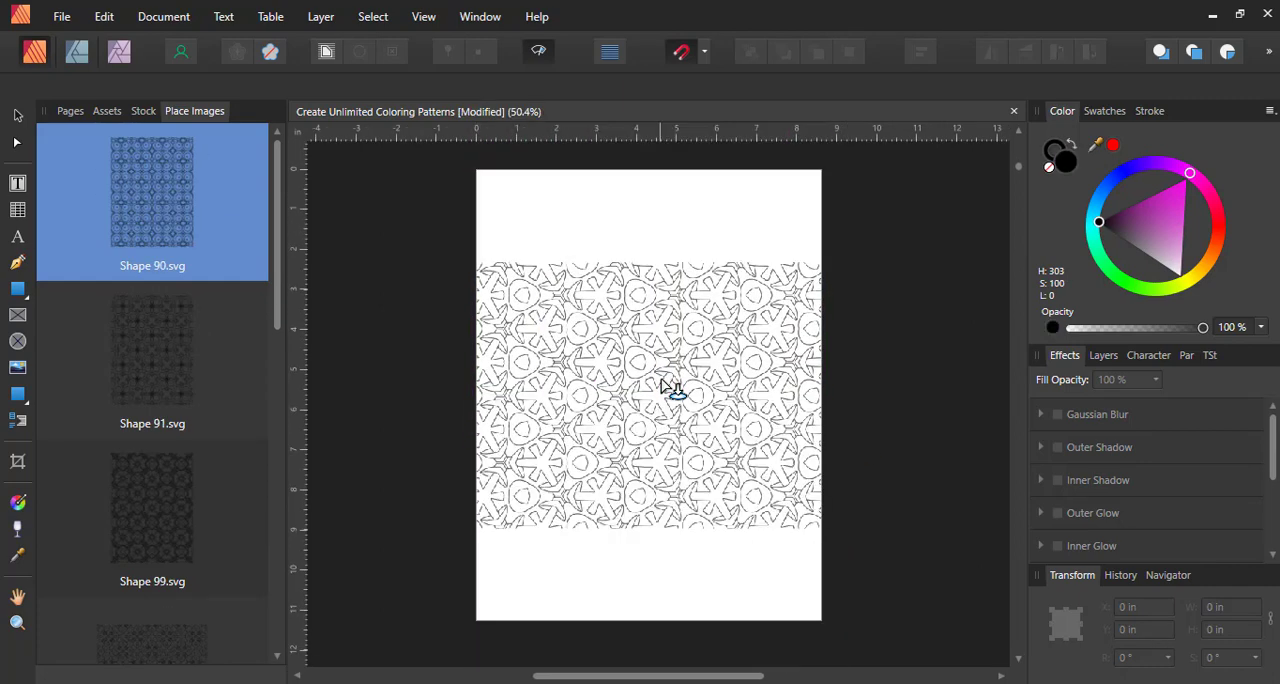
scroll(949, 448, down, 7)
scroll(937, 449, down, 6)
click(729, 393)
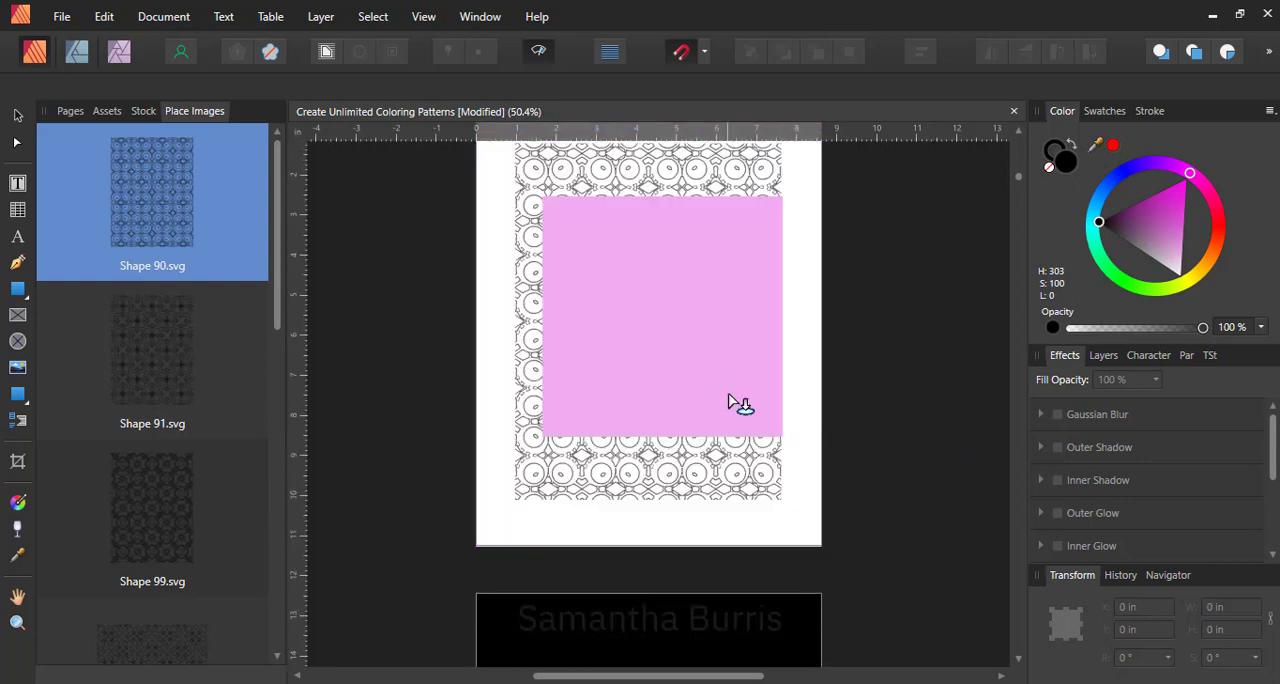
Place Shape 91.svg and Shape 99.svg into the picture frames on pages 9 and 11
scroll(1040, 450, down, 3)
scroll(866, 434, down, 12)
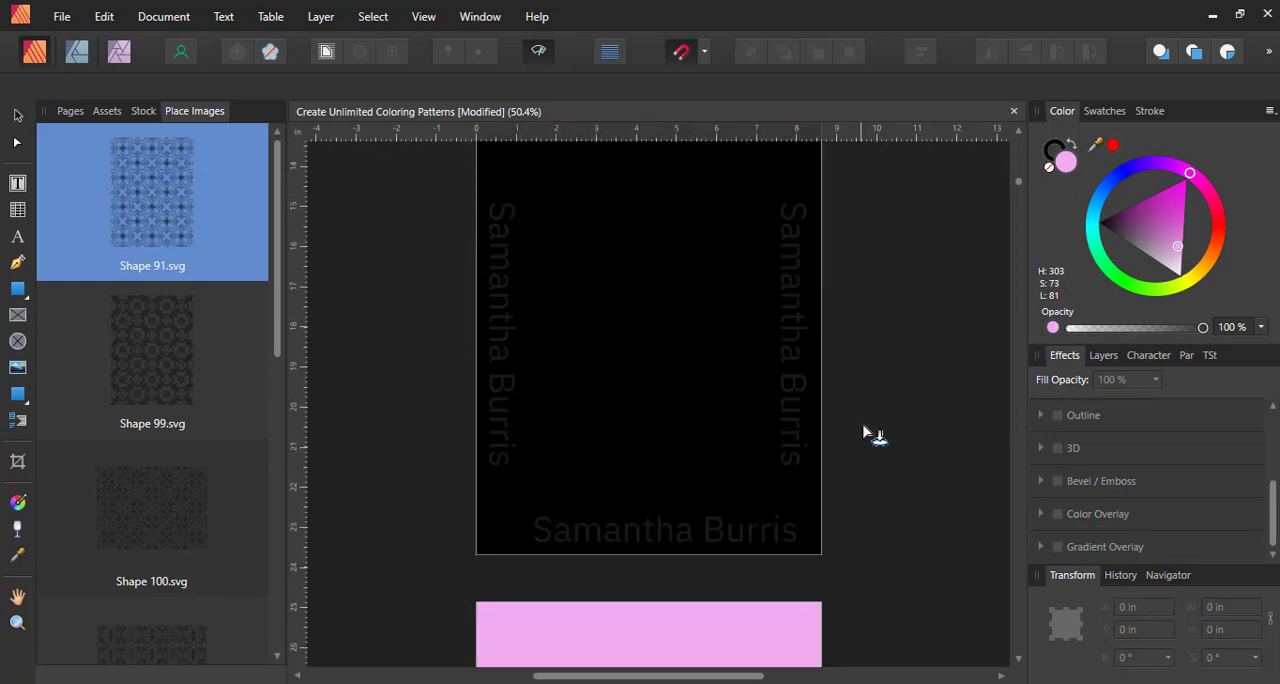
click(733, 432)
scroll(785, 433, down, 12)
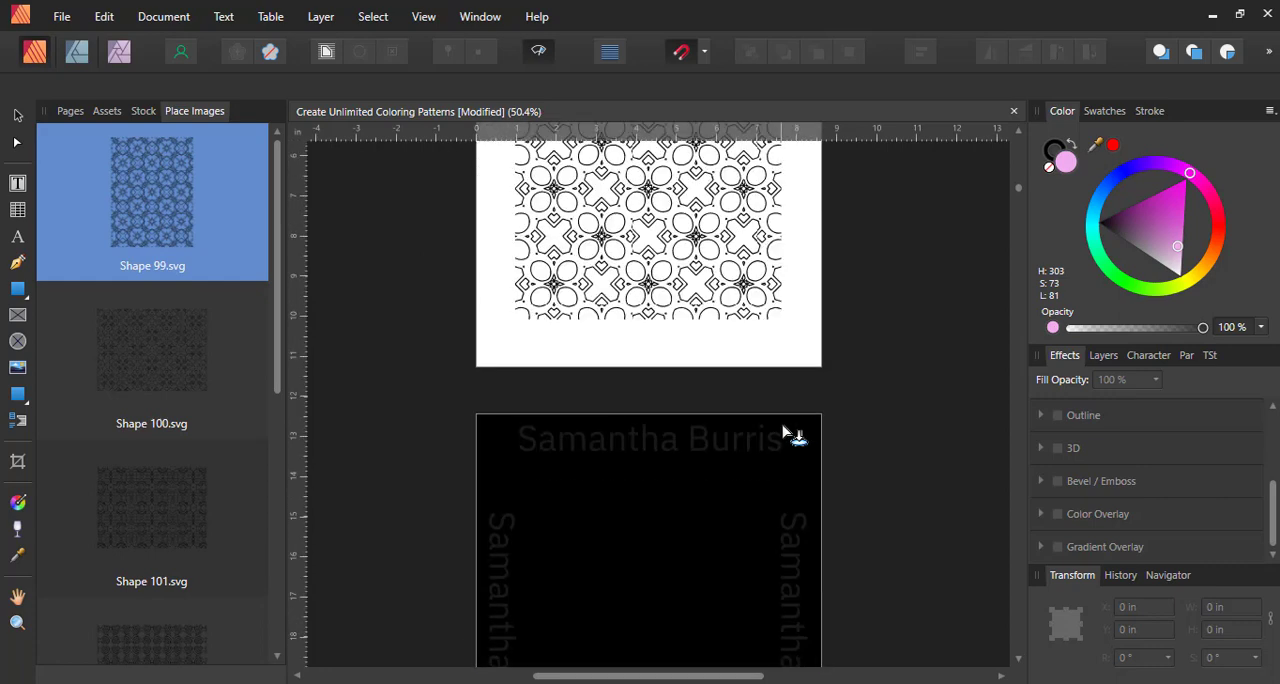
click(785, 430)
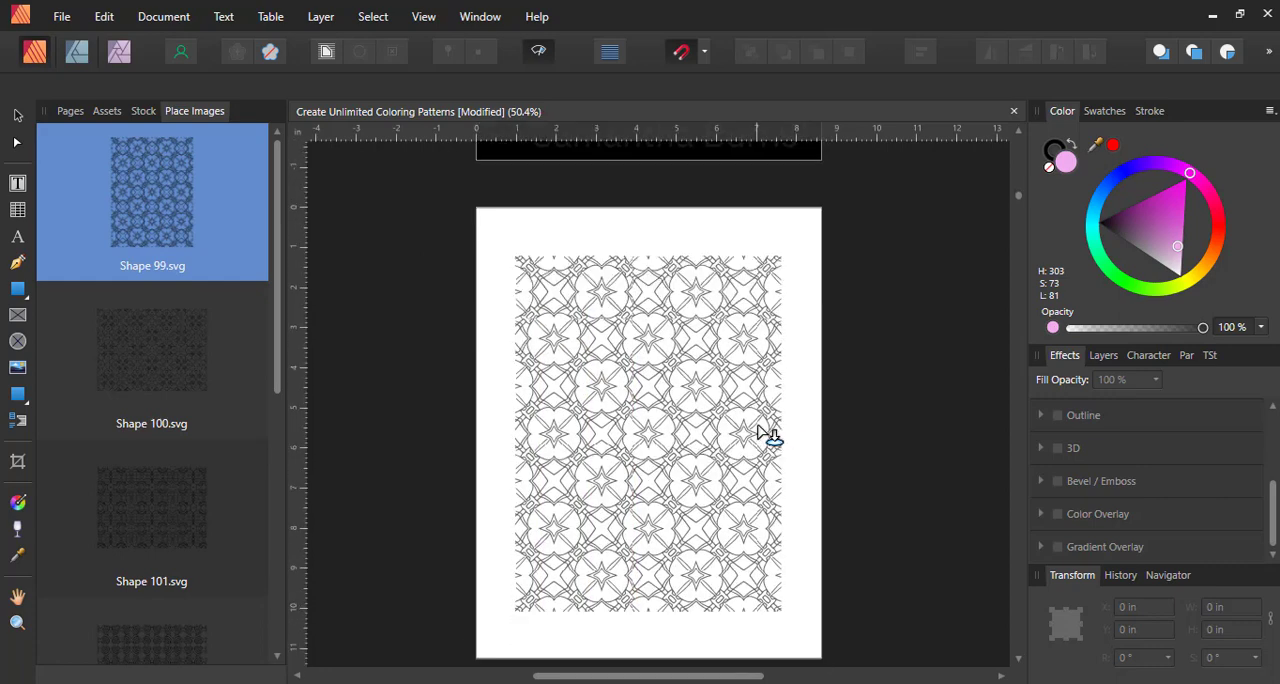
Place Shape 100.svg and Shape 101.svg into the picture frames on pages 13 and 15
scroll(760, 430, down, 1)
scroll(855, 430, down, 12)
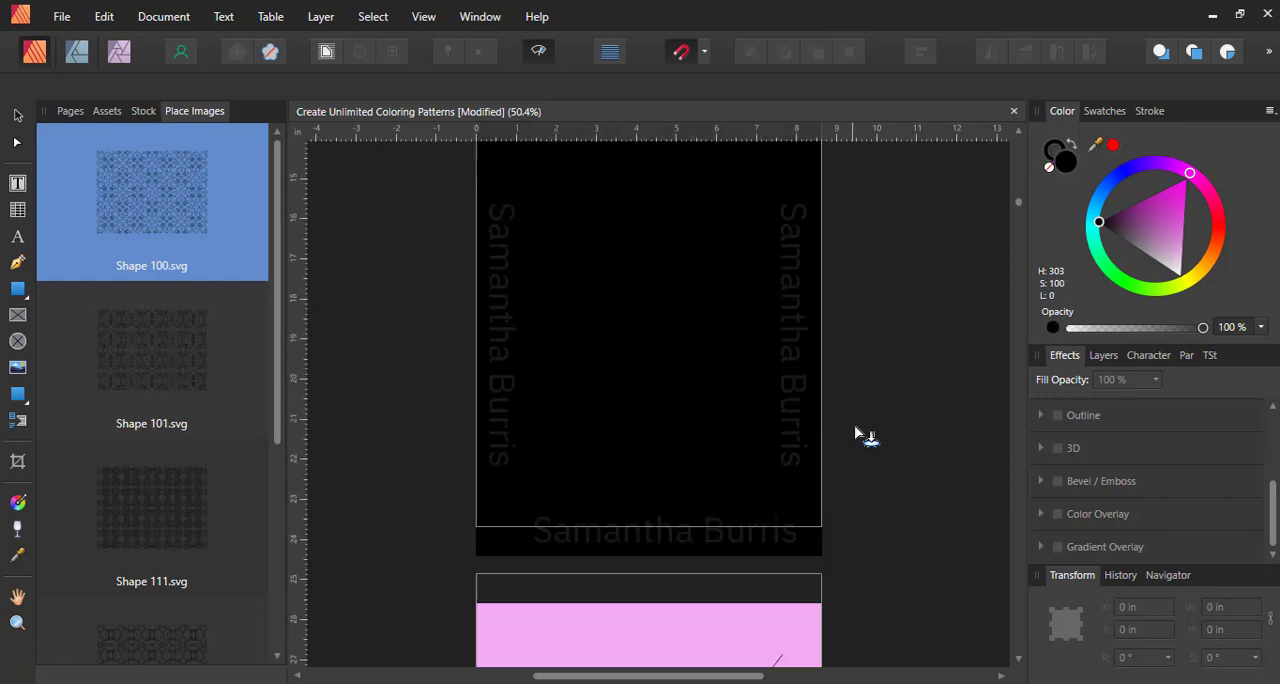
scroll(790, 440, down, 3)
click(790, 440)
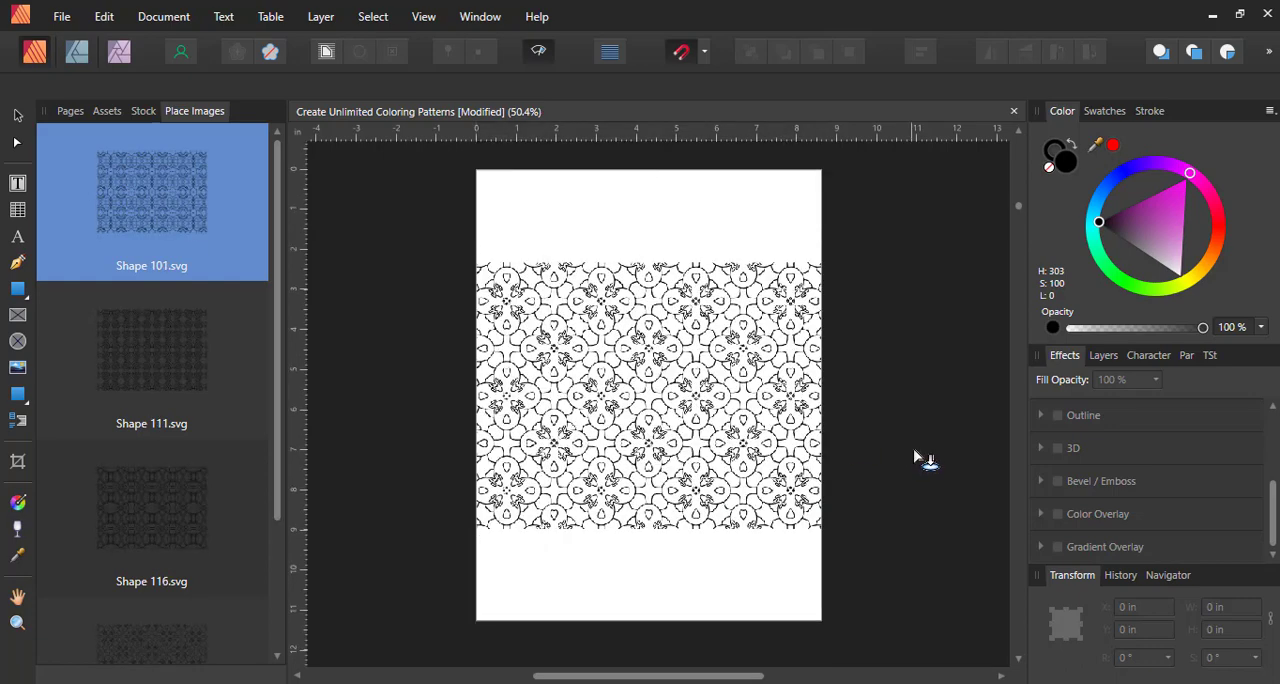
scroll(914, 455, down, 10)
scroll(910, 468, down, 7)
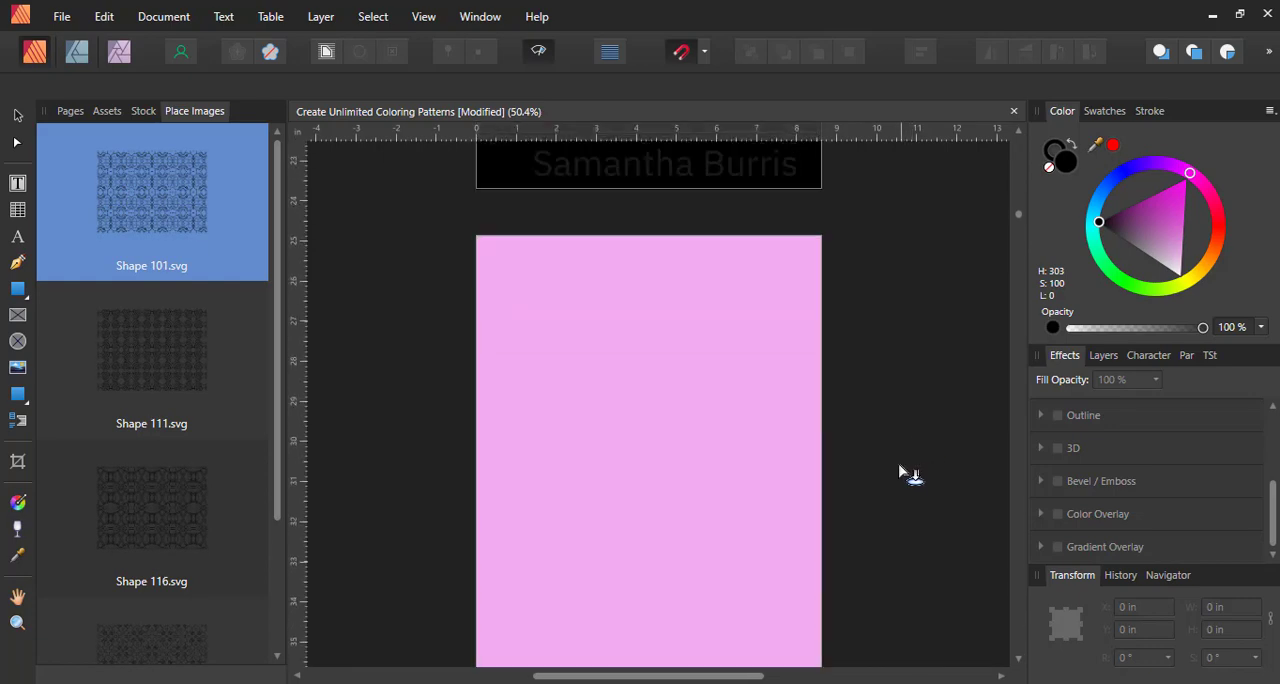
scroll(890, 468, down, 4)
scroll(838, 462, down, 1)
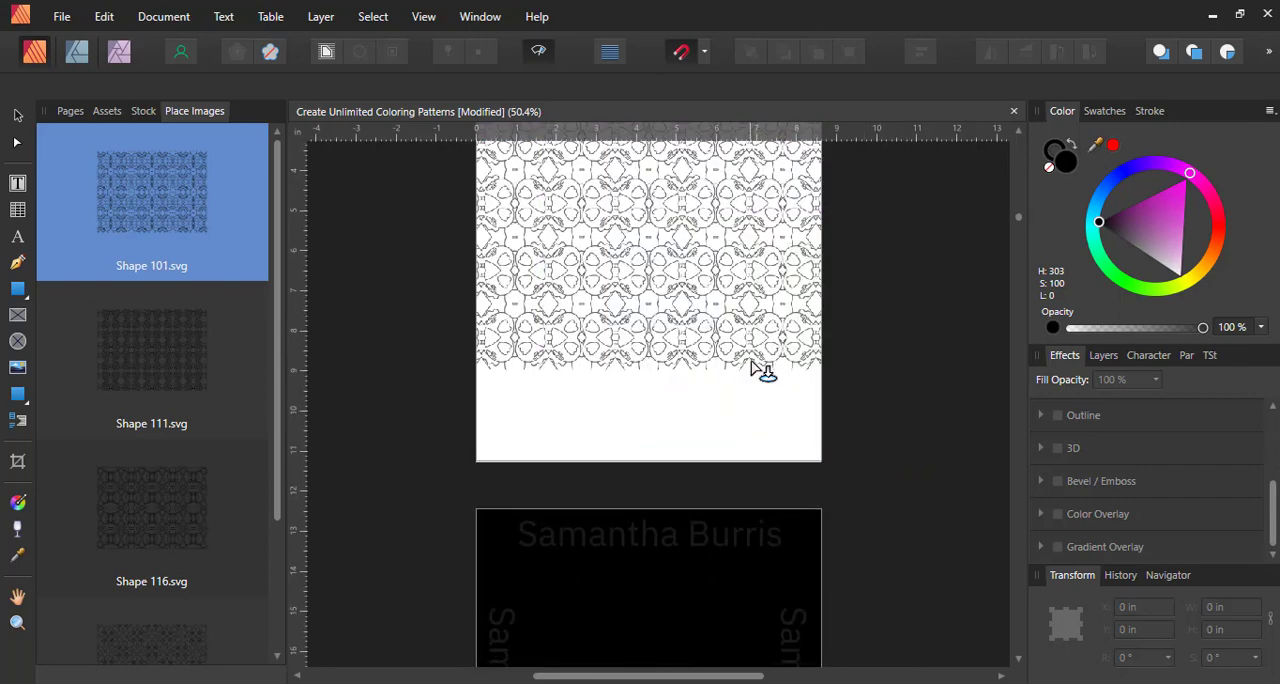
click(752, 366)
Place Shape 111.svg and Shape 116.svg into the picture frames on pages 17 and 19
scroll(837, 423, down, 10)
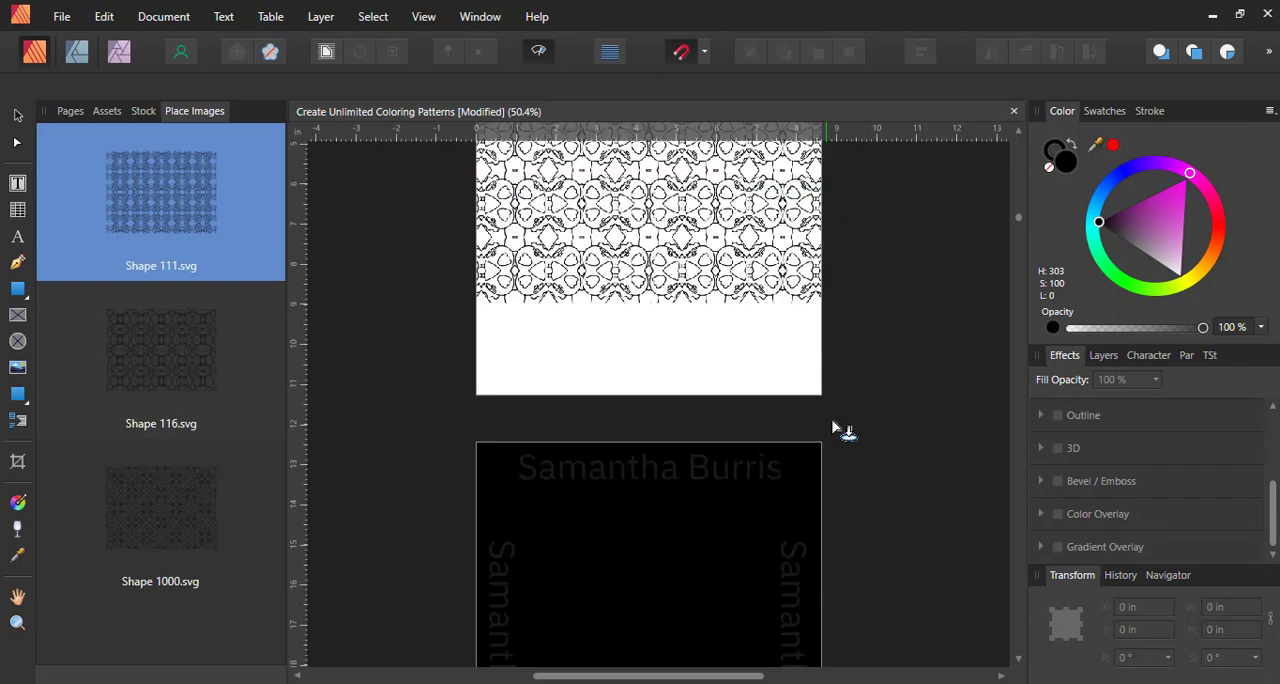
scroll(838, 437, down, 3)
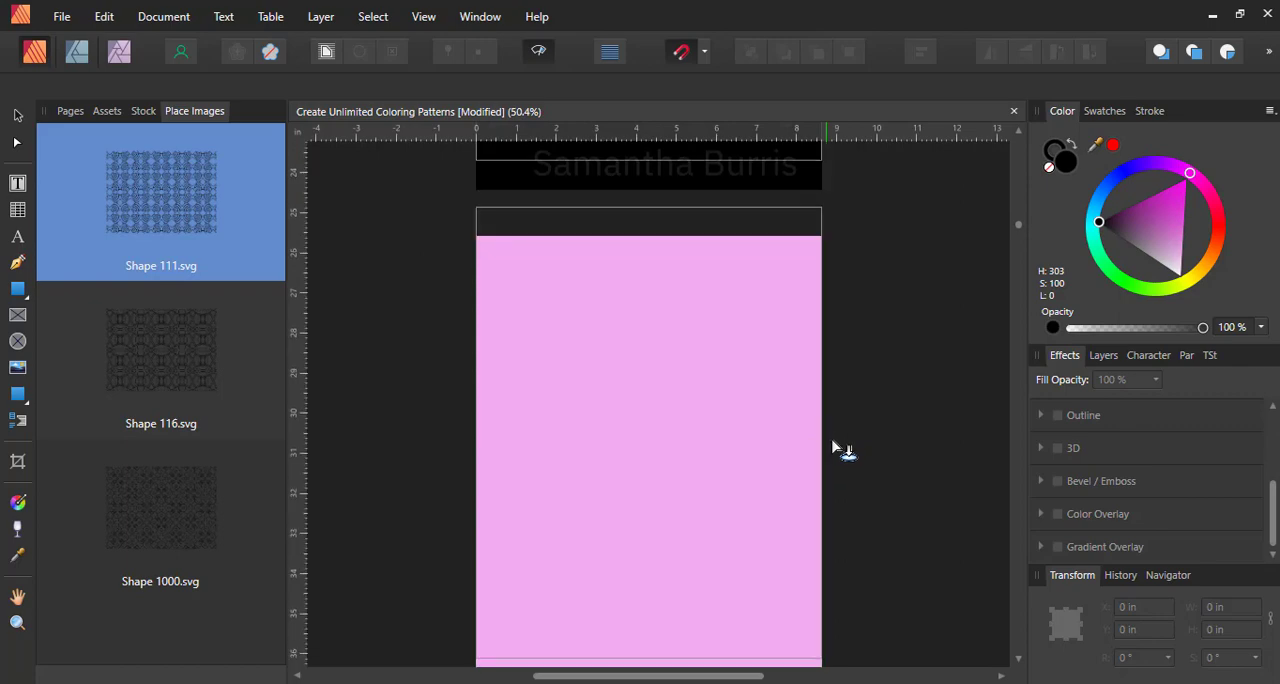
scroll(837, 437, up, 10)
click(655, 358)
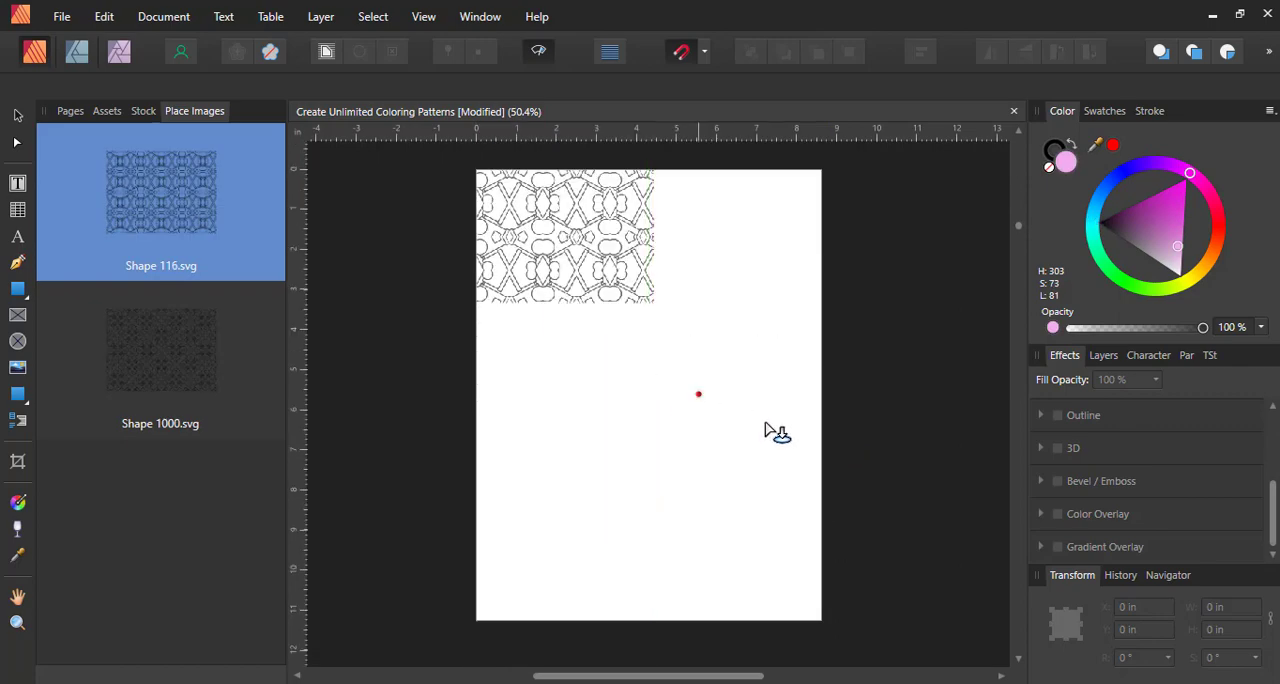
scroll(885, 451, down, 10)
scroll(885, 451, down, 5)
click(751, 450)
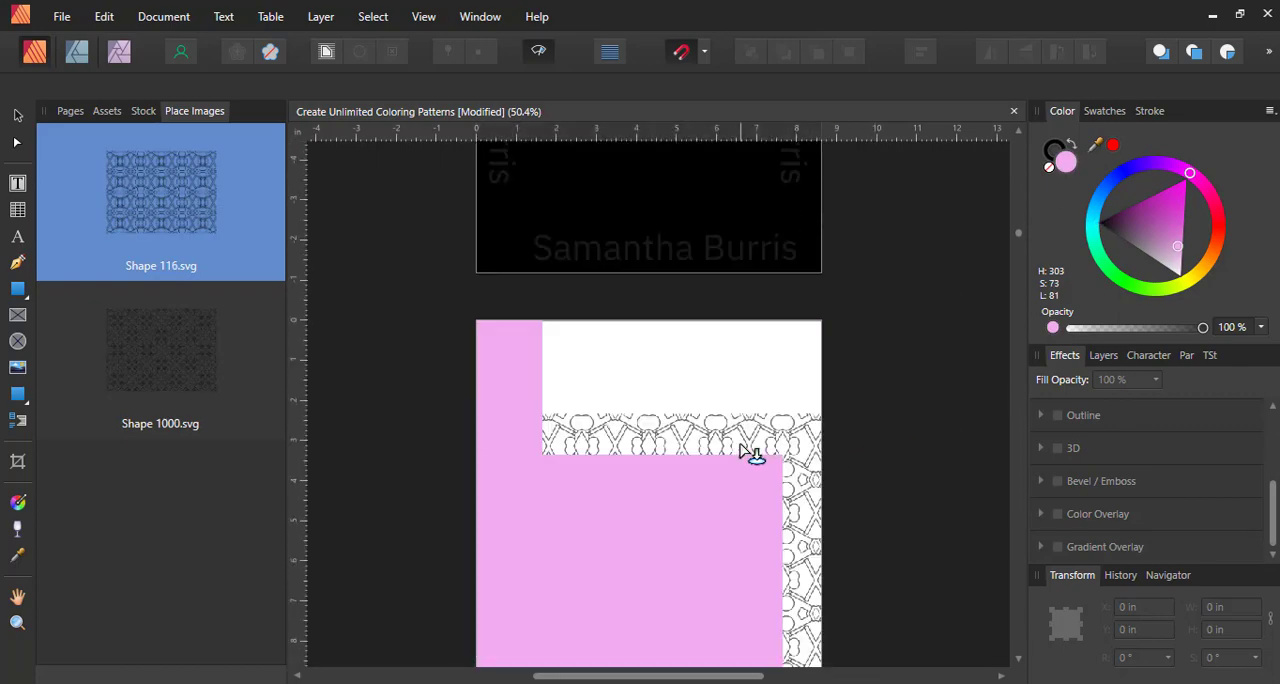
Place the last loaded image, Shape 1000.svg, into the picture frame on page 21 and deselect it
scroll(845, 457, down, 12)
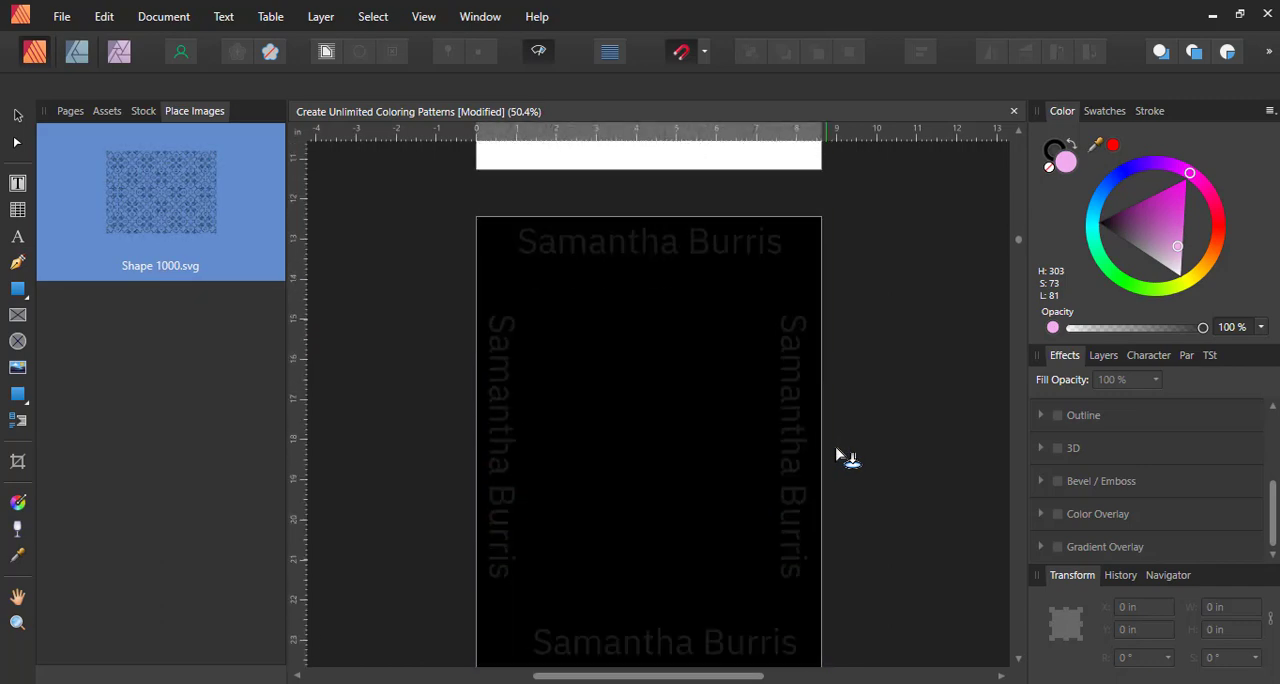
click(705, 415)
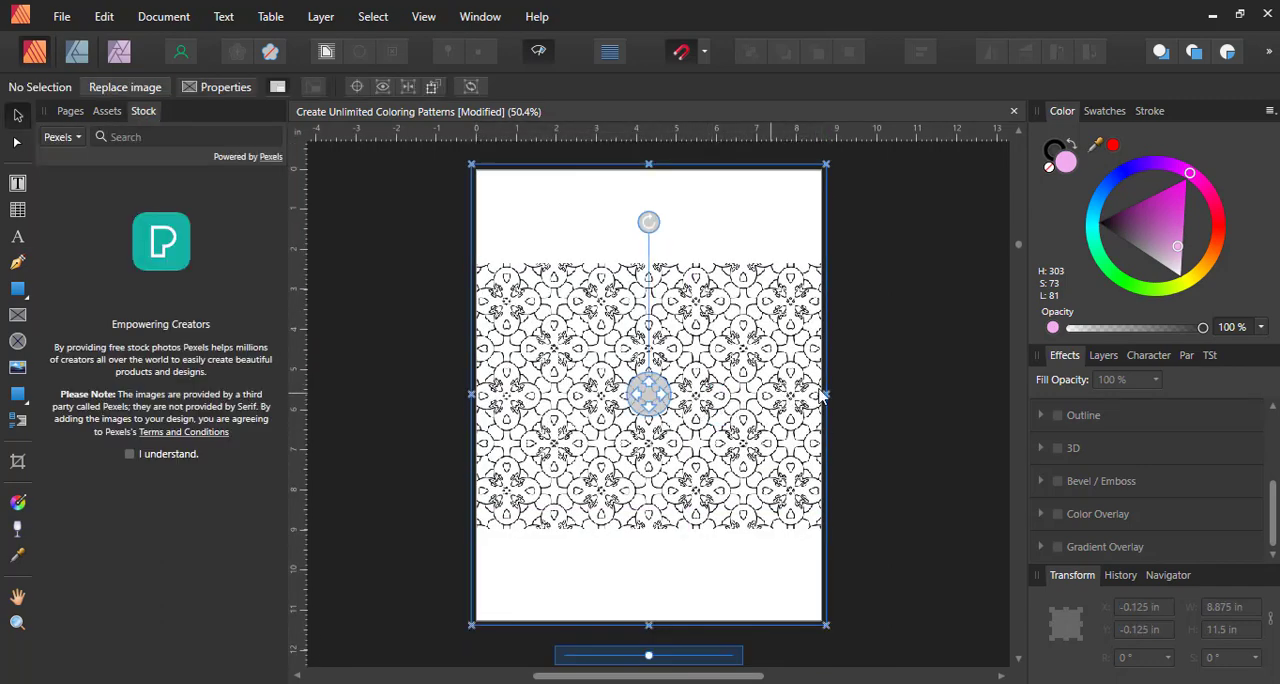
click(894, 386)
Open page 3 and scale up the pattern inside its picture frame until it covers the whole page
click(70, 111)
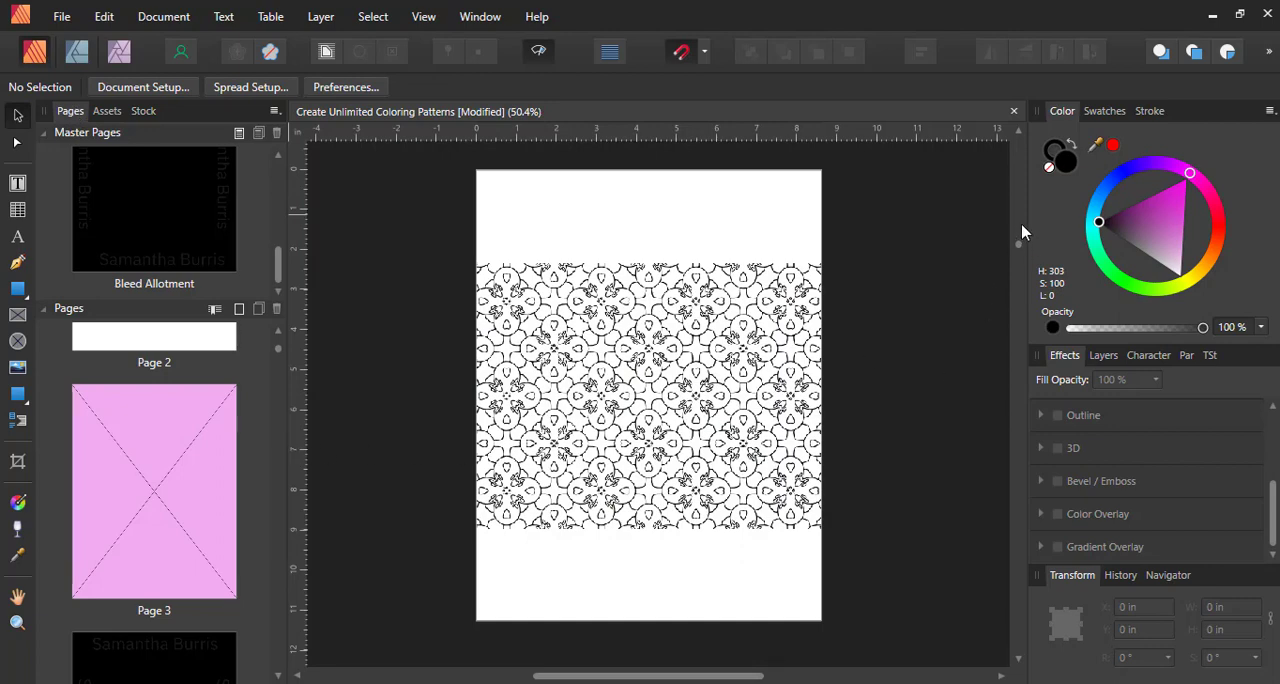
click(108, 436)
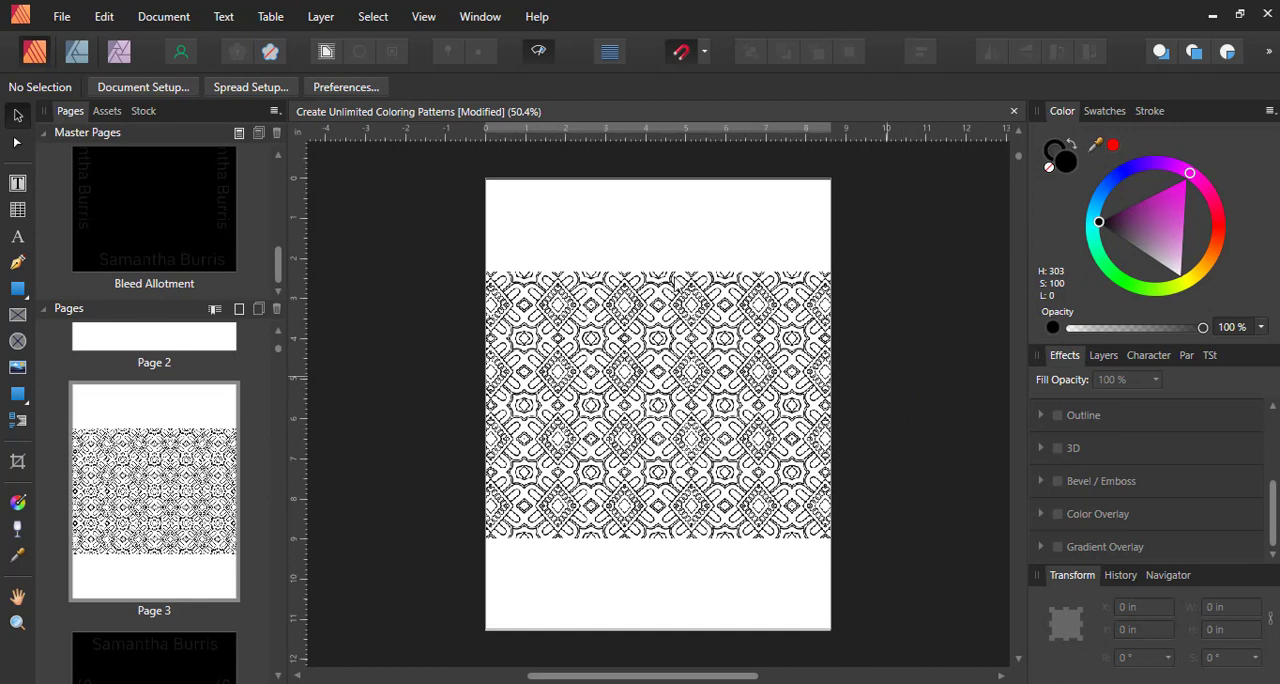
click(722, 356)
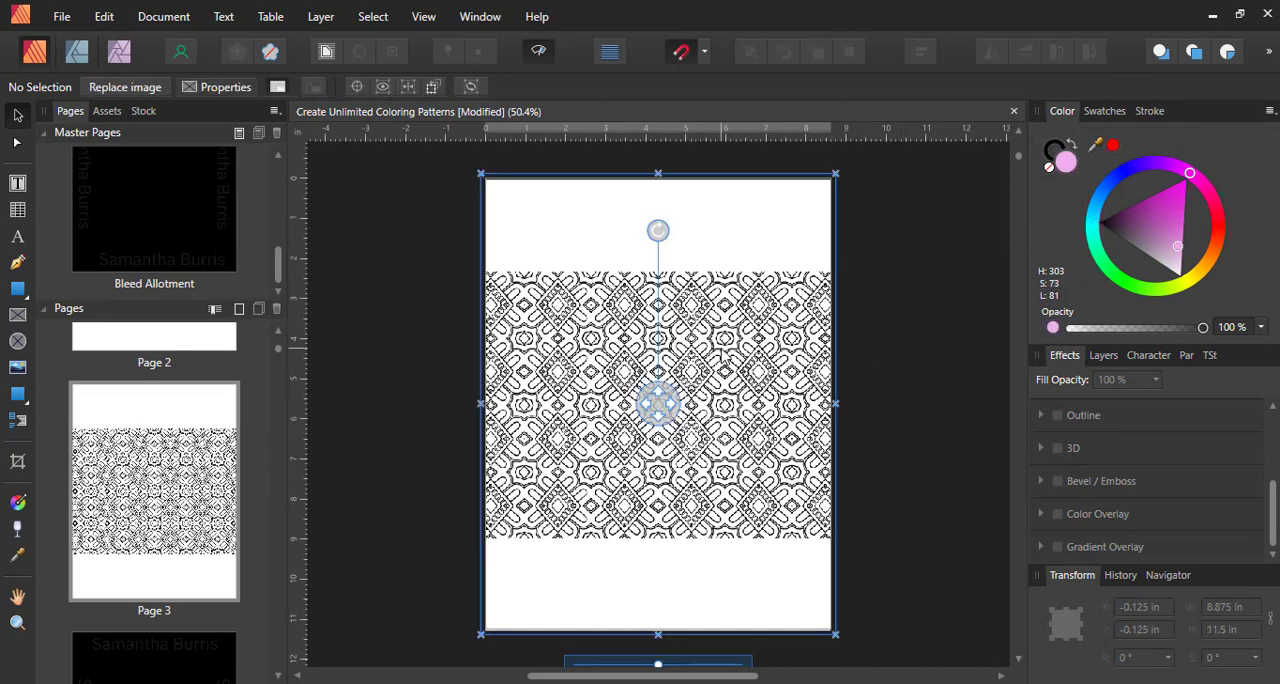
scroll(758, 534, down, 1)
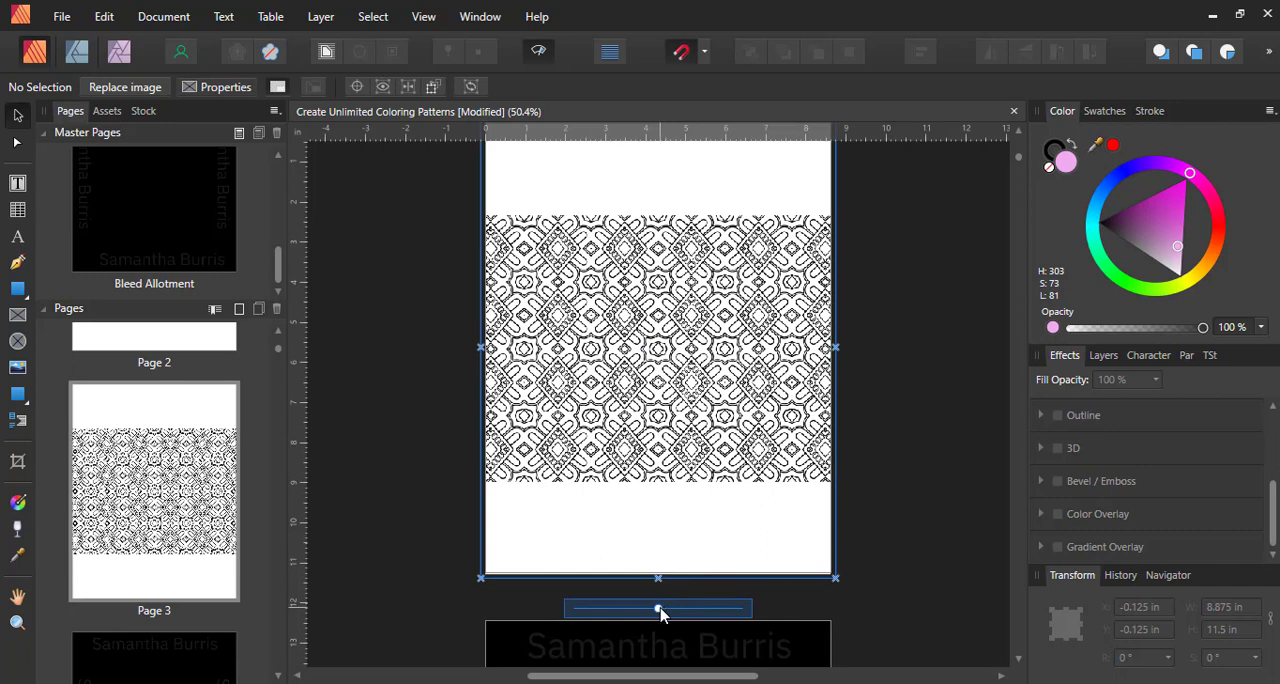
drag(659, 610, 670, 612)
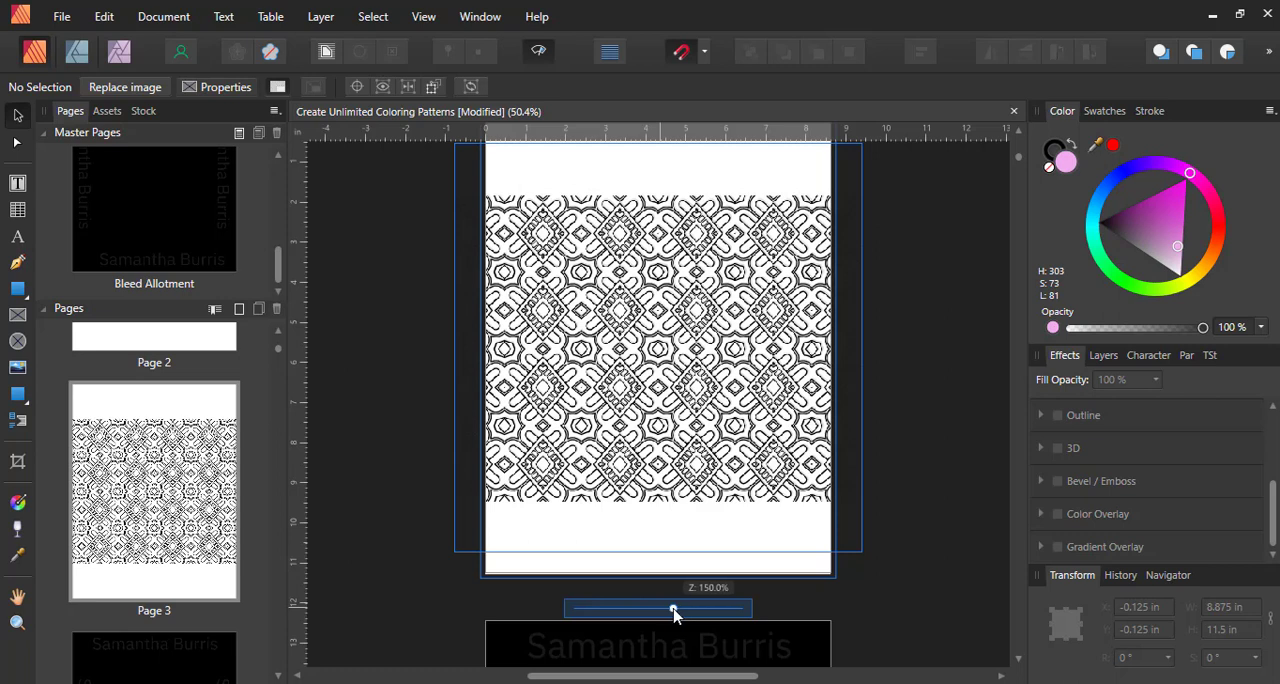
drag(675, 610, 724, 616)
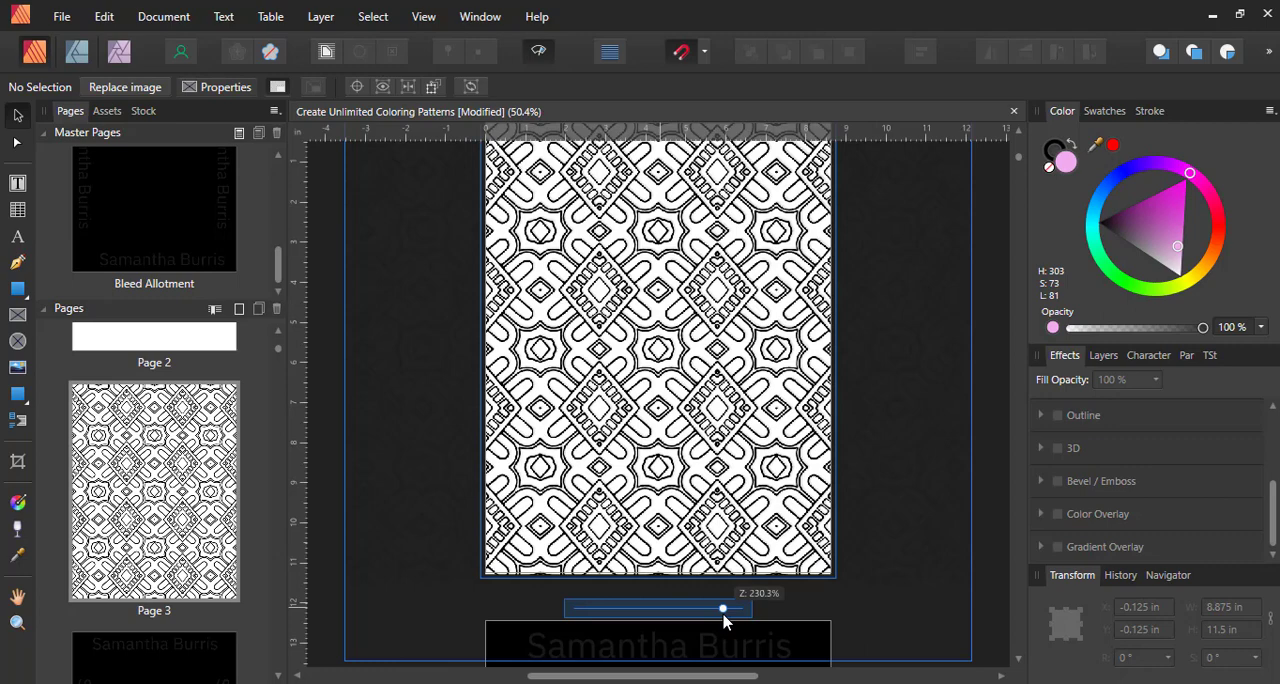
drag(723, 616, 744, 614)
drag(750, 612, 766, 612)
click(922, 499)
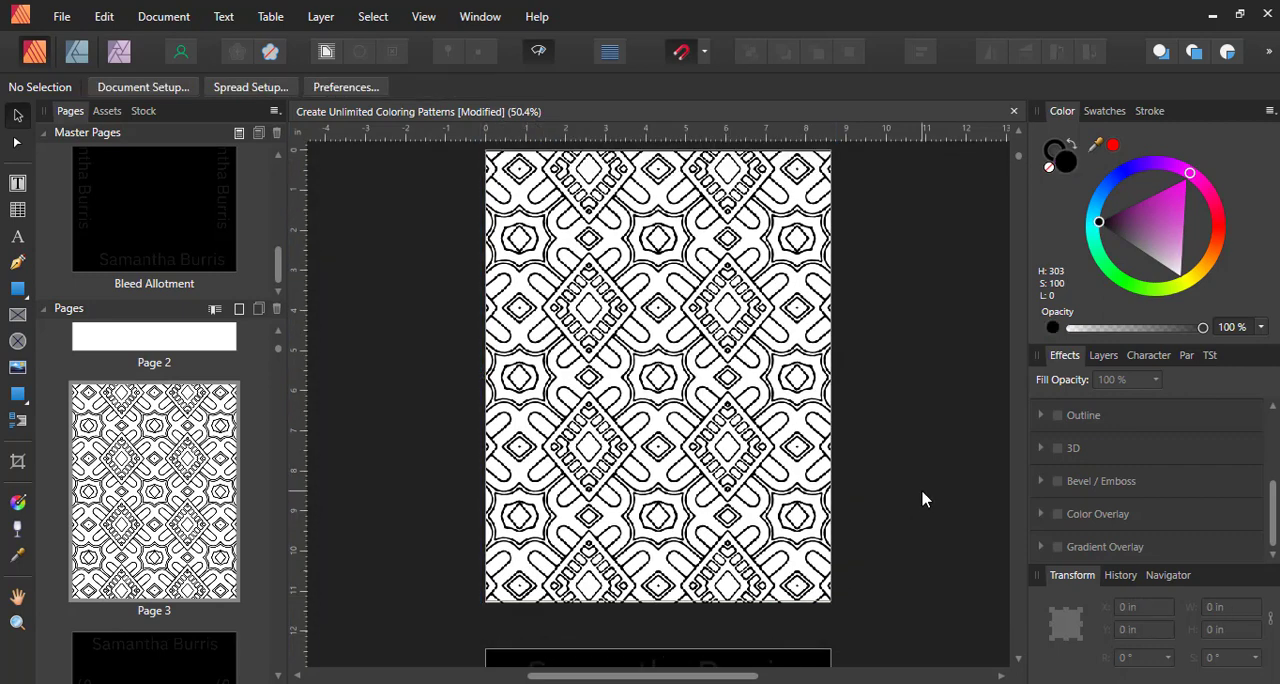
Enlarge the pattern inside page 3's picture frame further, to about 343.4% scale
scroll(922, 499, up, 3)
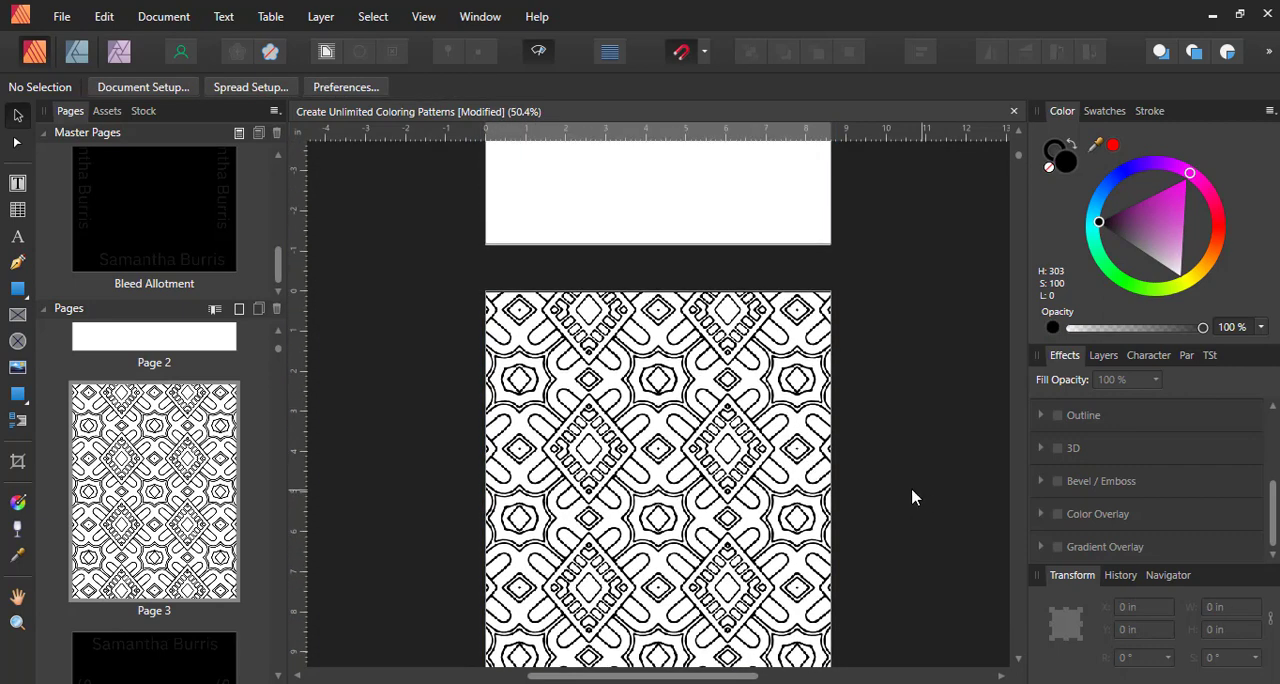
scroll(914, 494, down, 1)
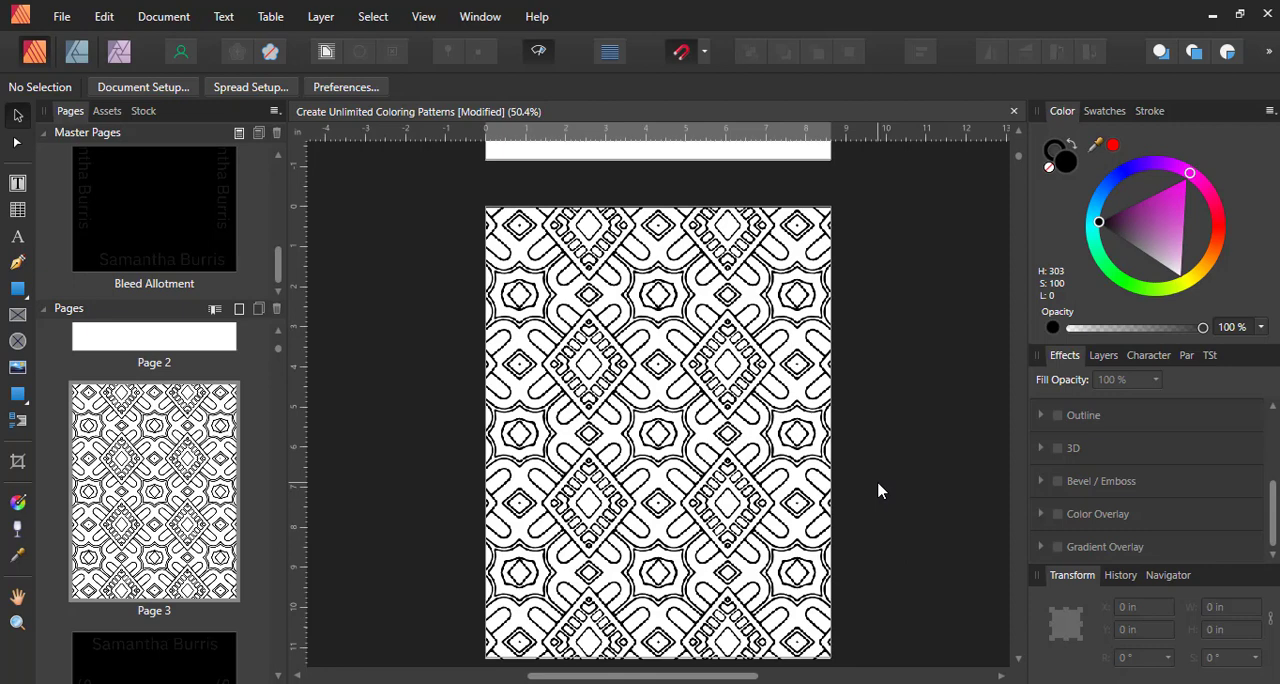
scroll(860, 493, down, 1)
click(705, 490)
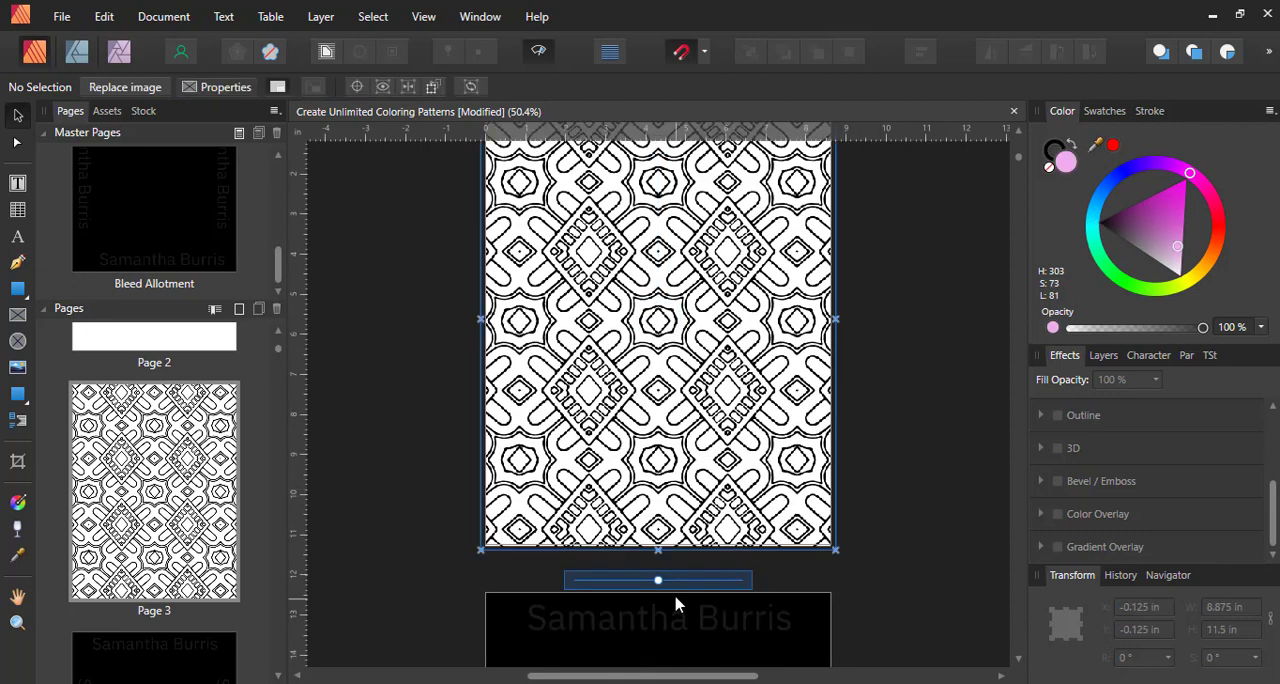
drag(660, 581, 684, 582)
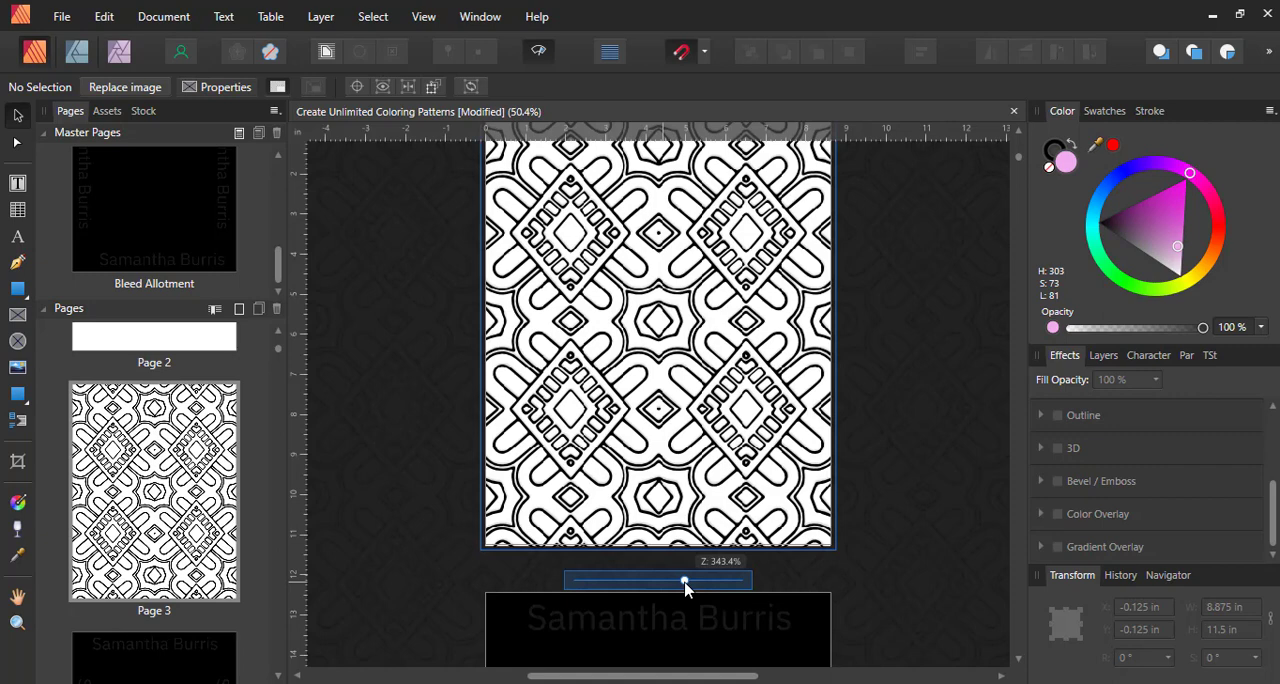
click(874, 386)
scroll(874, 386, up, 3)
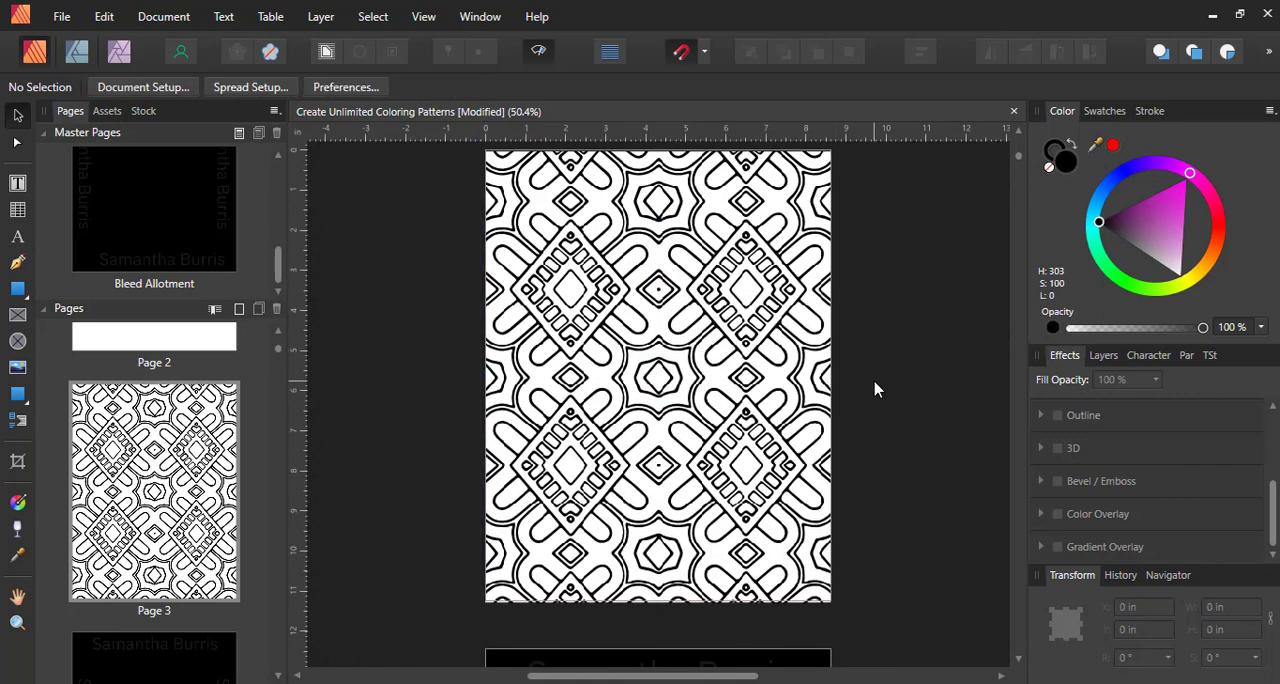
scroll(845, 367, down, 4)
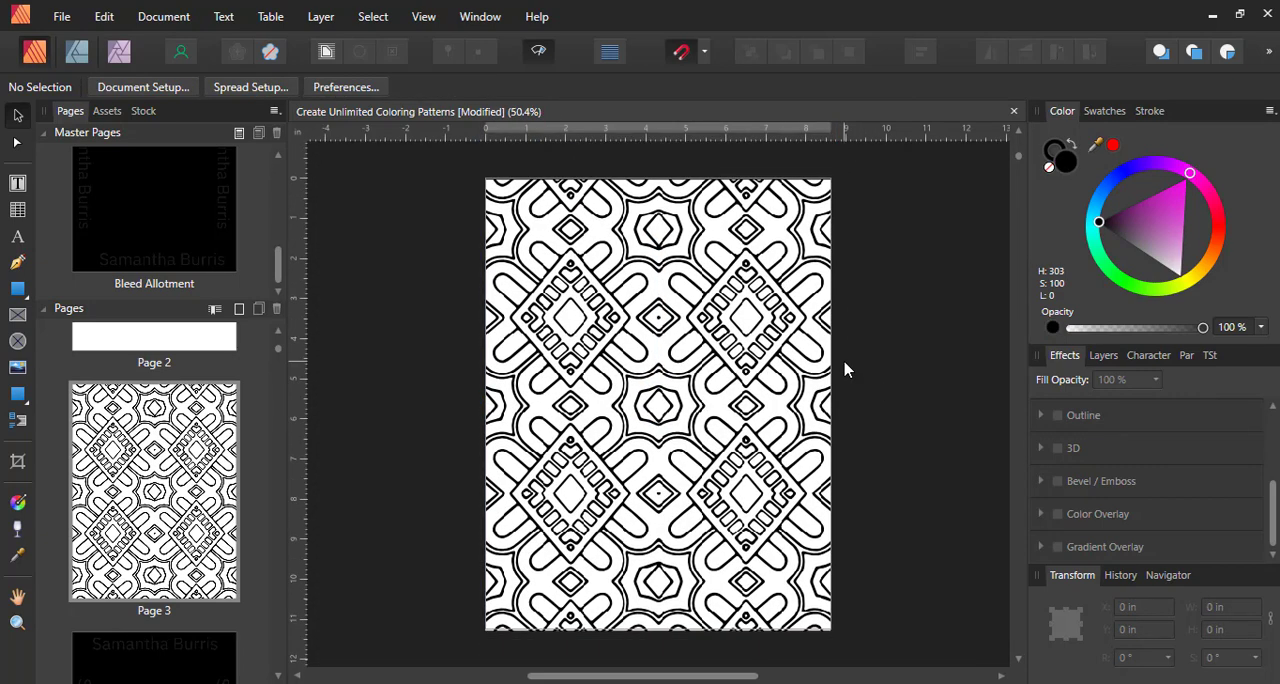
click(667, 420)
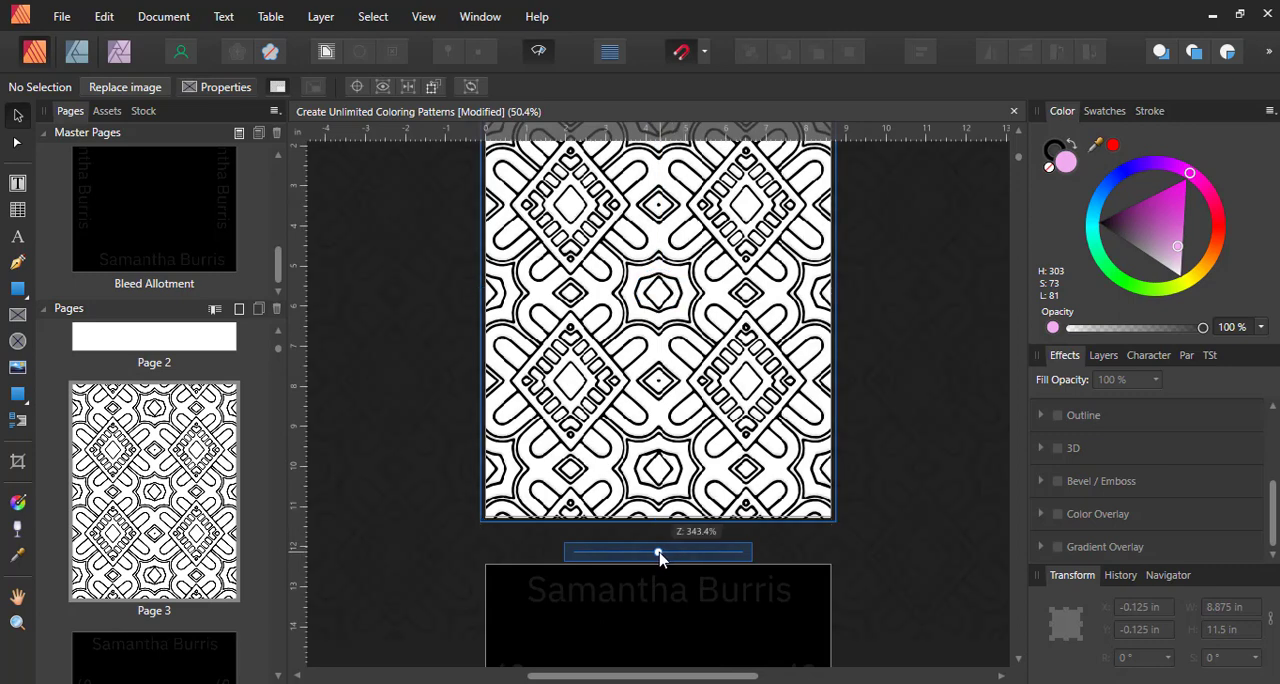
drag(658, 552, 658, 552)
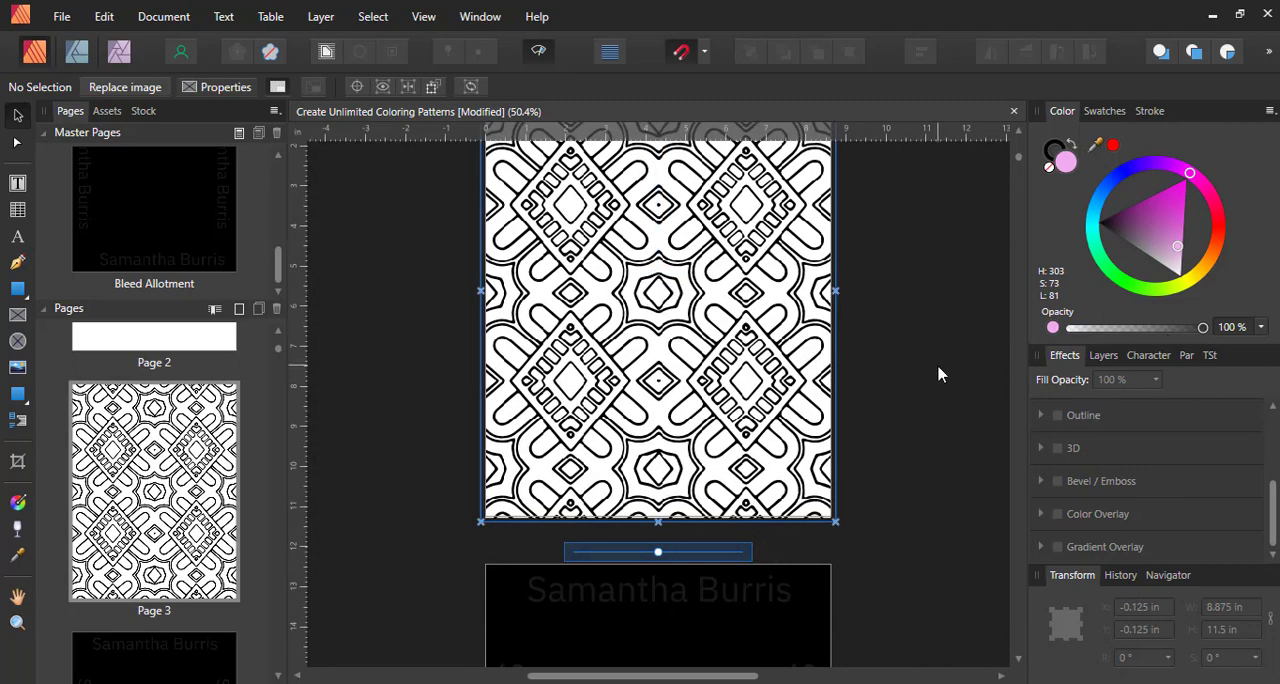
Scale the pattern inside page 5's picture frame to about 270.9% so it fills the page, then deselect it
scroll(938, 374, down, 15)
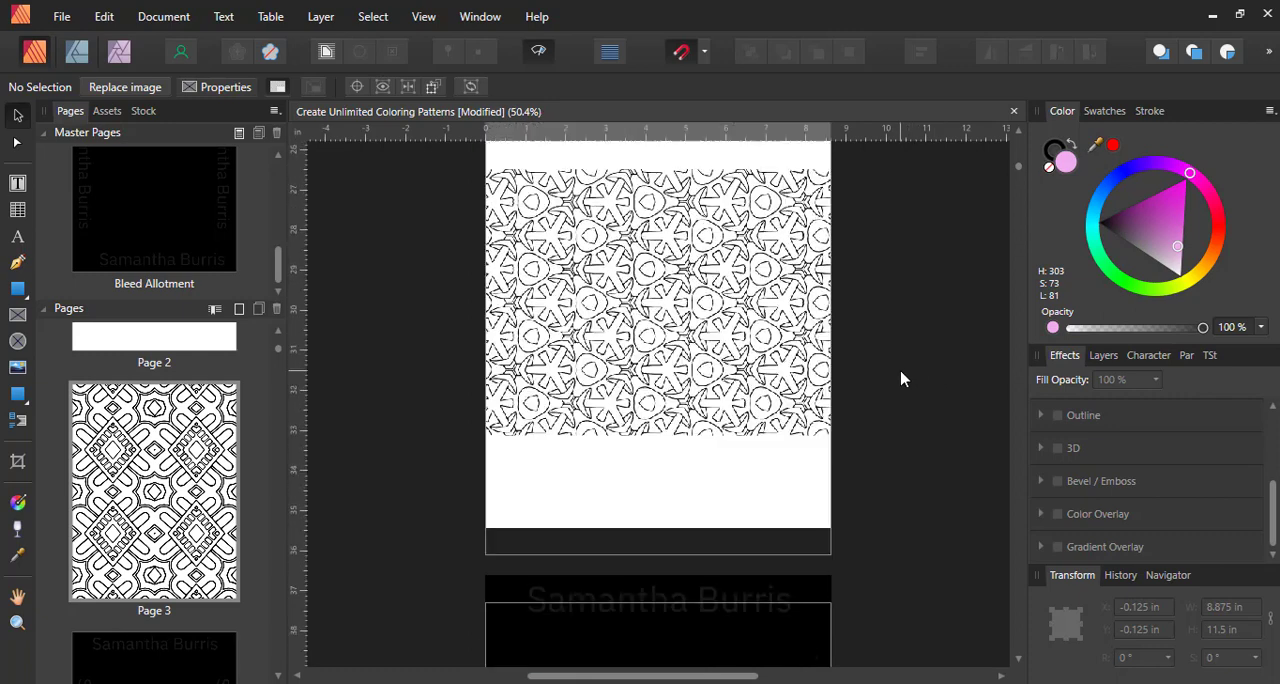
scroll(900, 371, up, 1)
click(755, 366)
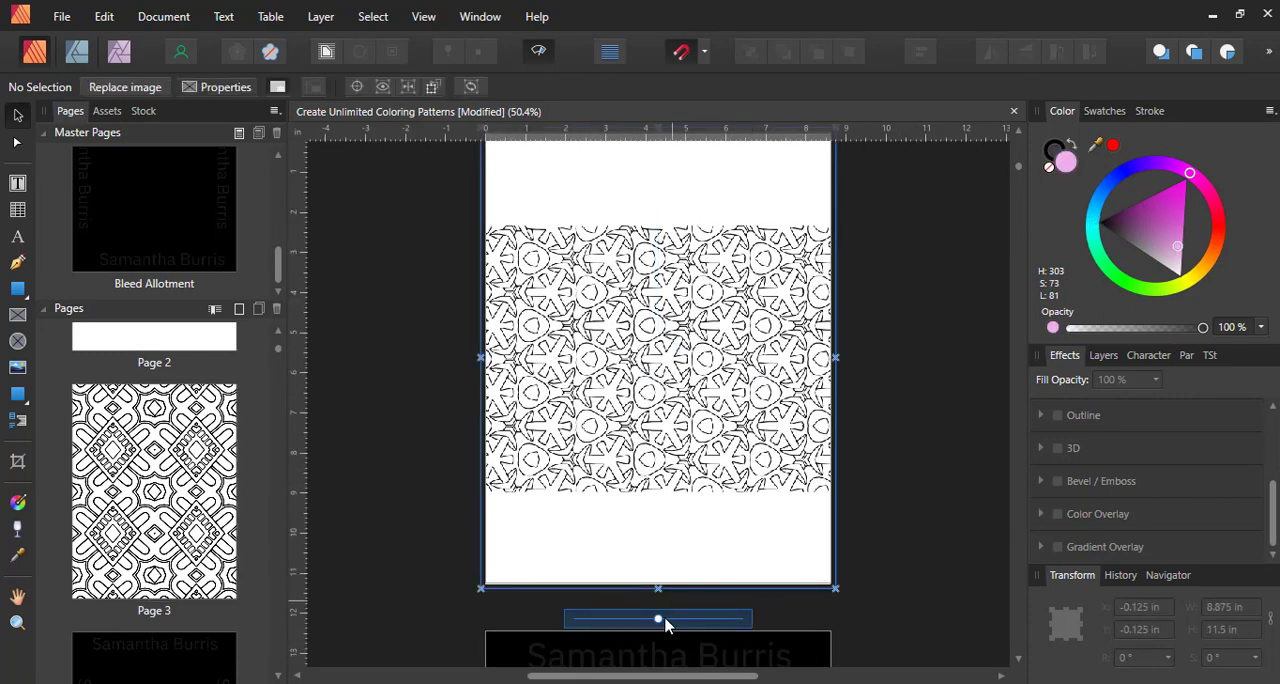
drag(657, 619, 770, 623)
drag(660, 619, 785, 627)
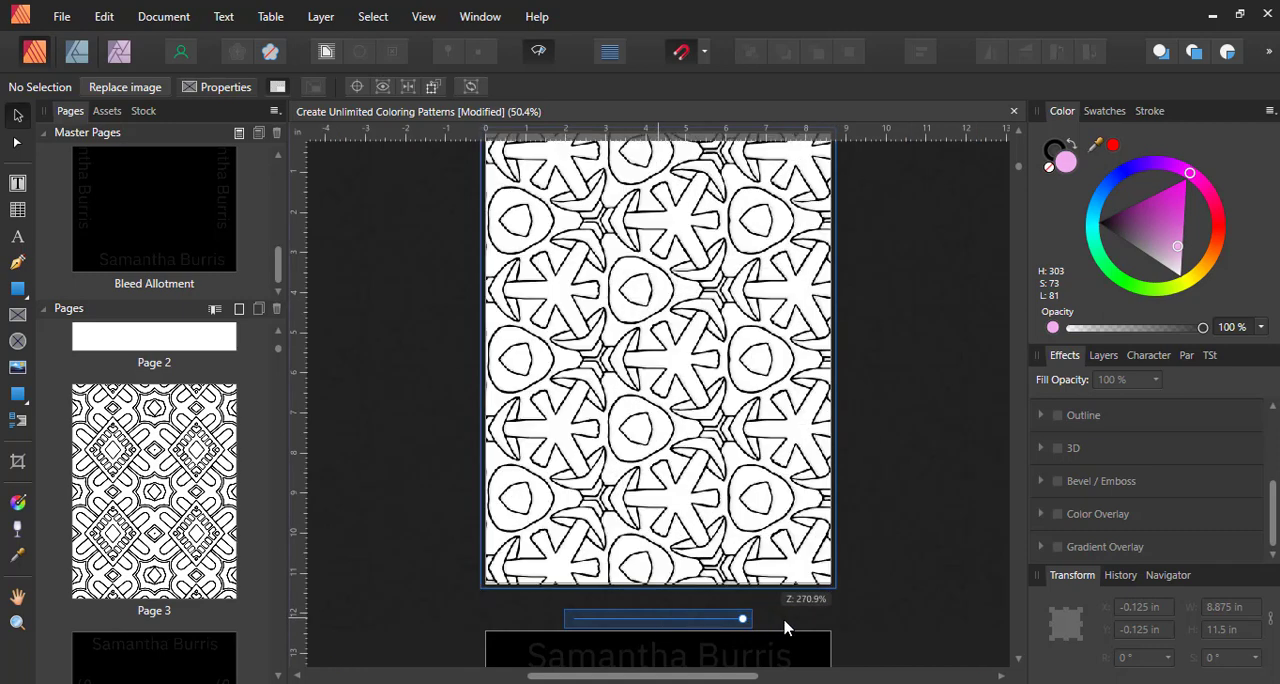
click(955, 437)
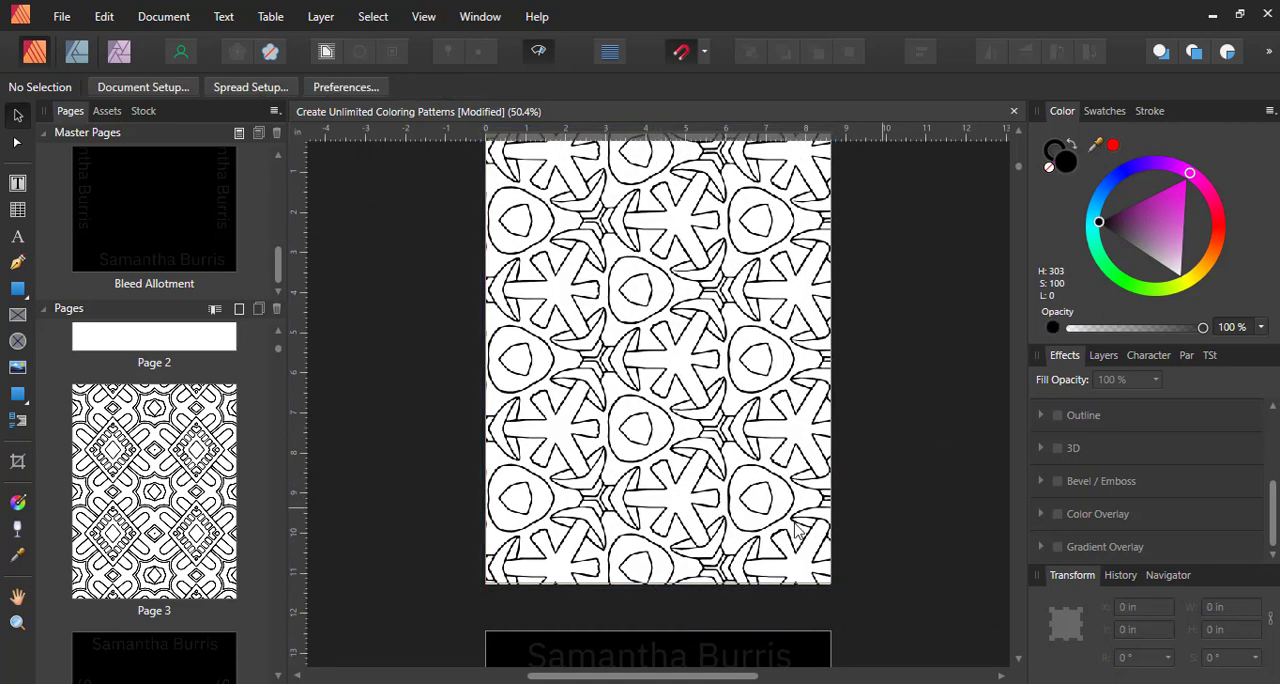
Enlarge the pattern inside page 5's picture frame further, to about 340.6% scale, and deselect it
click(718, 500)
scroll(880, 482, up, 1)
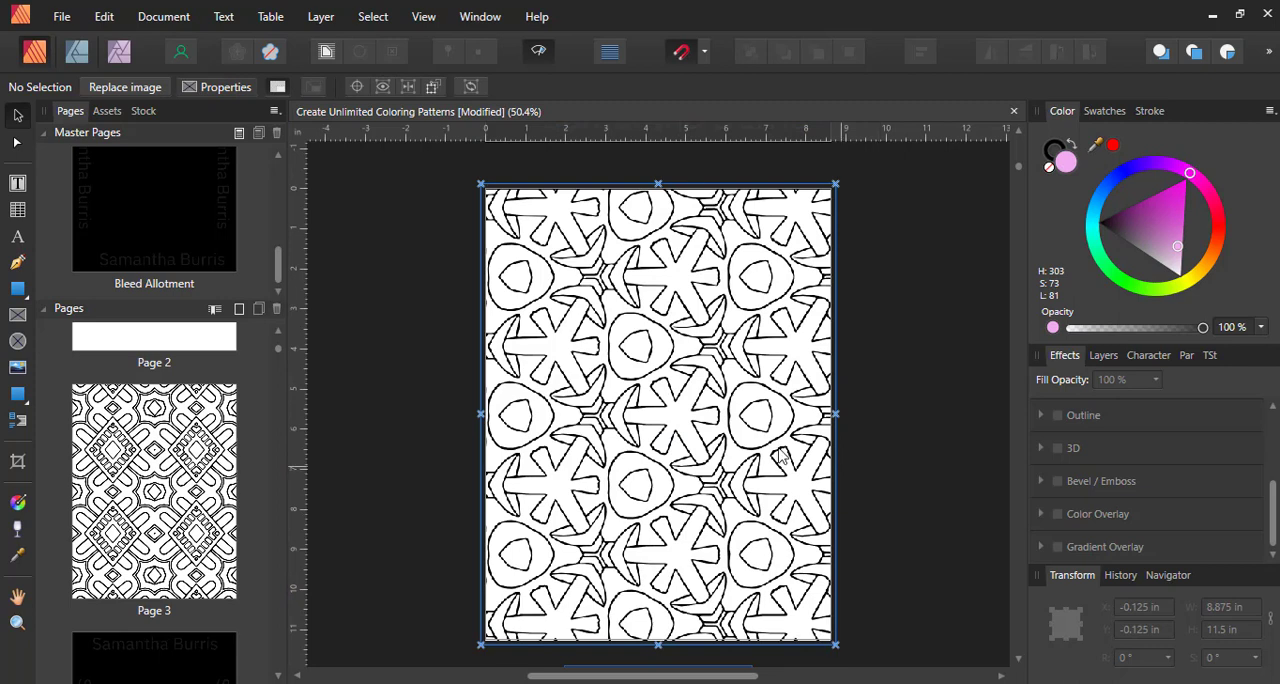
scroll(800, 505, down, 1)
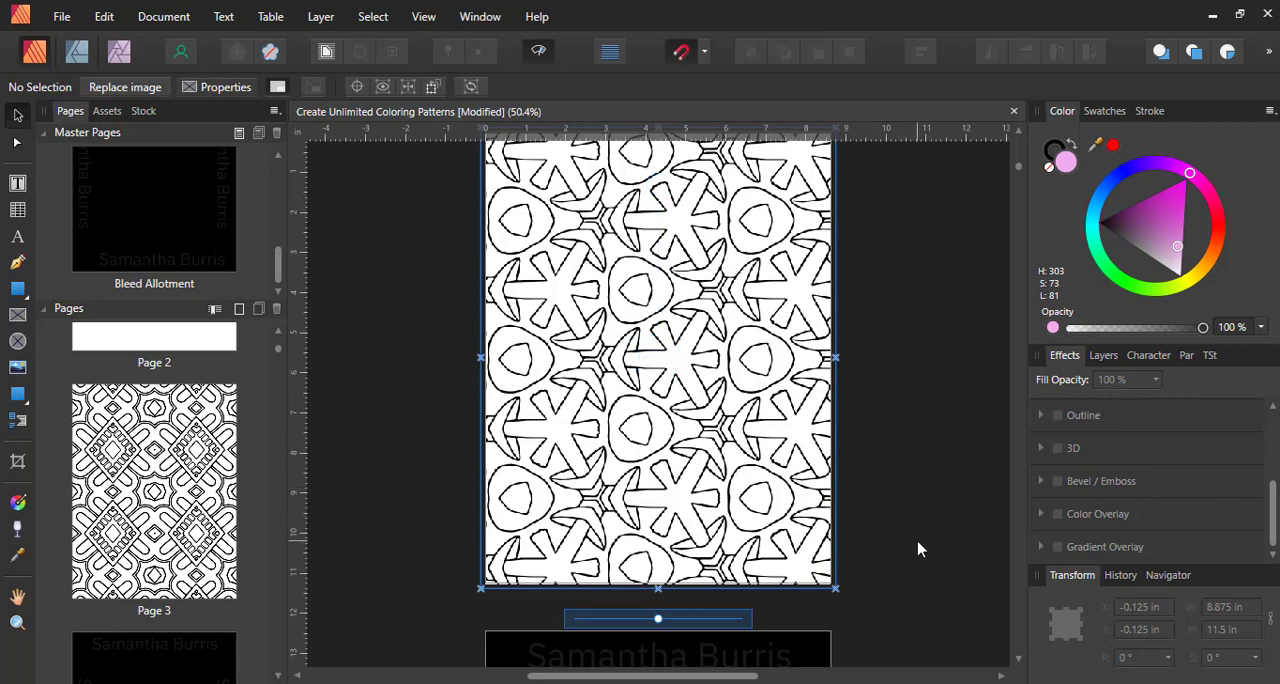
drag(658, 620, 684, 620)
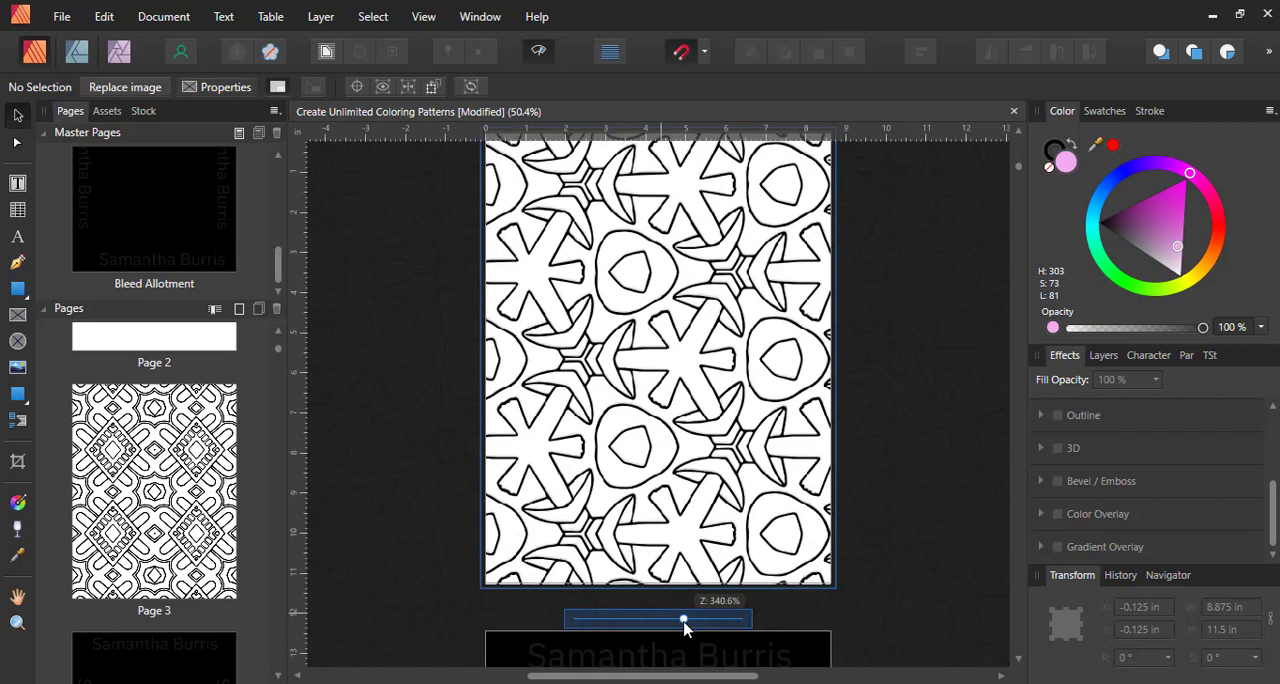
click(880, 540)
scroll(878, 543, up, 3)
Scale the pattern inside page 7's picture frame to 350% so it fills the page, and rotate it slightly clockwise within the frame
scroll(878, 543, down, 12)
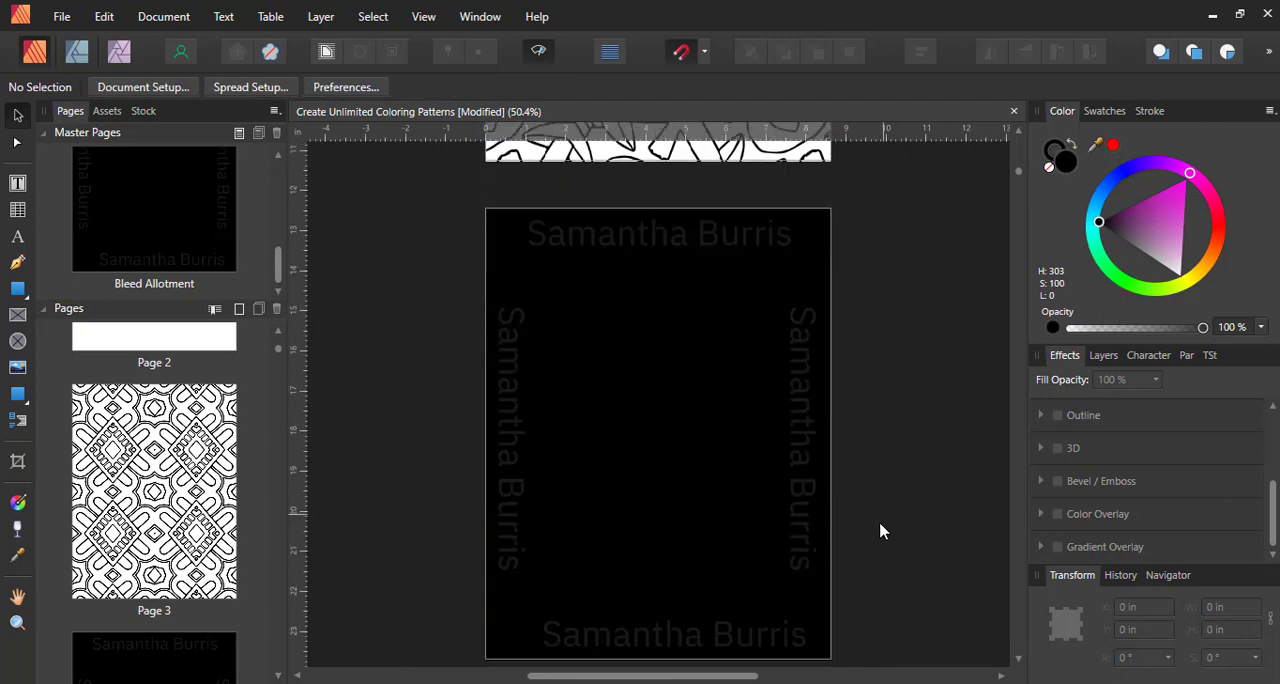
click(685, 398)
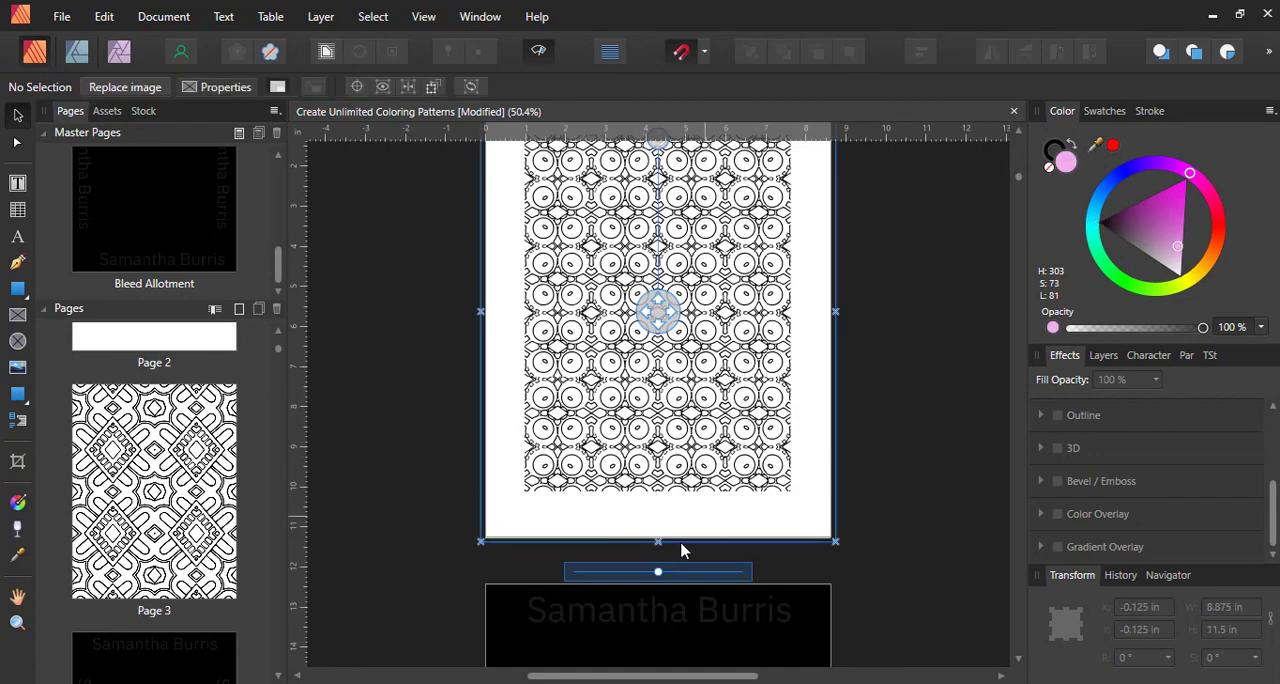
drag(660, 572, 737, 582)
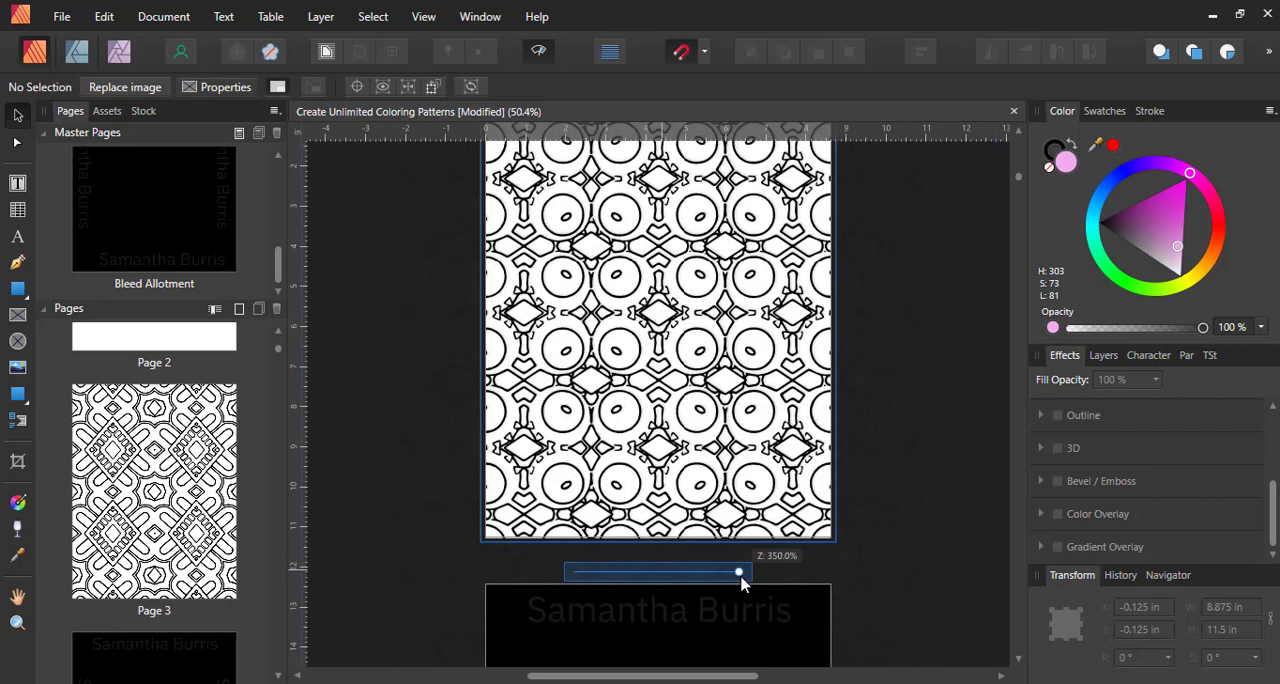
click(965, 429)
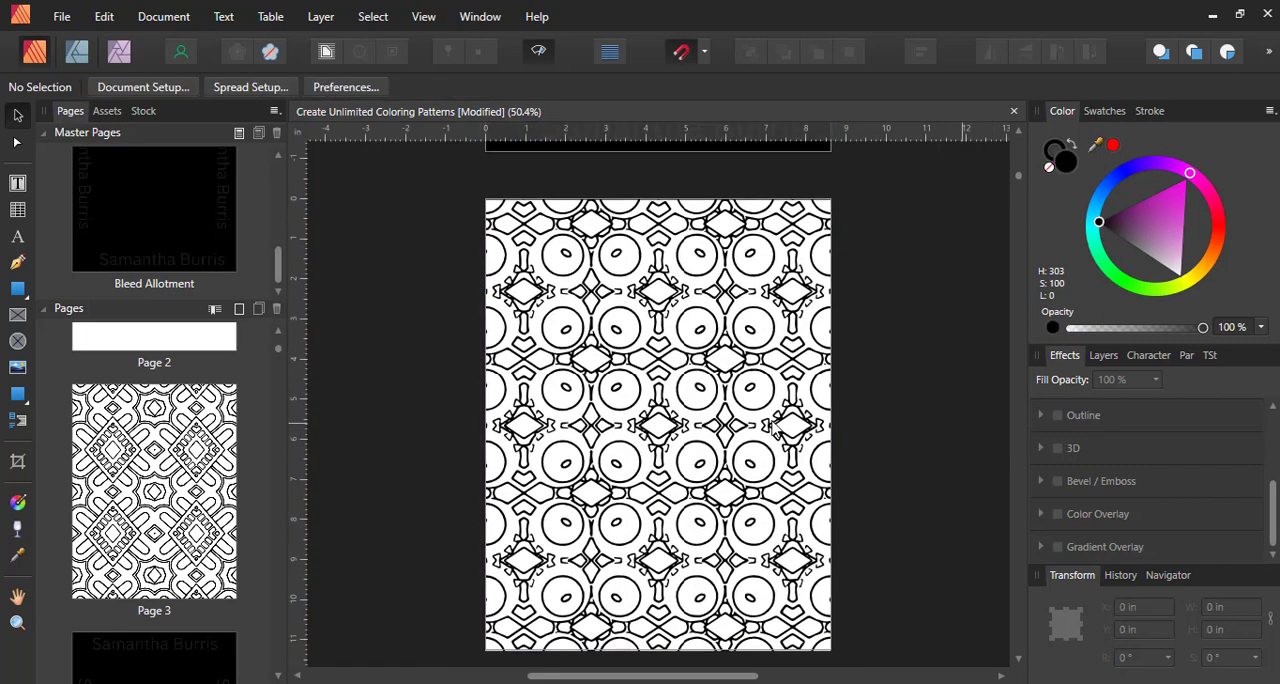
click(768, 428)
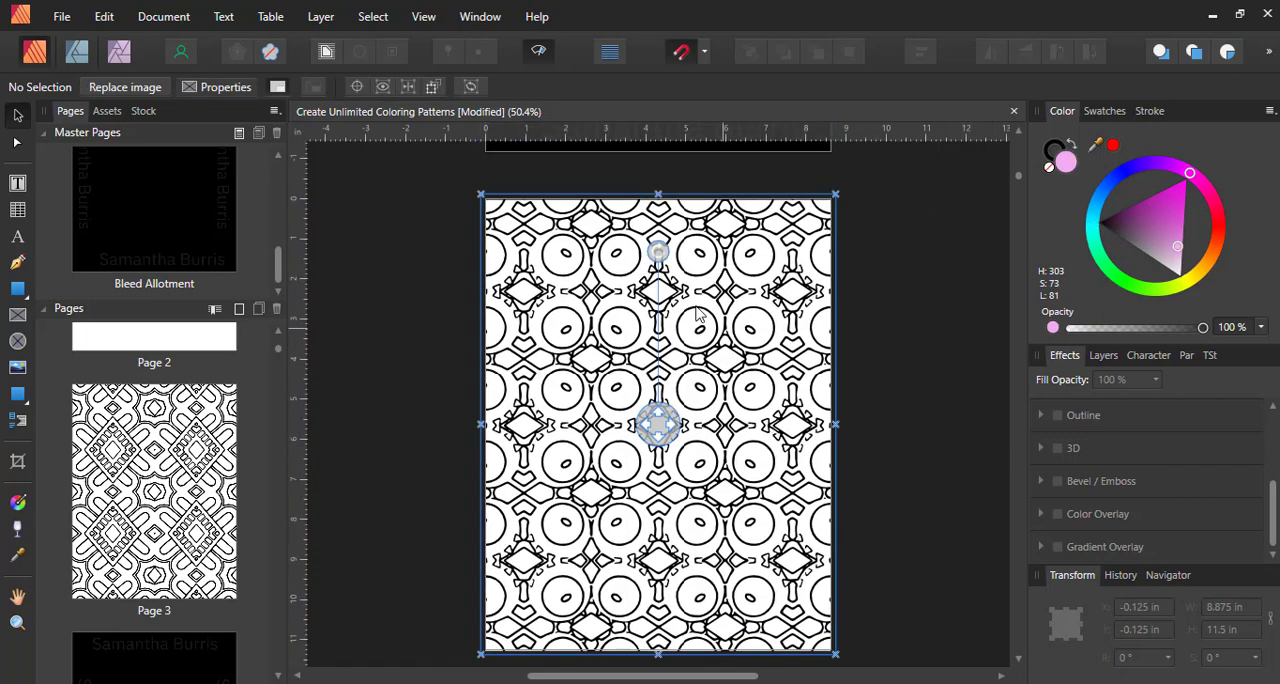
drag(657, 249, 721, 263)
click(970, 463)
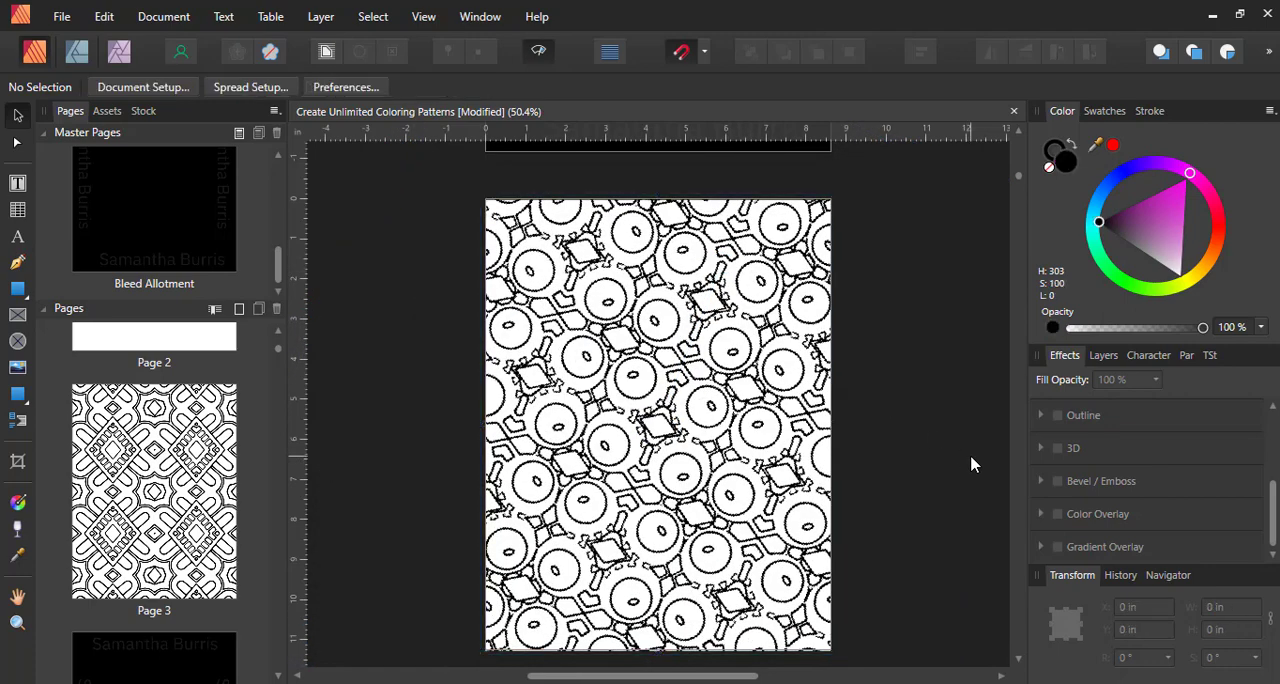
Enlarge the rotated pattern inside page 7's picture frame to 400% scale and deselect it
click(718, 379)
scroll(714, 620, down, 1)
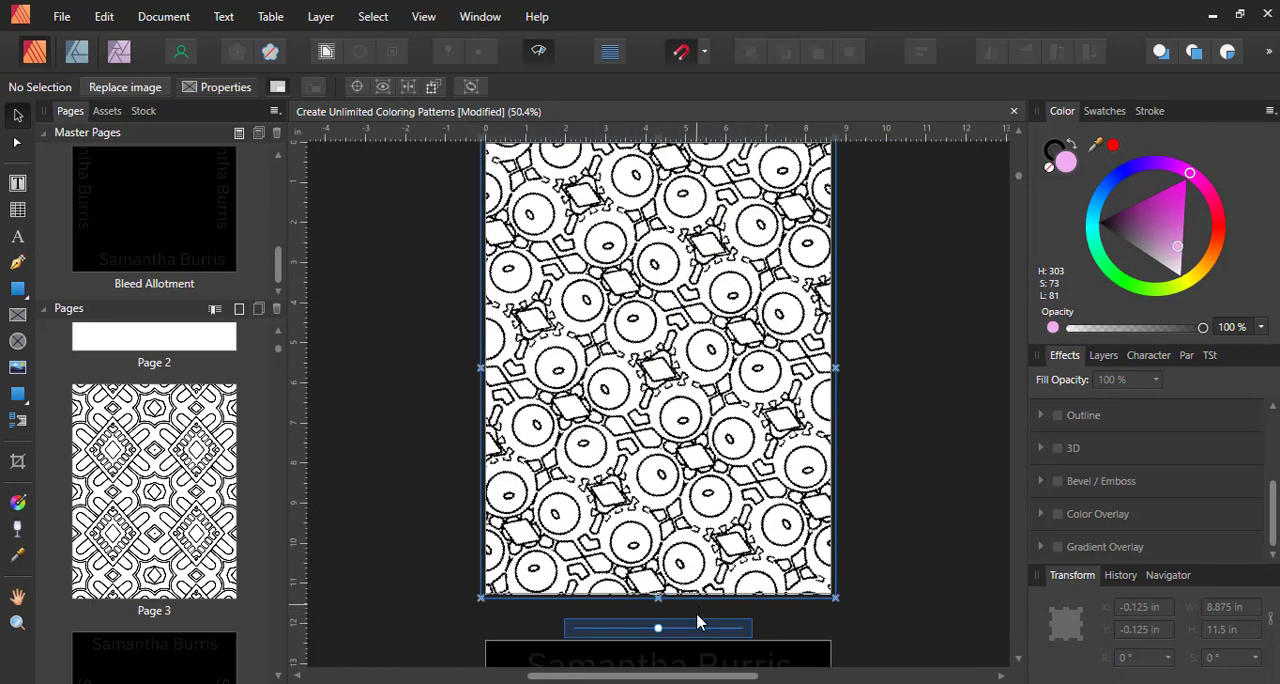
drag(657, 634, 670, 634)
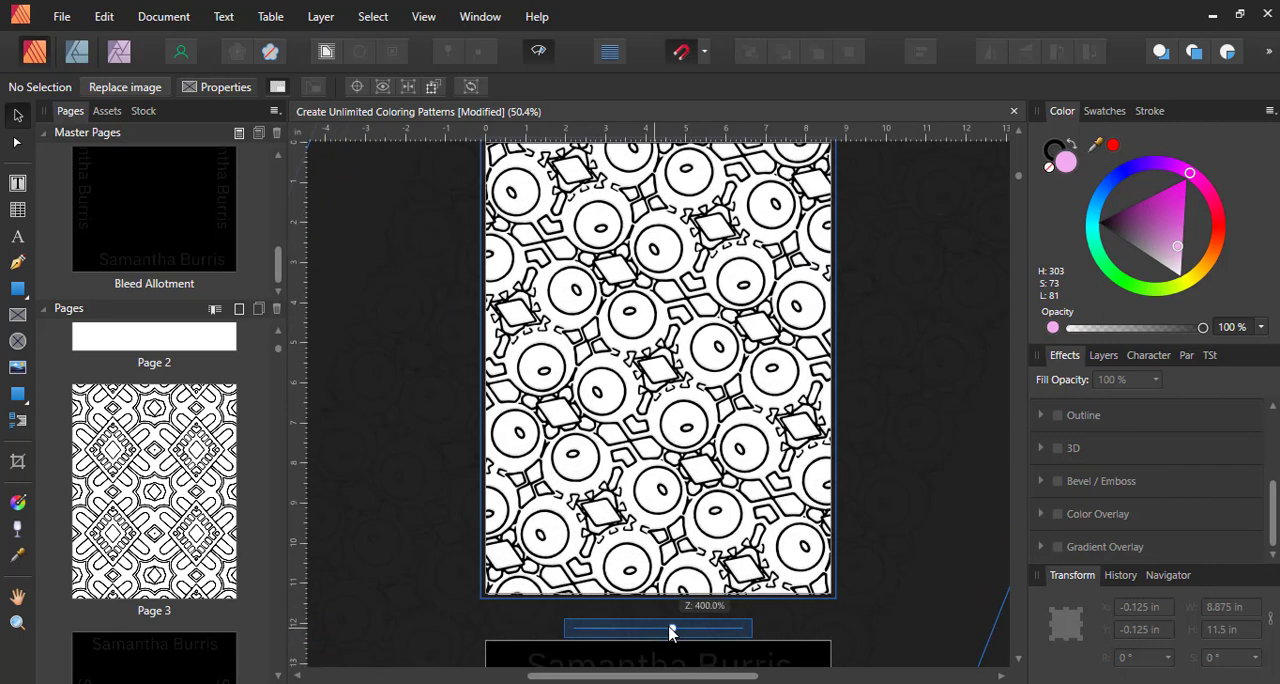
click(914, 492)
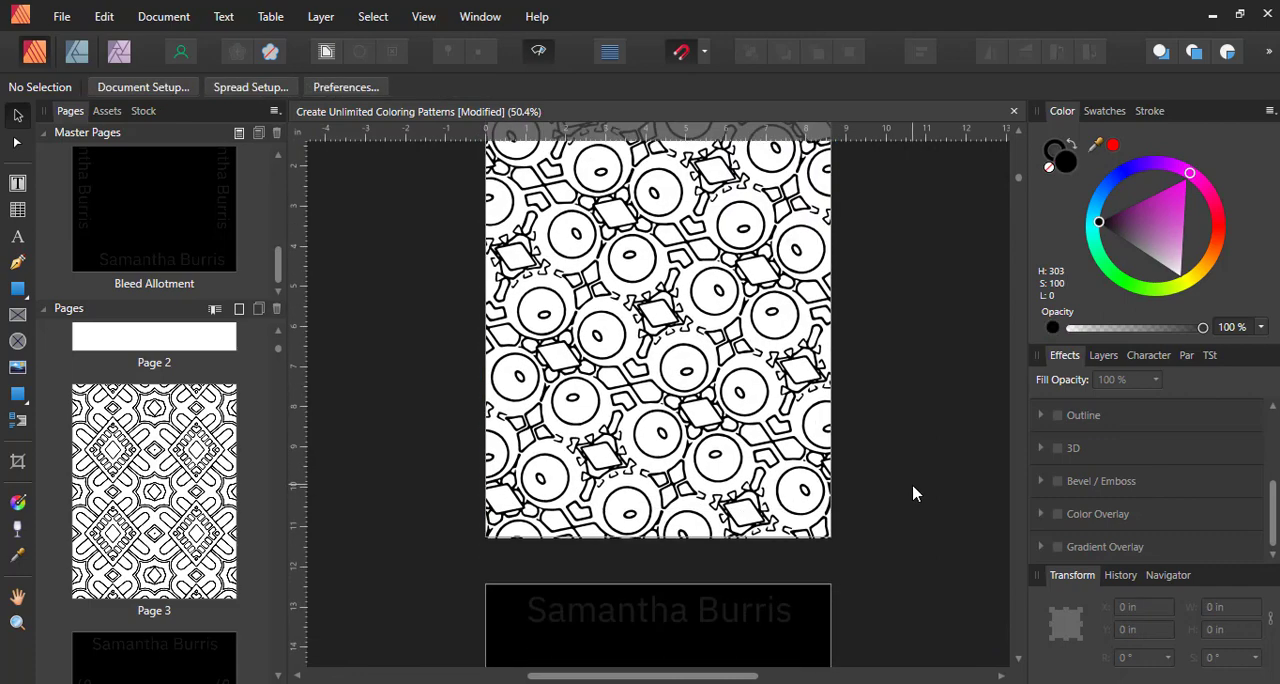
Scale up the pattern inside page 9's picture frame until it covers the whole page, and deselect it
scroll(912, 494, down, 8)
click(675, 452)
scroll(675, 452, down, 2)
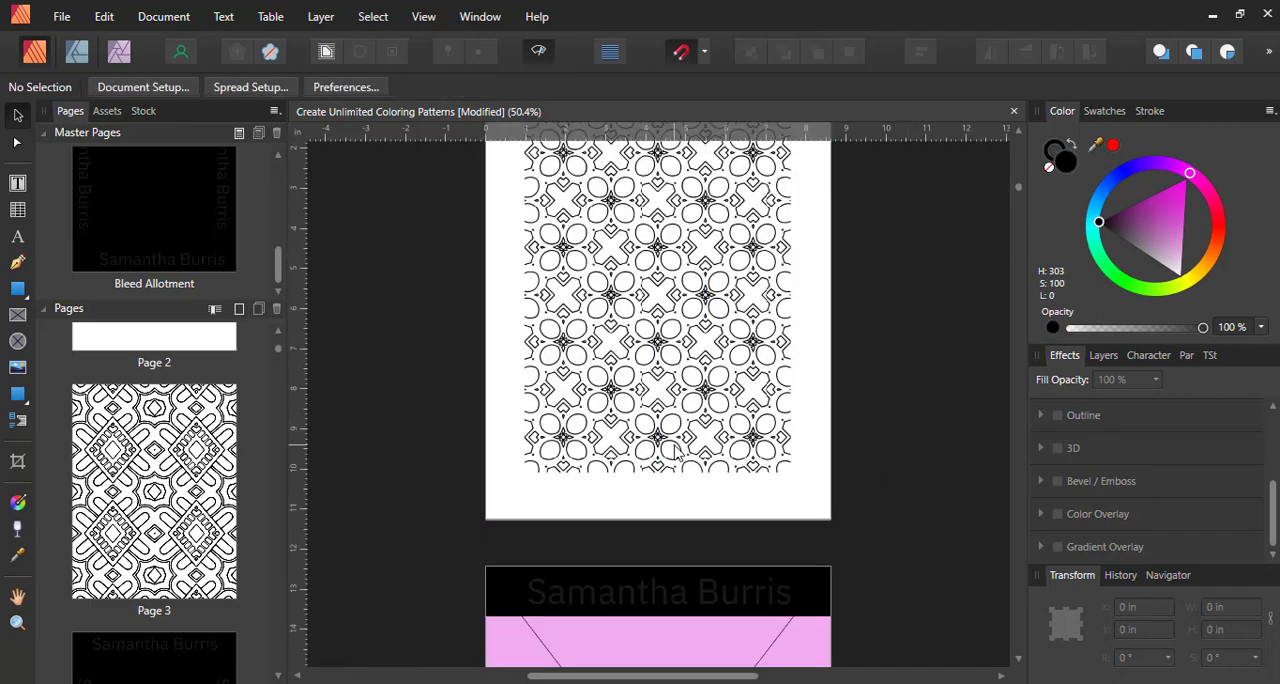
click(675, 454)
drag(660, 554, 737, 560)
scroll(826, 443, up, 3)
click(883, 443)
scroll(883, 443, down, 3)
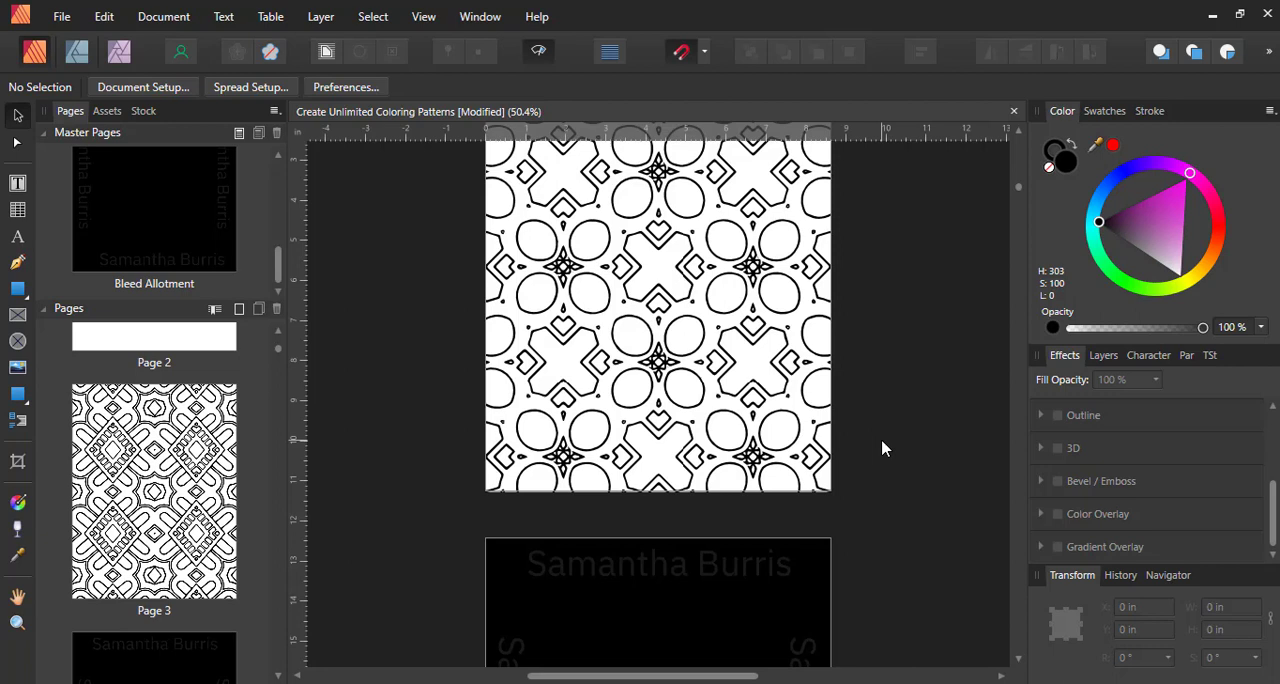
Open the master page with the pink picture frame, shift the frame sideways to about X 0.718 in, and check the effect on page 3
click(652, 384)
drag(279, 264, 277, 170)
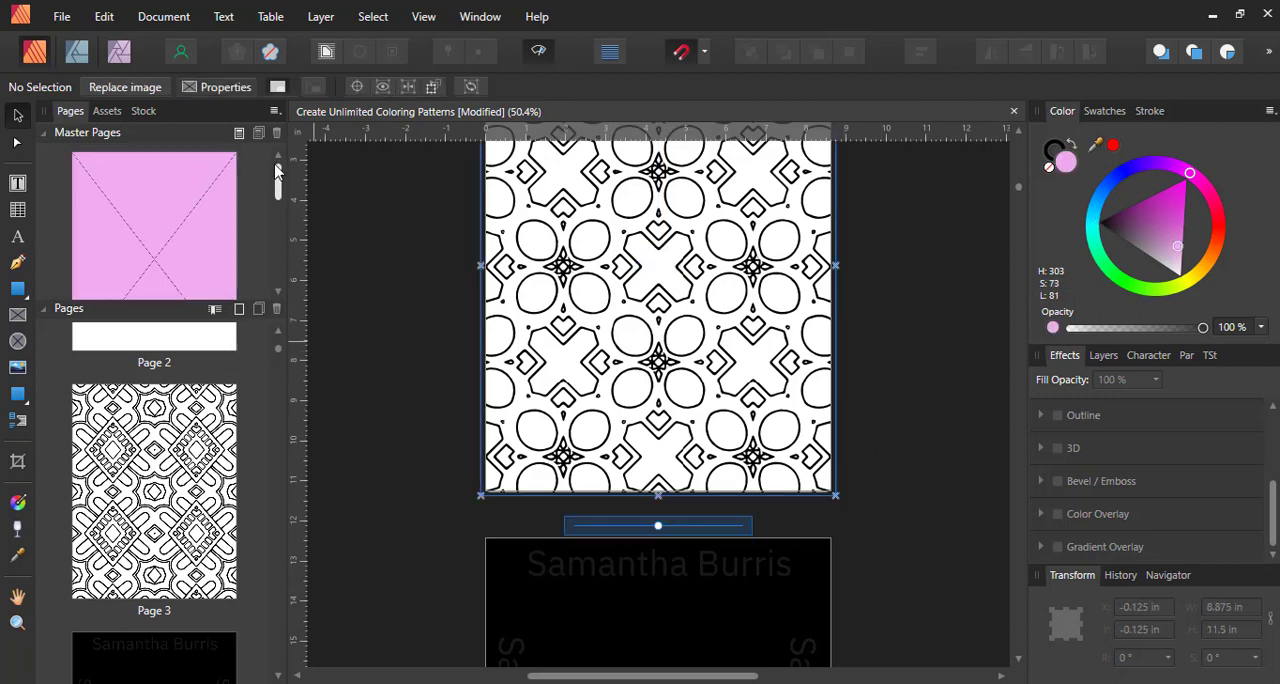
double_click(172, 188)
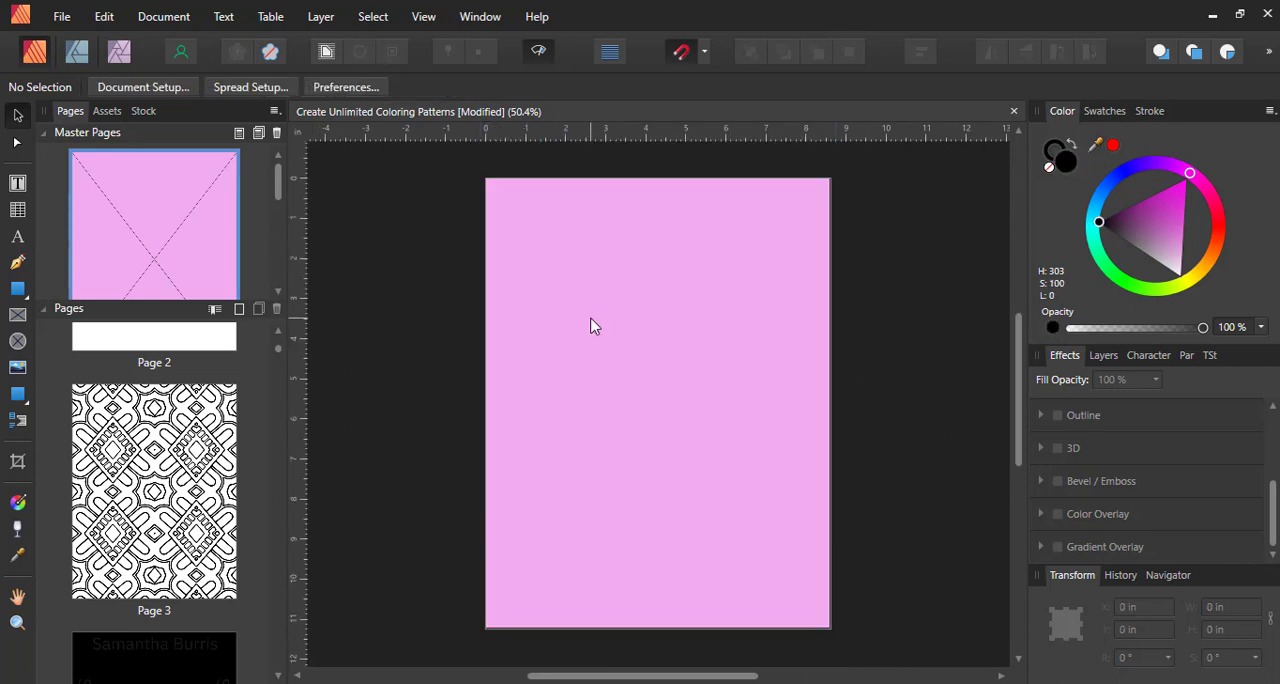
click(591, 326)
drag(598, 318, 624, 318)
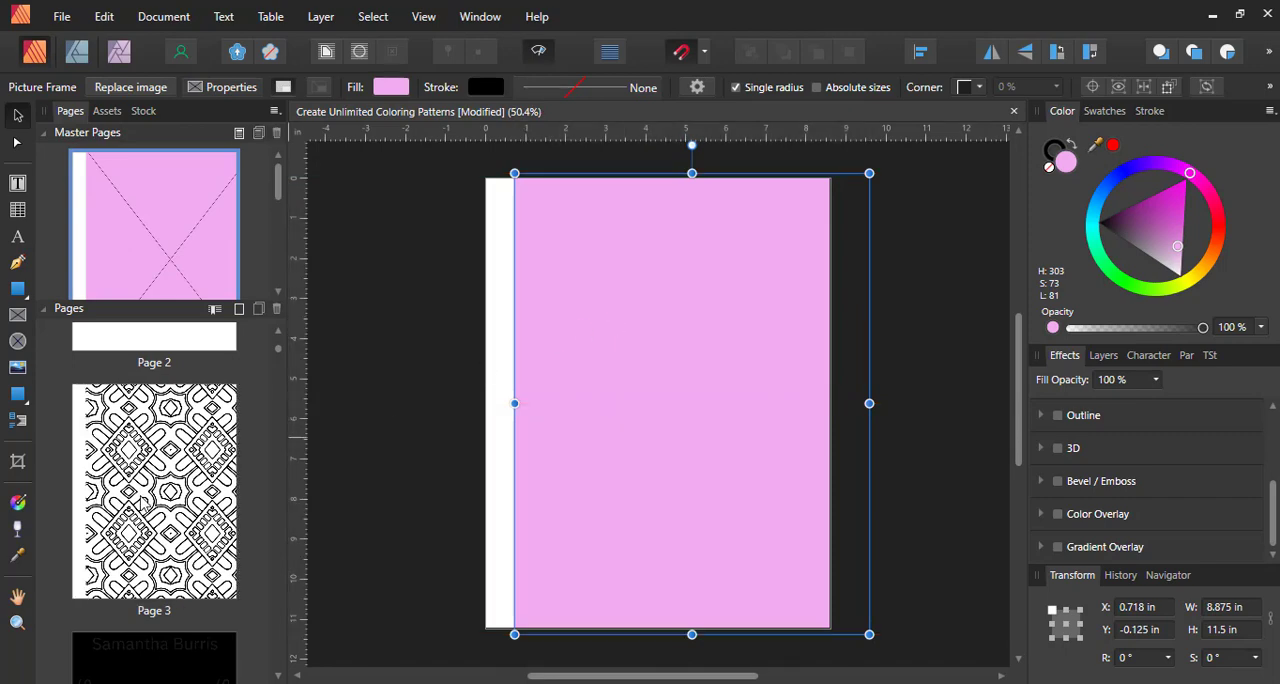
drag(148, 502, 541, 428)
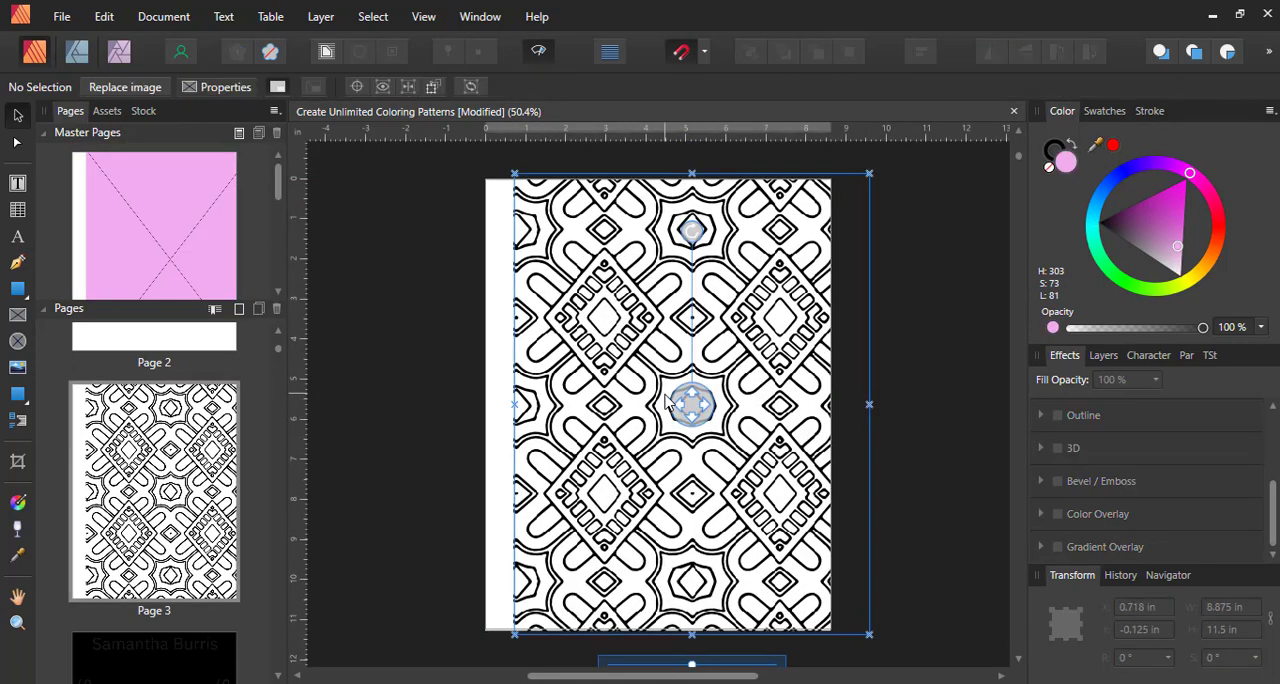
Add a 7 pt stroke to the master page's picture frame and check the effect on page 3
double_click(196, 252)
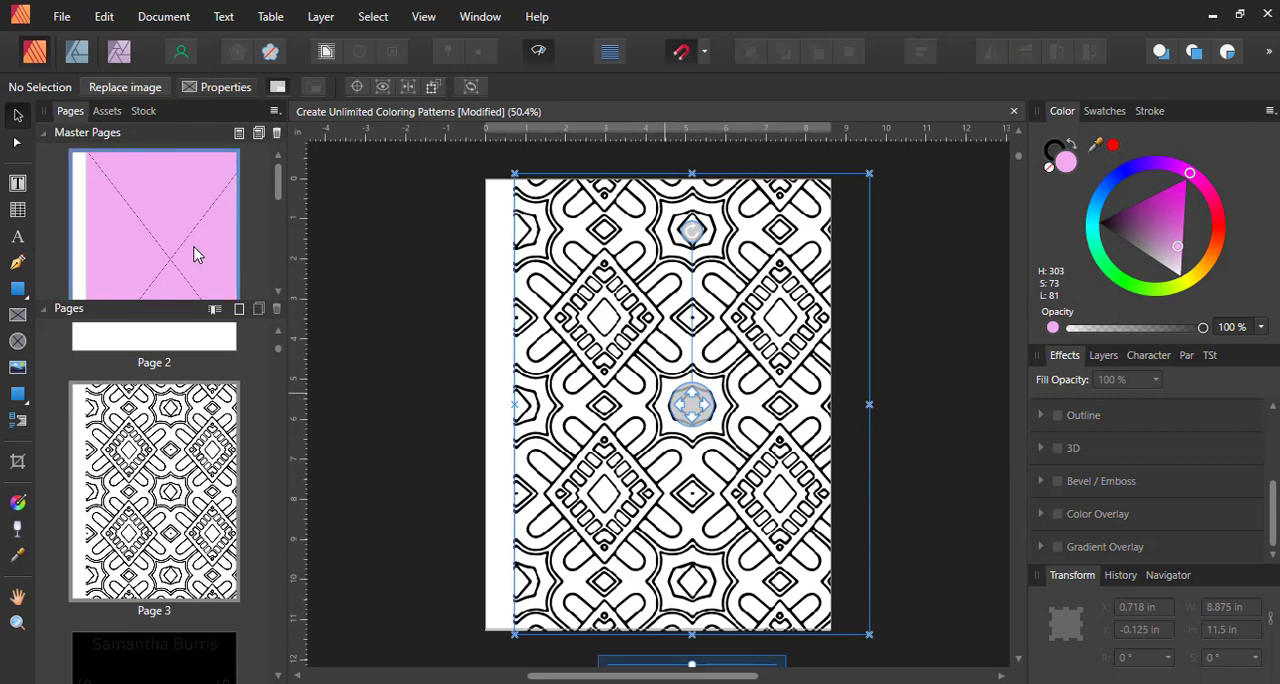
click(554, 292)
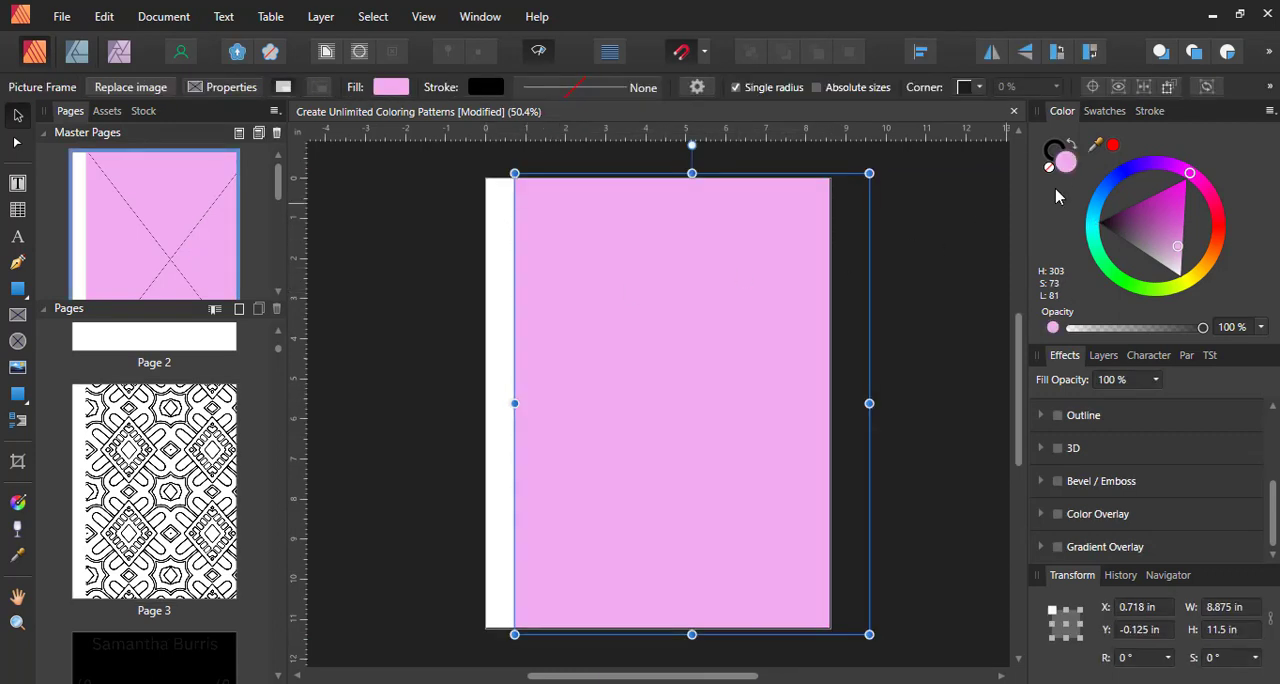
click(1148, 112)
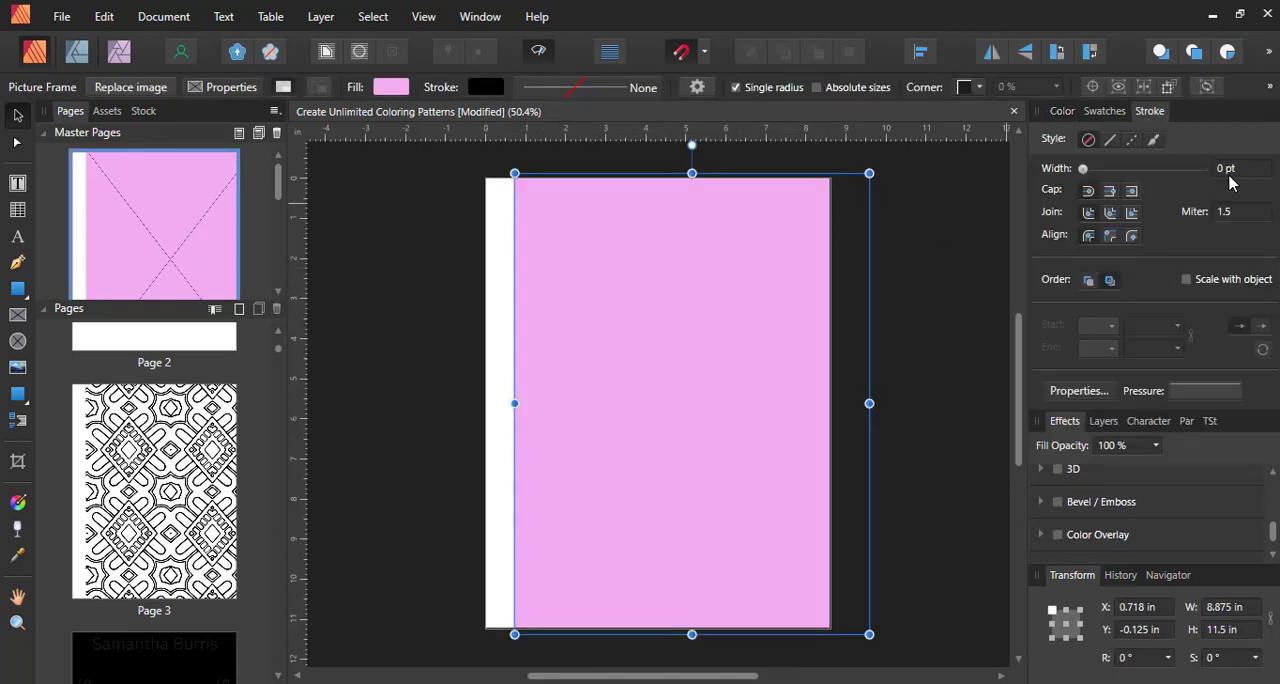
click(1238, 171)
text(7)
key(Return)
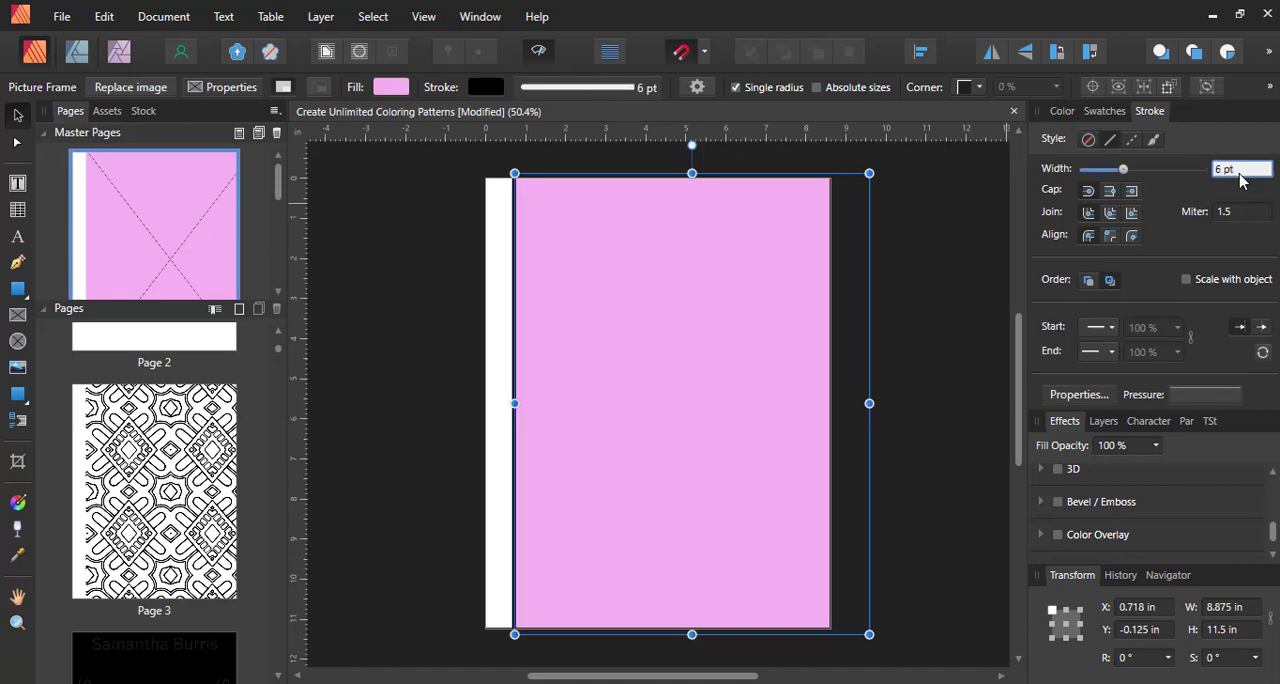
click(943, 265)
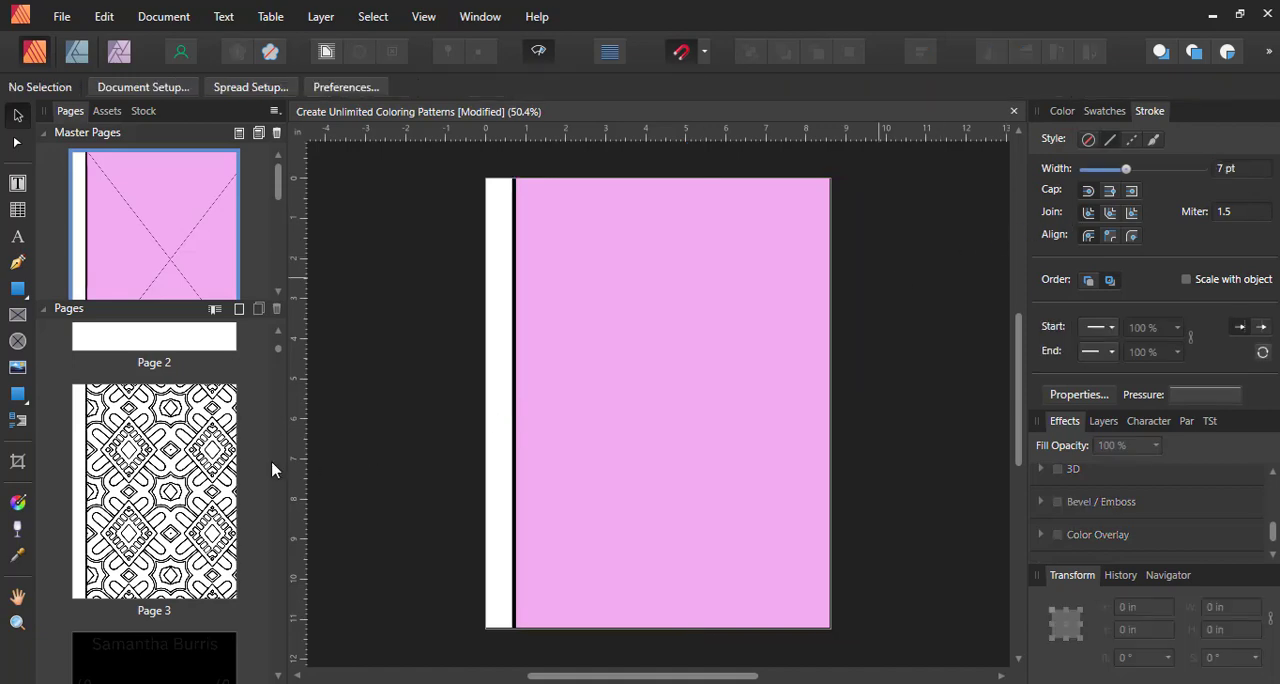
click(180, 495)
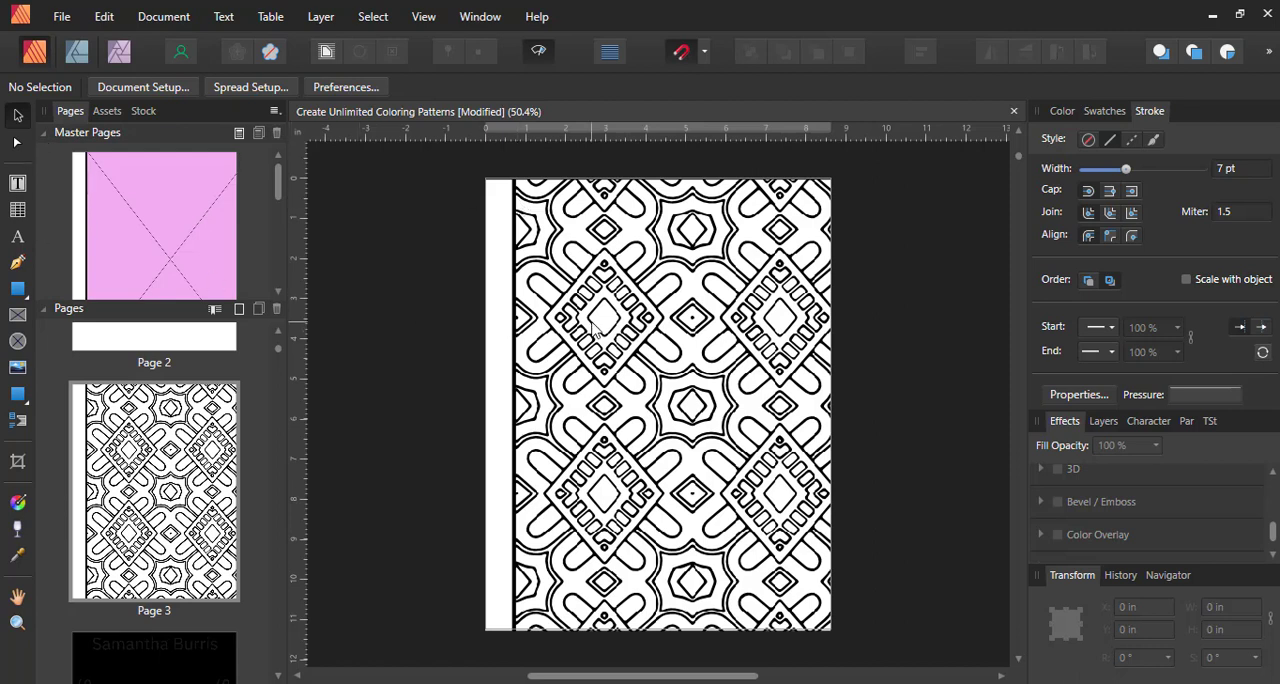
Undo the stroke and the sideways move of the master page's picture frame
key(ctrl+z)
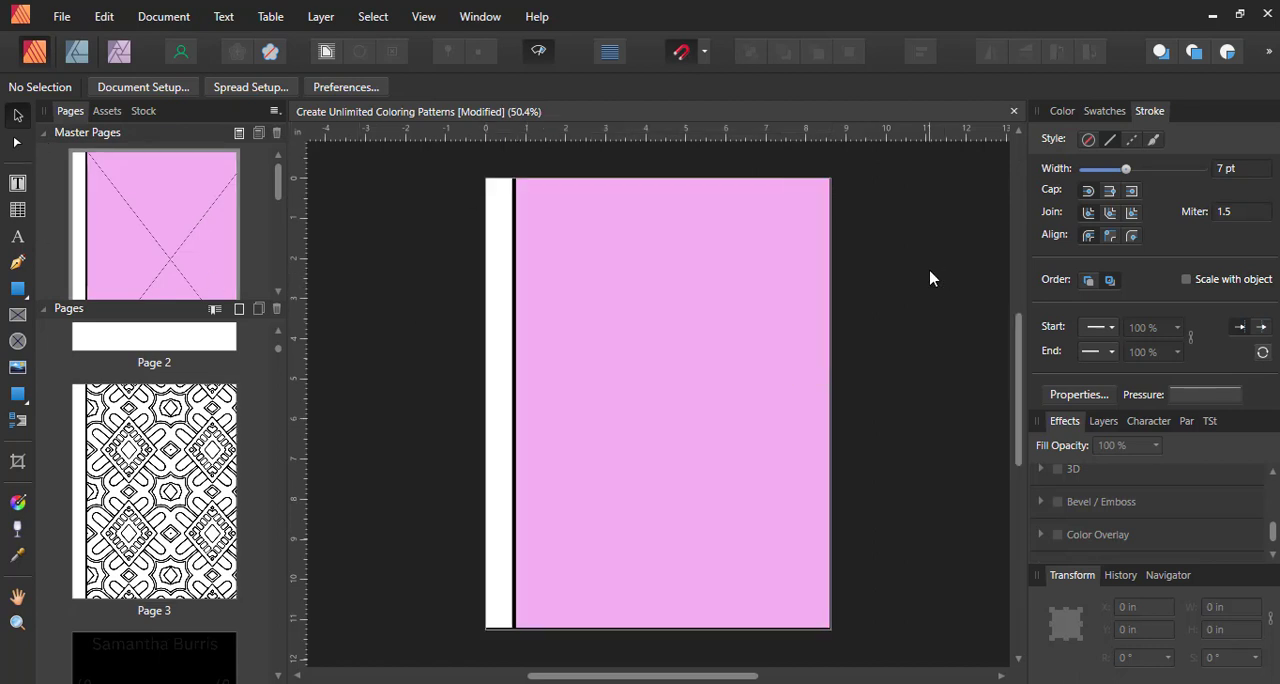
key(ctrl+z)
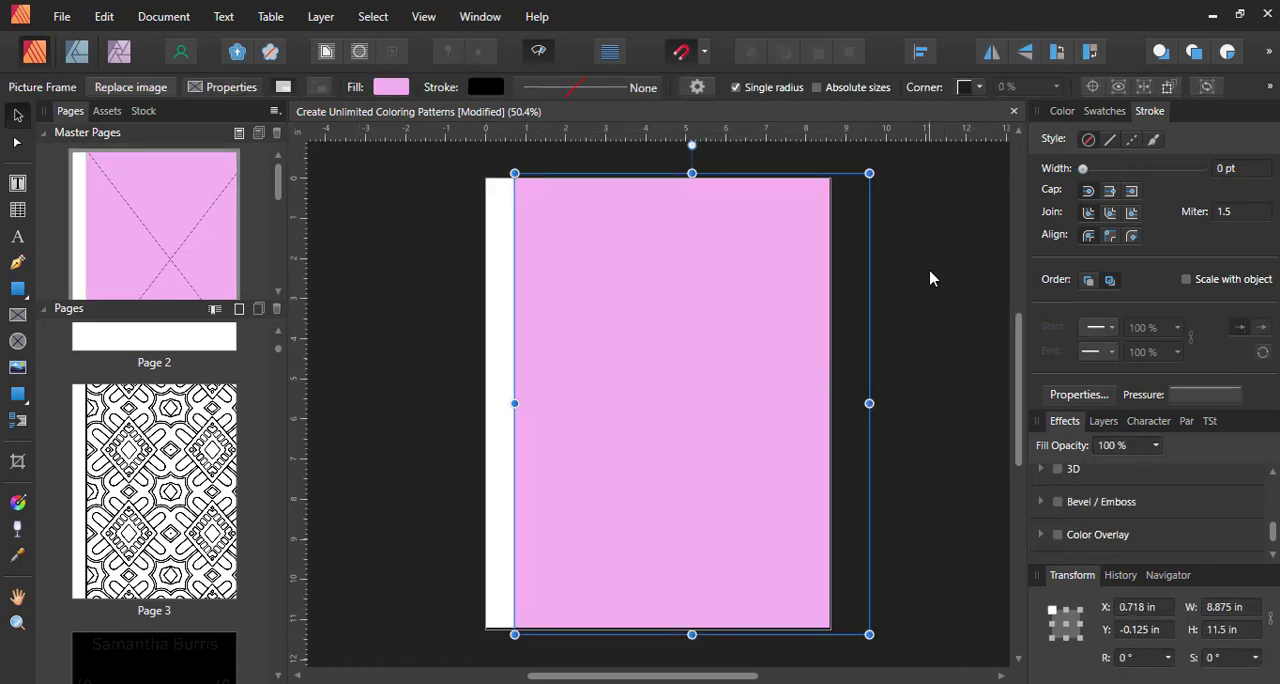
key(ctrl+z)
key(ctrl+z)
key(ctrl+z)
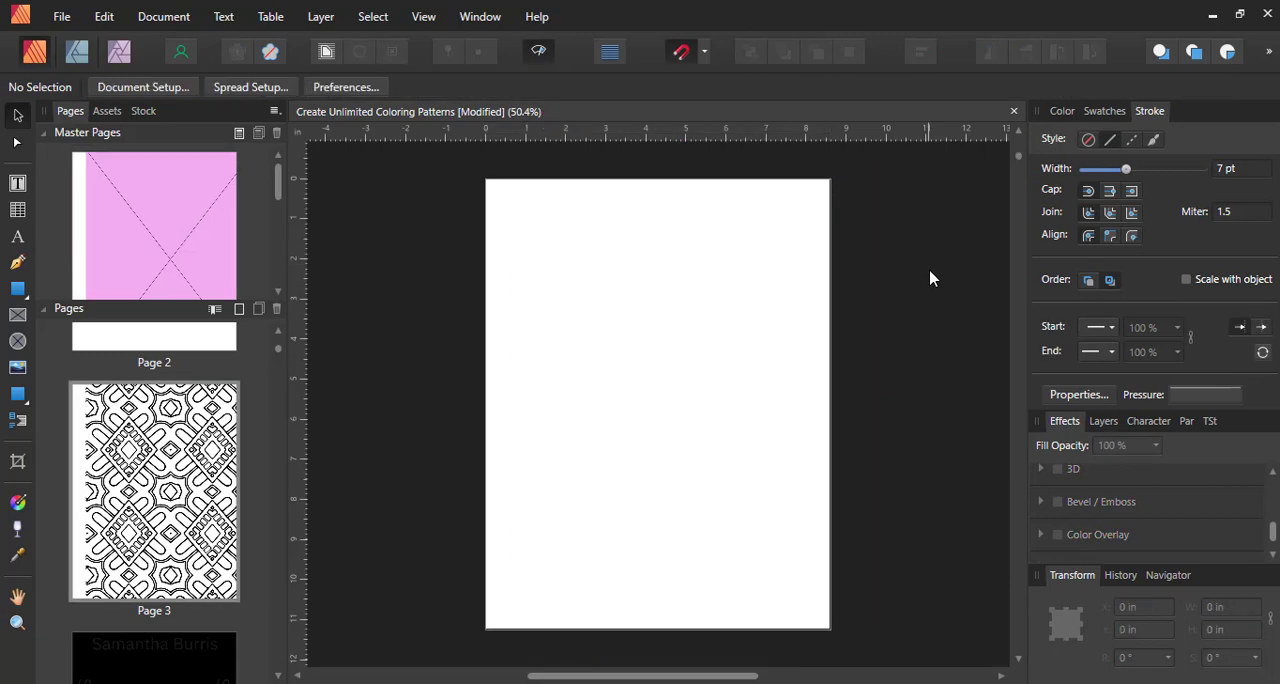
key(ctrl+z)
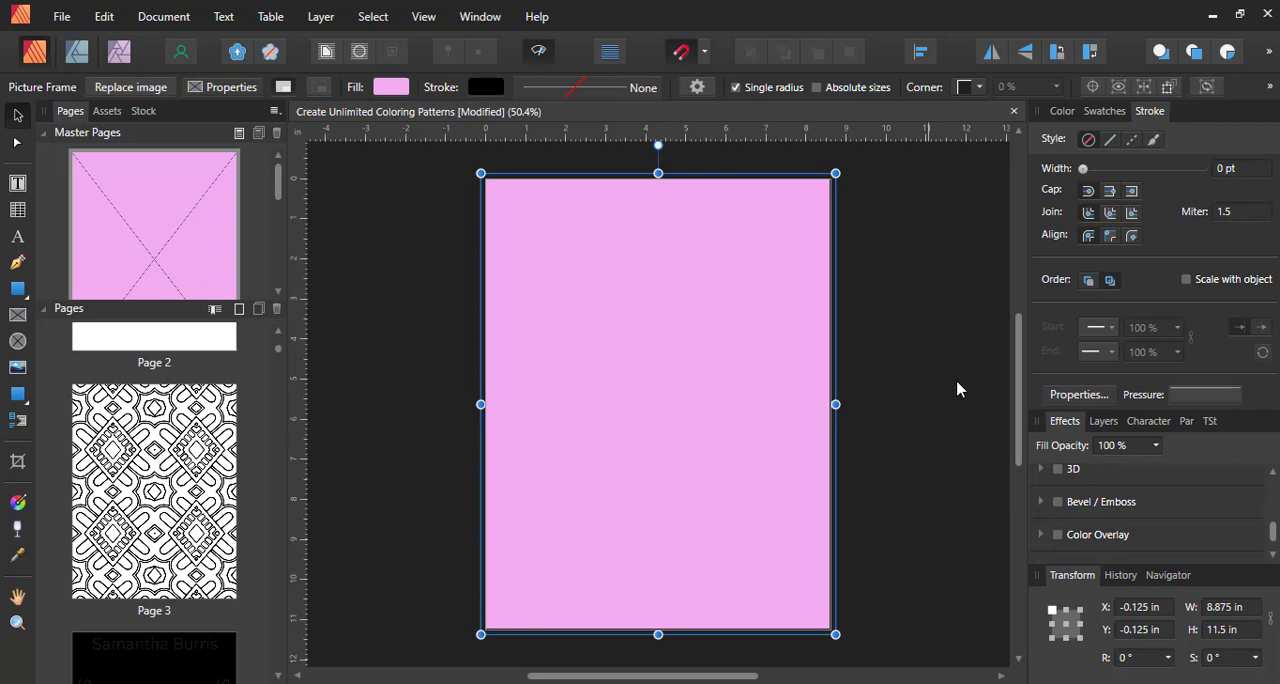
Open page 11 and scale up the pattern inside its picture frame until it covers the whole page, then deselect it
scroll(330, 374, down, 5)
drag(280, 349, 284, 381)
scroll(214, 485, up, 5)
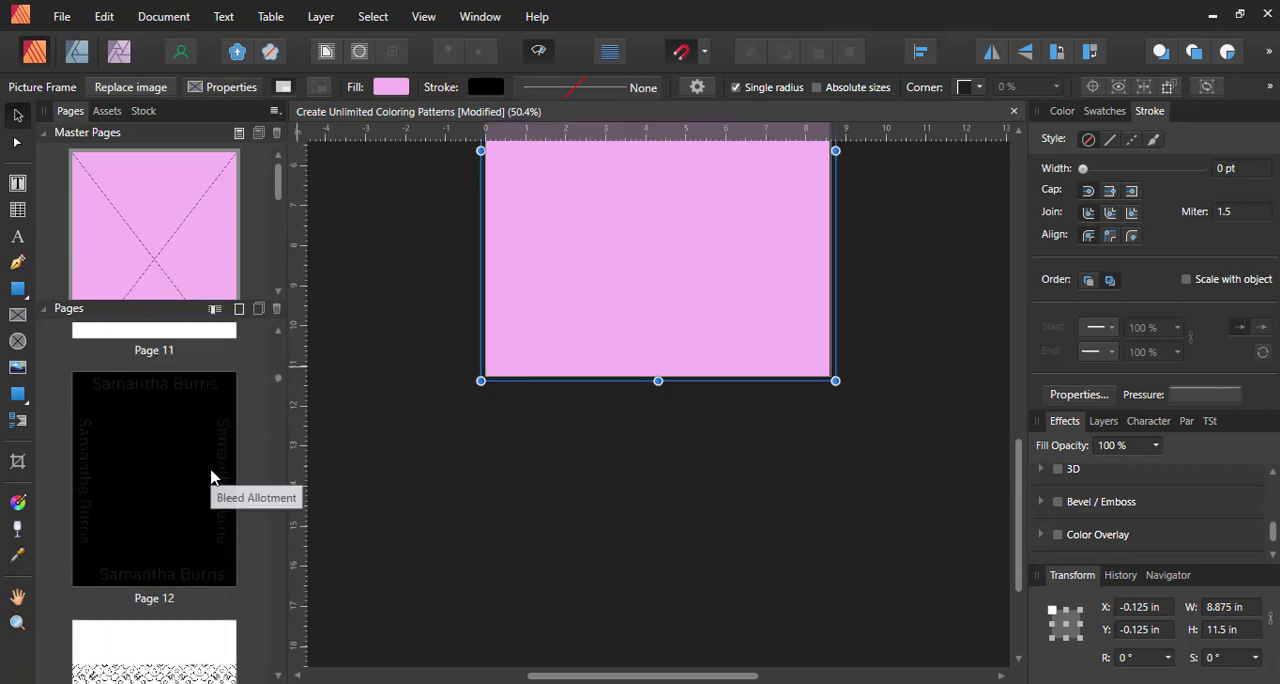
scroll(277, 363, up, 6)
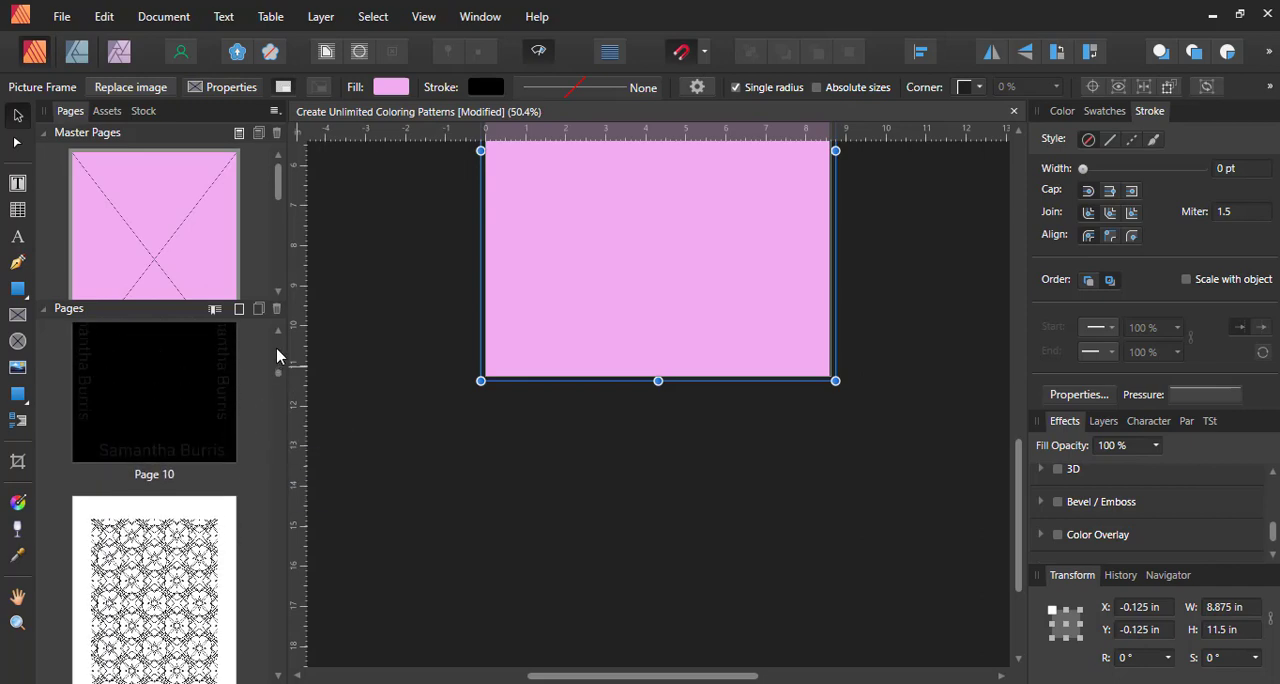
scroll(251, 471, down, 5)
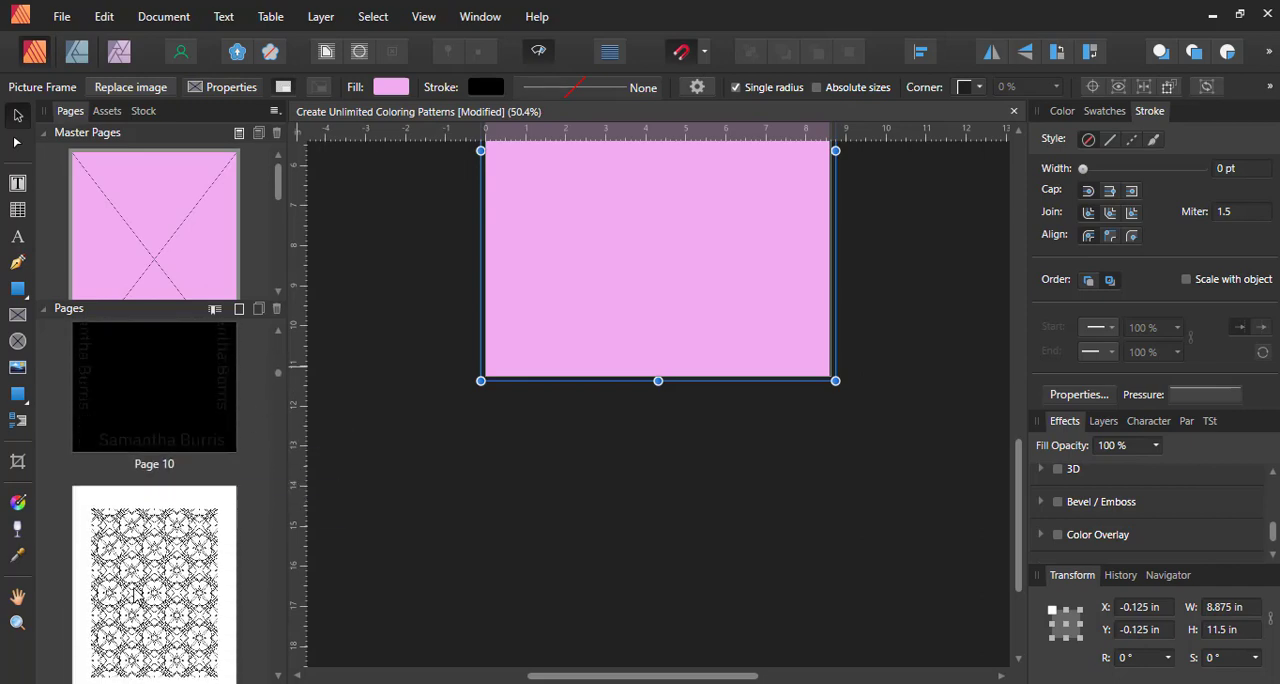
double_click(135, 592)
scroll(660, 450, down, 1)
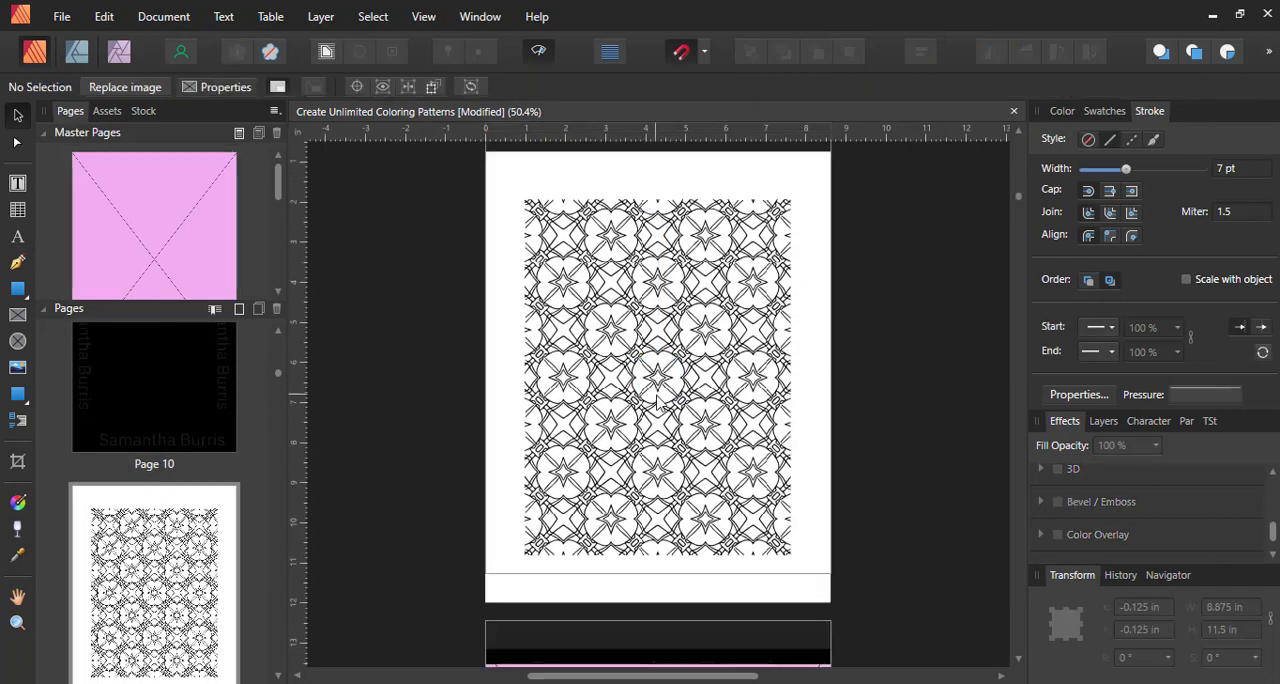
drag(664, 581, 955, 410)
click(957, 406)
scroll(957, 406, up, 2)
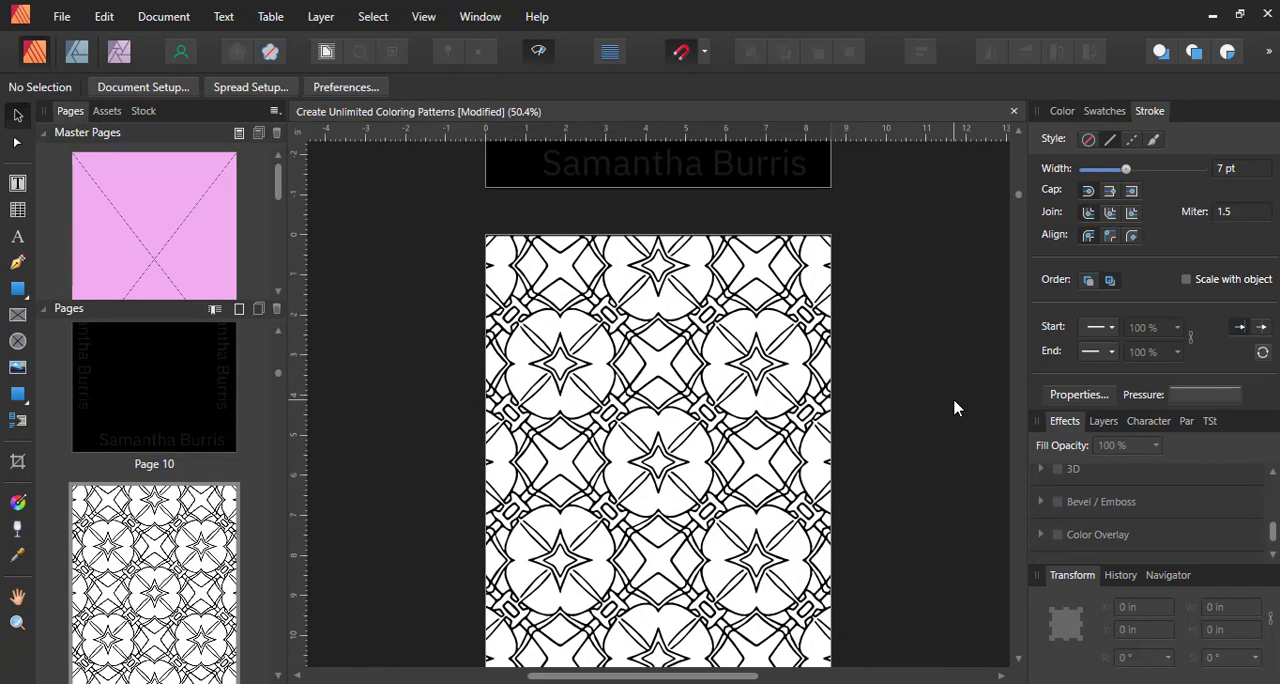
Scale up the pattern inside page 13's picture frame until it covers the whole page
scroll(957, 415, down, 5)
scroll(957, 414, down, 8)
click(735, 455)
click(676, 559)
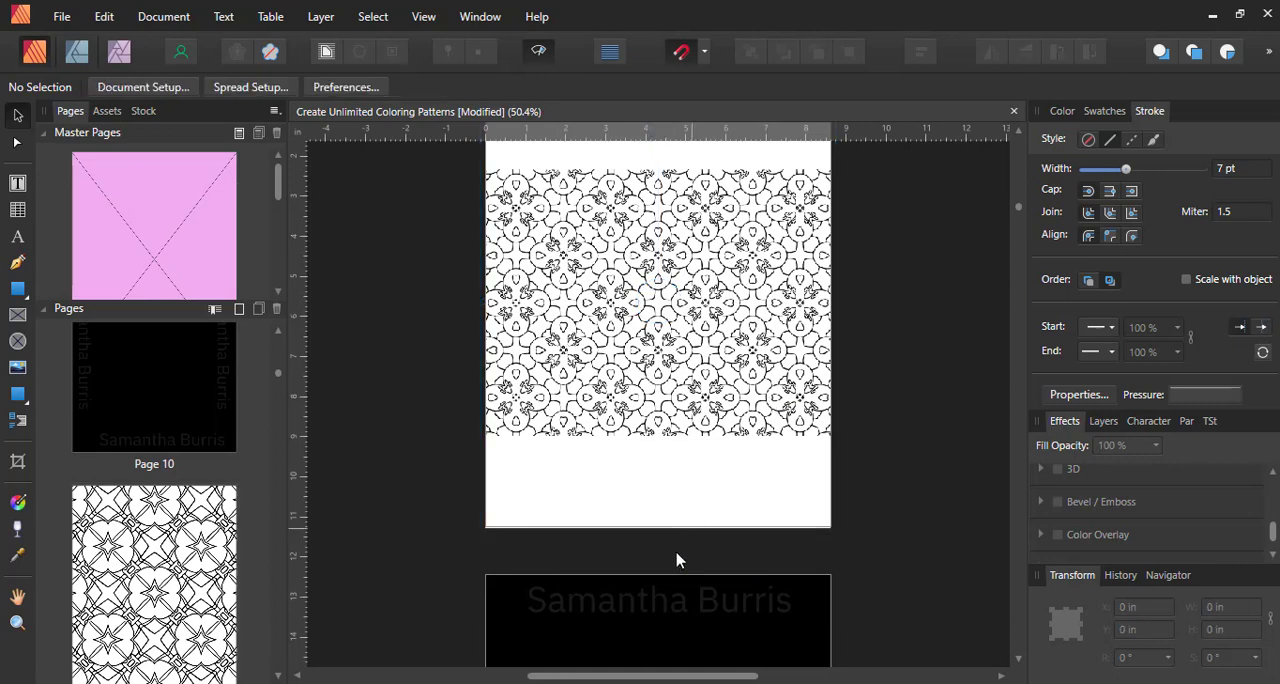
scroll(665, 564, down, 1)
drag(660, 535, 745, 540)
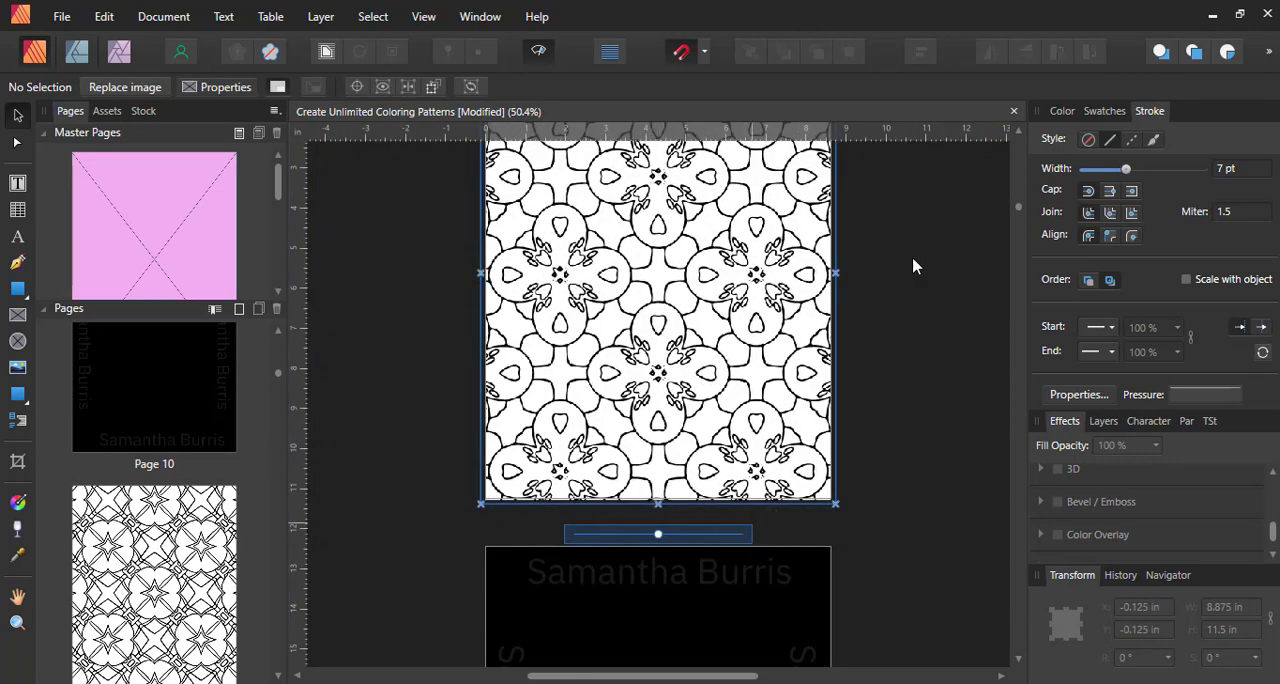
Deselect page 13's picture frame, then scale up the pattern inside page 15's picture frame until it covers the whole page
scroll(983, 351, down, 10)
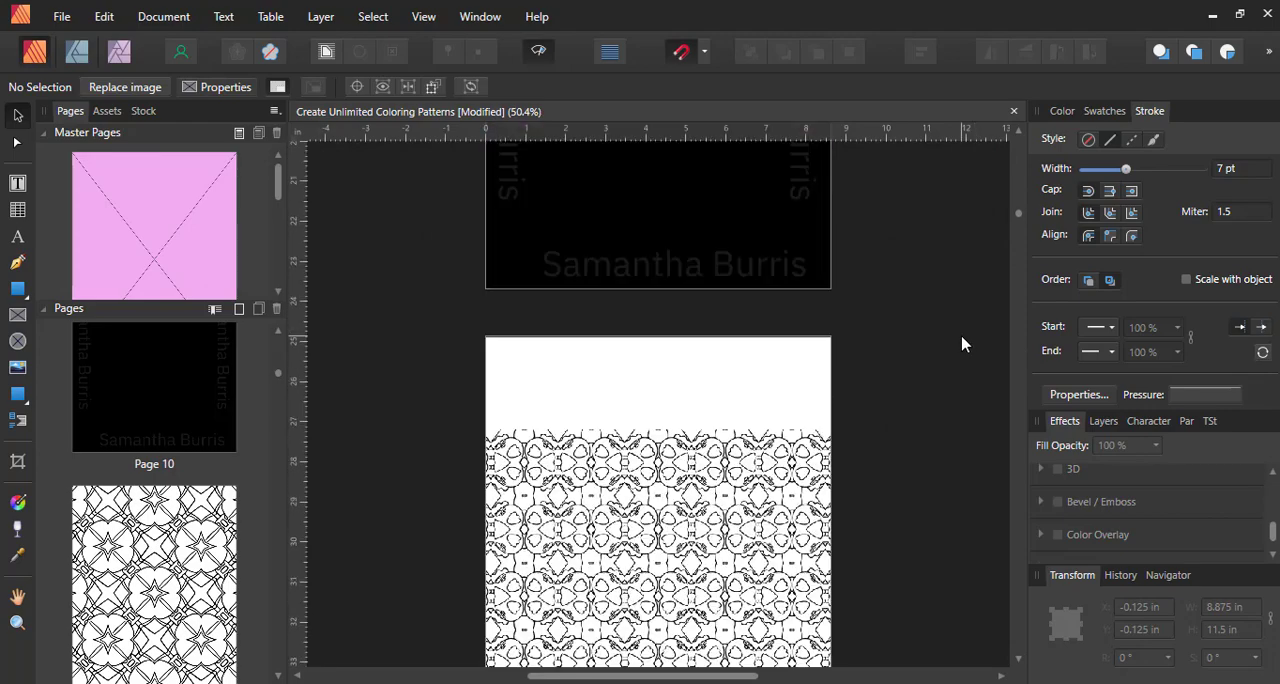
scroll(965, 345, up, 10)
key(ctrl+a)
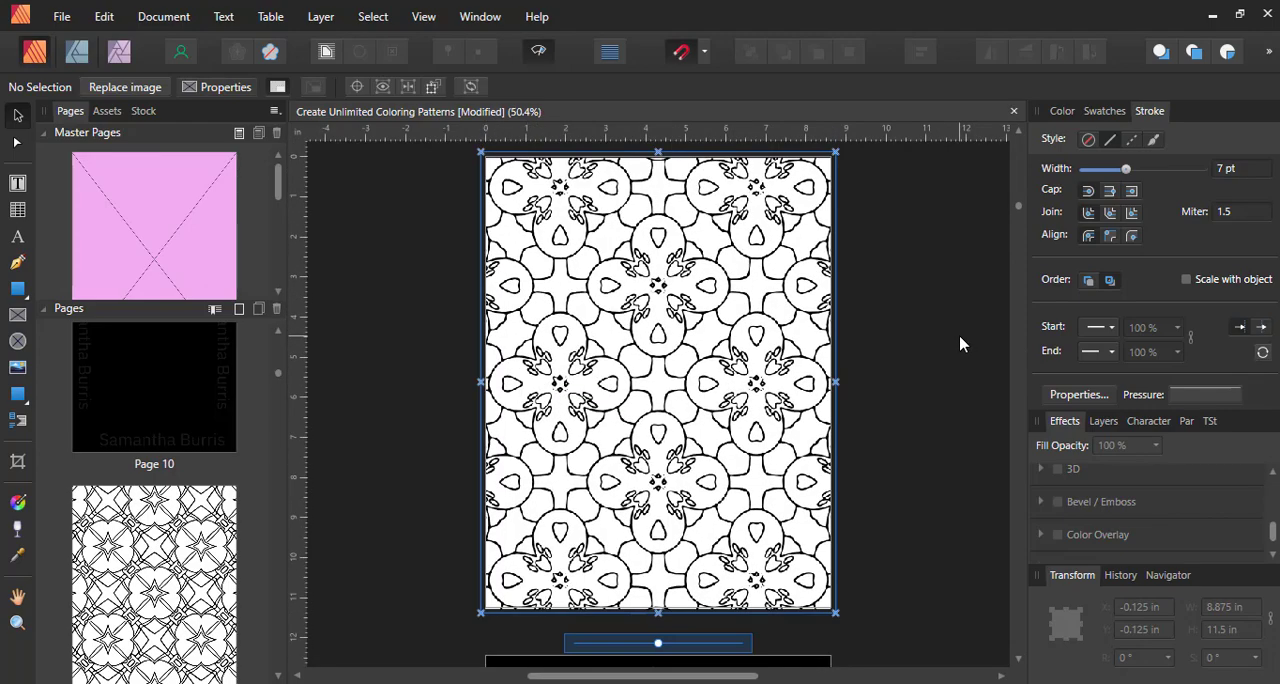
click(960, 344)
scroll(940, 348, down, 10)
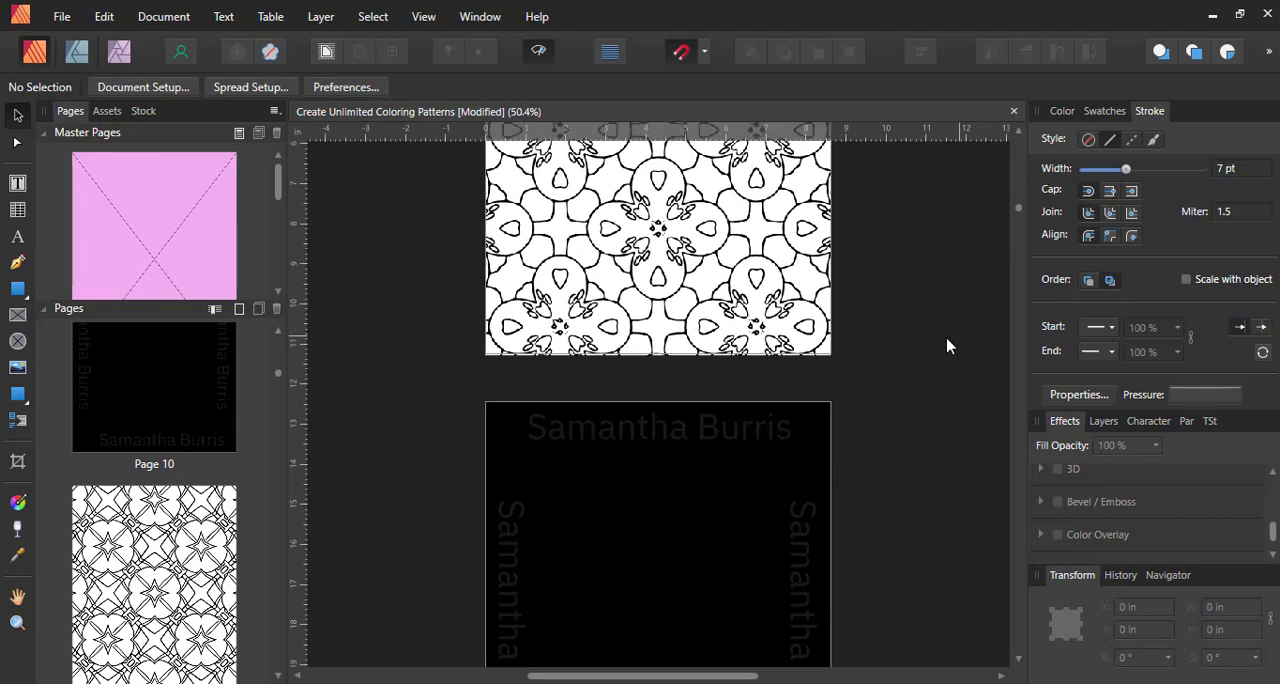
scroll(872, 358, down, 8)
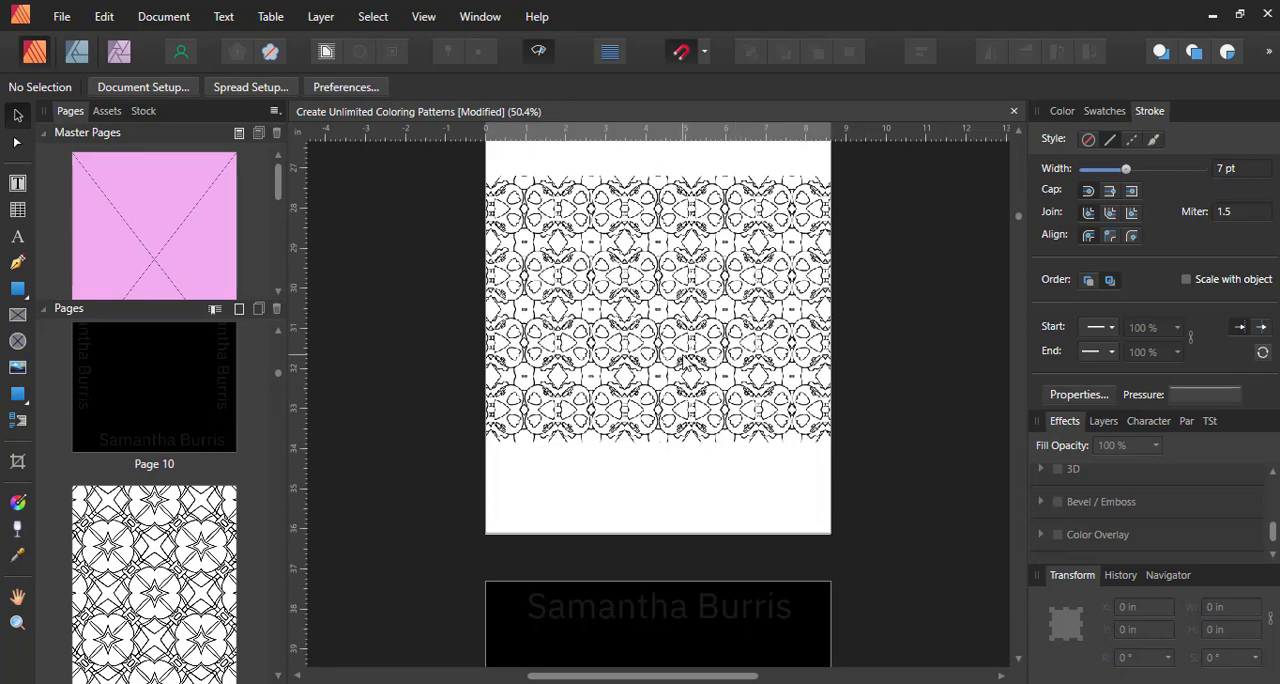
click(708, 328)
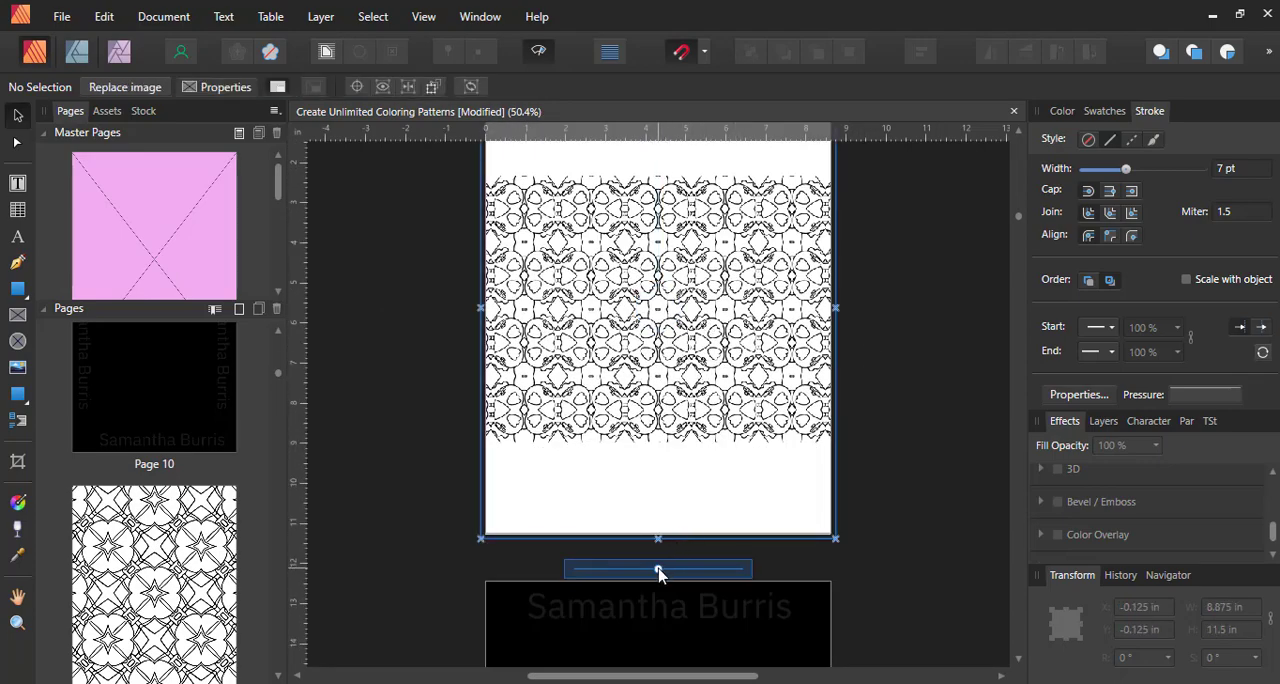
drag(658, 568, 778, 572)
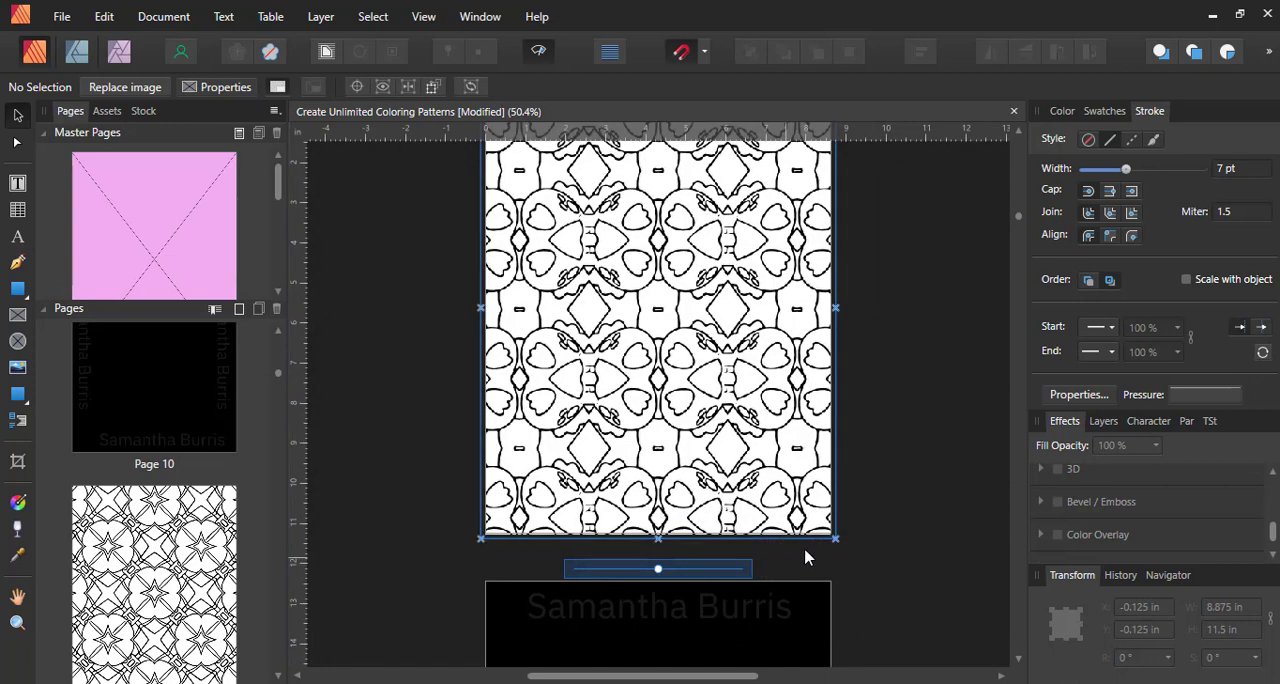
click(864, 432)
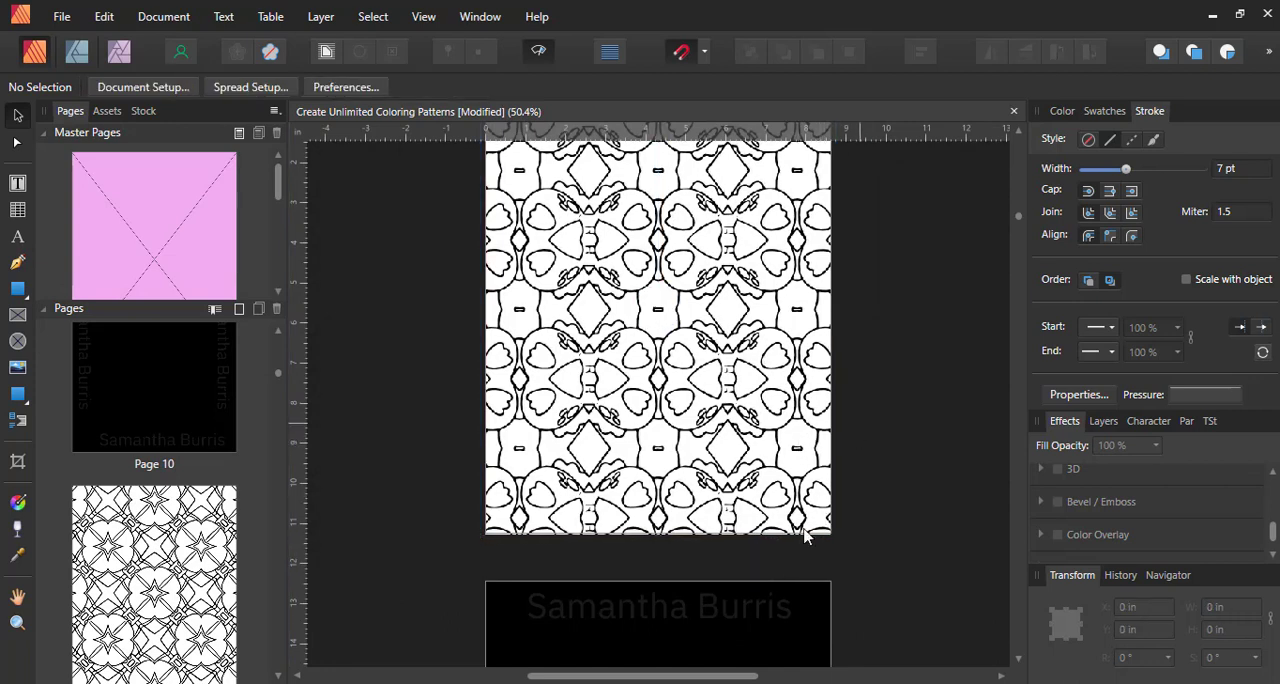
Scale up the pattern inside page 17's picture frame to about 271% so it fills the whole page, then deselect it
scroll(894, 503, down, 8)
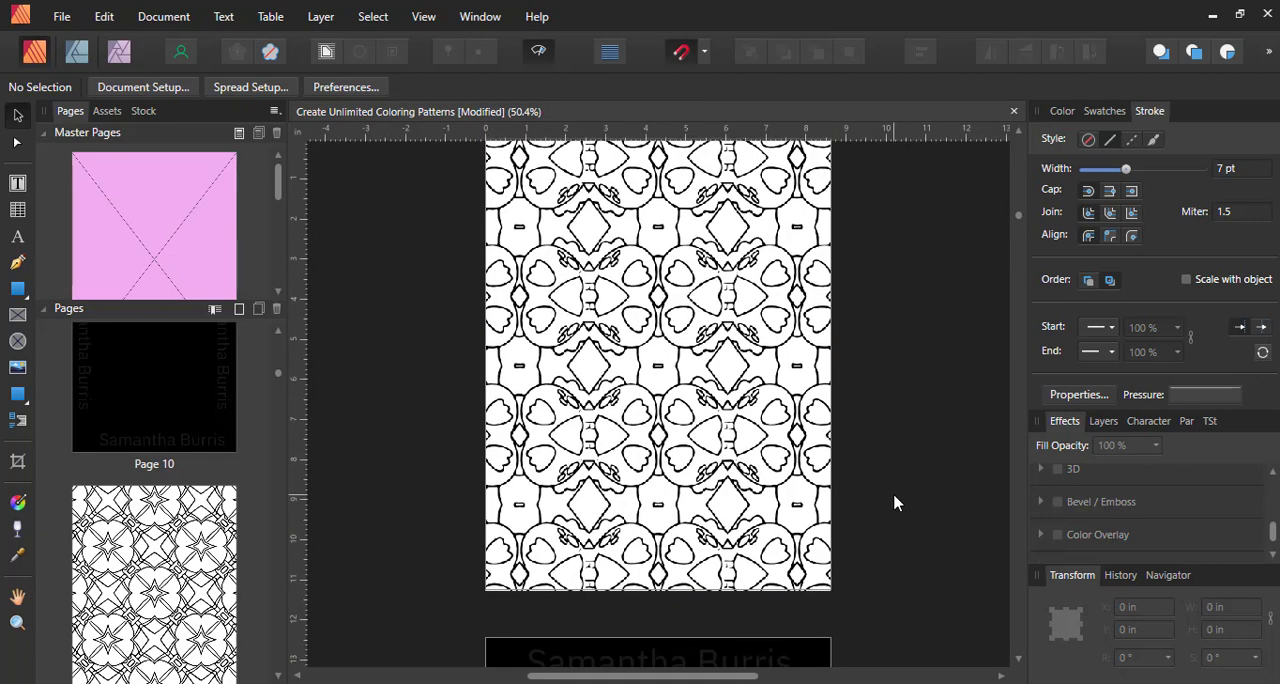
scroll(860, 456, down, 7)
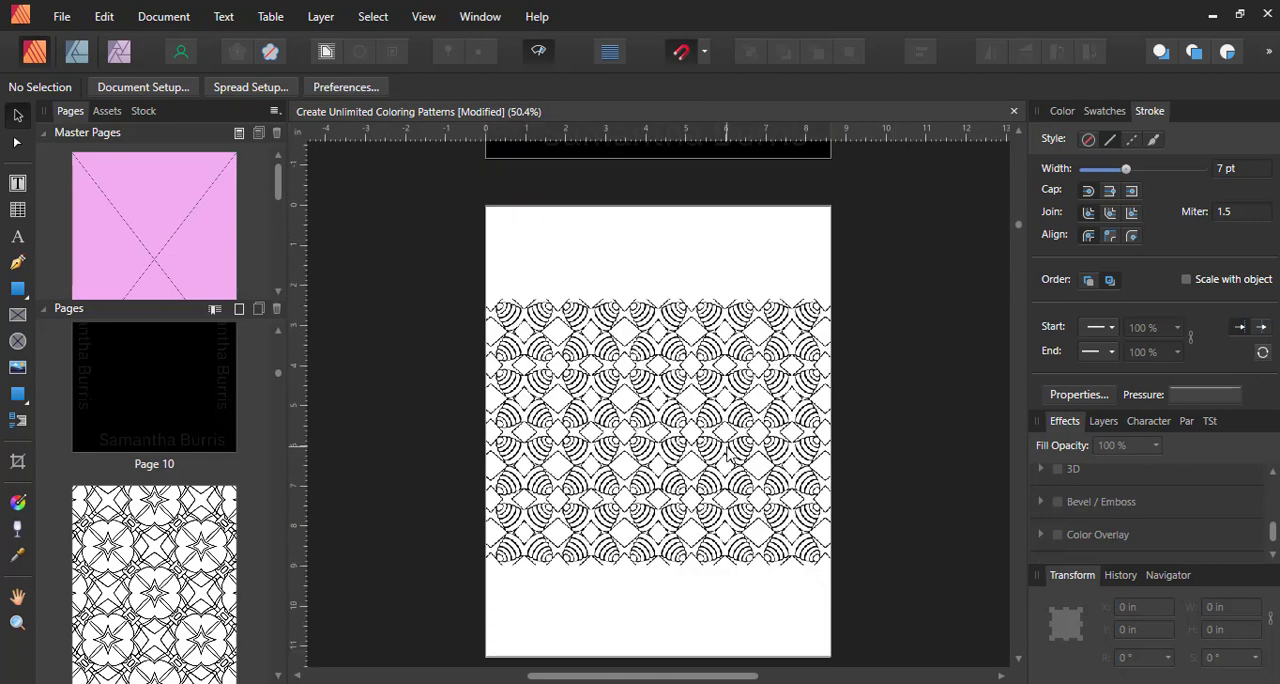
click(725, 450)
scroll(712, 445, down, 3)
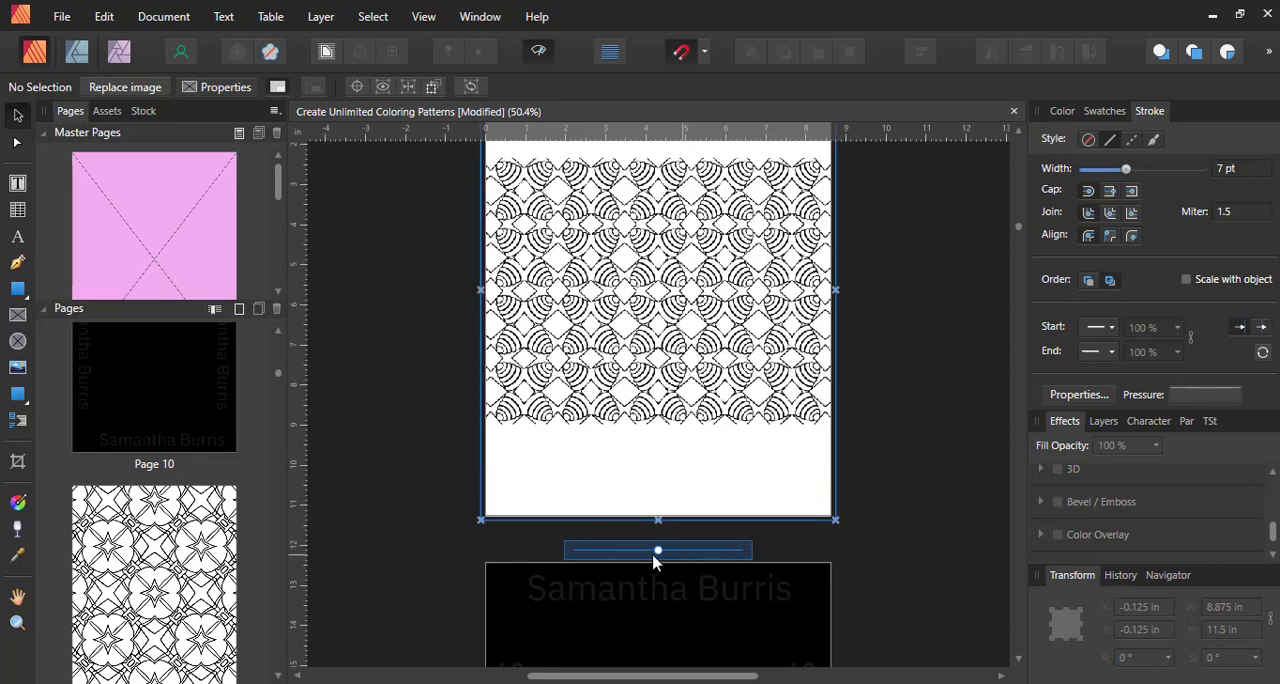
drag(738, 555, 768, 557)
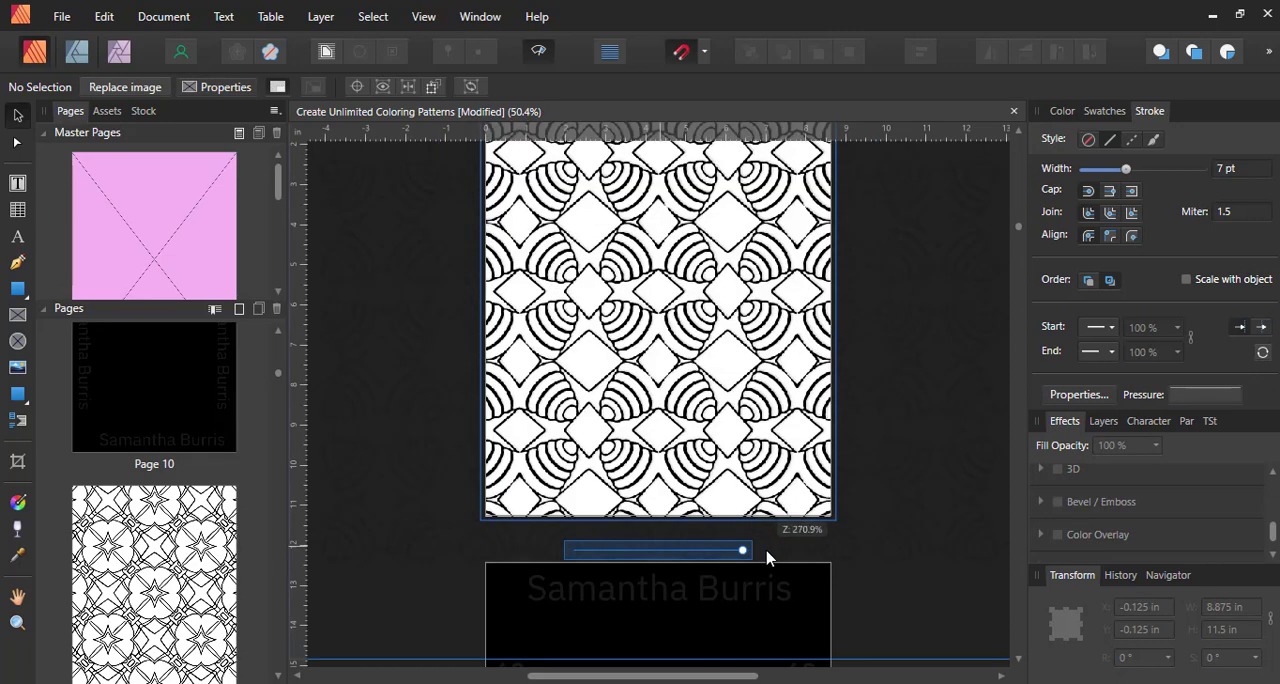
scroll(894, 598, down, 5)
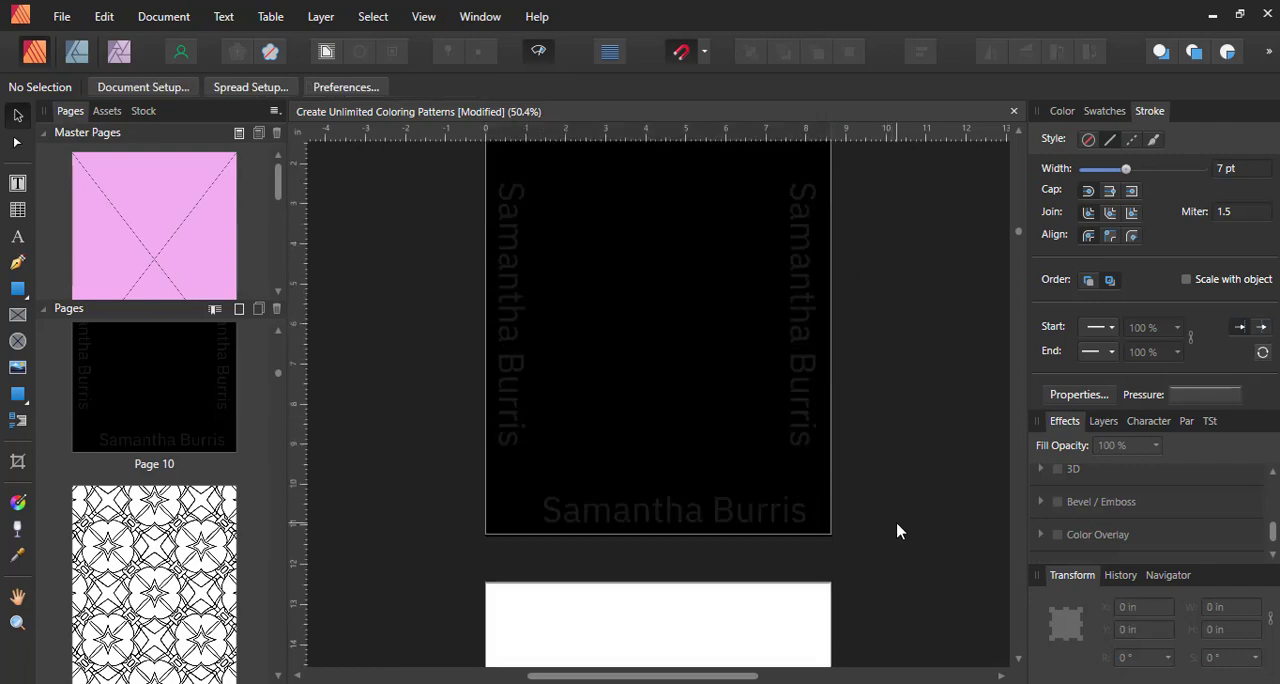
Scale up the pattern inside page 19's picture frame to about 270% so it fills the whole page
scroll(798, 522, down, 5)
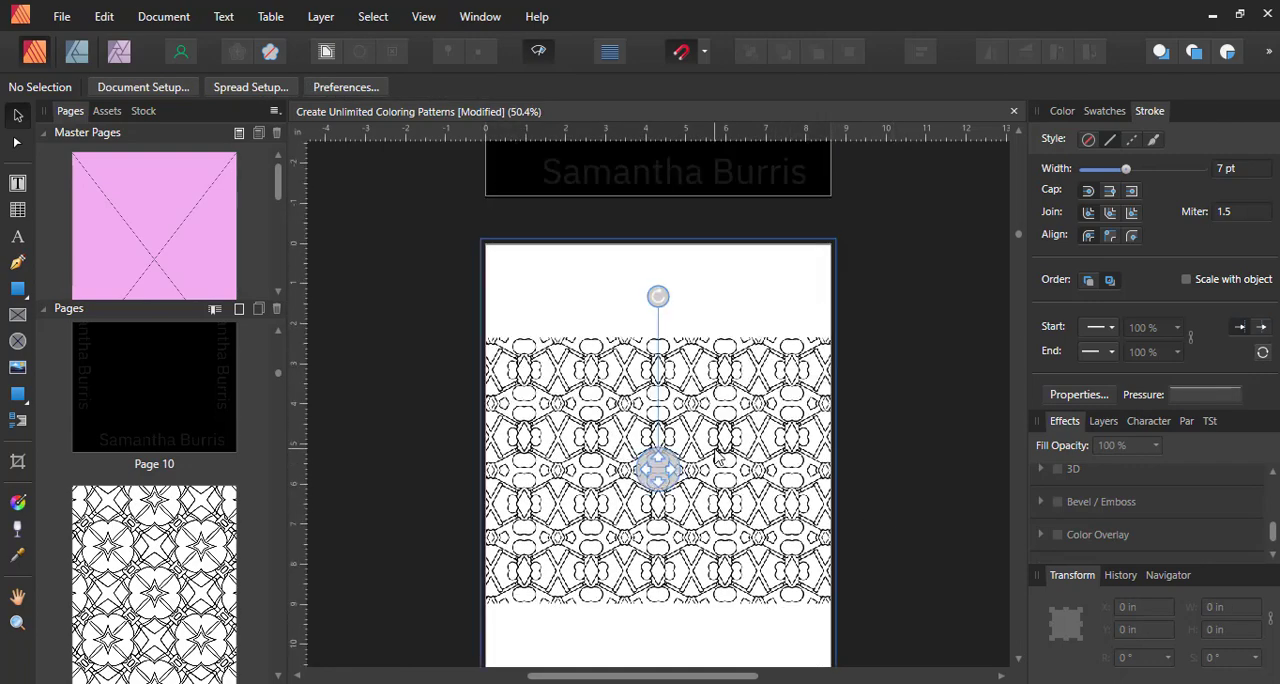
scroll(752, 446, down, 4)
mouse_move(723, 500)
drag(663, 506, 743, 507)
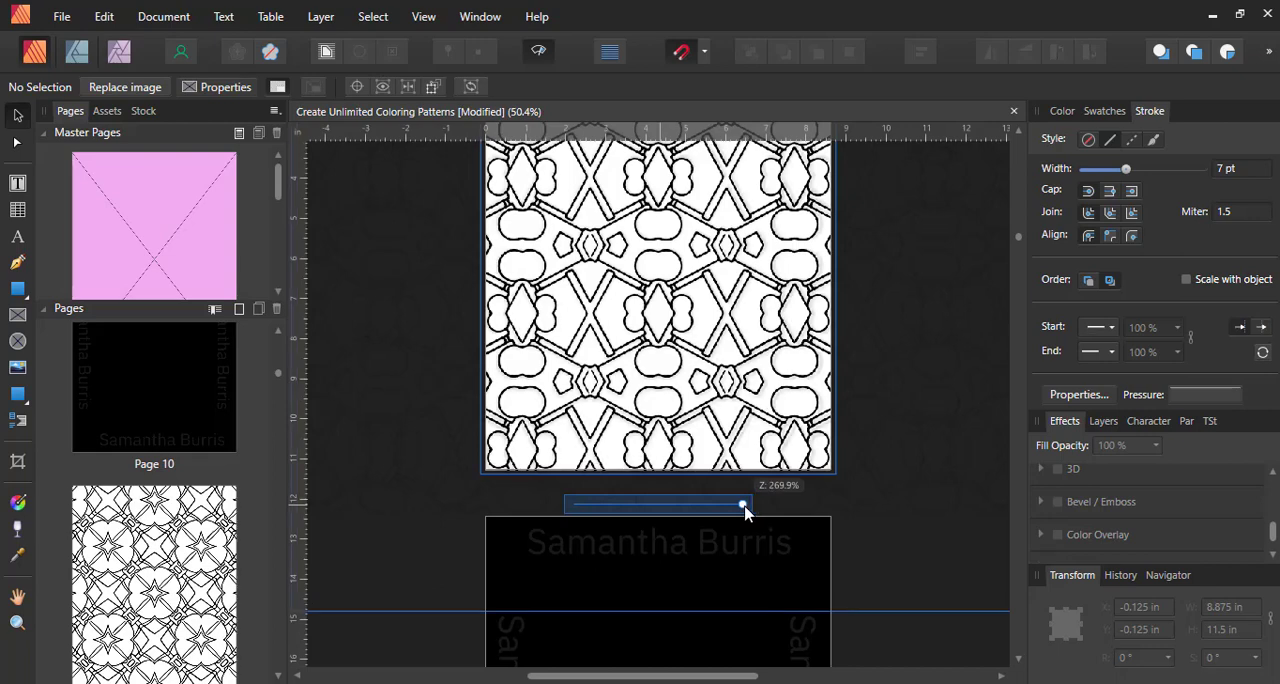
scroll(792, 437, down, 8)
Rotate the enlarged pattern slightly clockwise inside page 19's picture frame, then deselect the frame
click(768, 424)
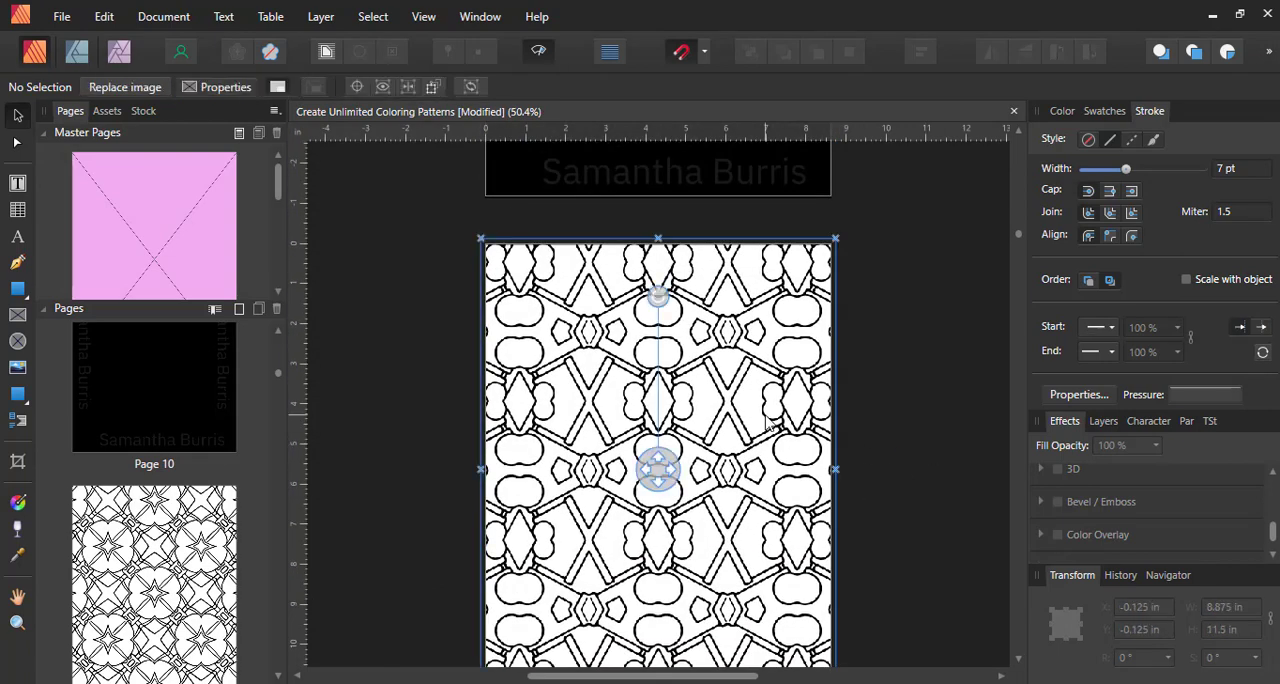
drag(658, 296, 709, 288)
click(409, 335)
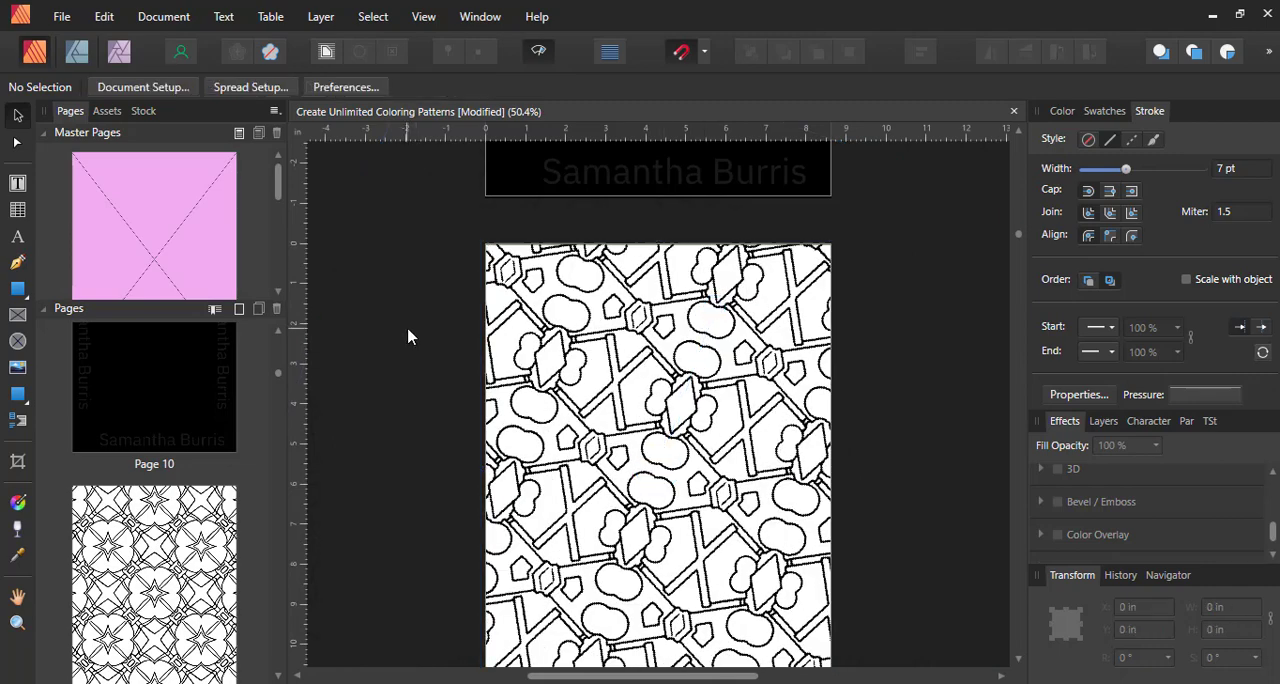
Scale up the pattern inside page 21's picture frame until it covers the whole page
scroll(430, 343, down, 10)
scroll(450, 350, up, 8)
click(657, 340)
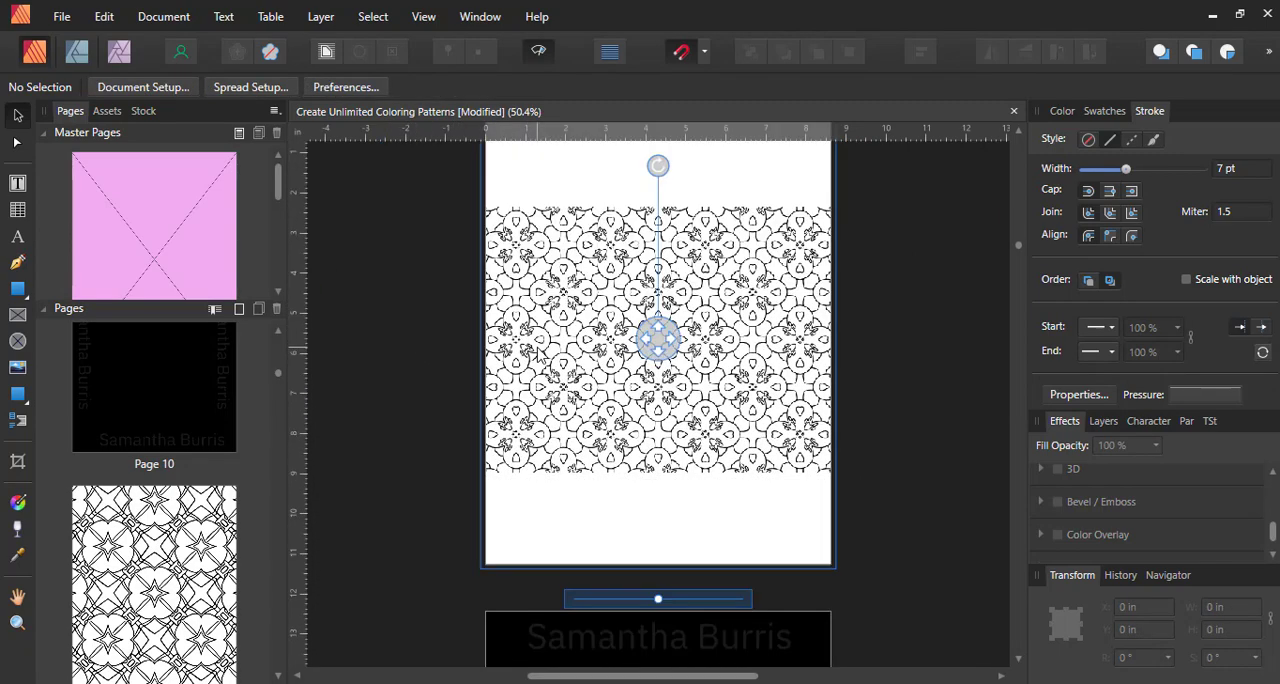
drag(703, 607, 754, 604)
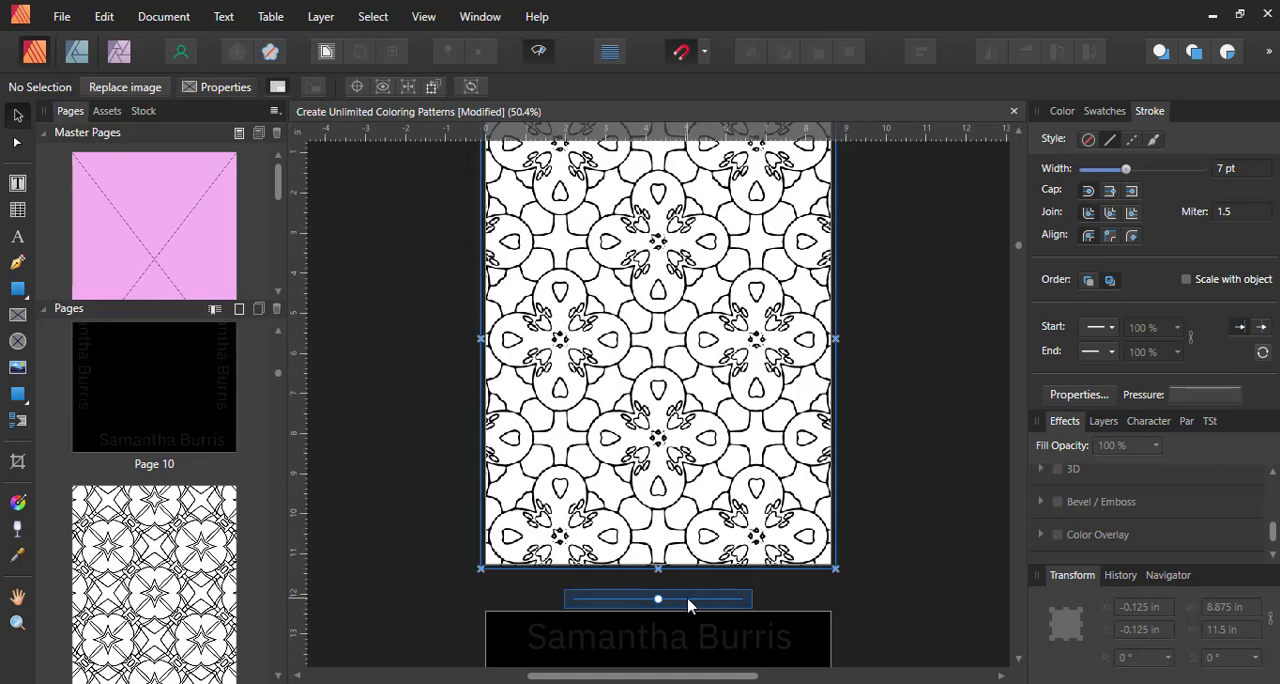
Look over the remaining empty pages and open the black Bleed Allotment master page for editing
scroll(934, 532, down, 15)
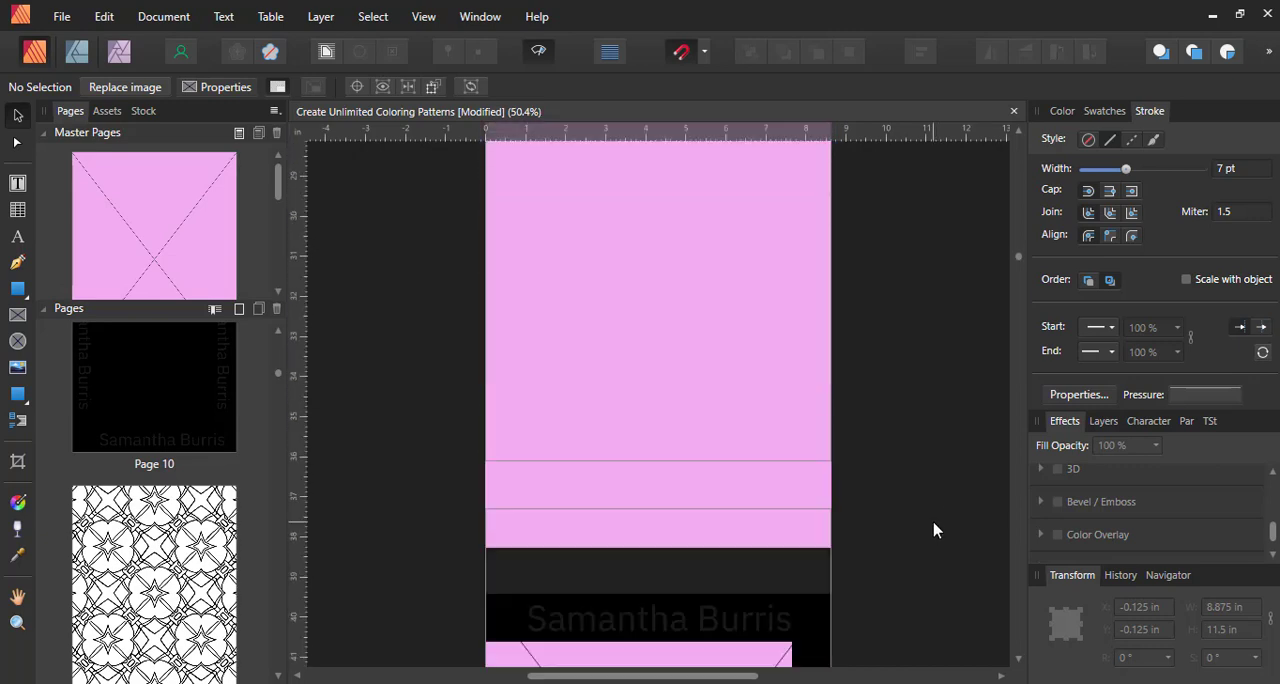
scroll(934, 517, down, 10)
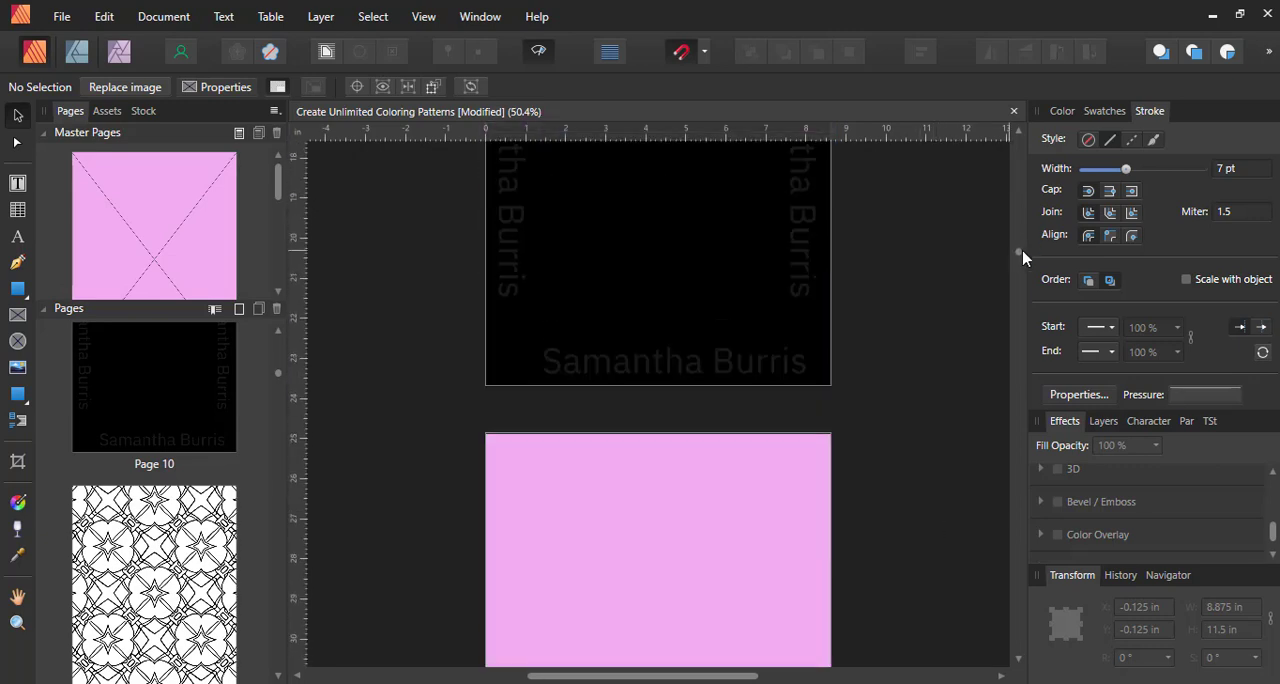
drag(1022, 258, 1017, 140)
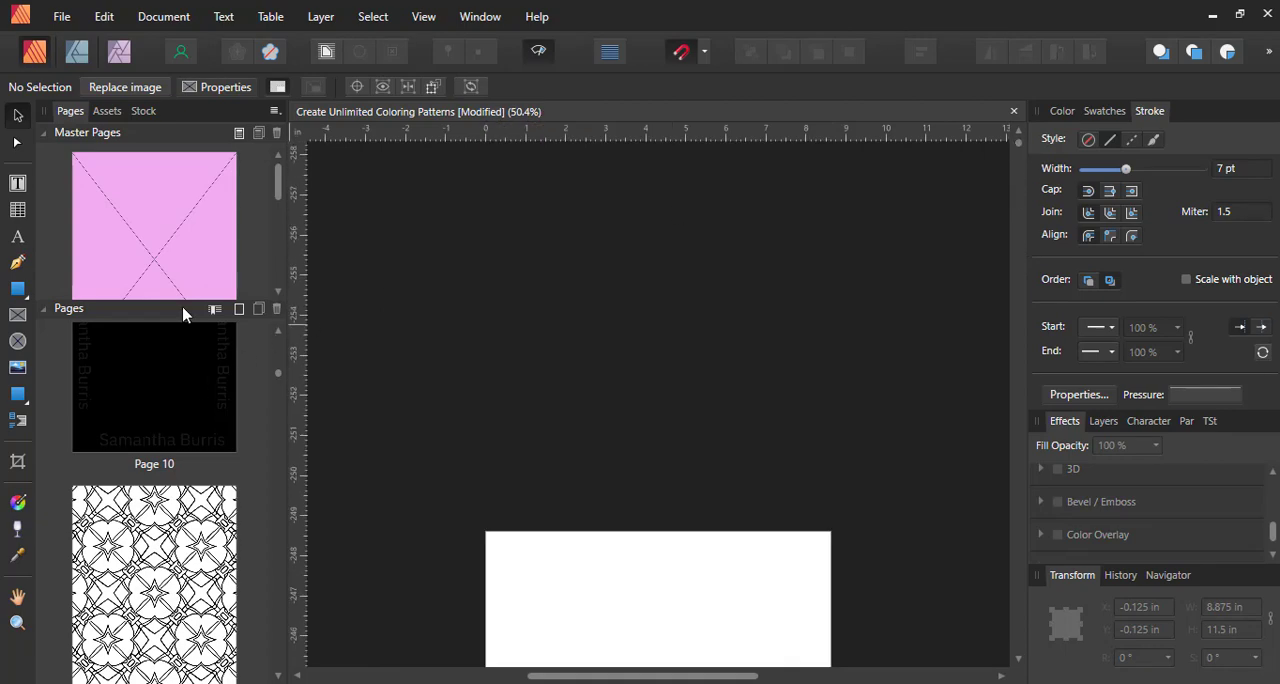
drag(279, 187, 278, 262)
double_click(169, 214)
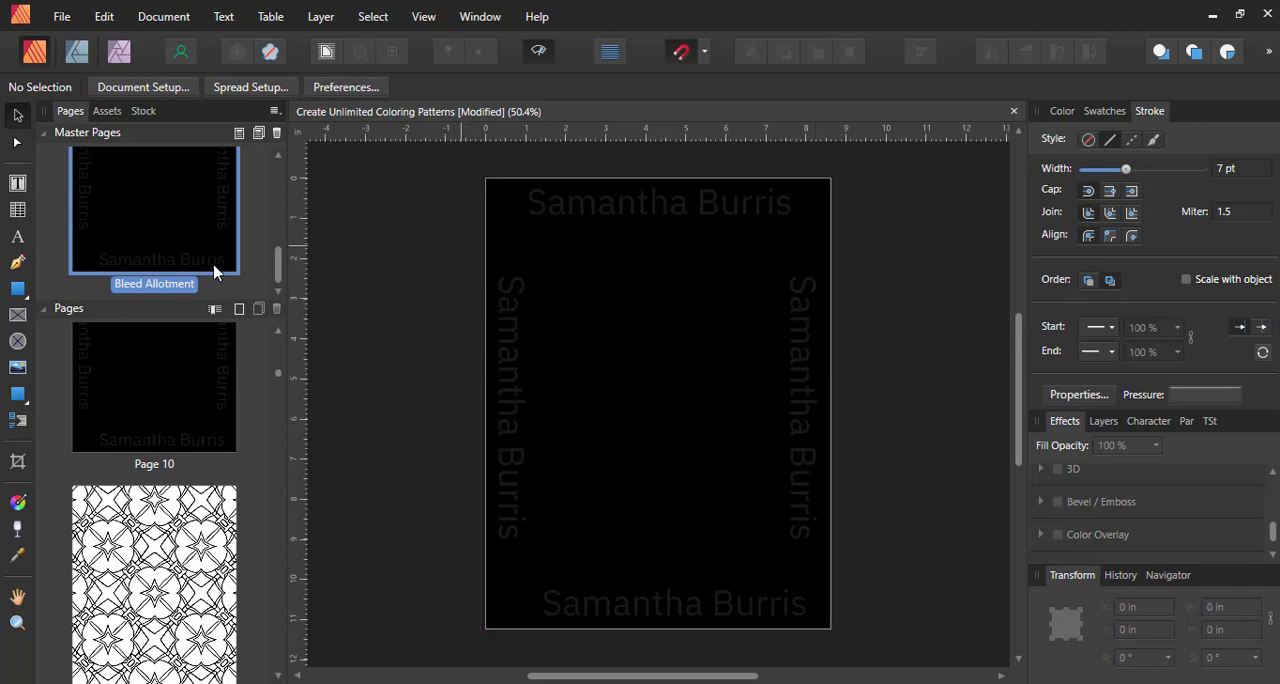
scroll(321, 258, up, 3)
scroll(321, 252, up, 2)
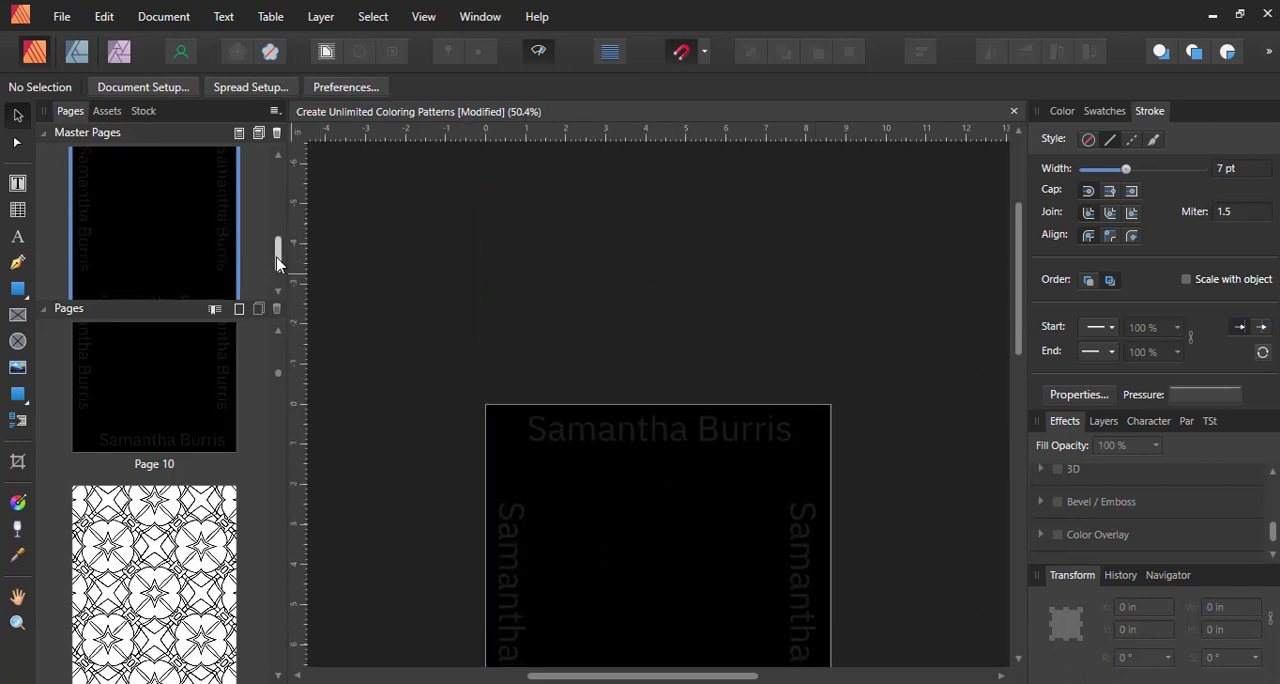
double_click(211, 235)
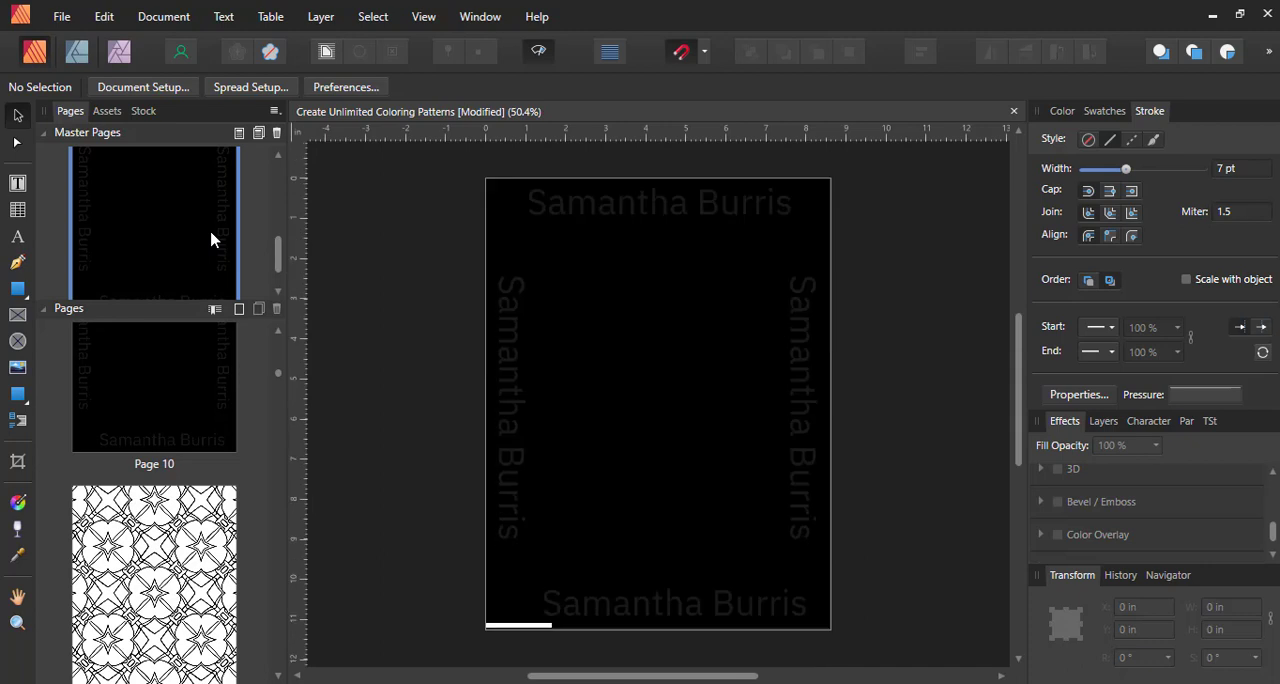
Delete the four faint name texts along the edges of the black Bleed Allotment master page
click(637, 209)
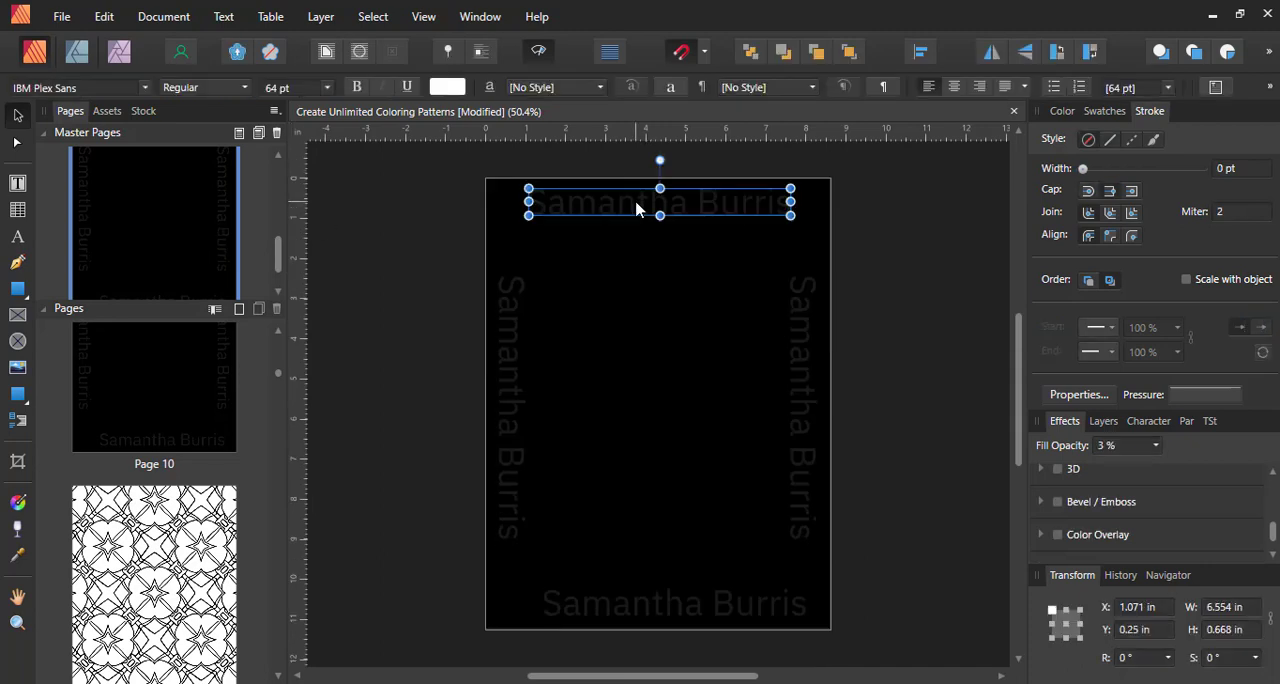
shift+click(516, 343)
shift+click(803, 351)
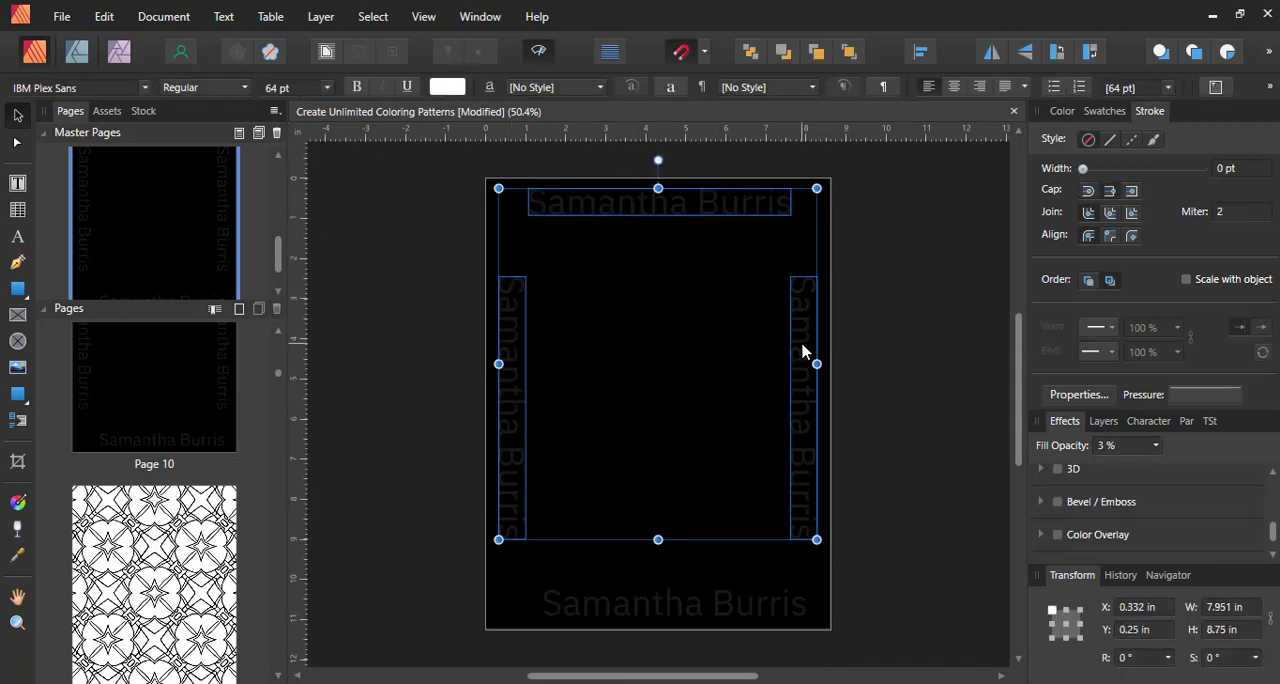
shift+click(662, 612)
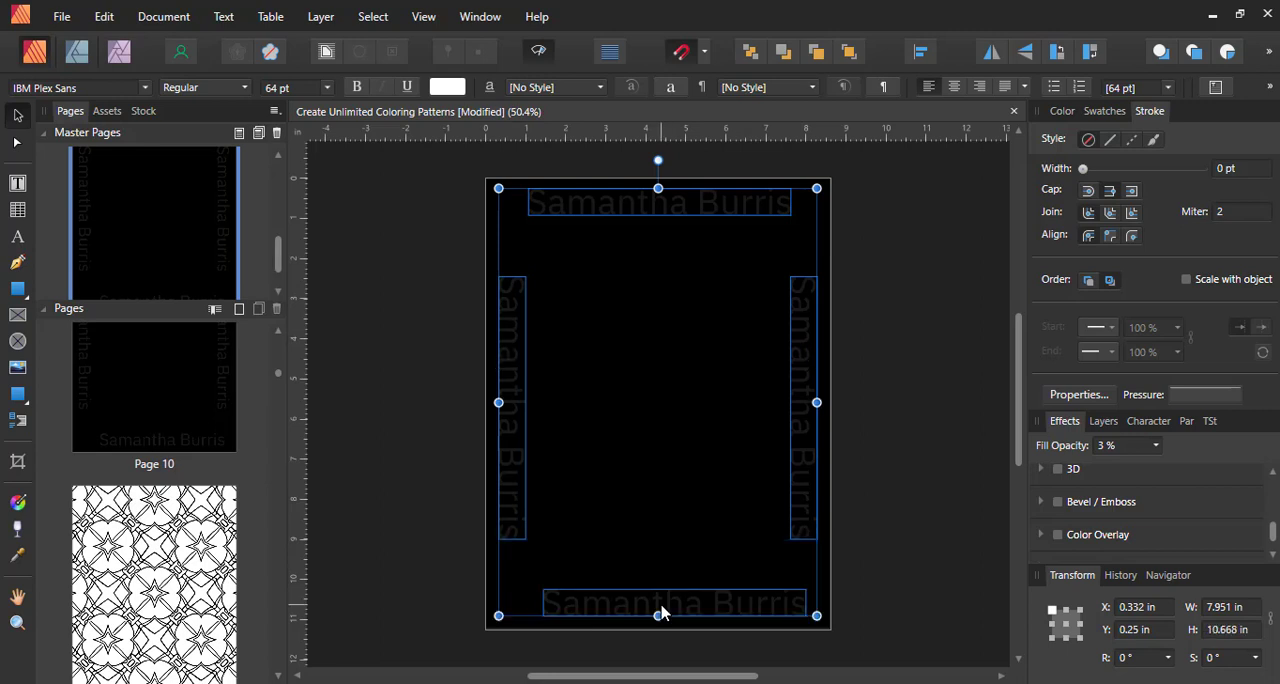
key(Delete)
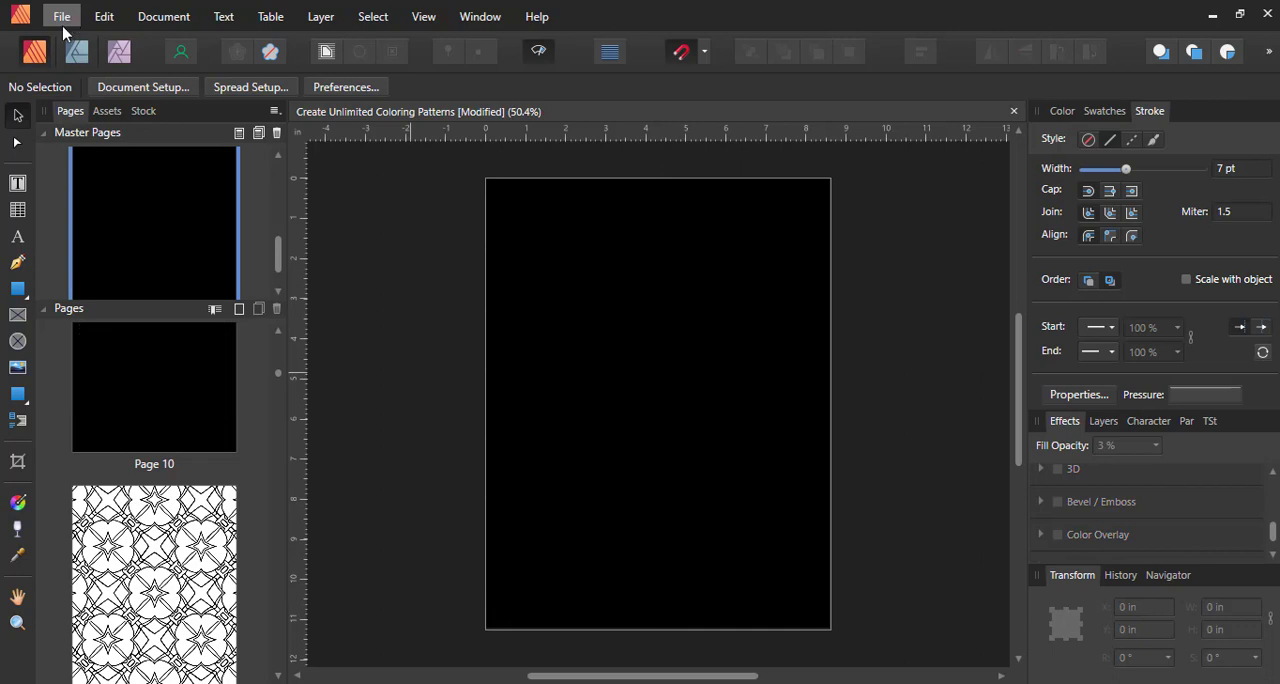
Place Shape 58.svg over the black master page at about 12.1 in square so it extends past the page edges
click(20, 370)
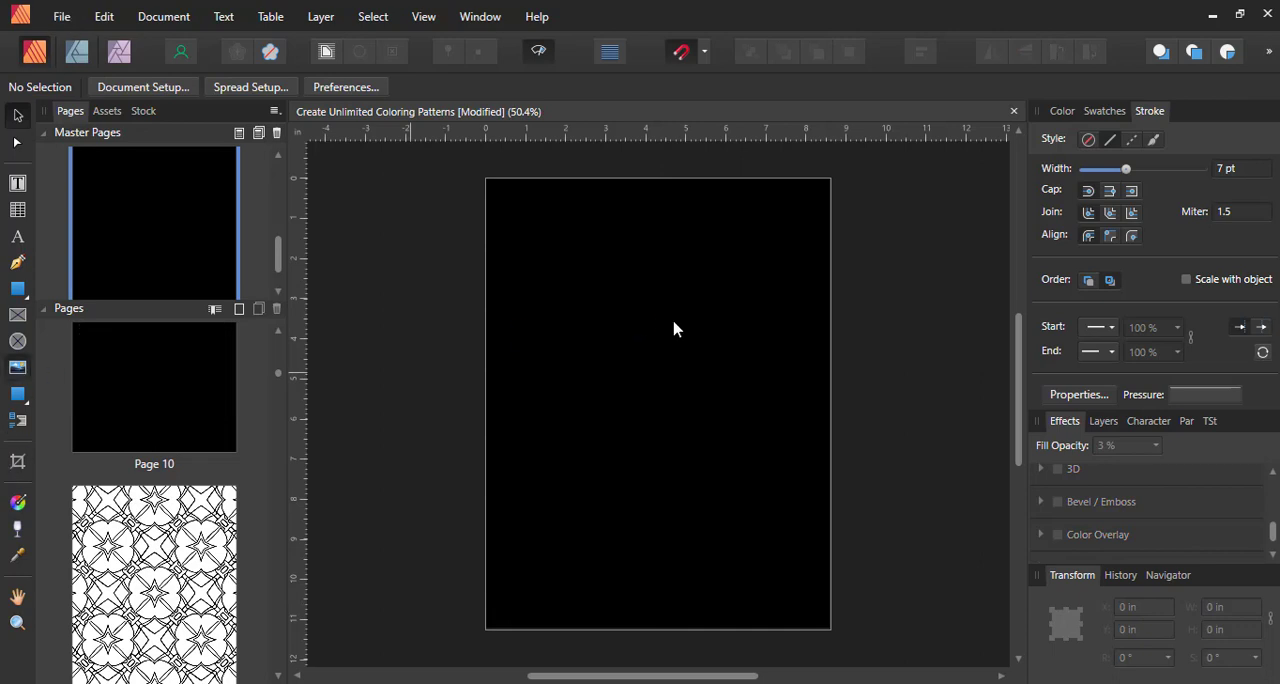
click(675, 329)
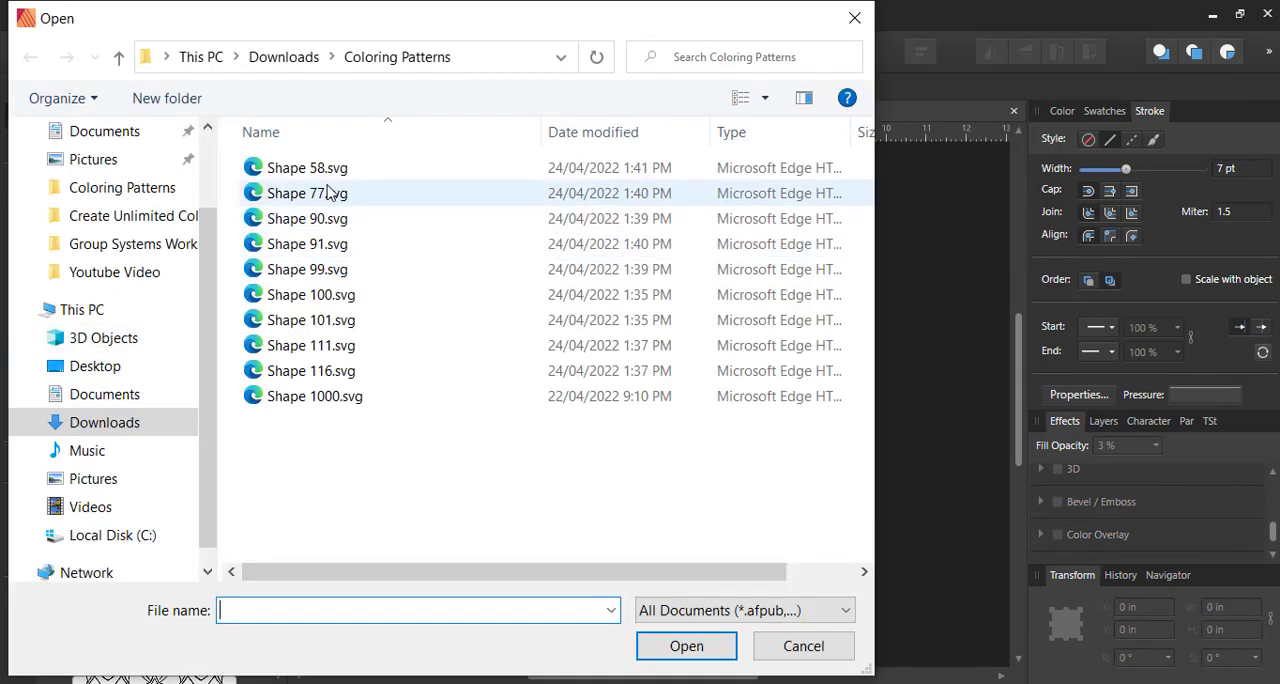
double_click(322, 177)
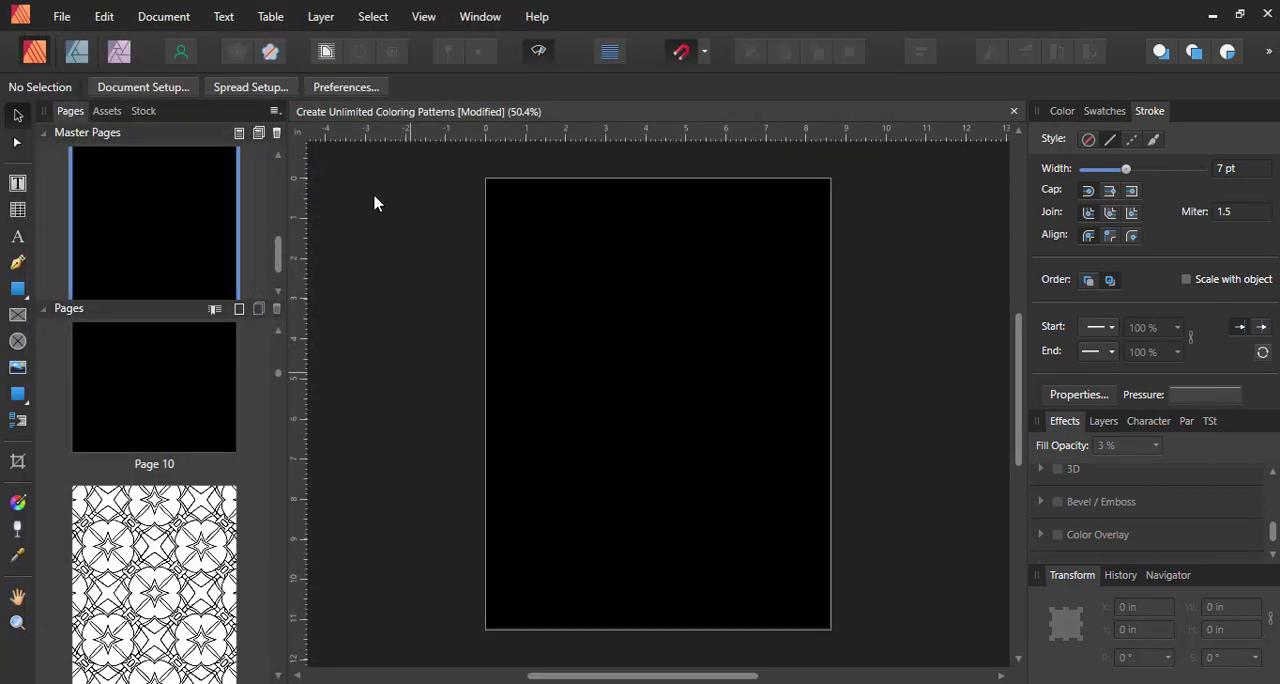
drag(486, 180, 935, 662)
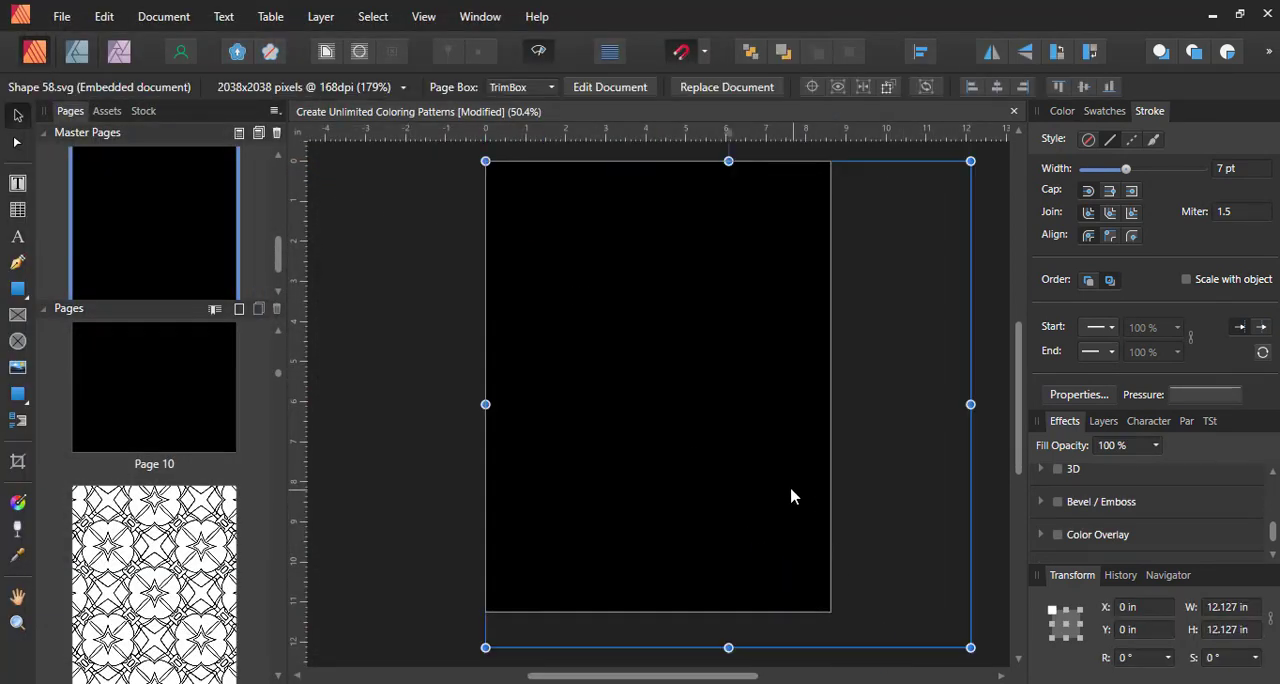
Try to recolour the placed Shape 58.svg pattern white on the black master page
click(1062, 111)
click(1060, 151)
mouse_move(1151, 208)
mouse_down()
mouse_move(1133, 264)
mouse_move(1079, 306)
mouse_move(1034, 312)
mouse_up()
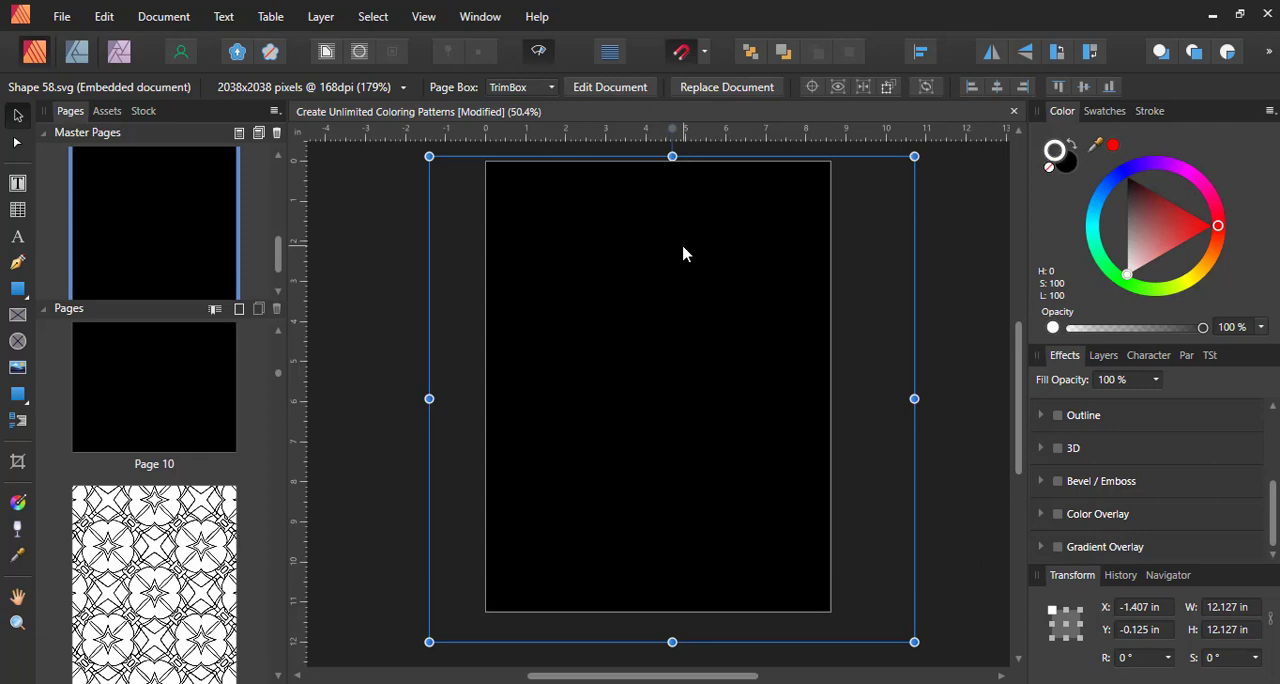
Recolour the fill of all objects inside the embedded Shape 58.svg document white and return to the Create Unlimited Coloring Patterns document
double_click(683, 254)
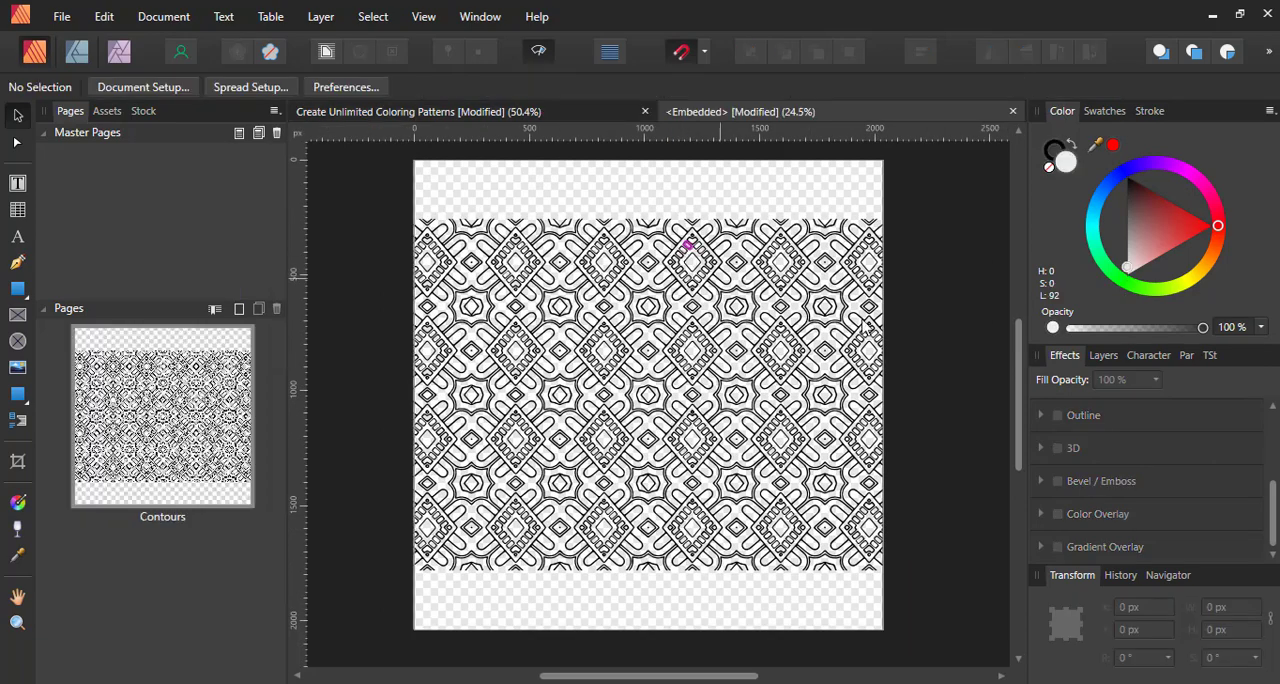
key(ctrl+a)
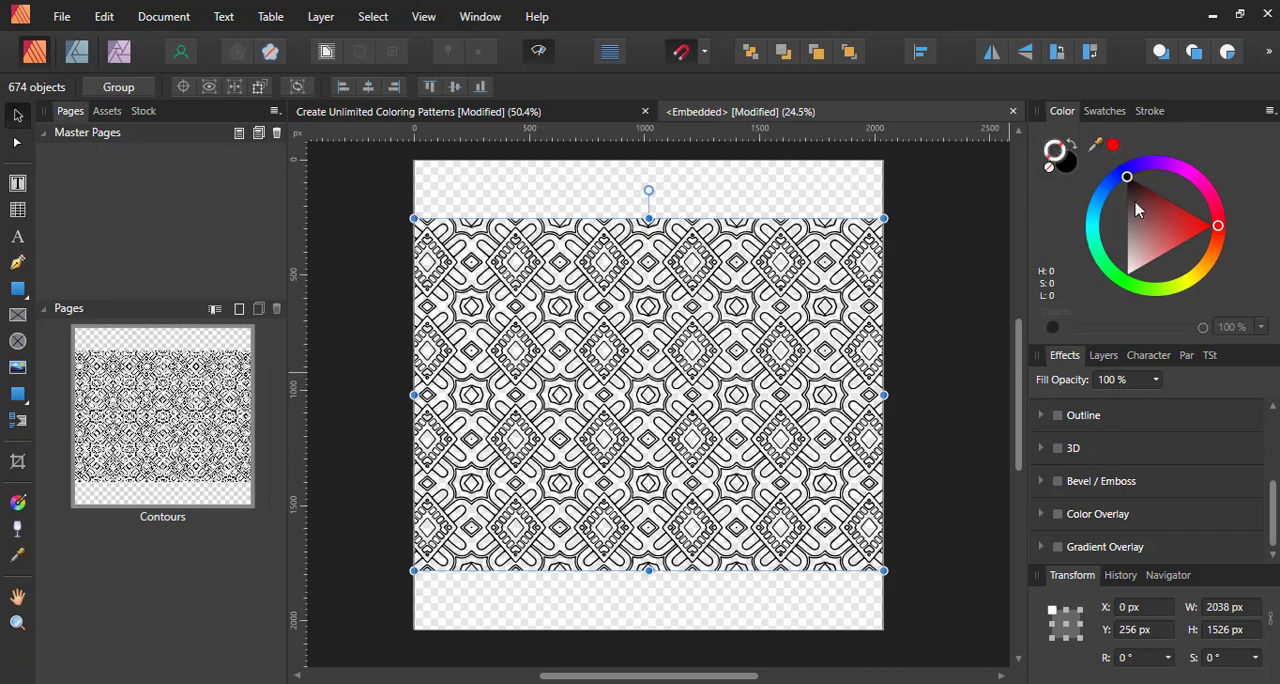
mouse_move(1127, 178)
mouse_down()
mouse_move(1138, 212)
mouse_move(1130, 322)
mouse_move(1085, 326)
mouse_up()
key(ctrl+d)
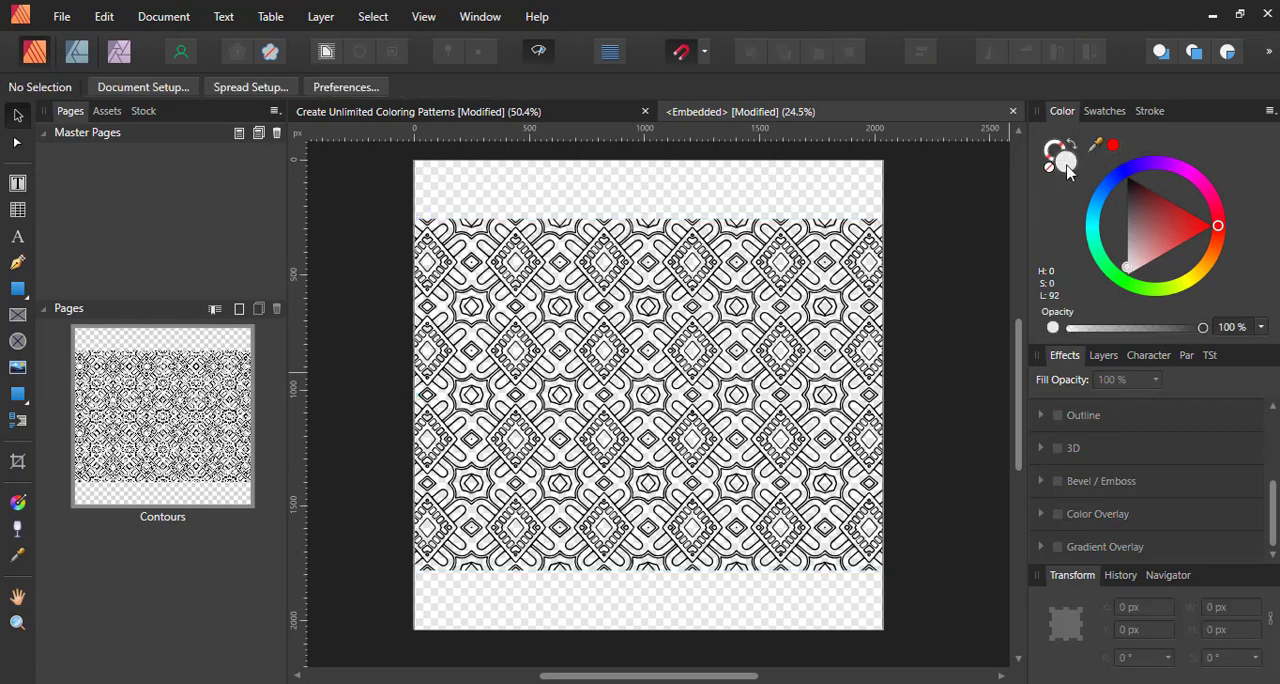
drag(1127, 255, 1148, 312)
key(ctrl+a)
drag(1130, 204, 1131, 238)
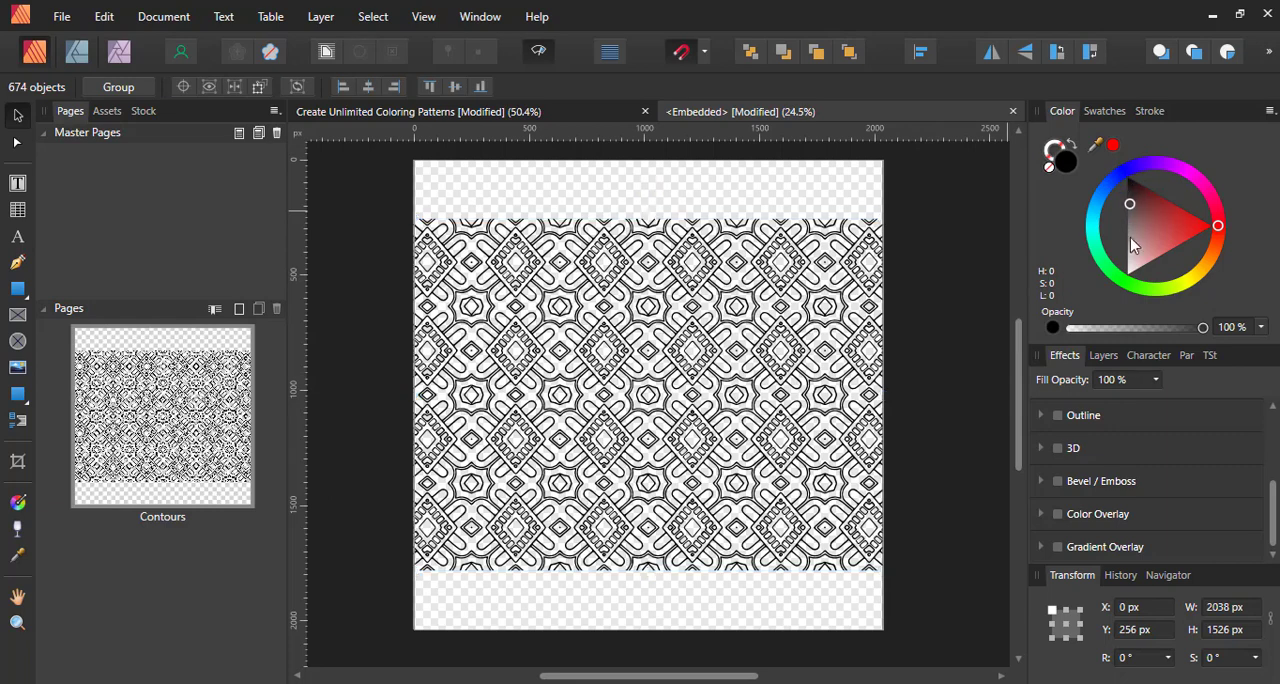
drag(1133, 293, 1109, 329)
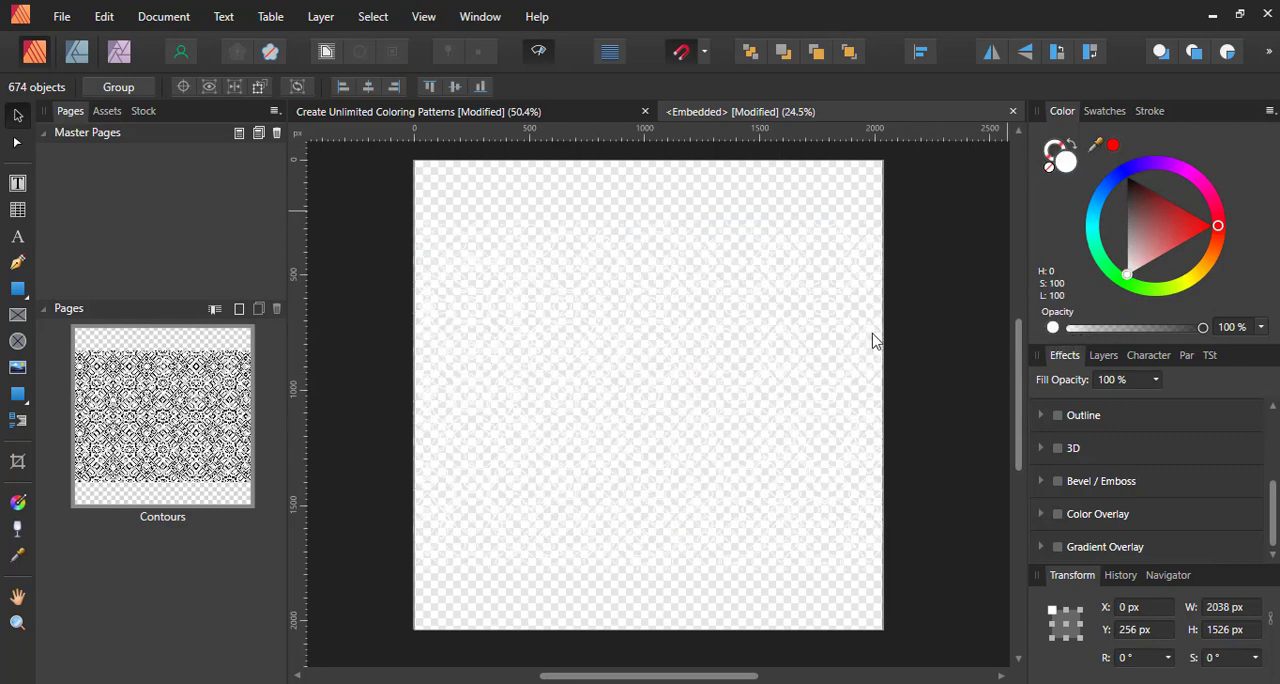
click(363, 116)
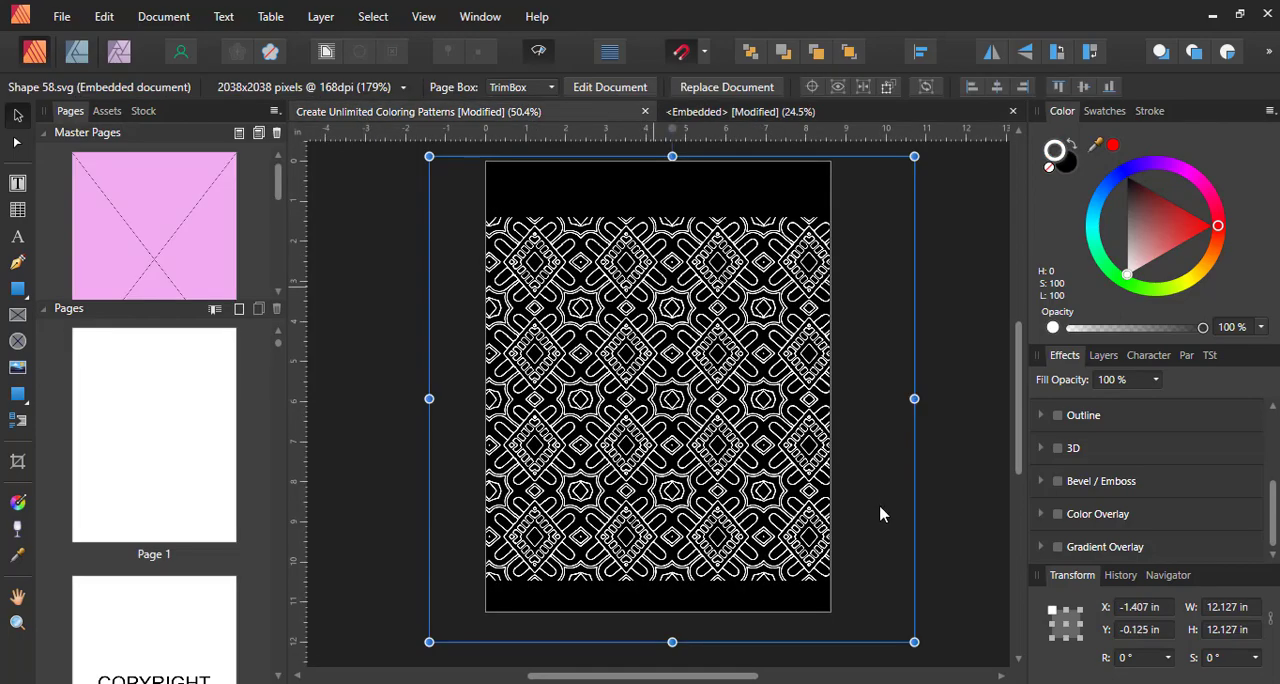
Enlarge and reposition the white Shape 58.svg pattern to about 17.6 in square, covering the whole black master page, and set its fill opacity to 25%
drag(916, 644, 1022, 682)
drag(706, 493, 676, 333)
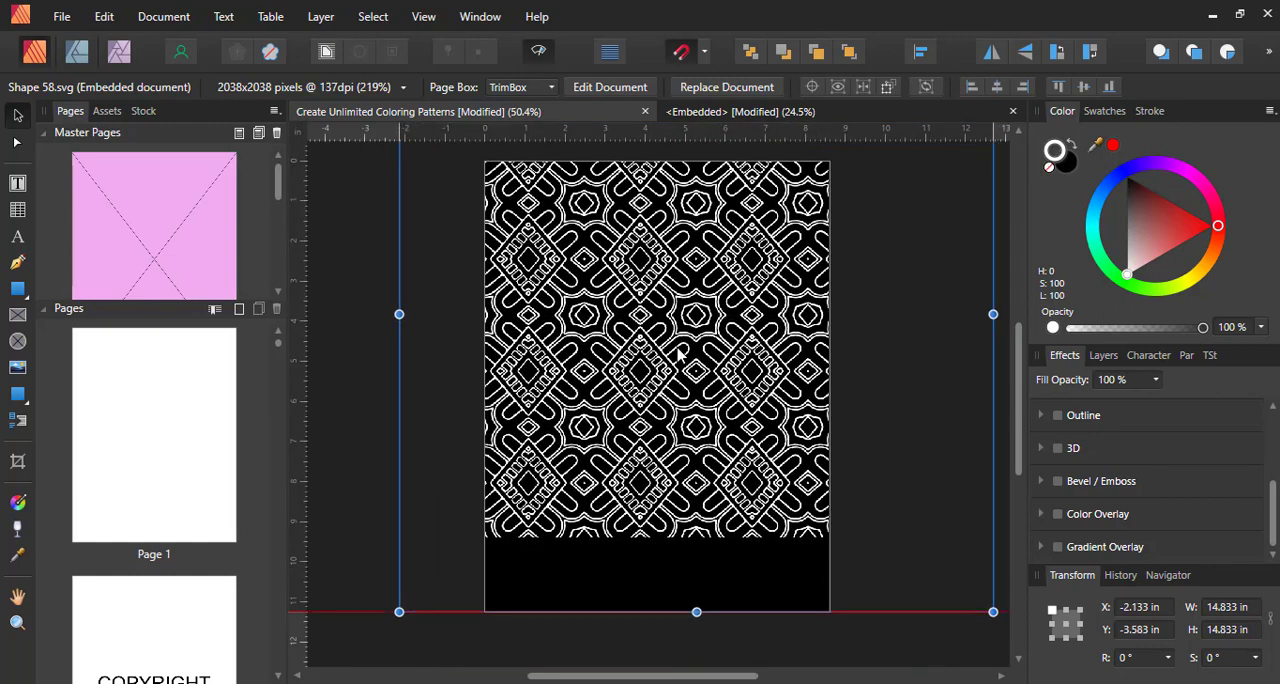
drag(399, 611, 289, 683)
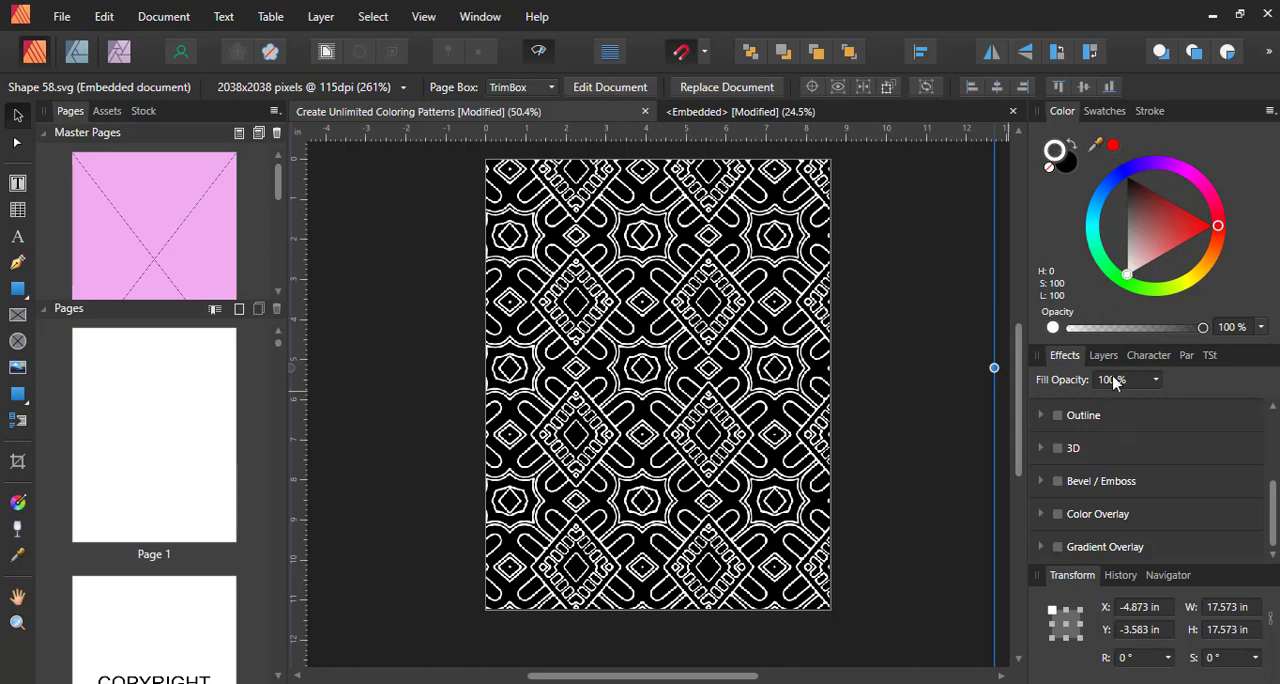
click(1158, 380)
drag(1158, 399, 1065, 401)
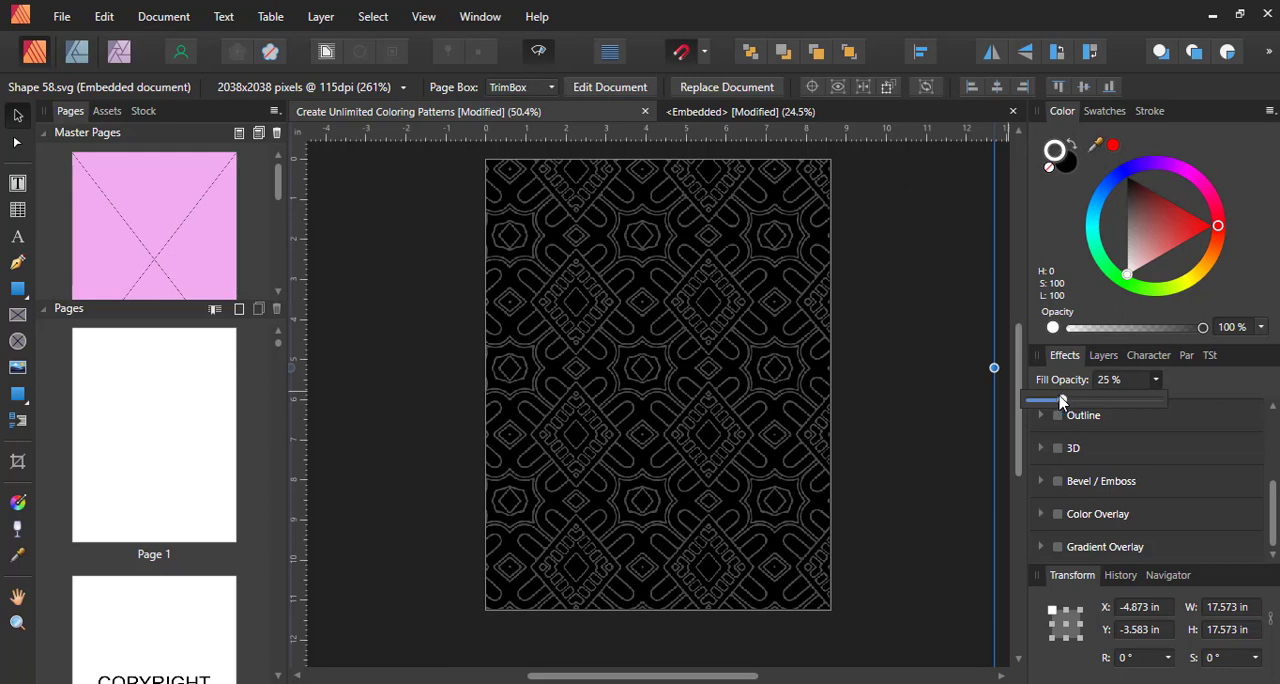
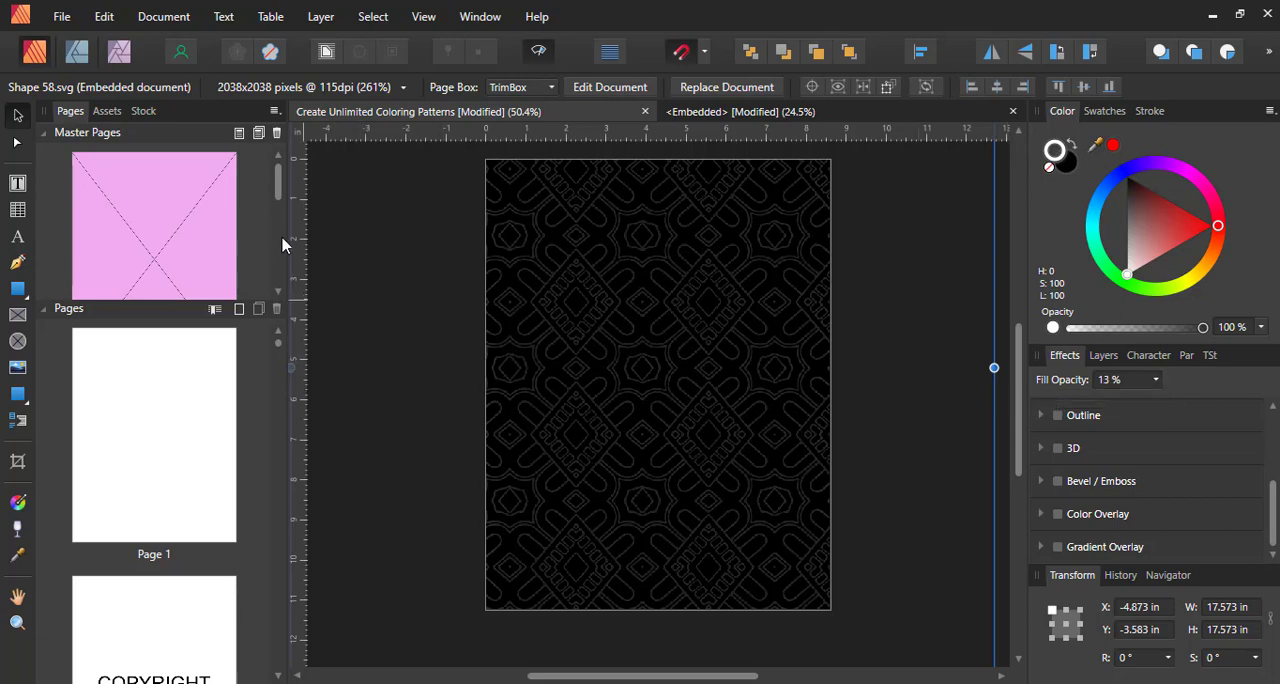
Place Shape 77.svg on page 1 at about 15.5 in square, extending past the page edges
drag(279, 190, 289, 312)
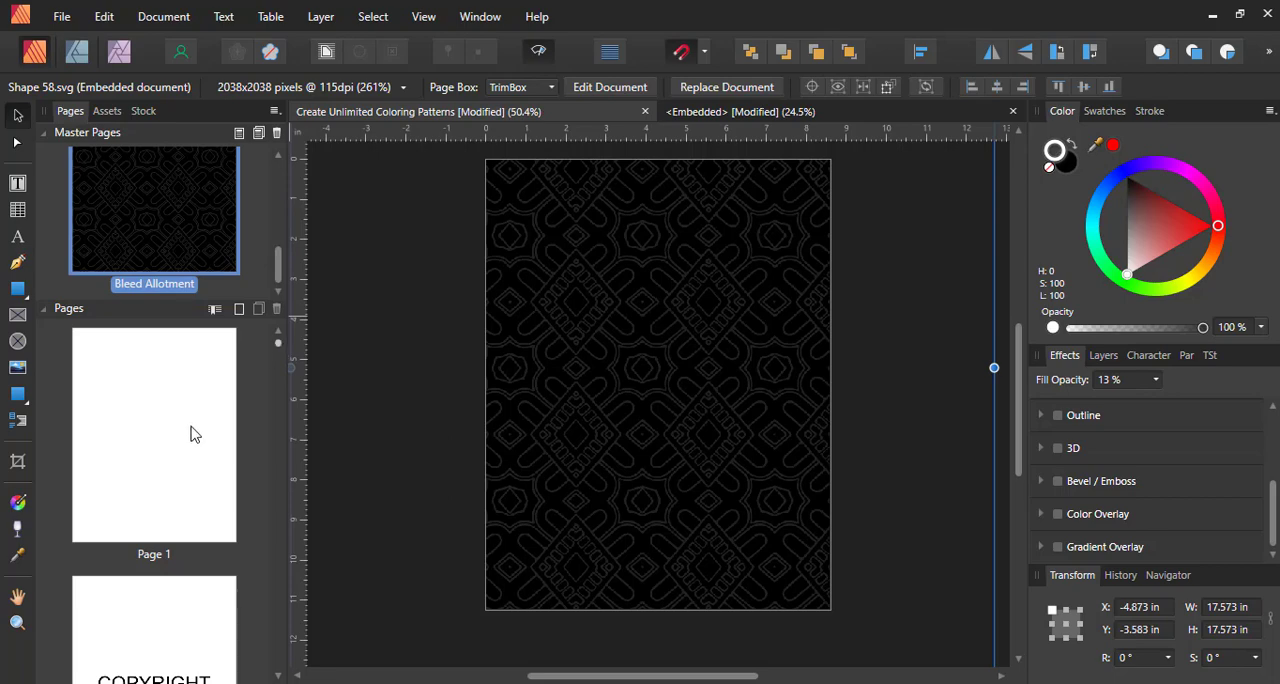
scroll(217, 425, down, 1)
mouse_move(284, 345)
mouse_down()
mouse_move(285, 357)
mouse_move(285, 332)
mouse_up()
click(220, 378)
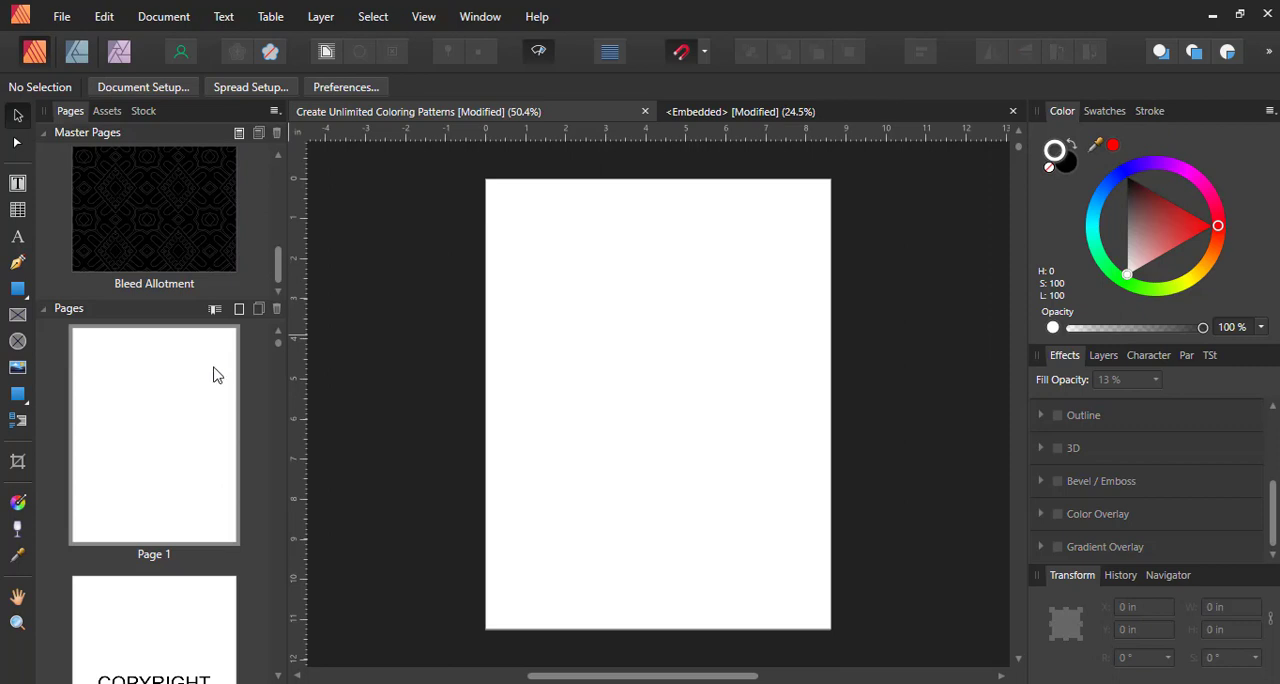
click(57, 22)
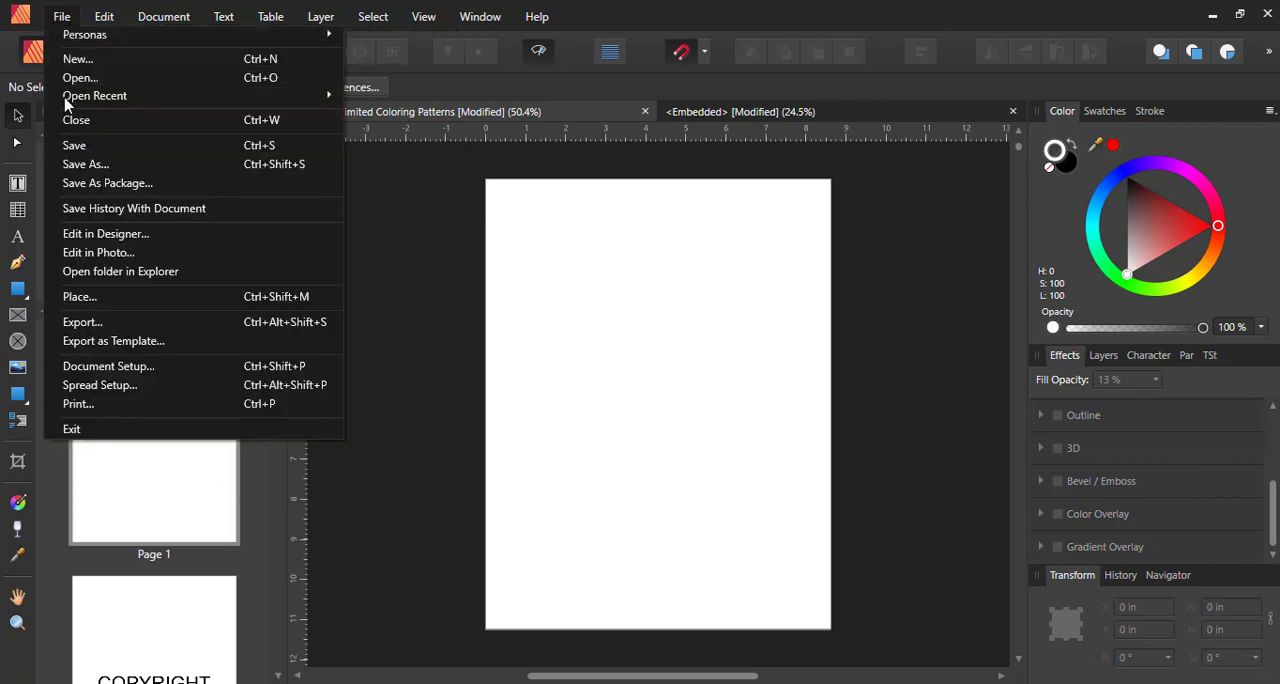
click(15, 370)
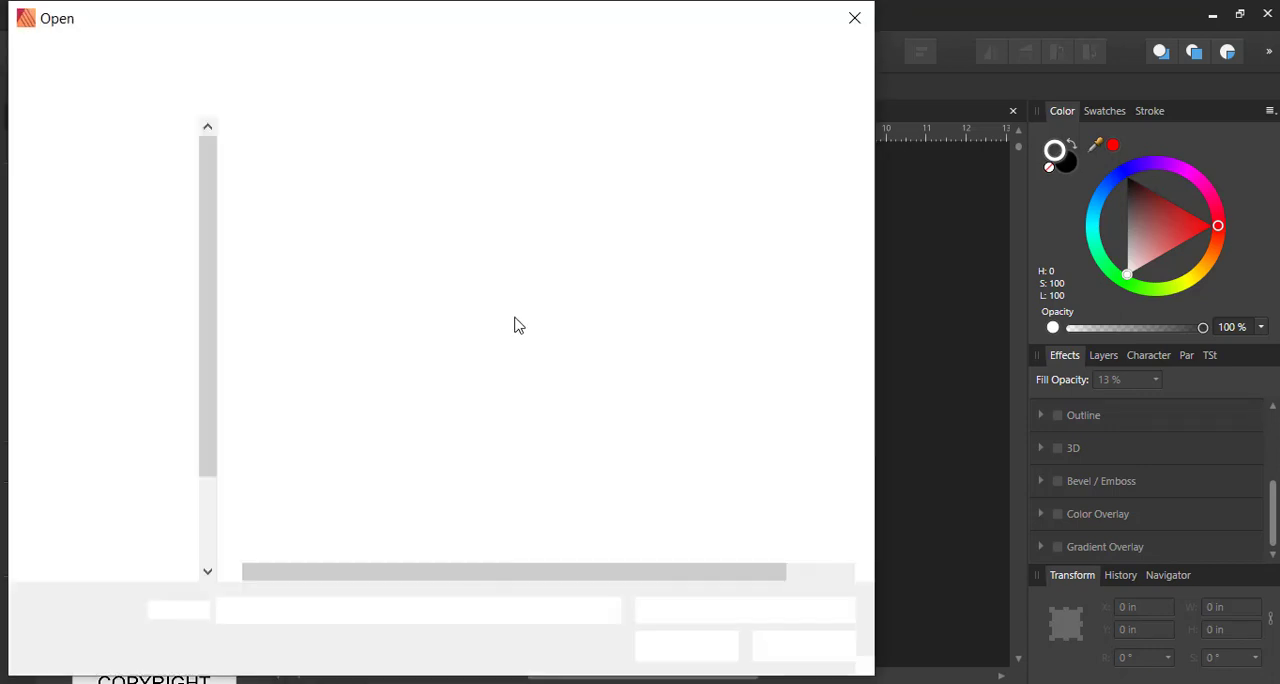
double_click(309, 195)
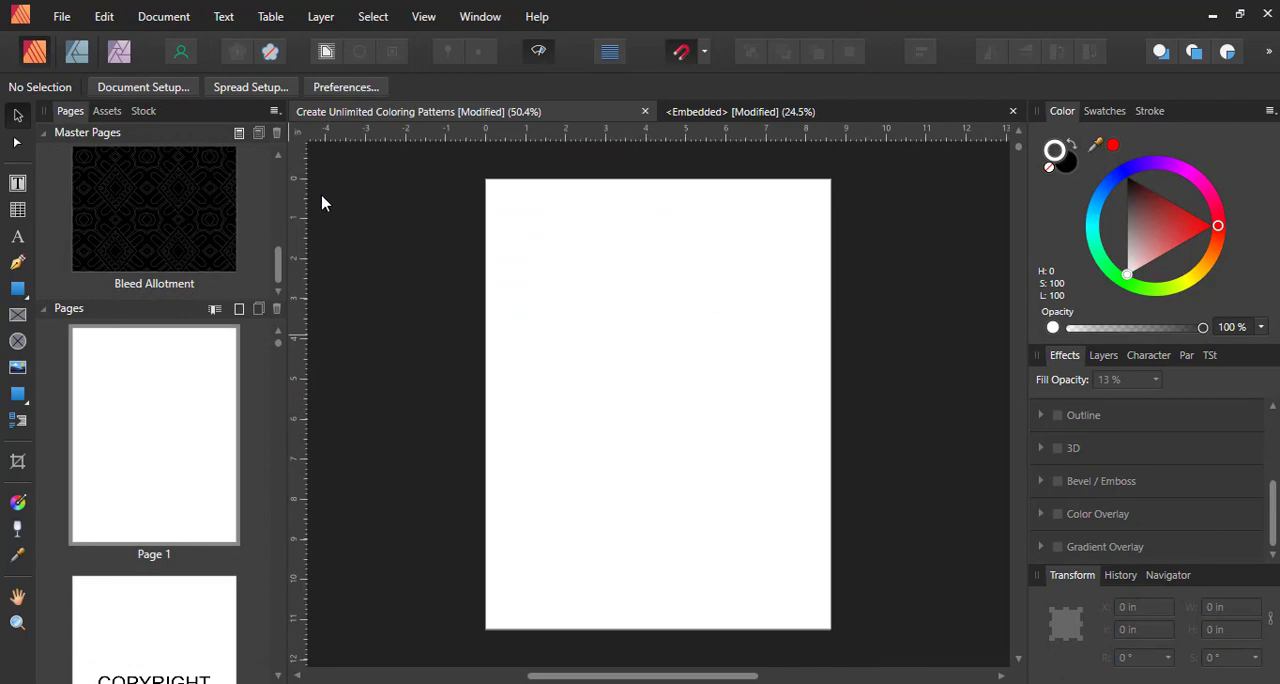
drag(448, 175, 1056, 683)
Reposition the Shape 77.svg pattern and enlarge it to about 19.1 in square so it covers all of page 1
scroll(738, 510, up, 1)
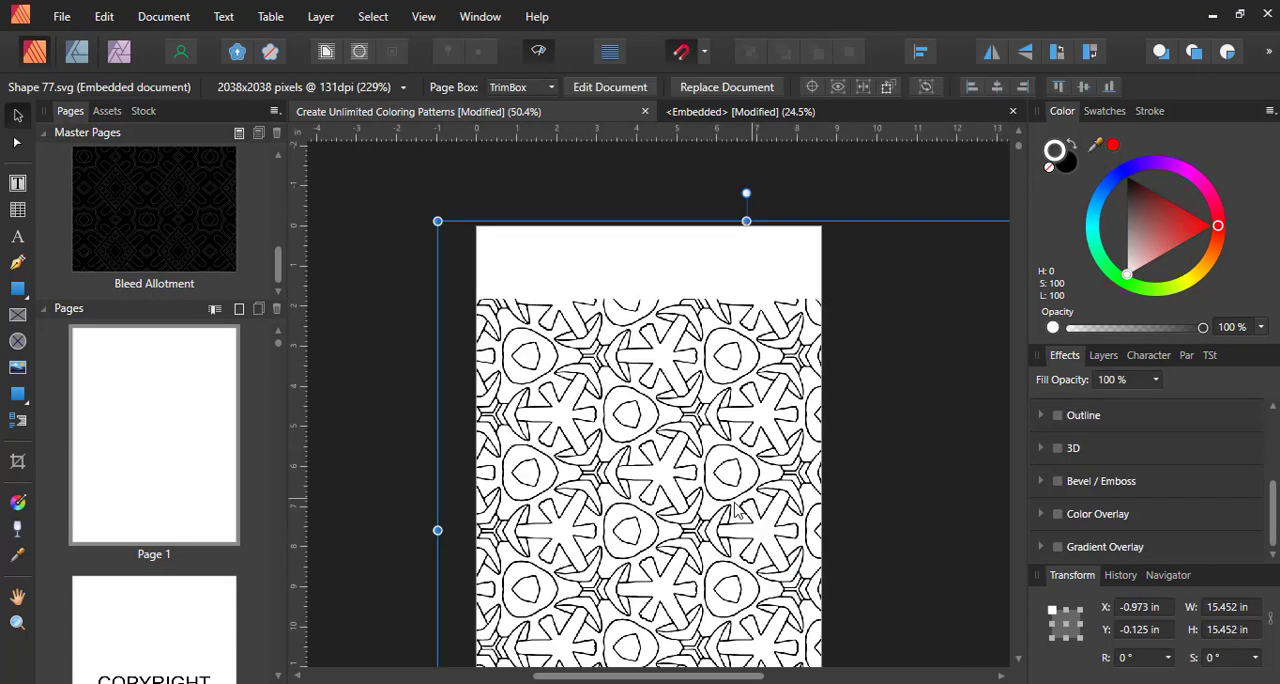
drag(738, 510, 697, 386)
scroll(600, 450, down, 3)
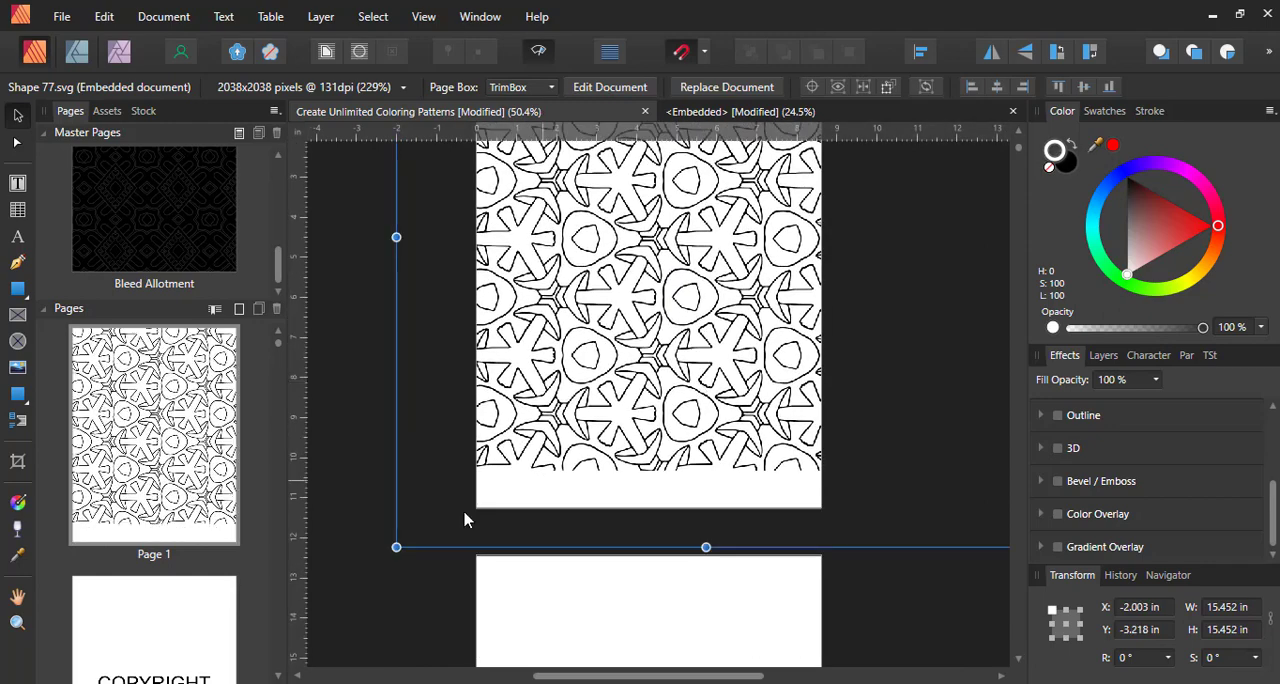
drag(396, 547, 252, 683)
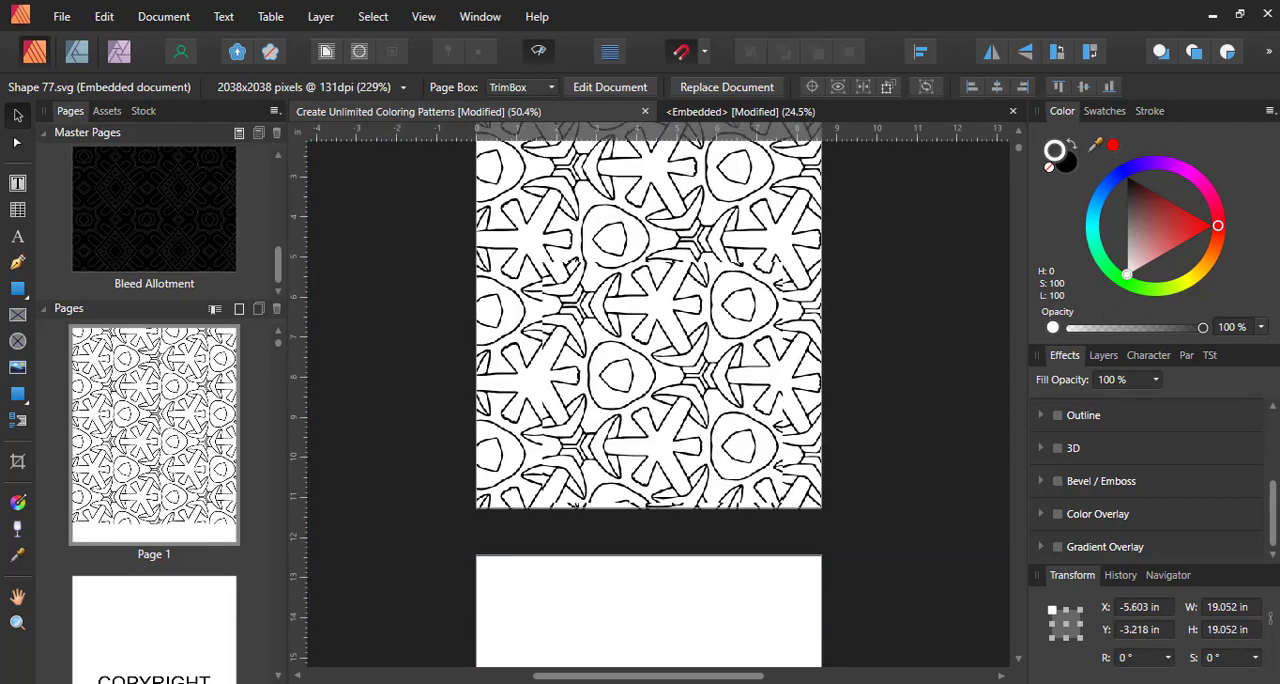
scroll(390, 325, up, 3)
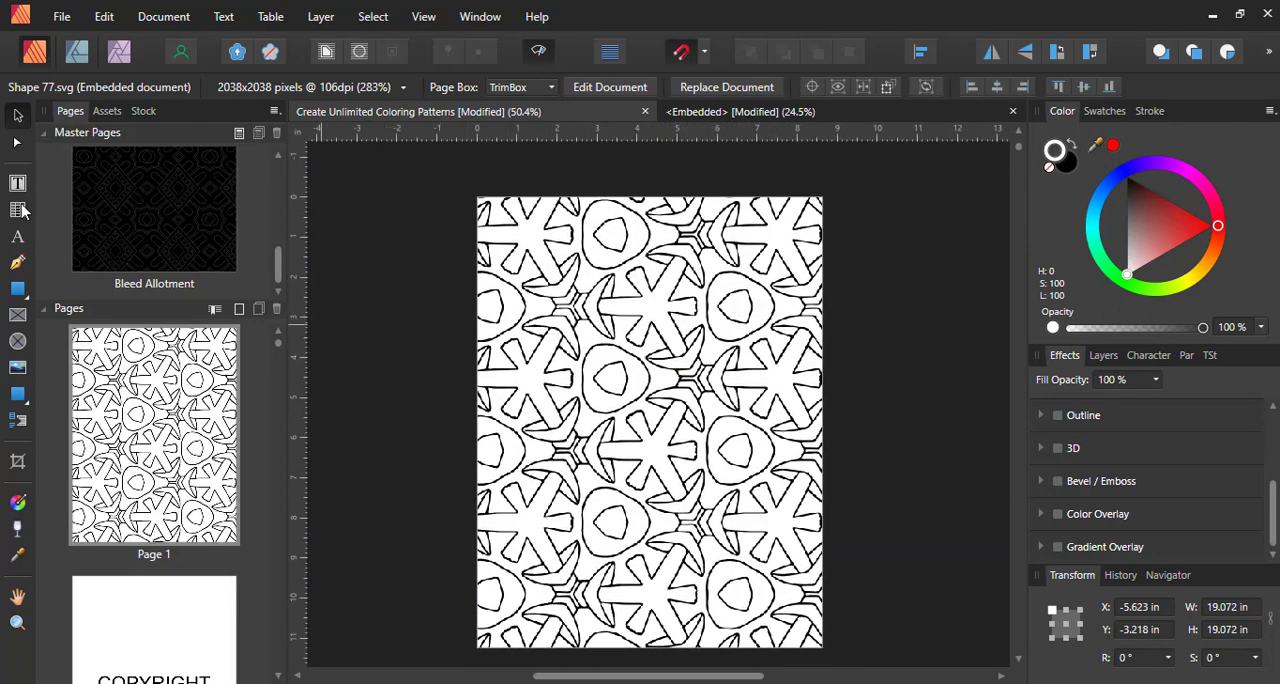
Draw a black rectangle with a white outline across page 1, about 9.3 by 3.2 in, extending past the page's left edge
click(14, 290)
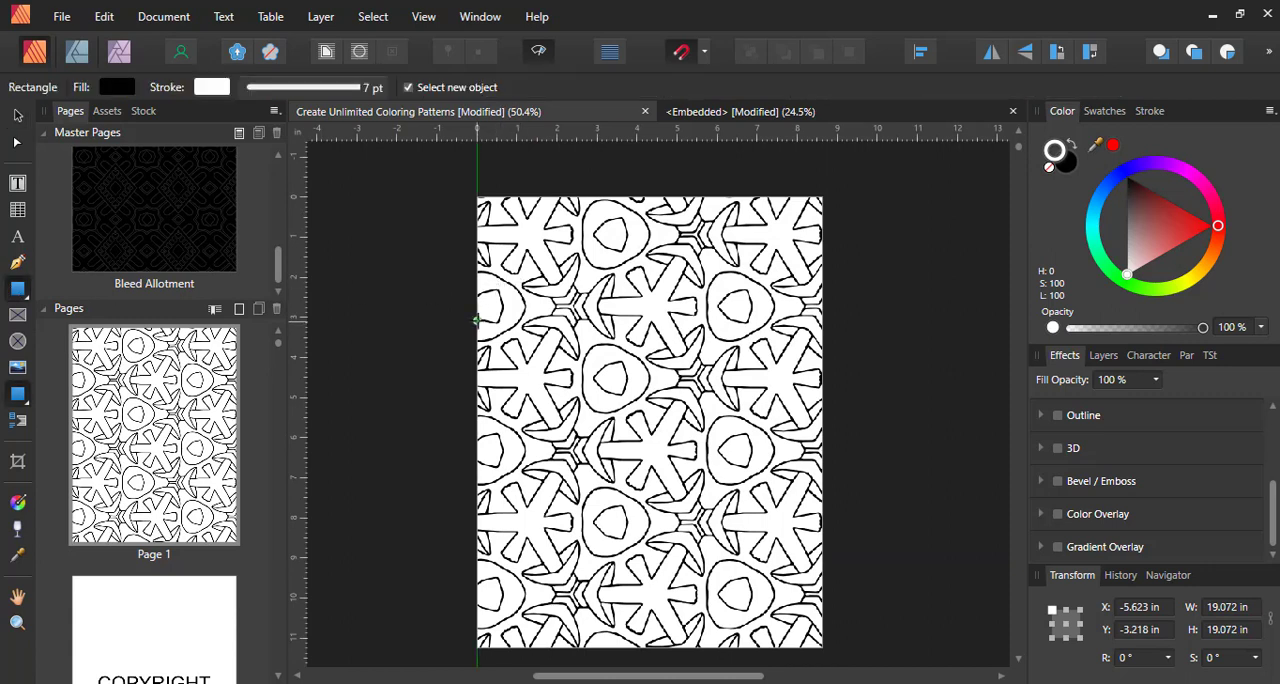
drag(477, 320, 826, 450)
drag(475, 385, 454, 385)
click(372, 249)
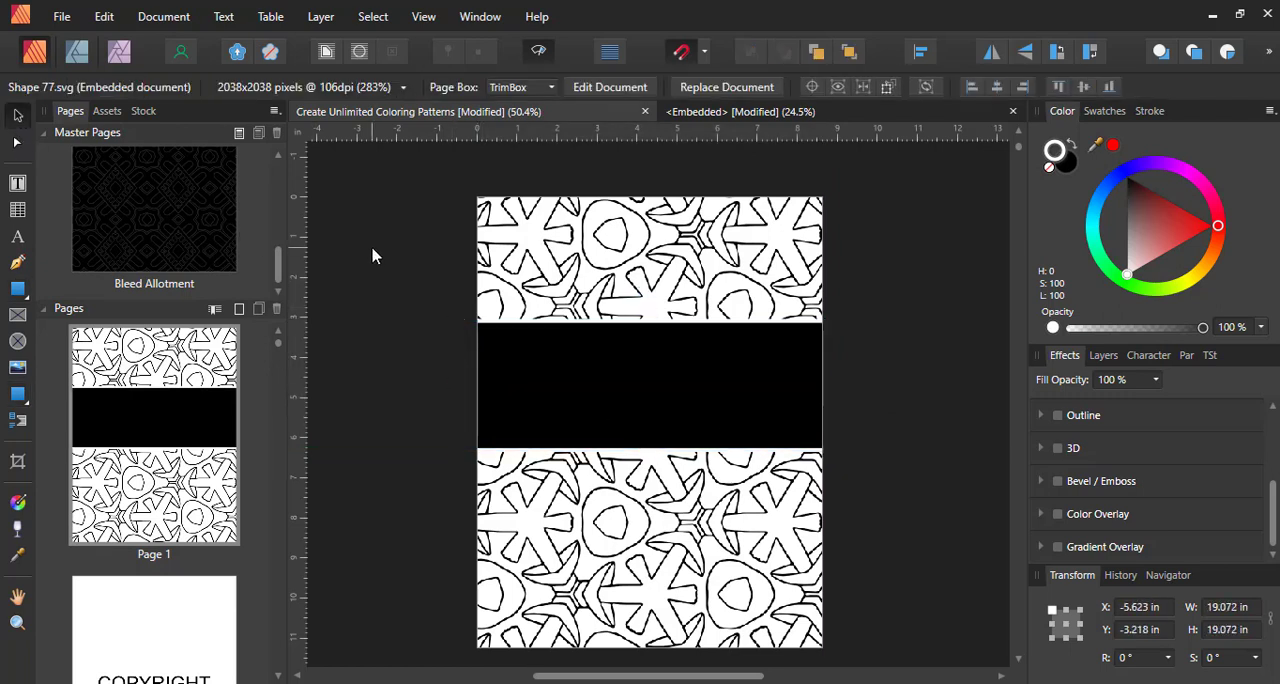
key(ctrl+w)
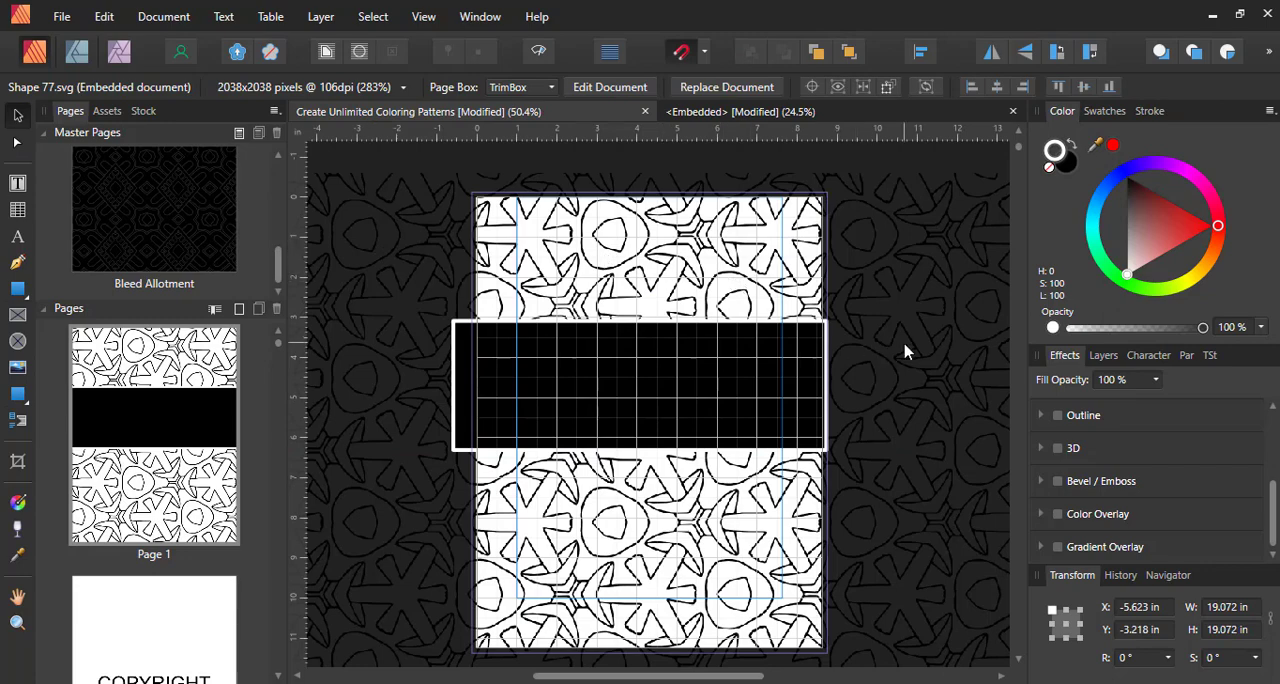
key(ctrl+equal)
key(ctrl+equal)
key(ctrl+minus)
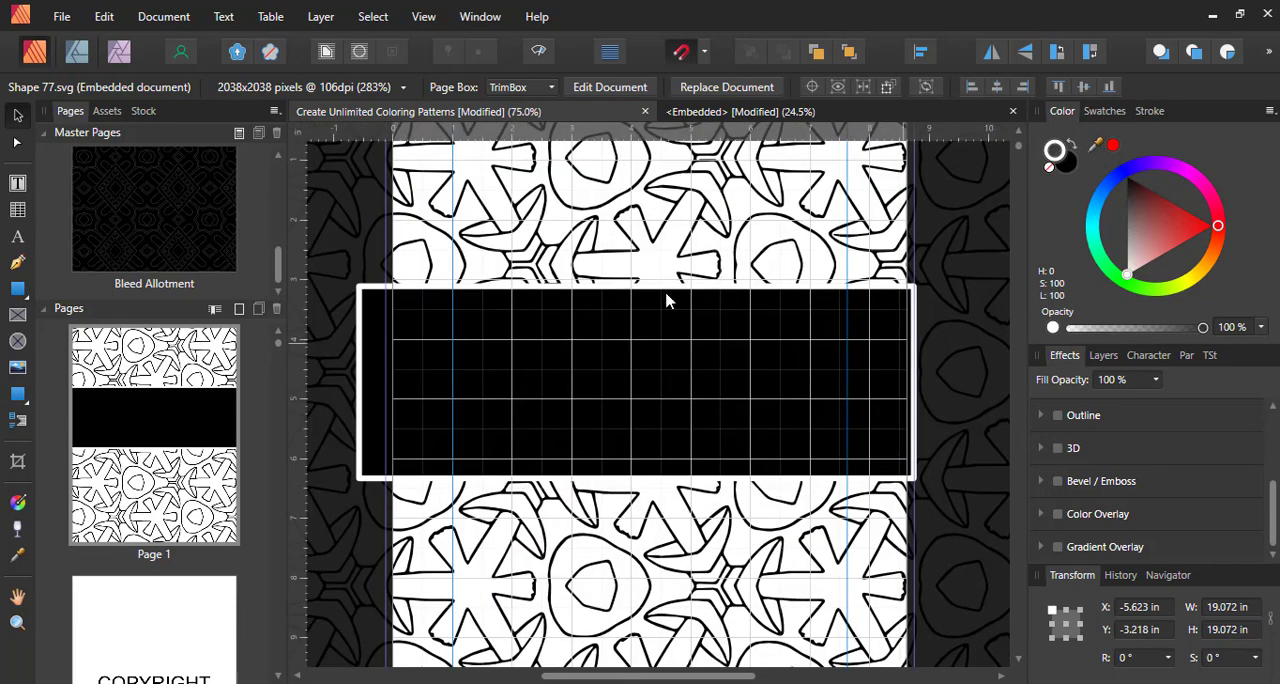
Bring the text "This book belongs to:" to the front and position the black band behind it
click(18, 143)
key(ctrl+w)
key(v)
drag(734, 381, 737, 453)
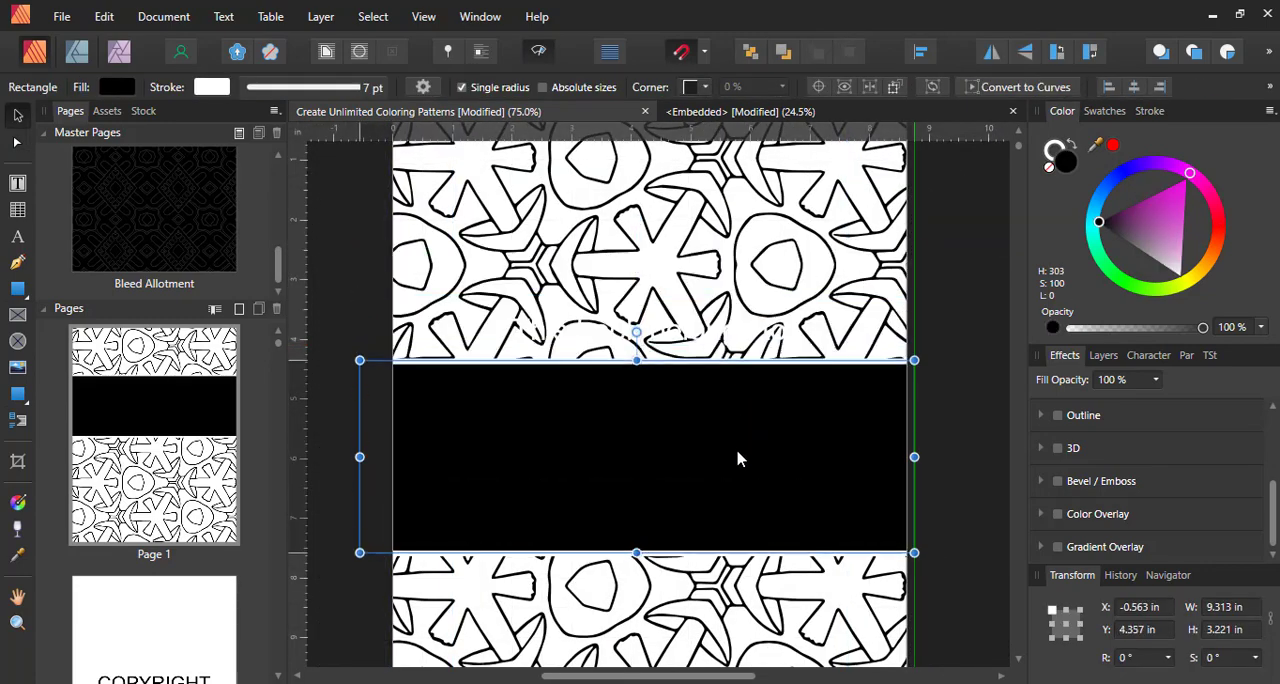
click(668, 340)
right_click(668, 340)
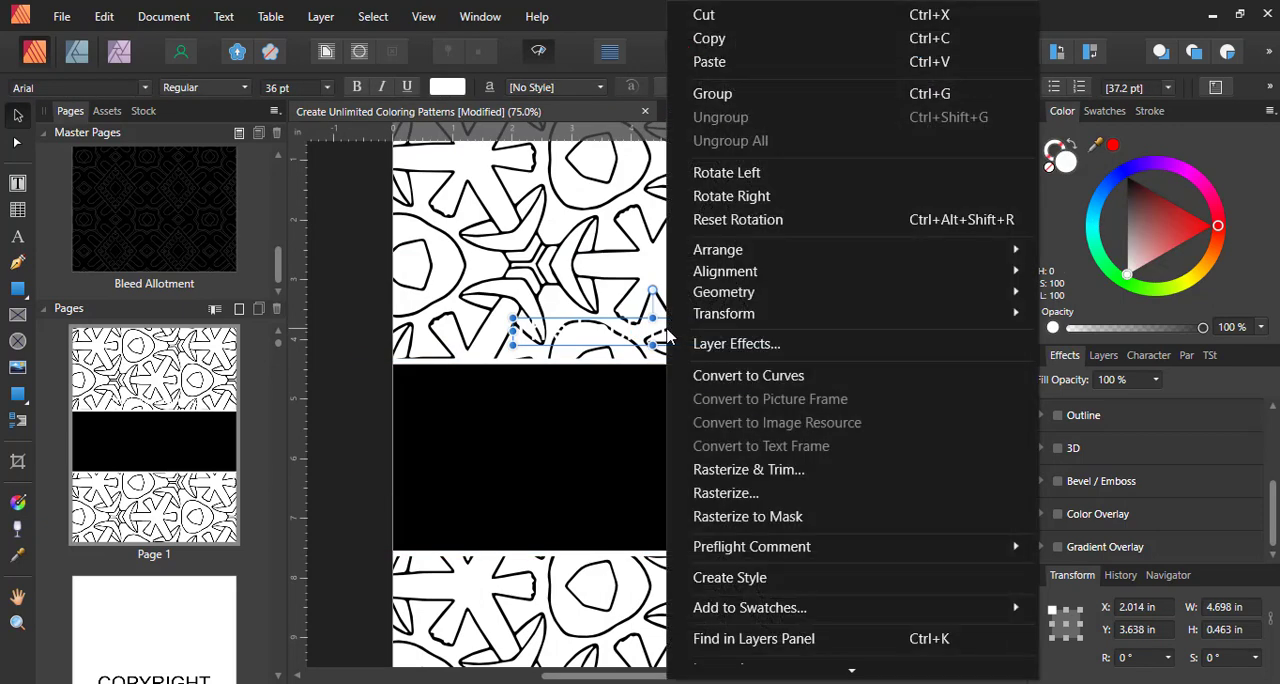
mouse_move(731, 257)
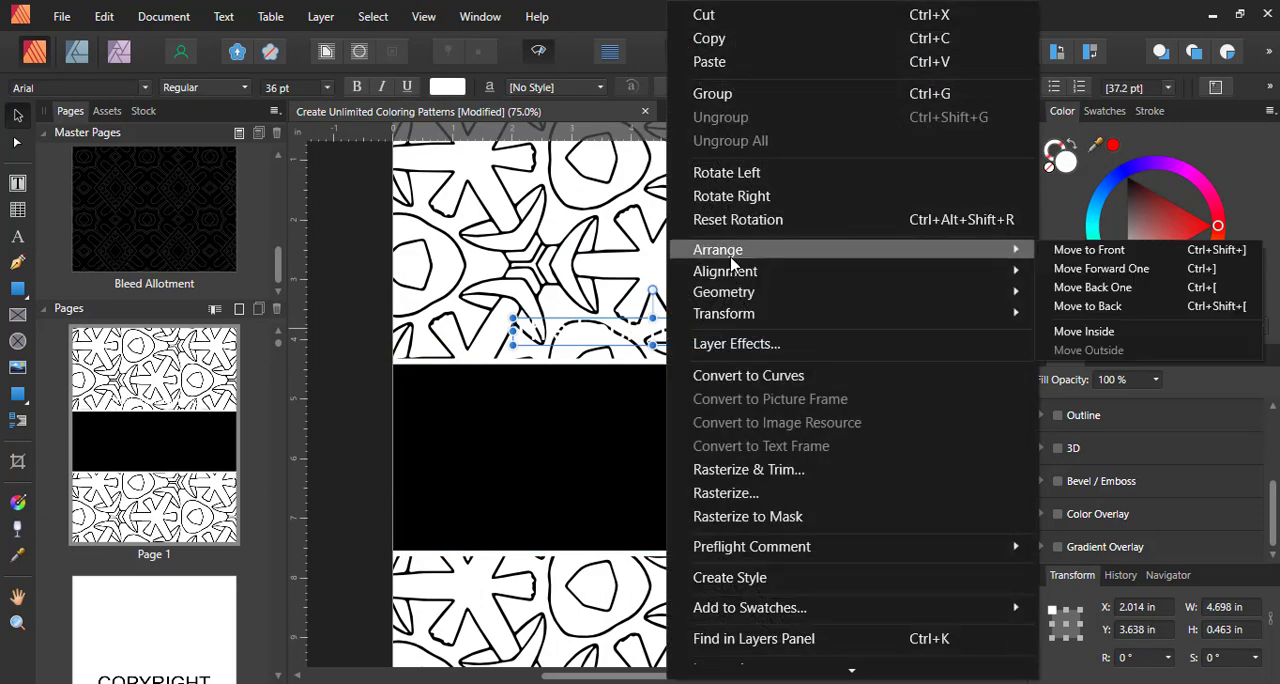
click(1089, 249)
drag(657, 450, 654, 334)
Set the "This book belongs to:" text in the Galantis font and move it up within the black band
click(654, 330)
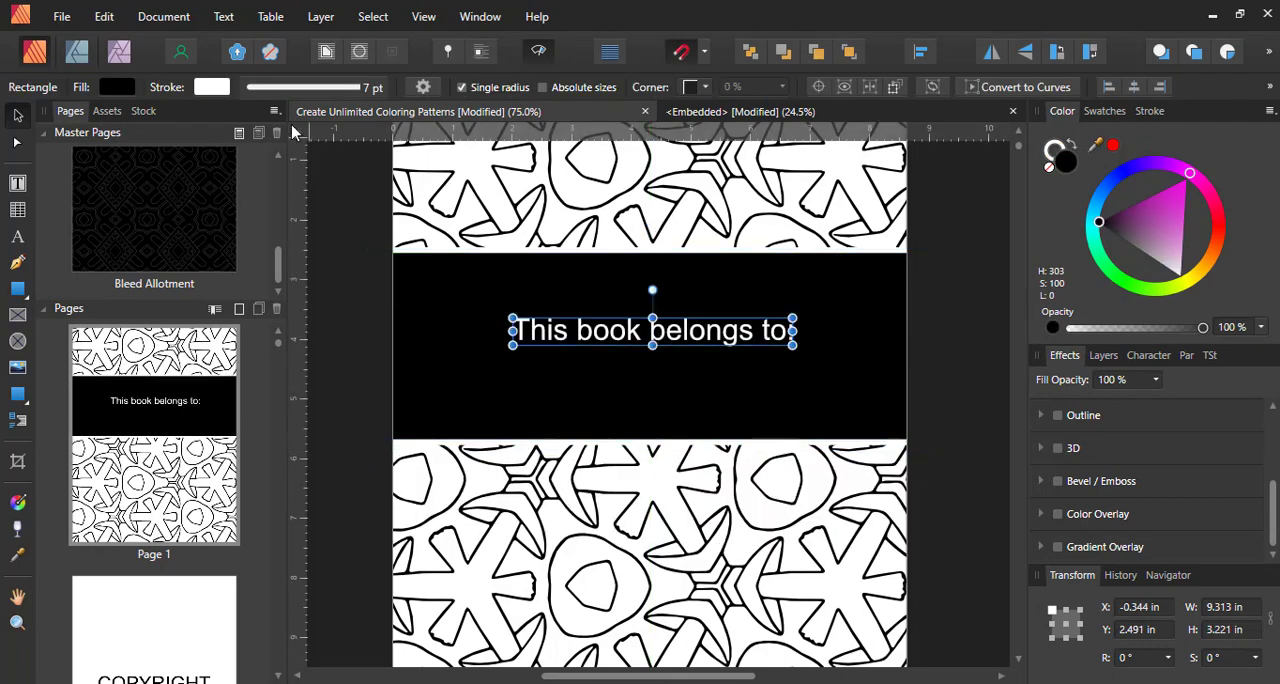
click(90, 92)
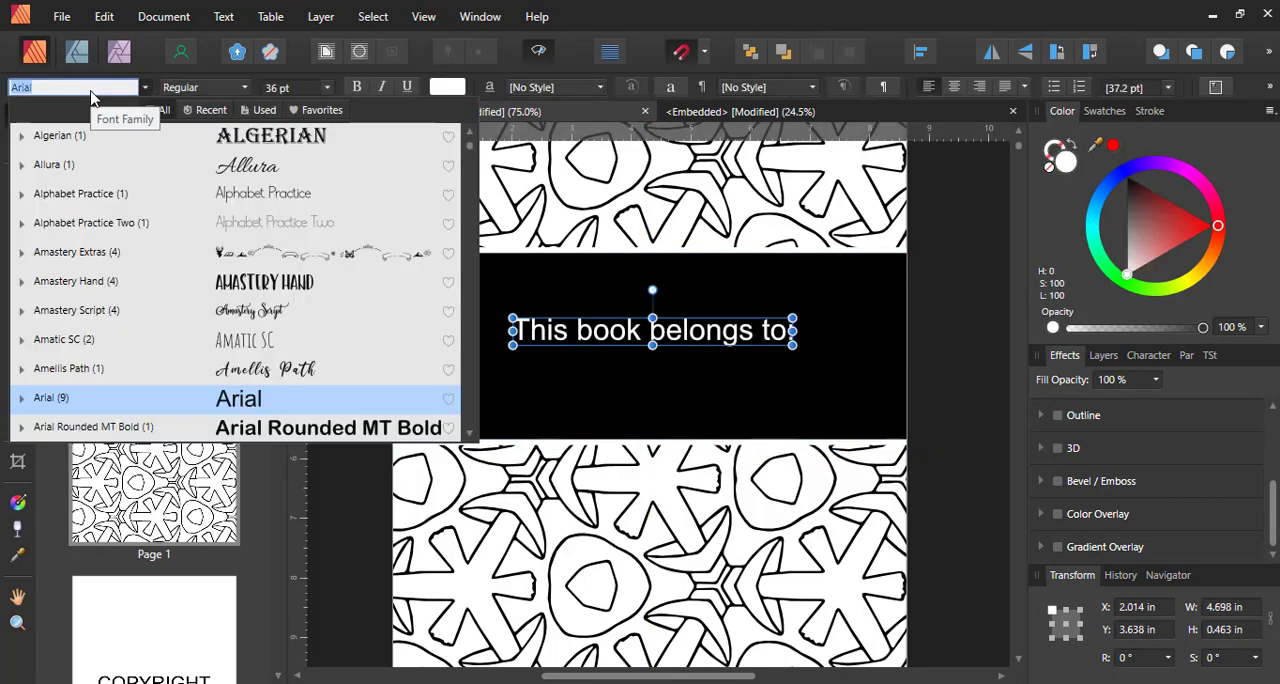
text(gala)
click(69, 134)
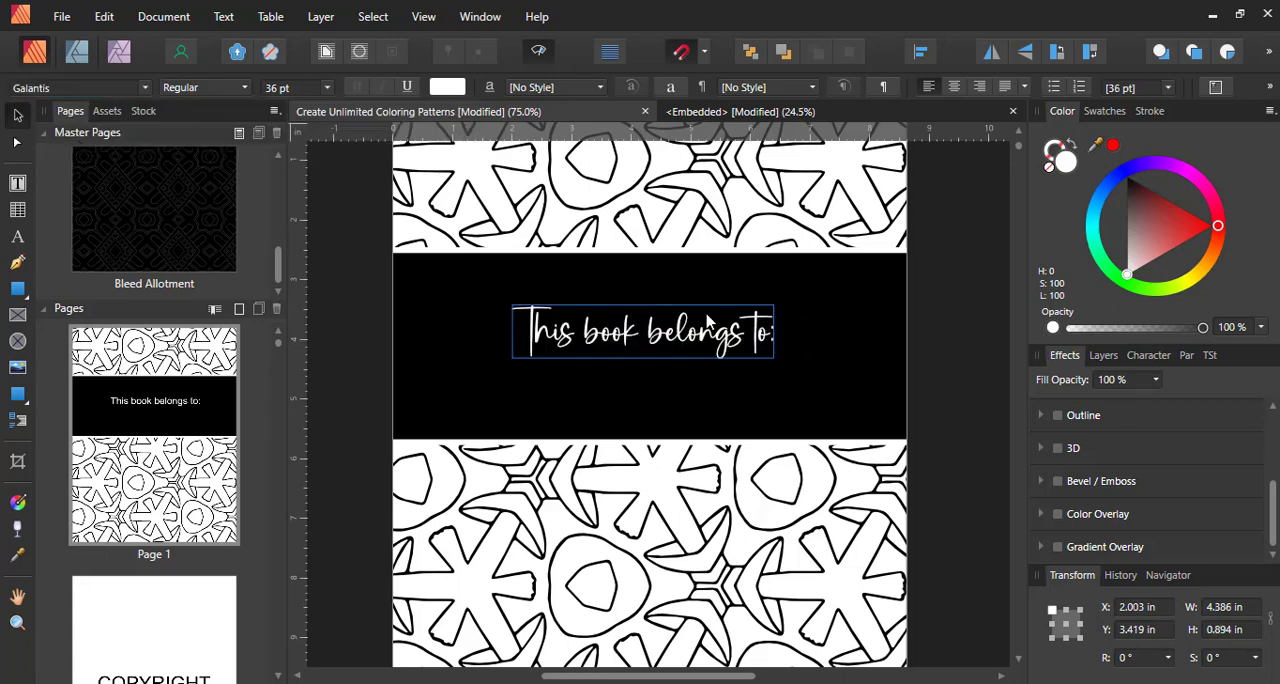
drag(688, 330, 678, 308)
Recolour the "This book belongs to:" text black and the fill of the band behind it white
click(865, 380)
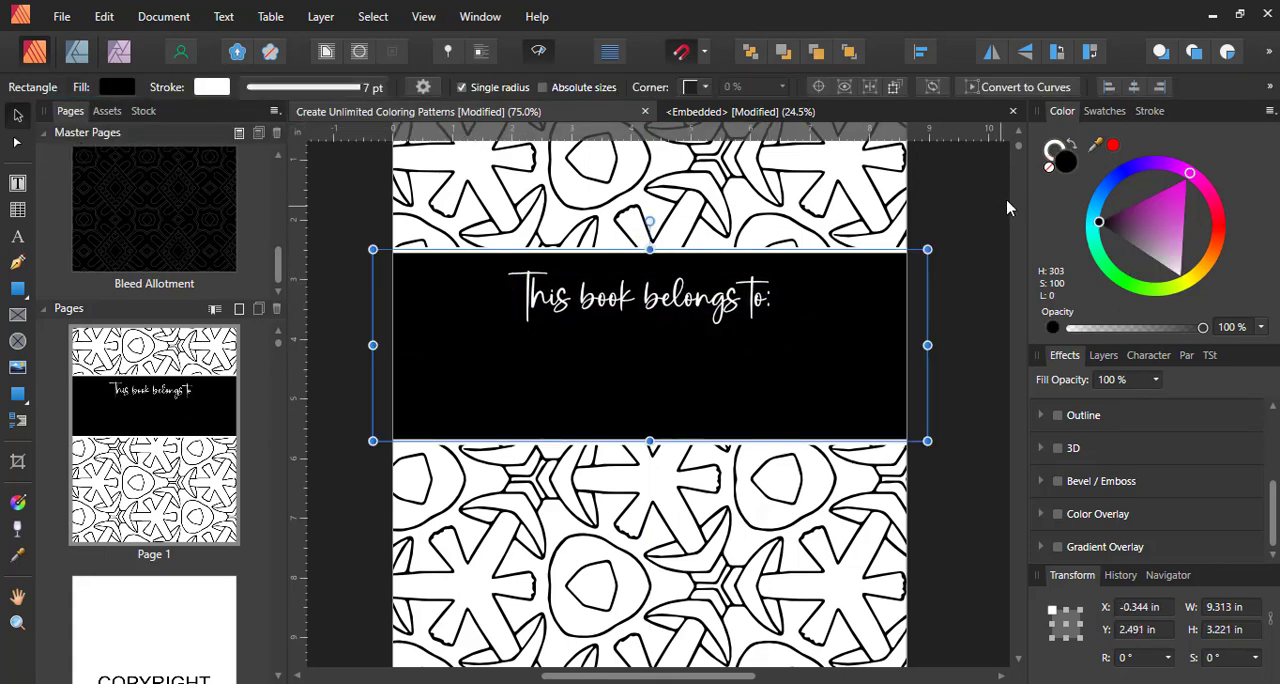
click(665, 292)
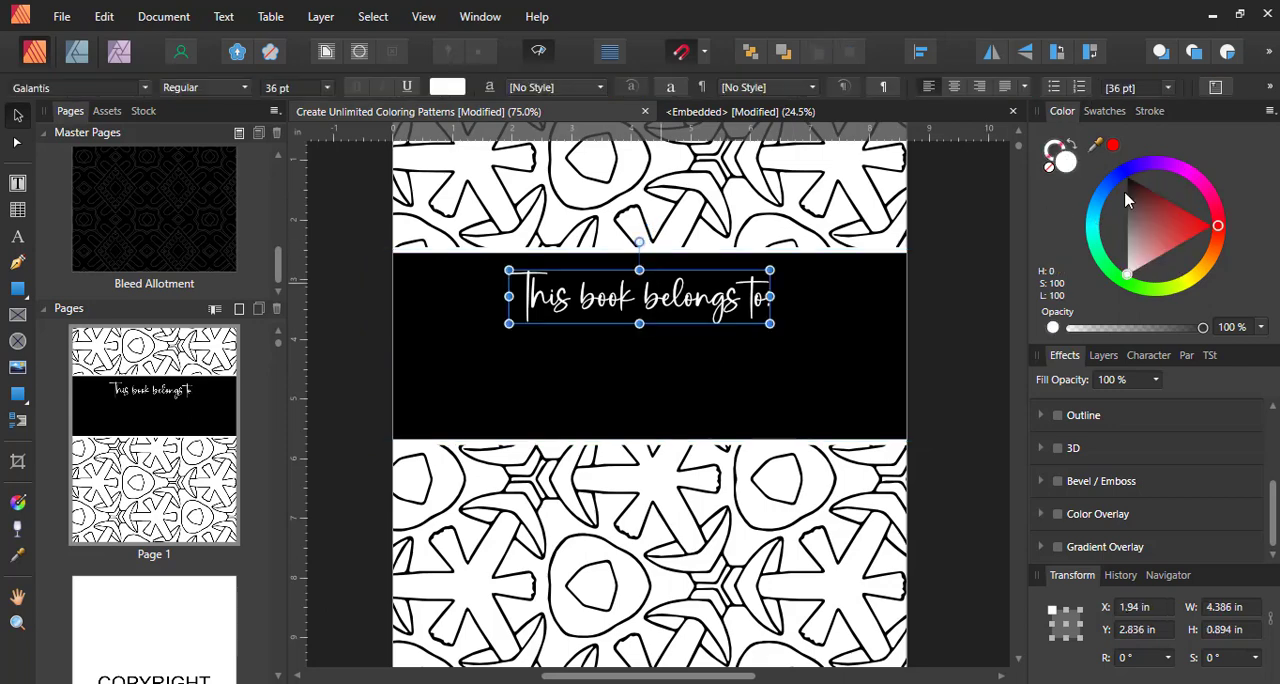
drag(1127, 200, 1128, 177)
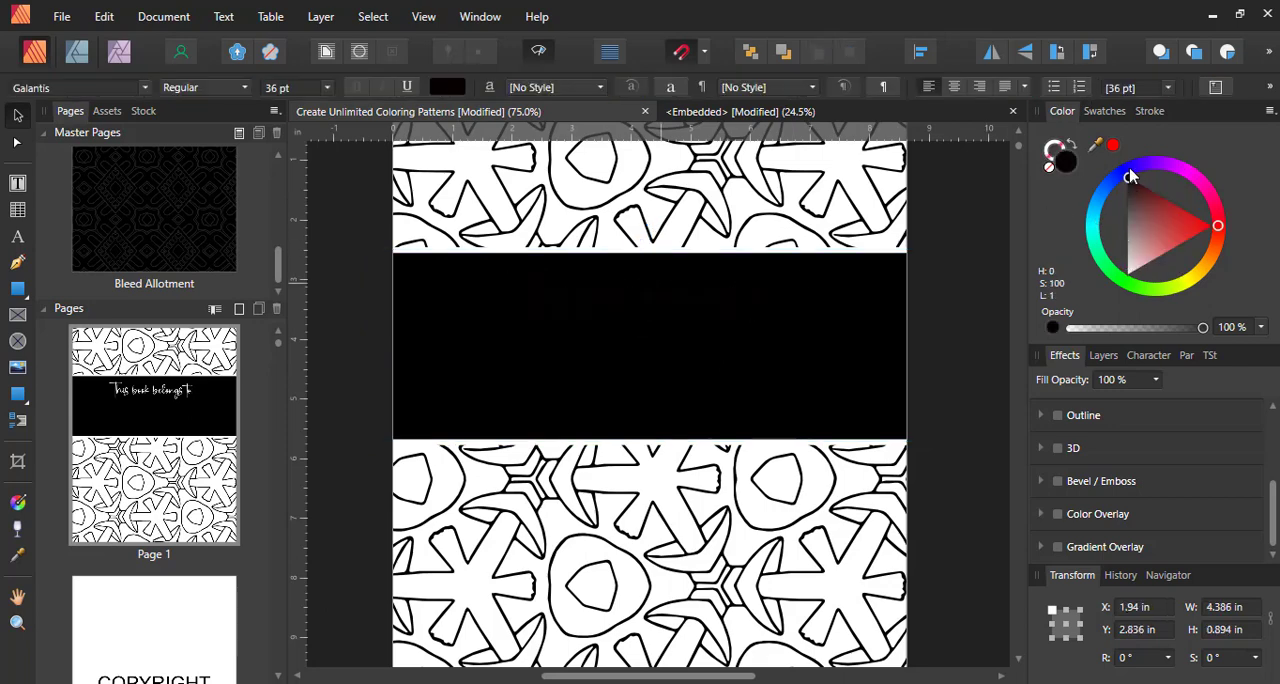
click(846, 350)
drag(1141, 285, 1186, 276)
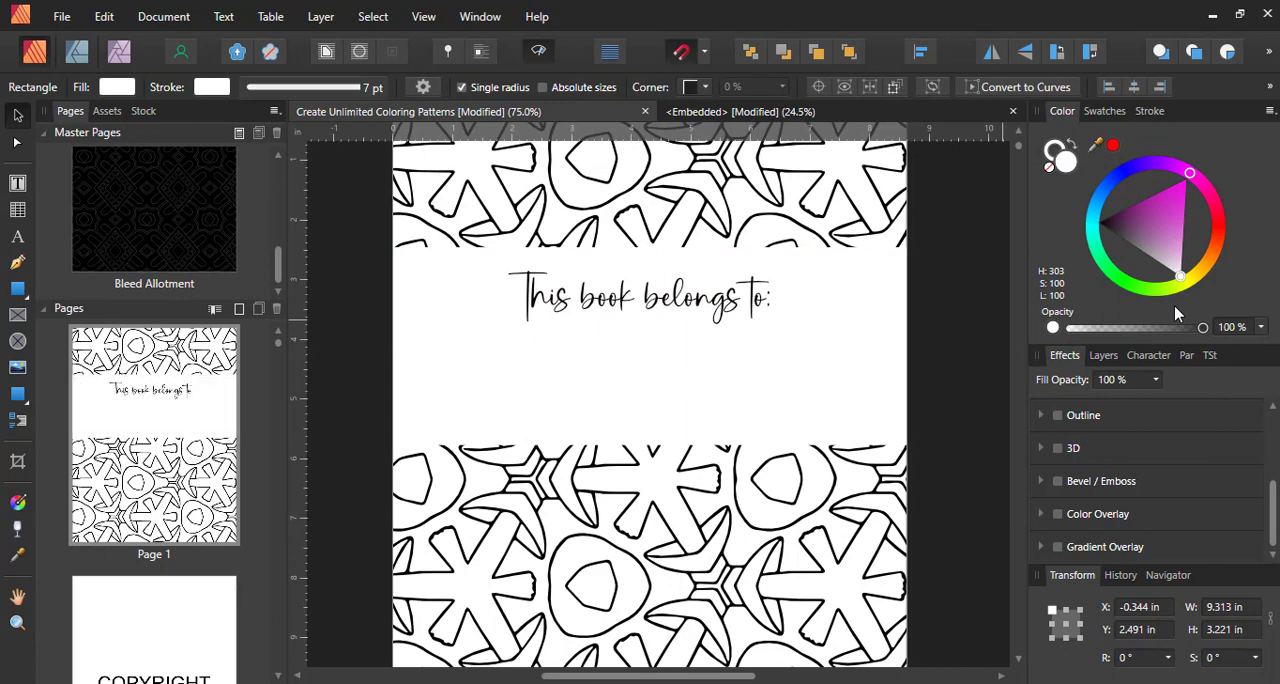
Give the white band a black outline and shift the band and its text slightly up the page
drag(866, 391, 863, 372)
click(1052, 147)
drag(1144, 209, 1121, 169)
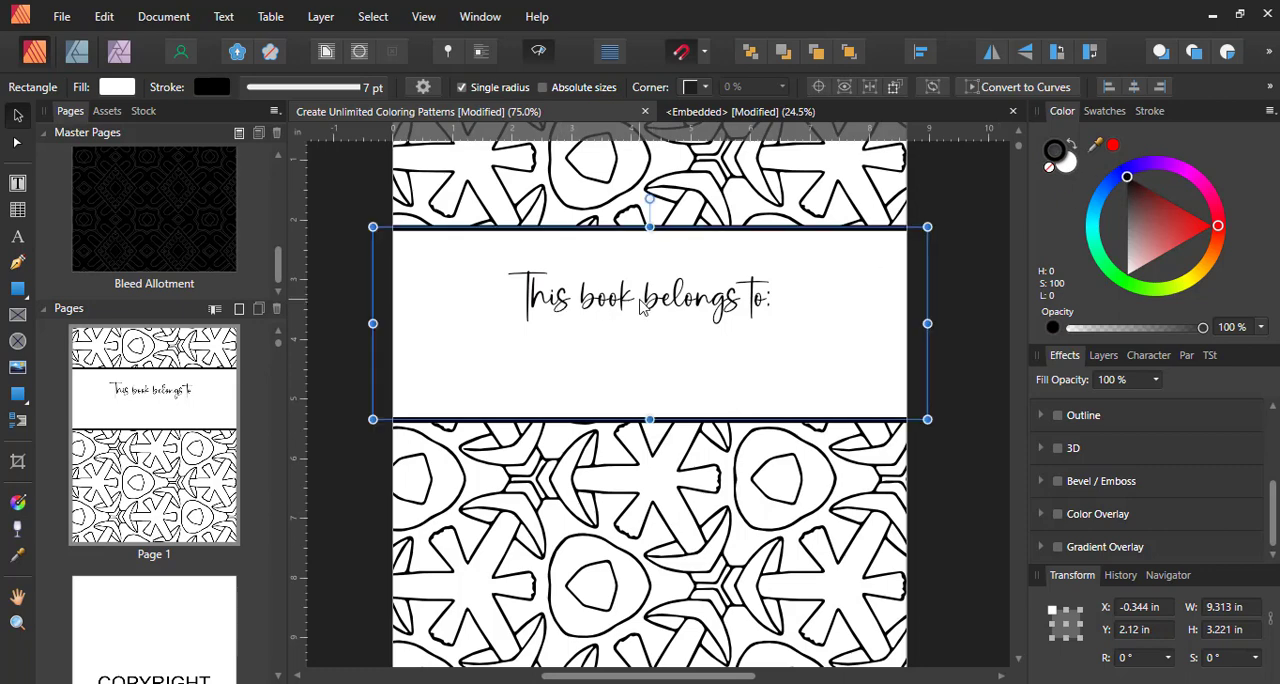
click(643, 307)
drag(643, 307, 648, 290)
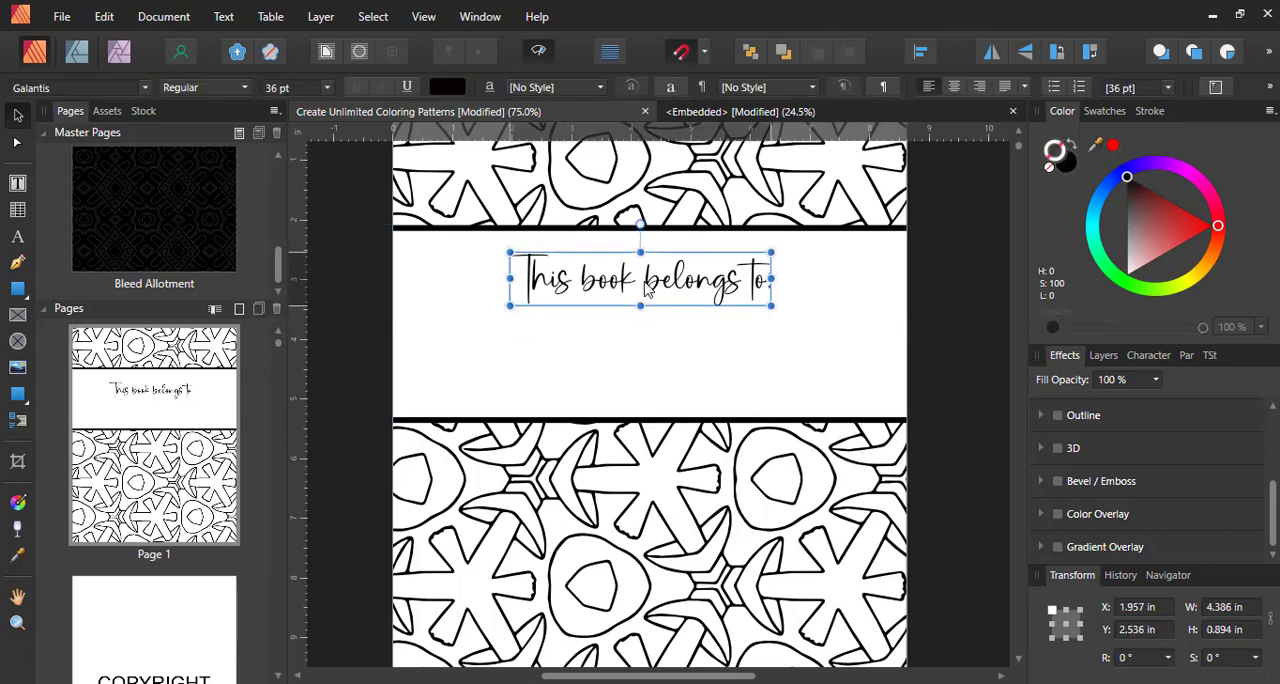
Draw a horizontal writing line 7.125 in long below the text with the Pen tool and set its stroke width to 2.8 pt
key(ctrl+w)
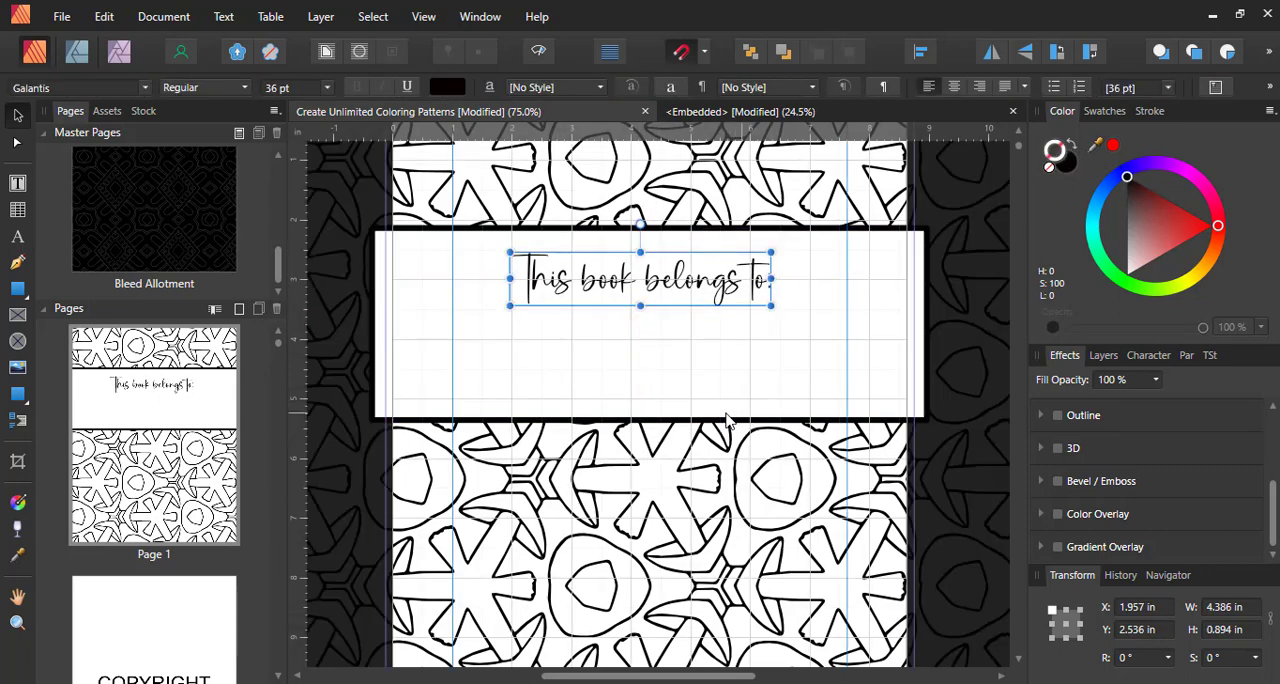
click(17, 262)
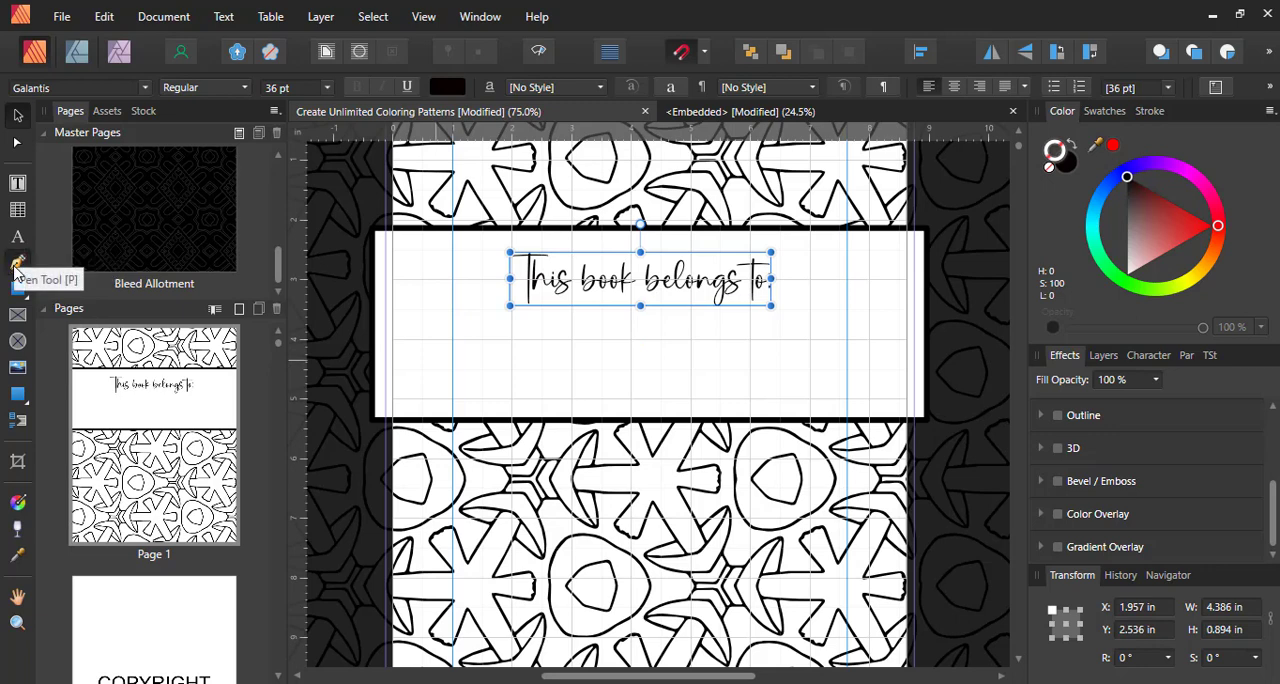
click(422, 340)
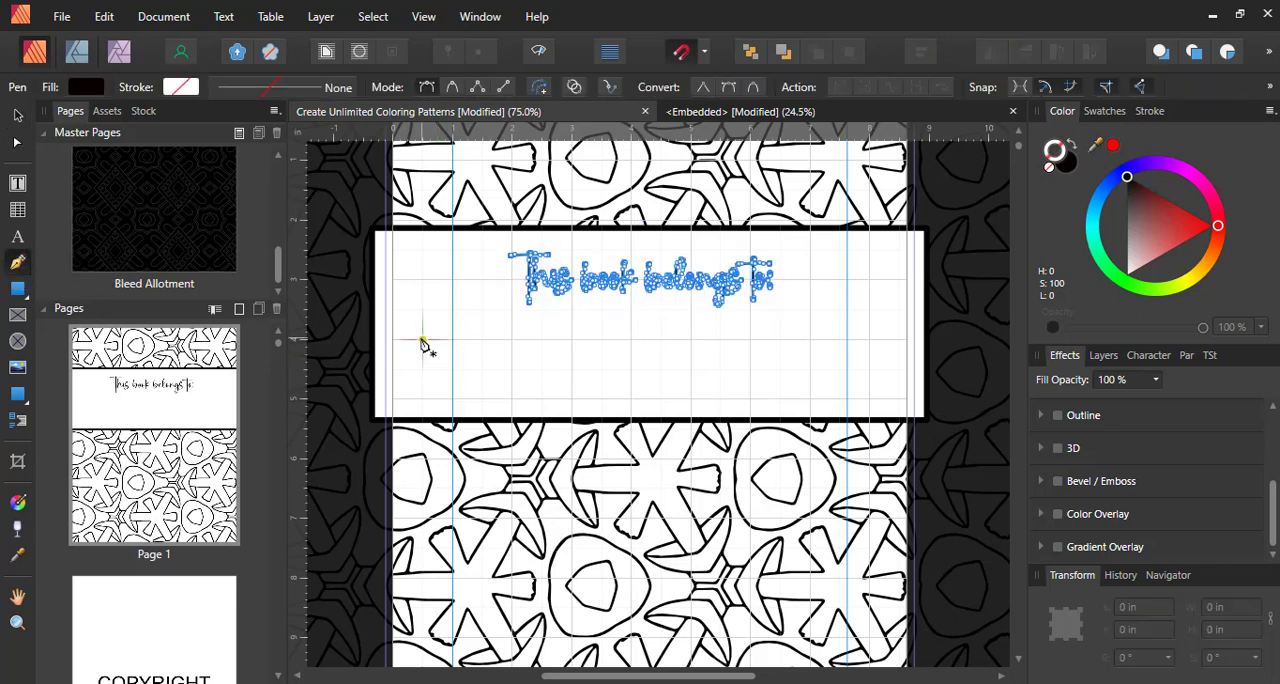
click(846, 341)
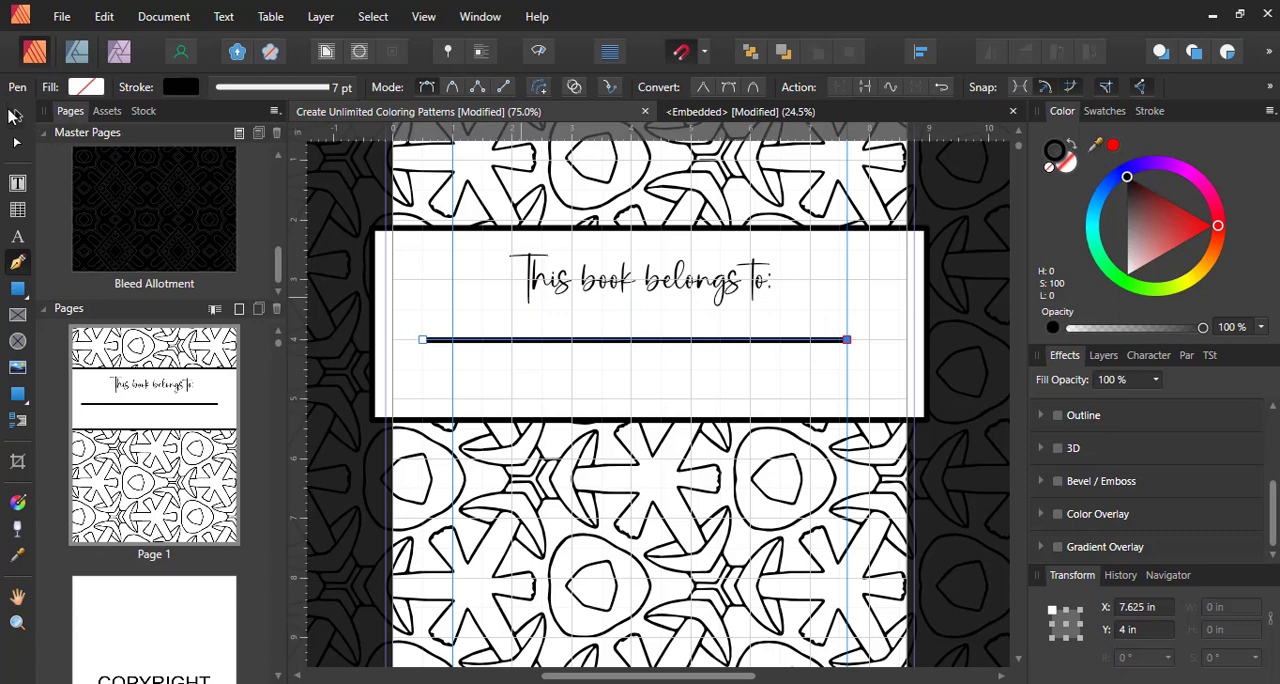
key(v)
click(1149, 111)
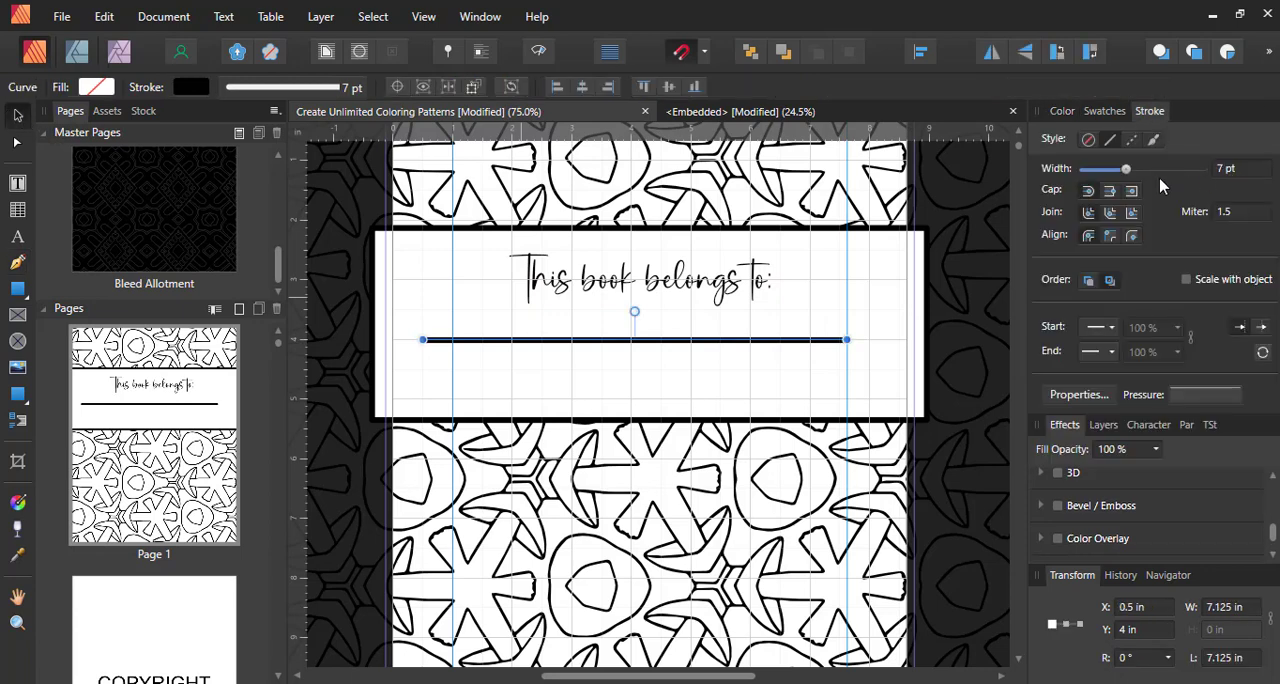
mouse_move(1127, 172)
mouse_down()
mouse_move(1099, 171)
mouse_move(1114, 171)
mouse_up()
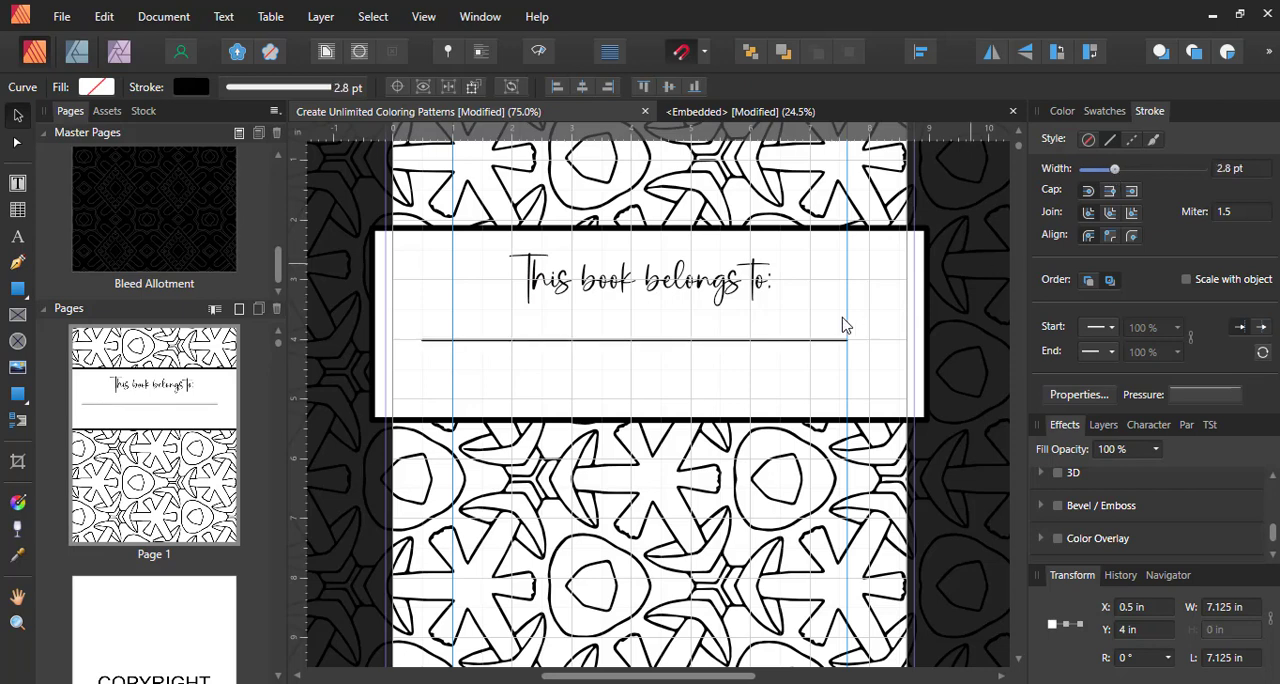
Try a duplicate of the writing line 1 in below the first, and delete the copy
drag(794, 341, 797, 400)
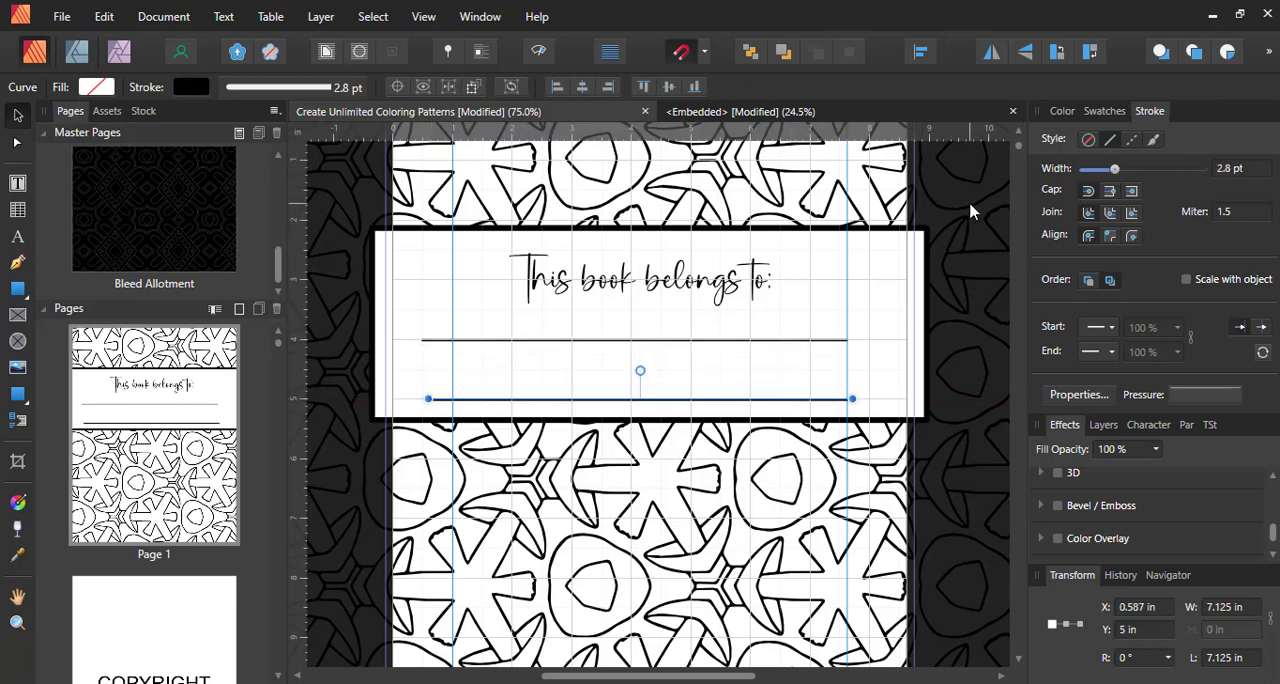
click(970, 212)
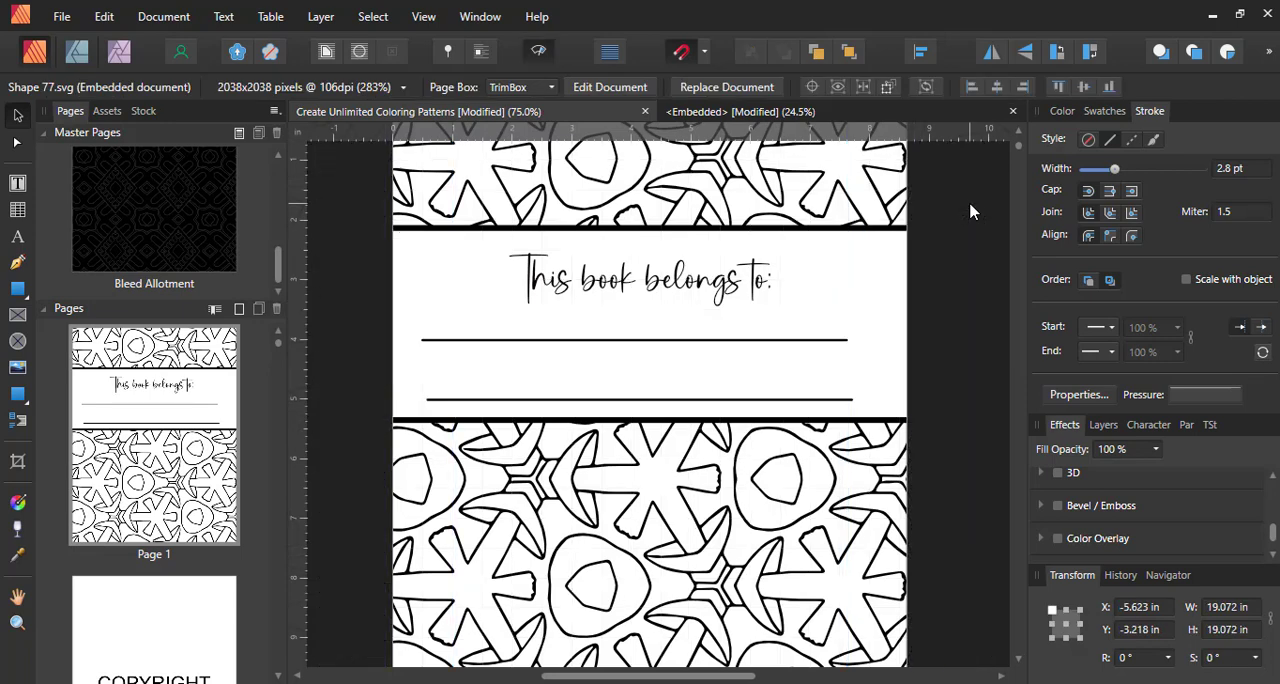
key(ctrl+minus)
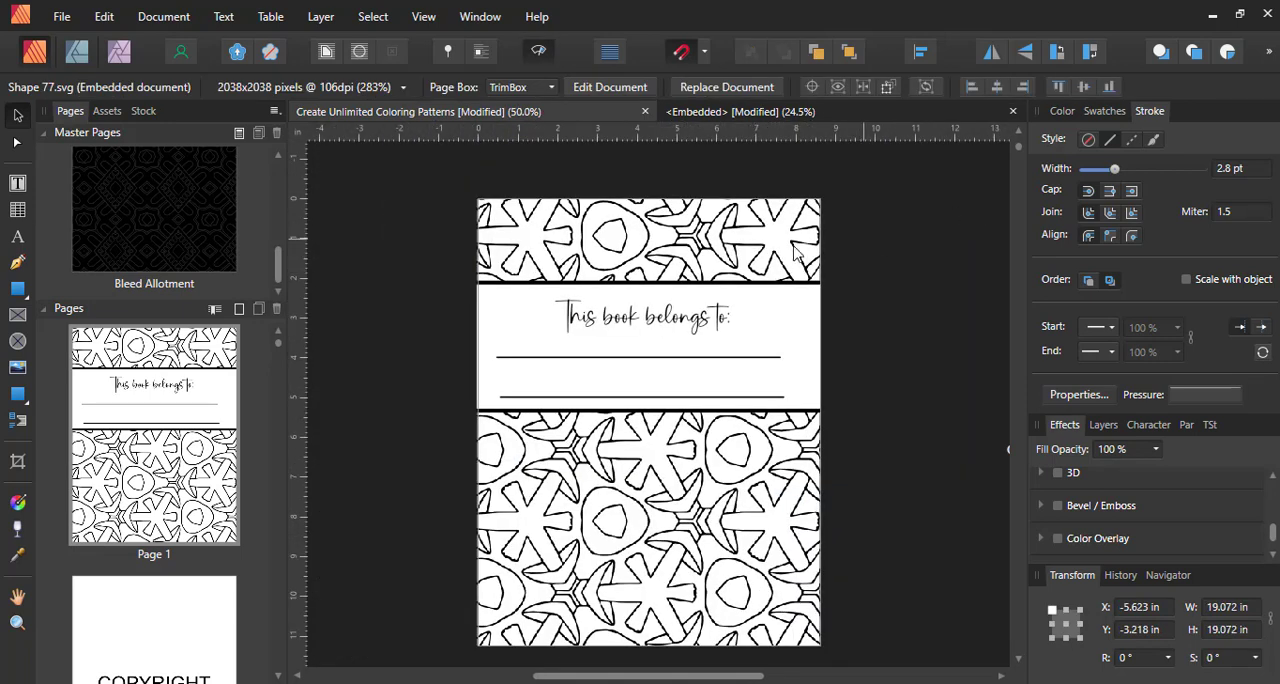
click(689, 399)
key(Delete)
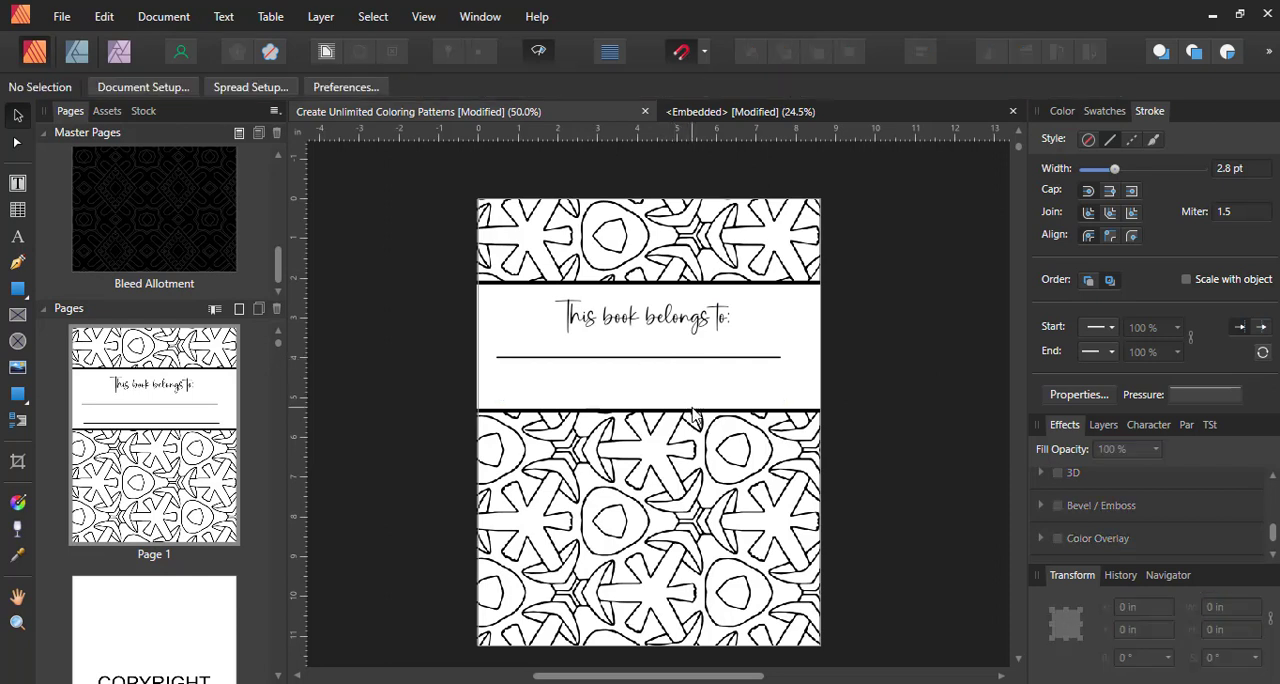
Shorten the white band behind the text from its lower edge to a height of 2.45 in, just below the writing line
click(690, 405)
drag(650, 398, 651, 367)
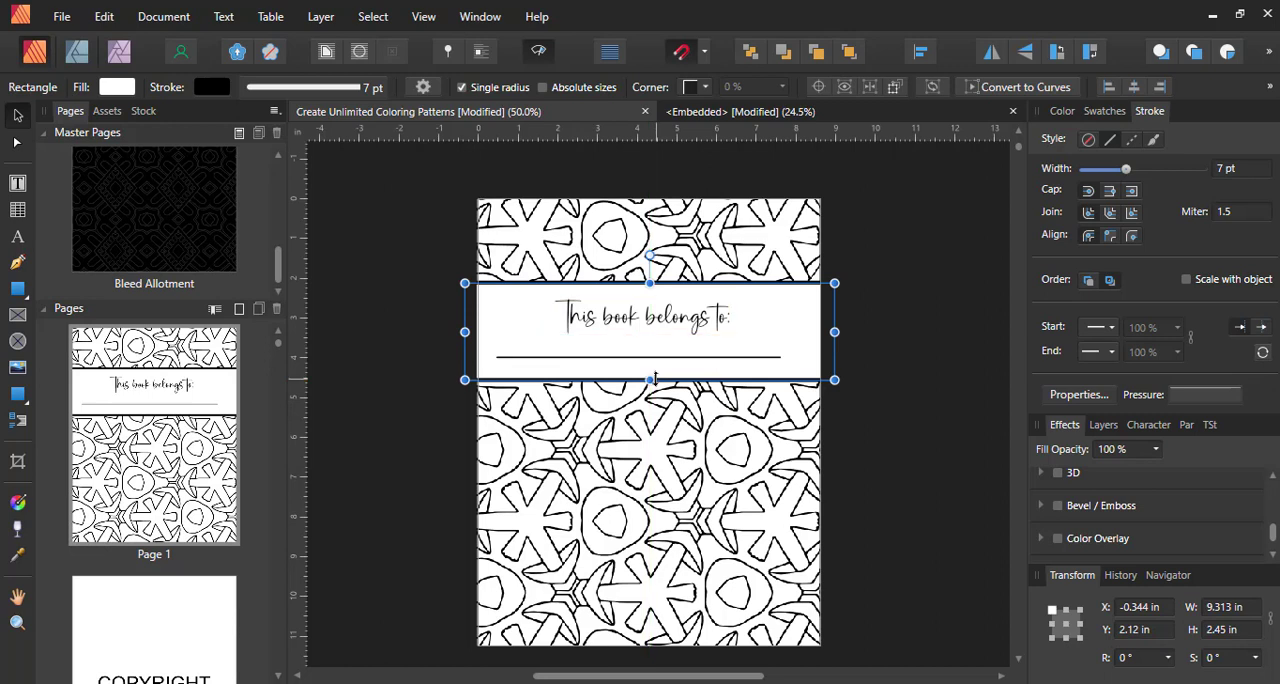
click(969, 377)
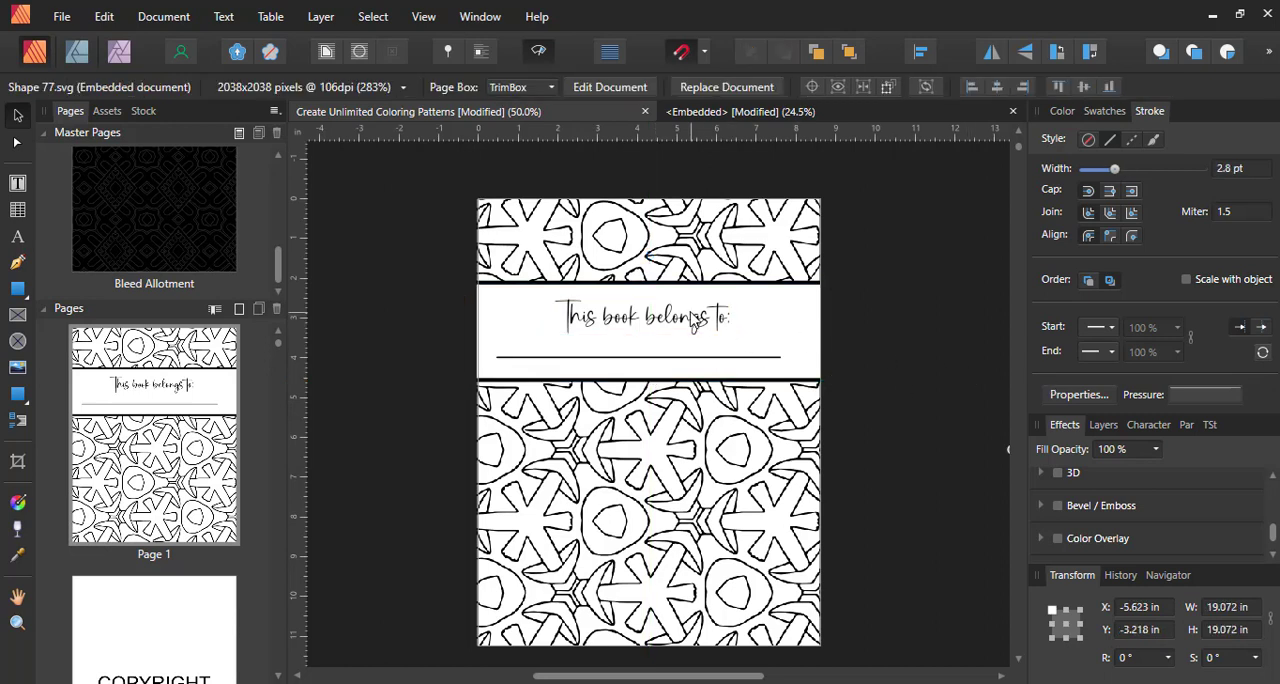
Review the copyright page, the "This book belongs to:" page and the pattern pages further down the document
scroll(160, 500, down, 2)
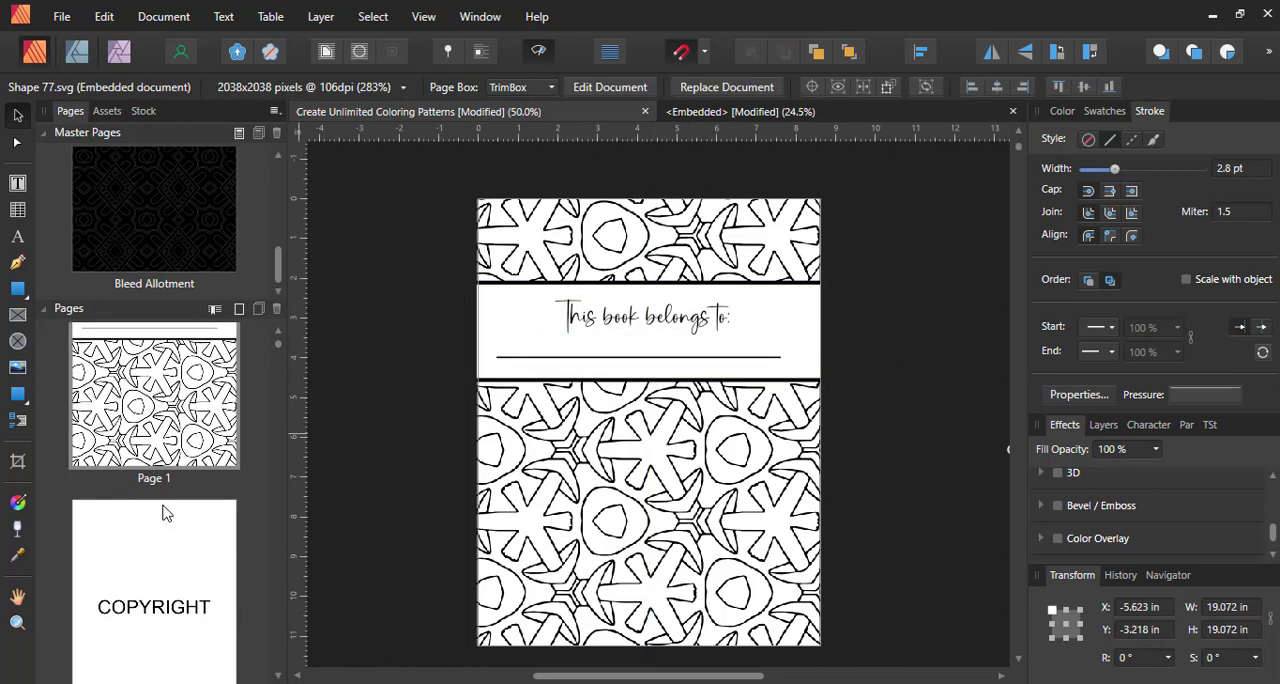
click(163, 555)
click(740, 416)
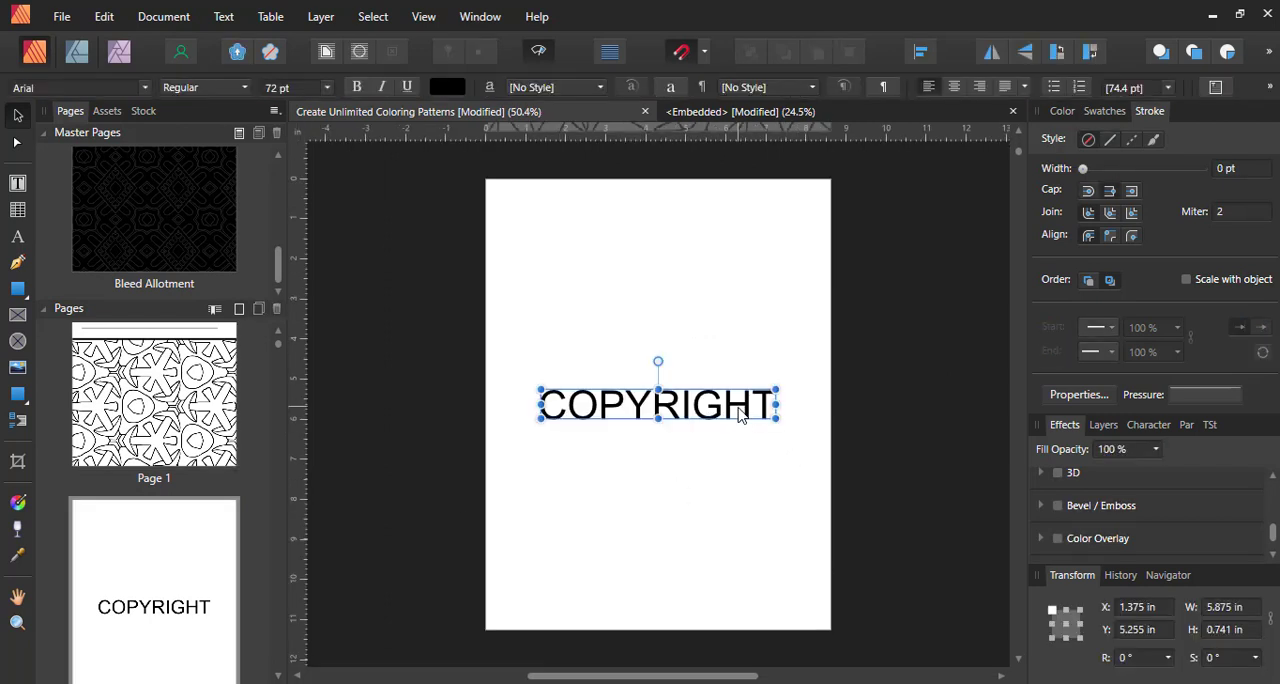
click(878, 352)
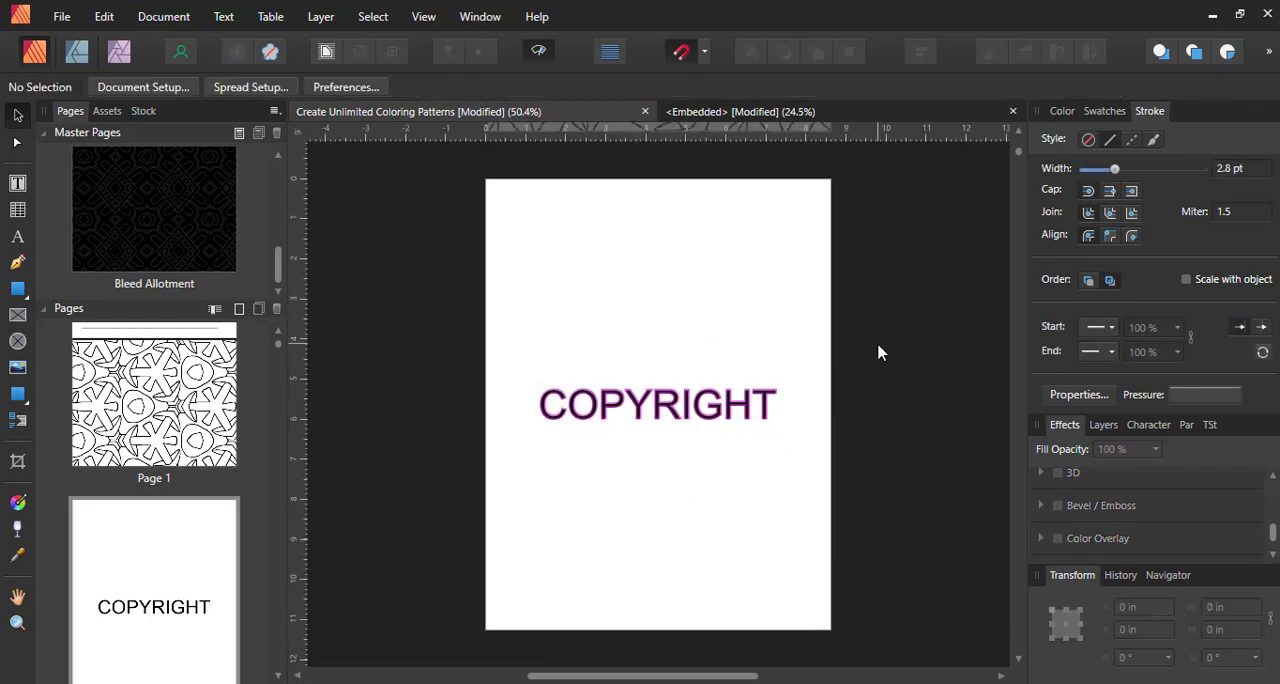
scroll(168, 383, up, 2)
click(168, 383)
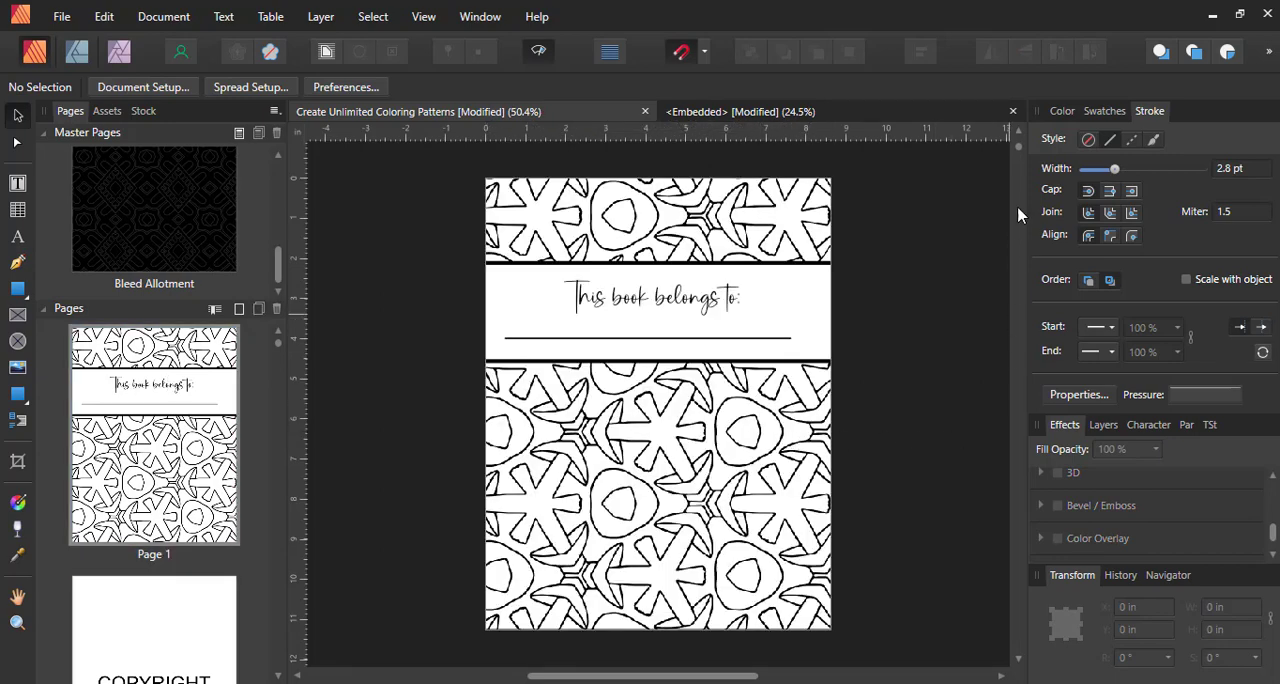
scroll(1022, 150, up, 5)
drag(1021, 148, 1050, 254)
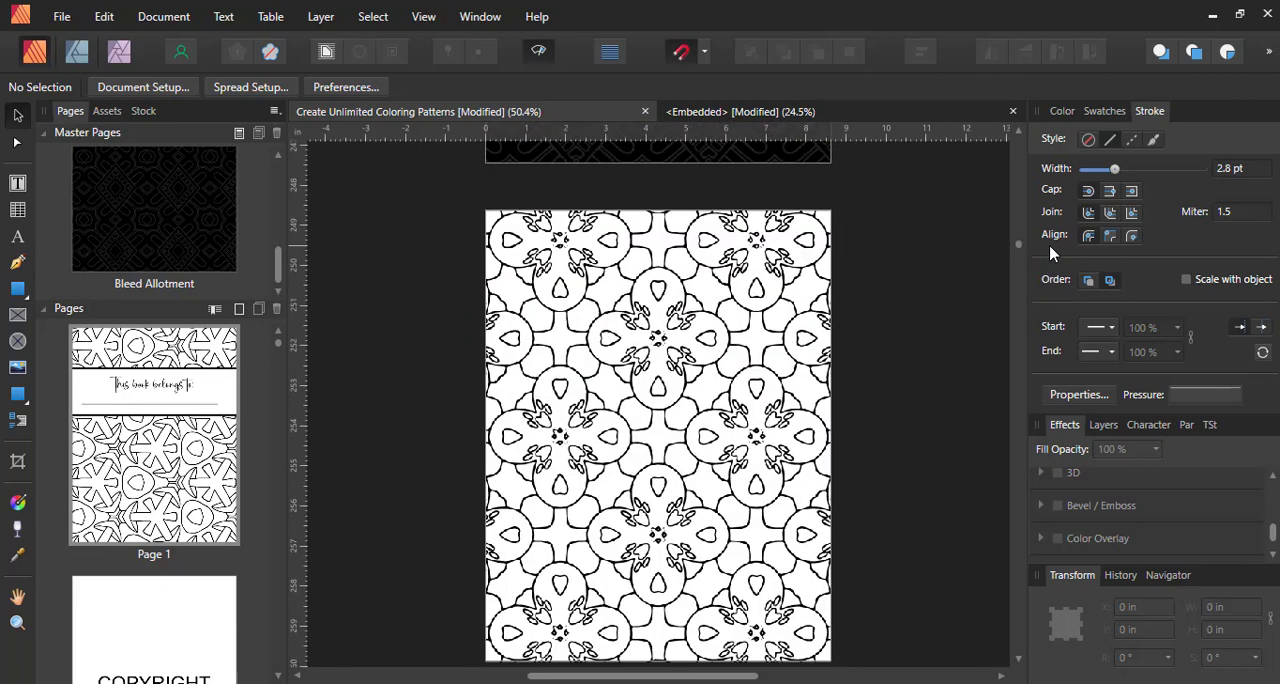
Export all pages as the PDF "Create Unlimited Coloring Patterns" at 300 raster DPI with bleed included
click(66, 16)
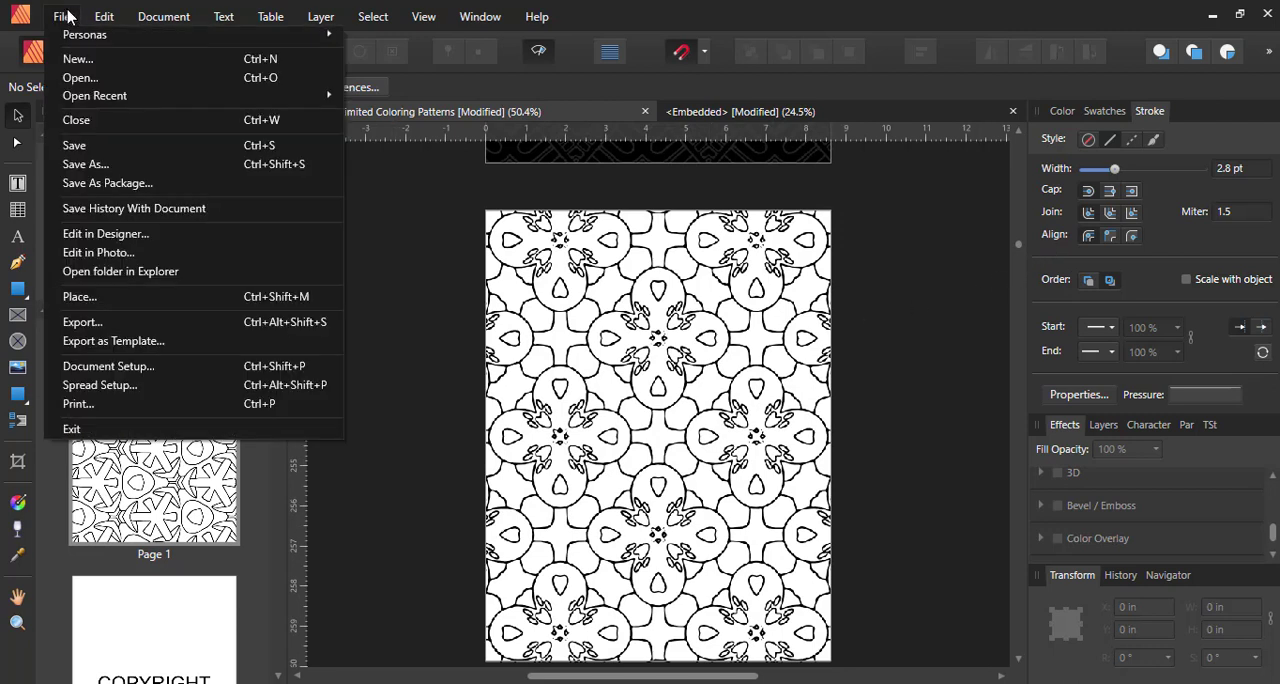
click(80, 329)
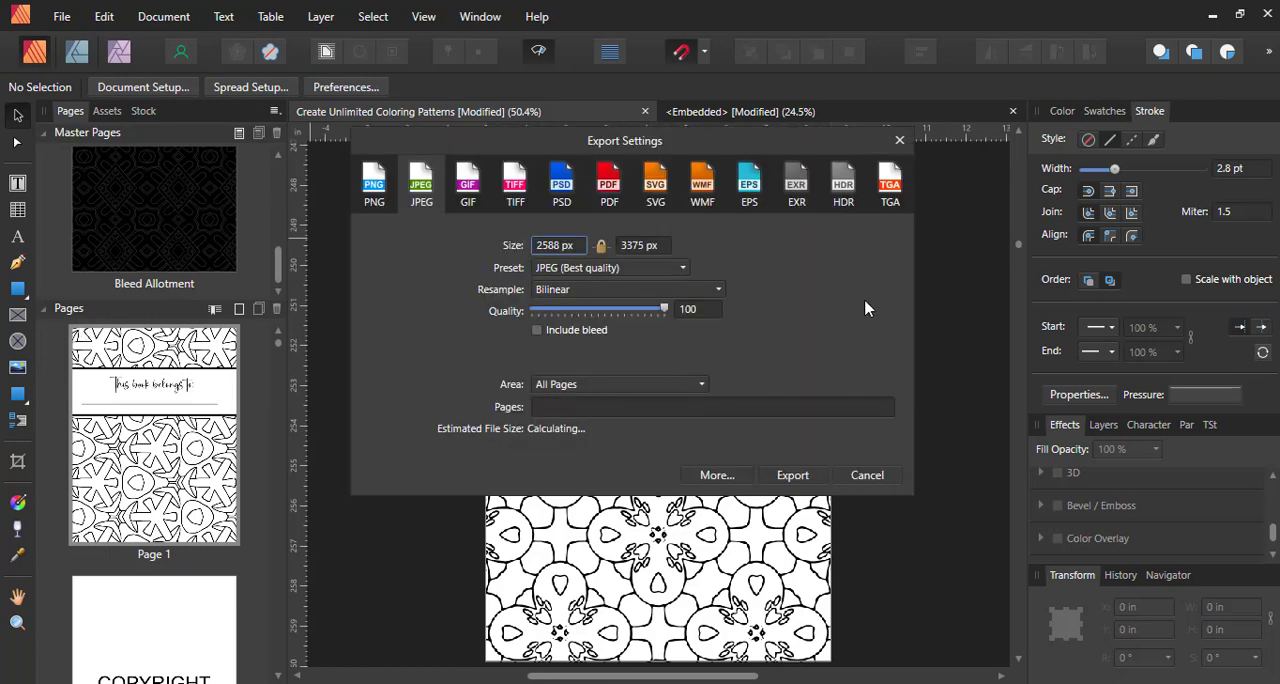
click(597, 186)
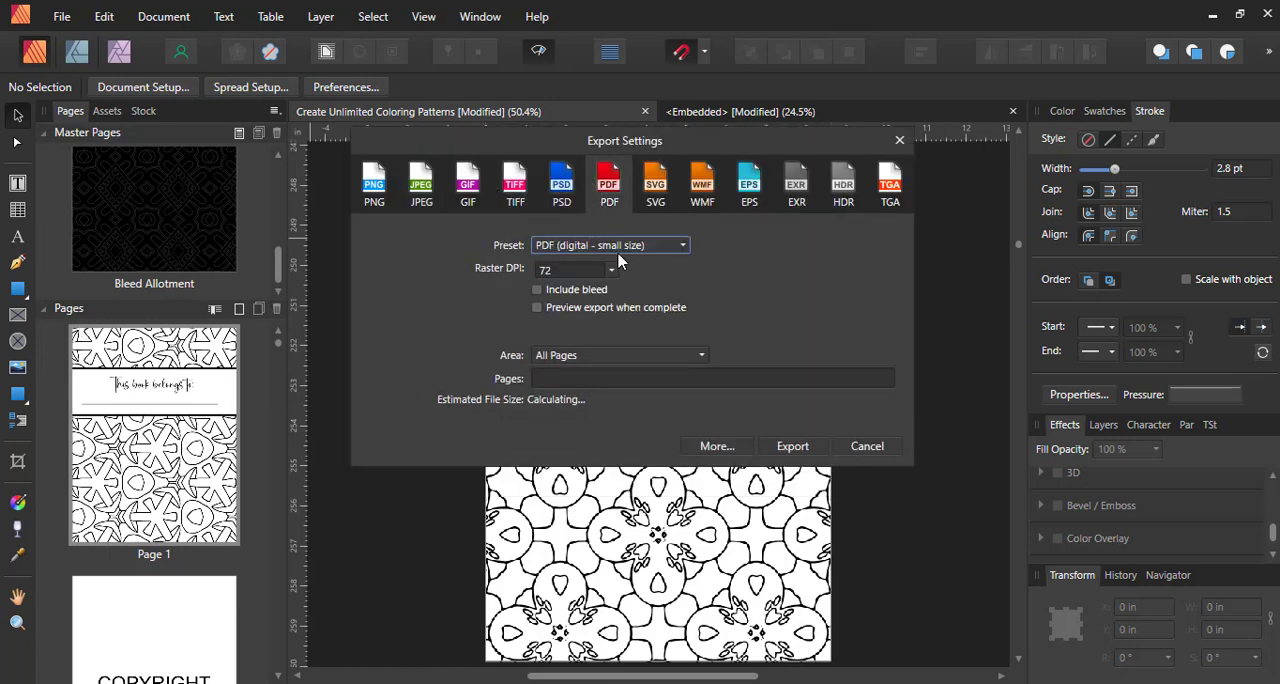
click(618, 271)
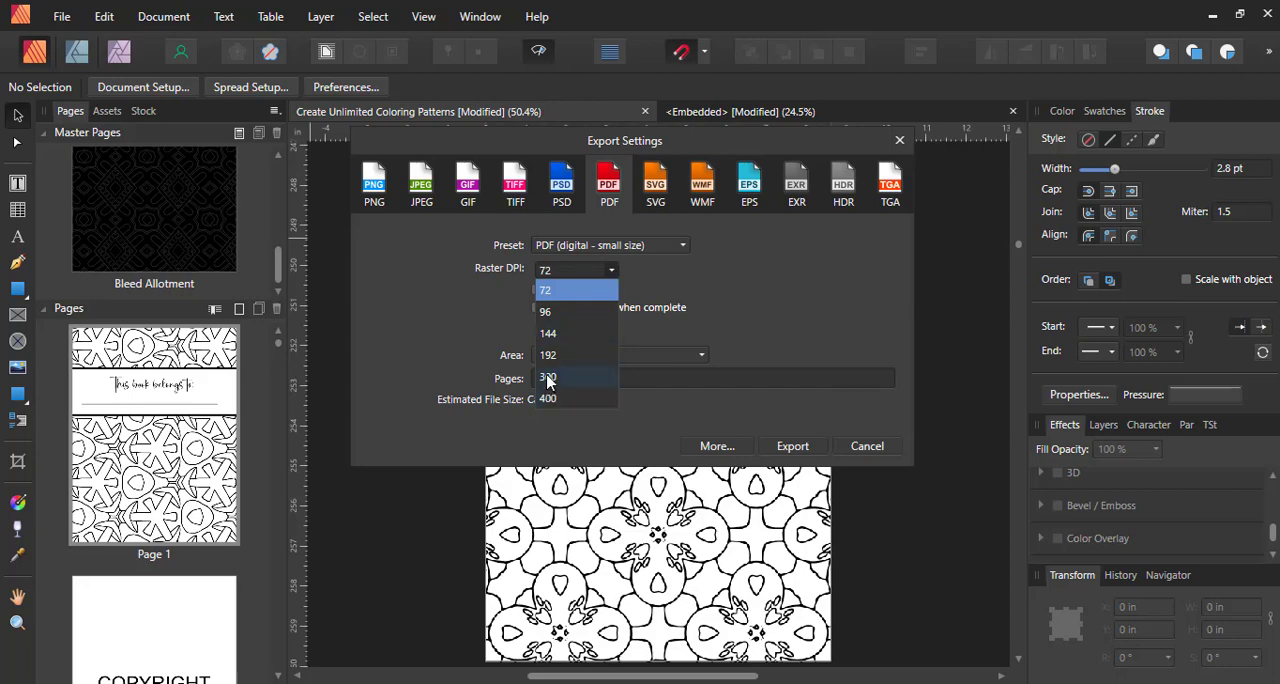
click(548, 381)
click(560, 290)
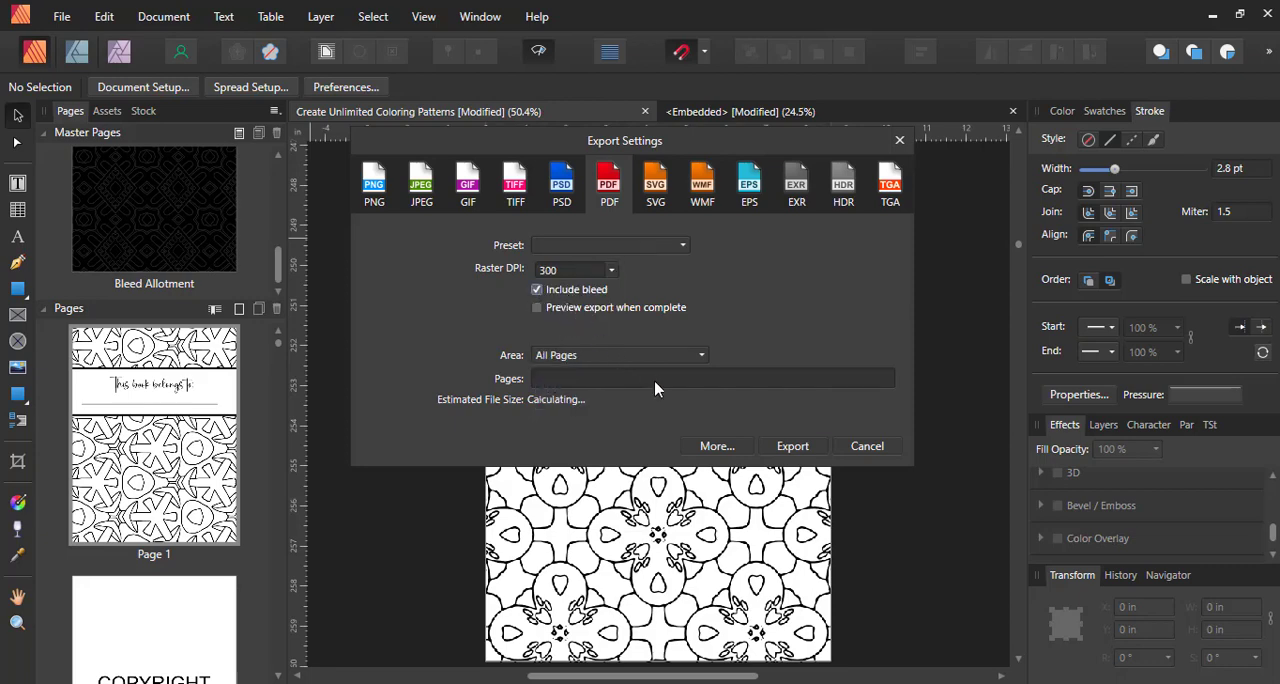
click(792, 450)
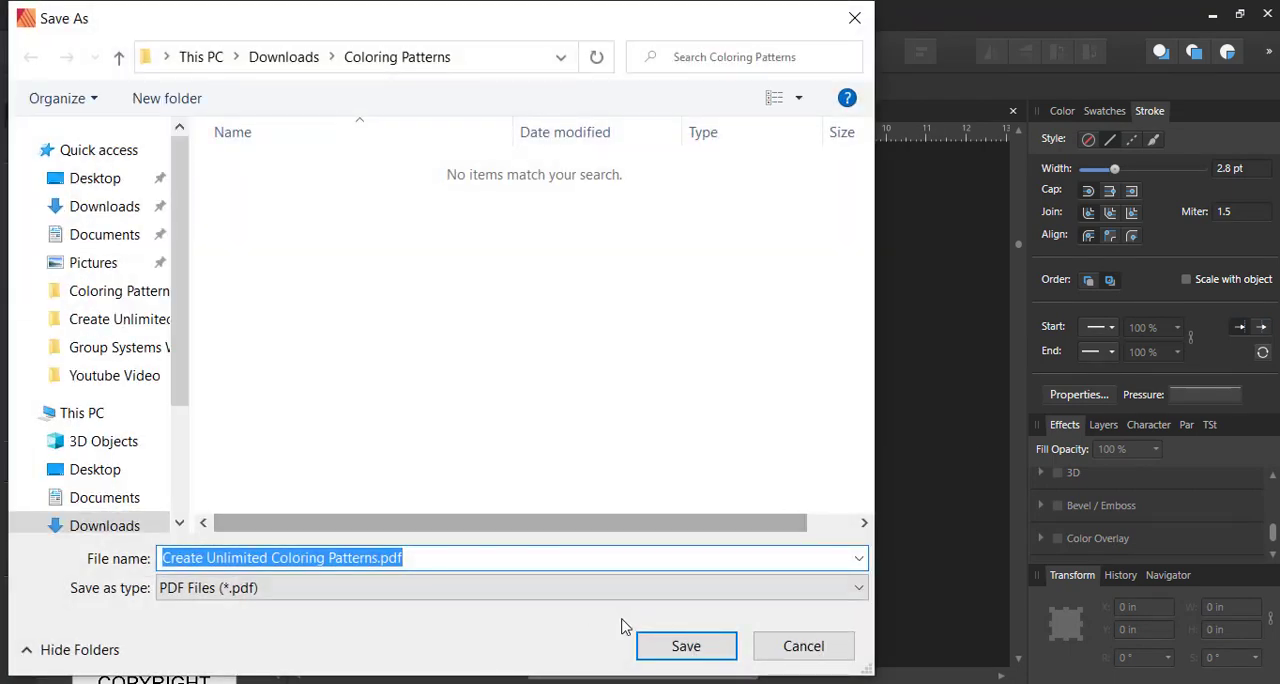
click(686, 648)
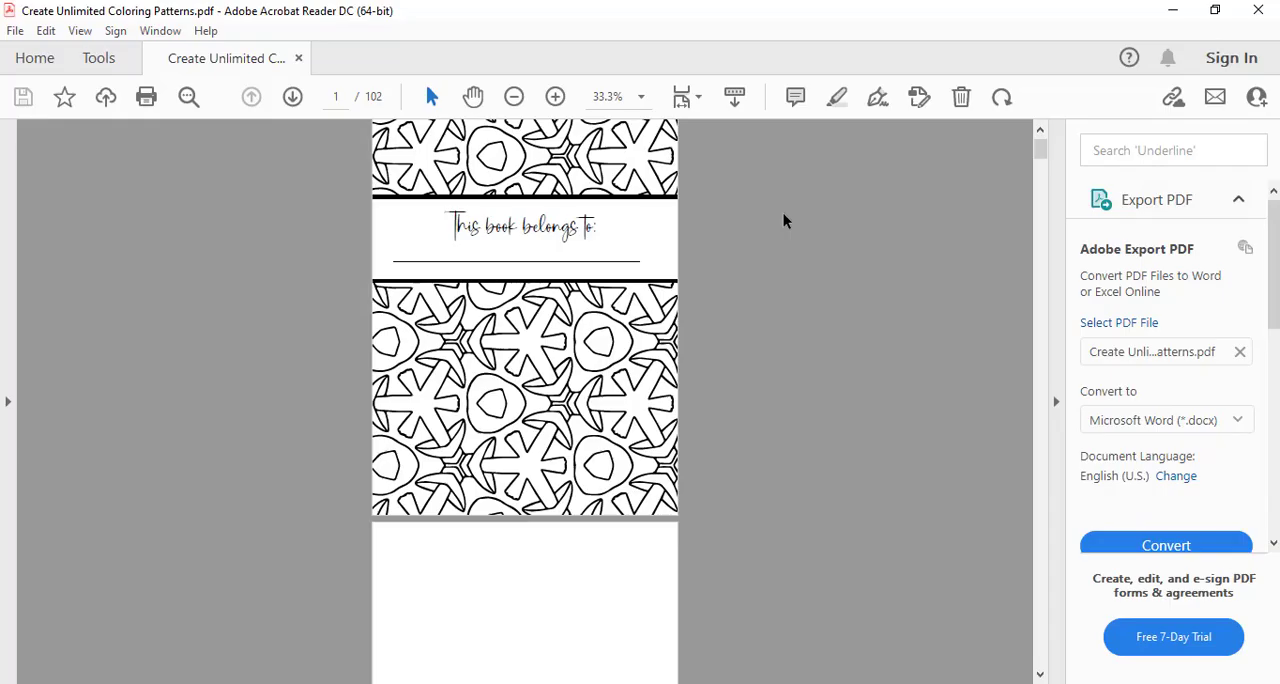
Examine the exported PDF's opening pages in Adobe Acrobat Reader, both enlarged and as whole pages, for pattern and black-page quality
click(553, 97)
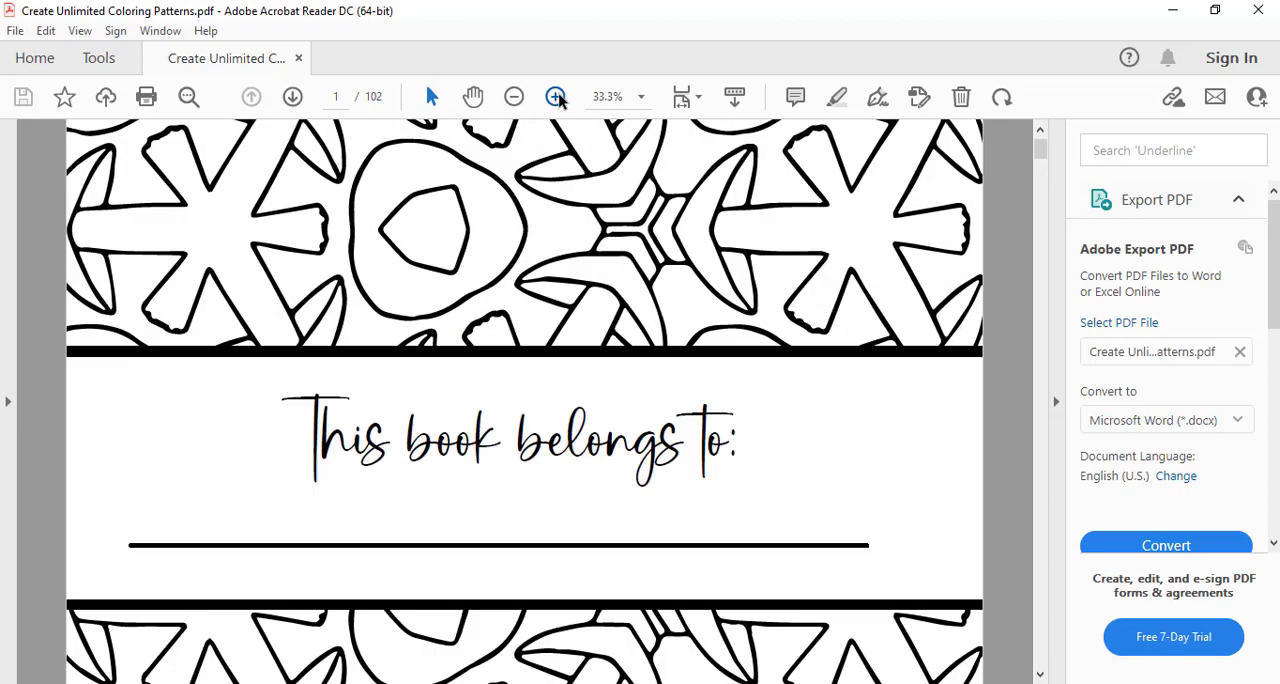
scroll(745, 275, down, 15)
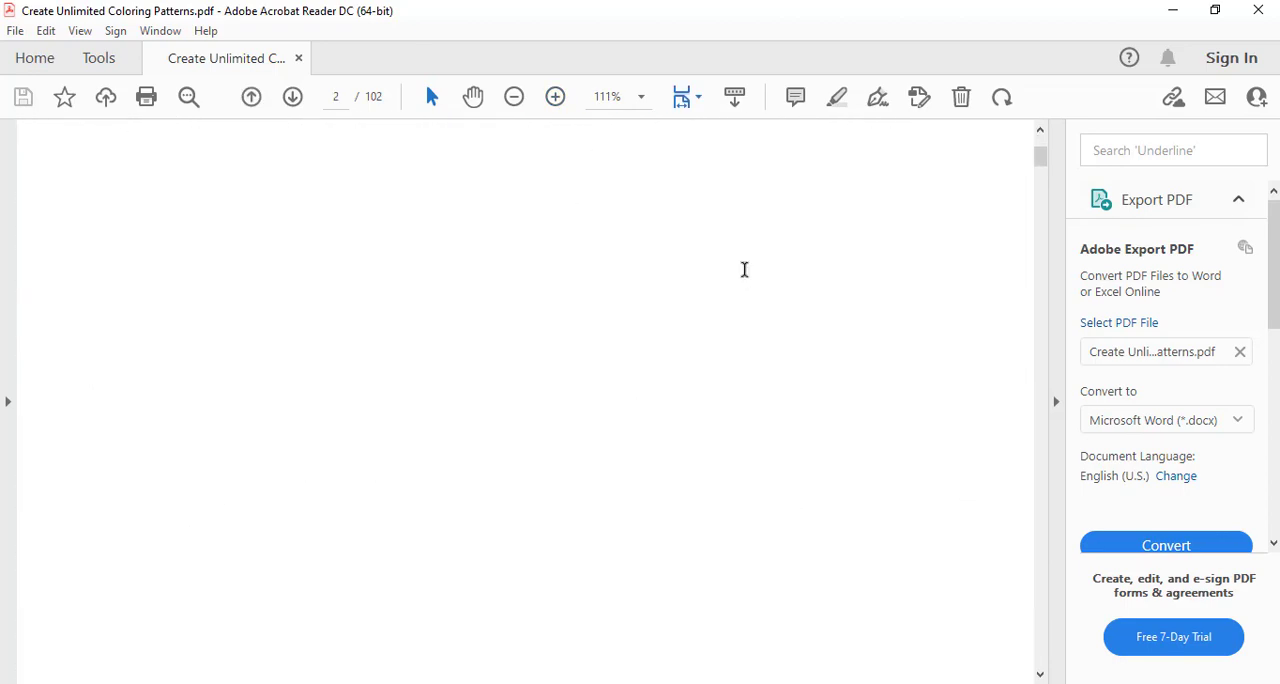
scroll(745, 268, down, 3)
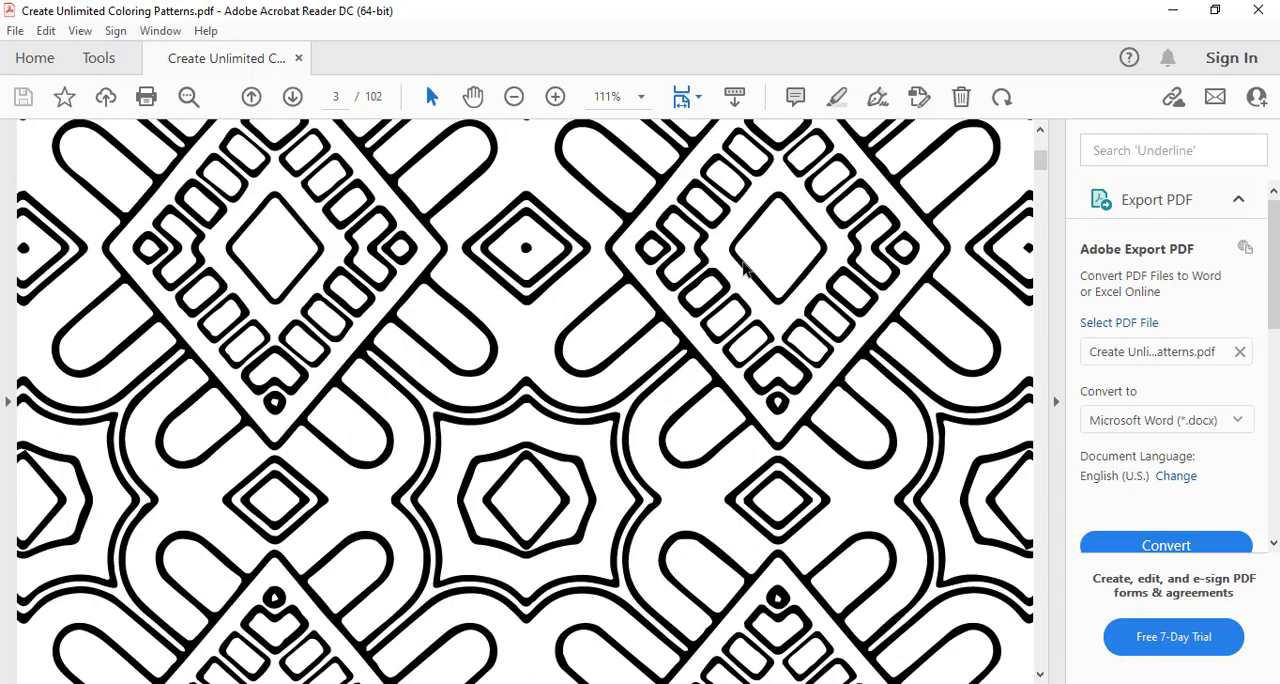
scroll(745, 268, down, 20)
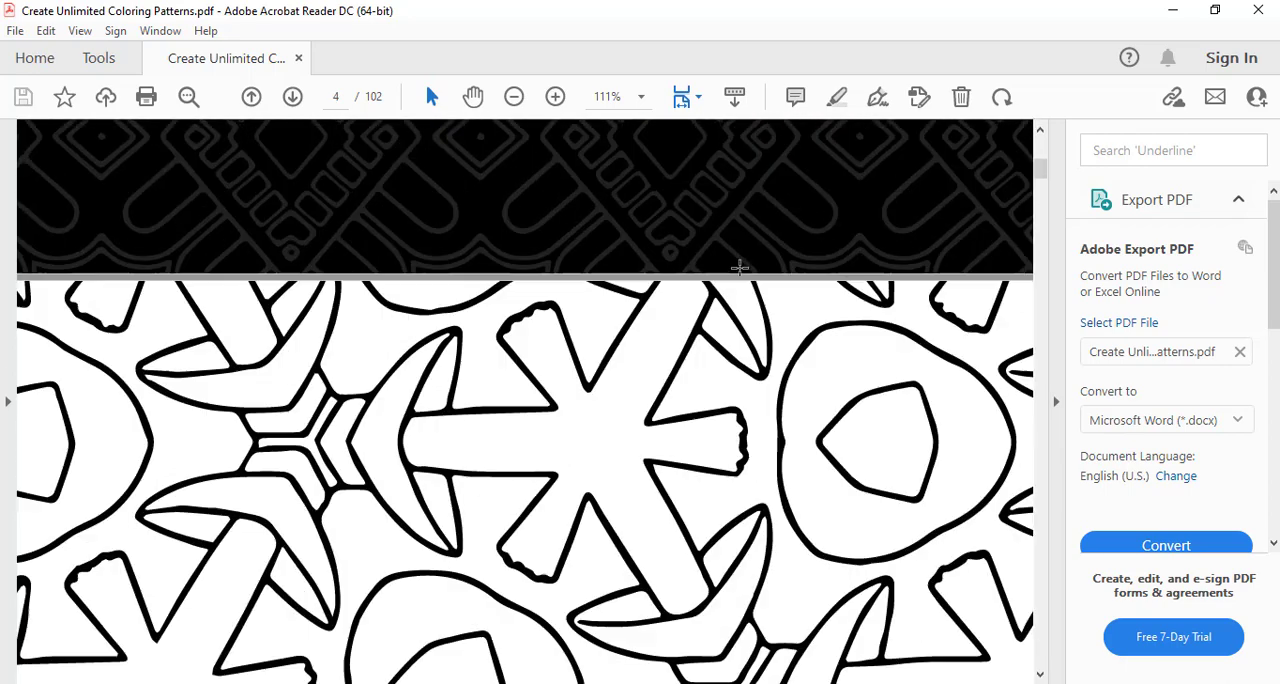
scroll(740, 268, down, 20)
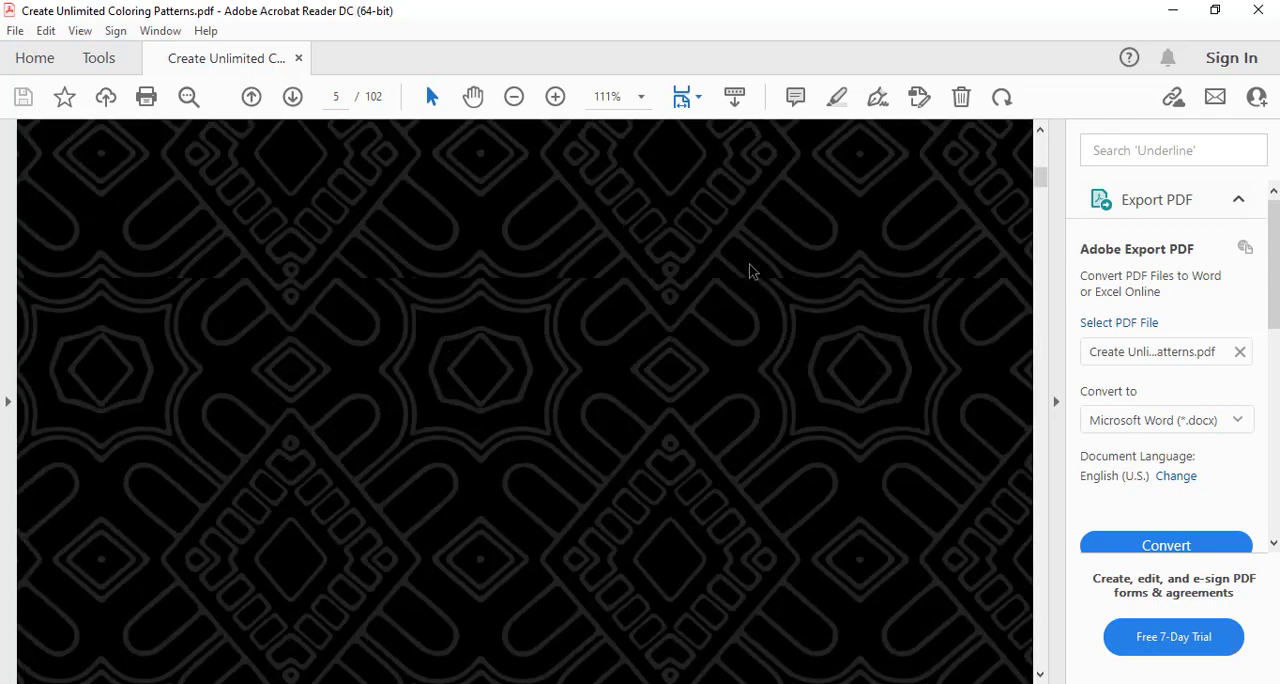
scroll(752, 271, down, 10)
scroll(752, 271, down, 20)
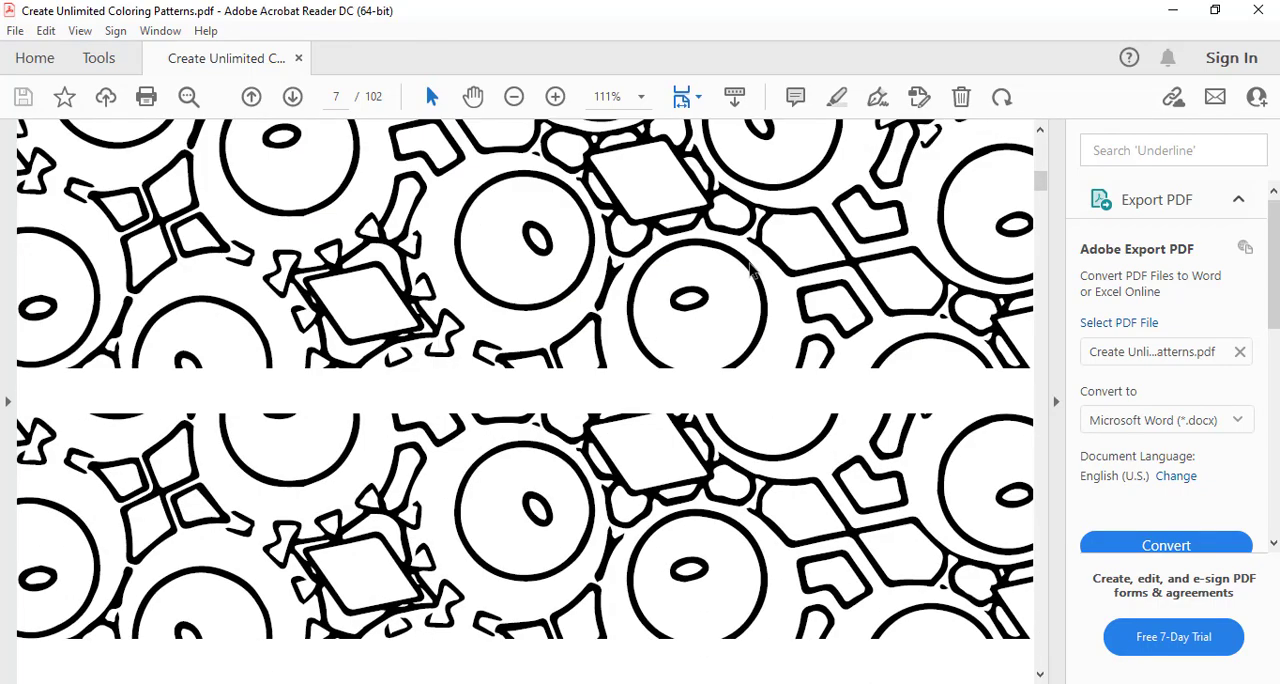
scroll(750, 272, down, 15)
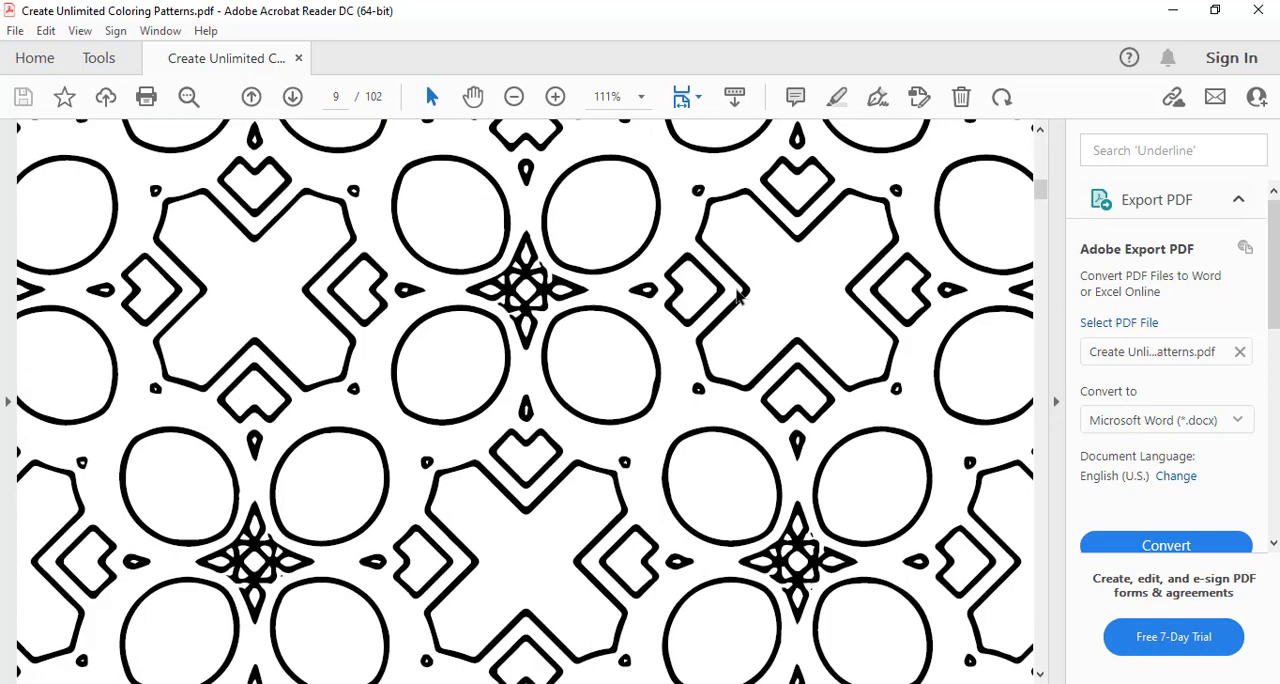
click(513, 96)
click(513, 96)
click(513, 96)
click(513, 96)
click(513, 96)
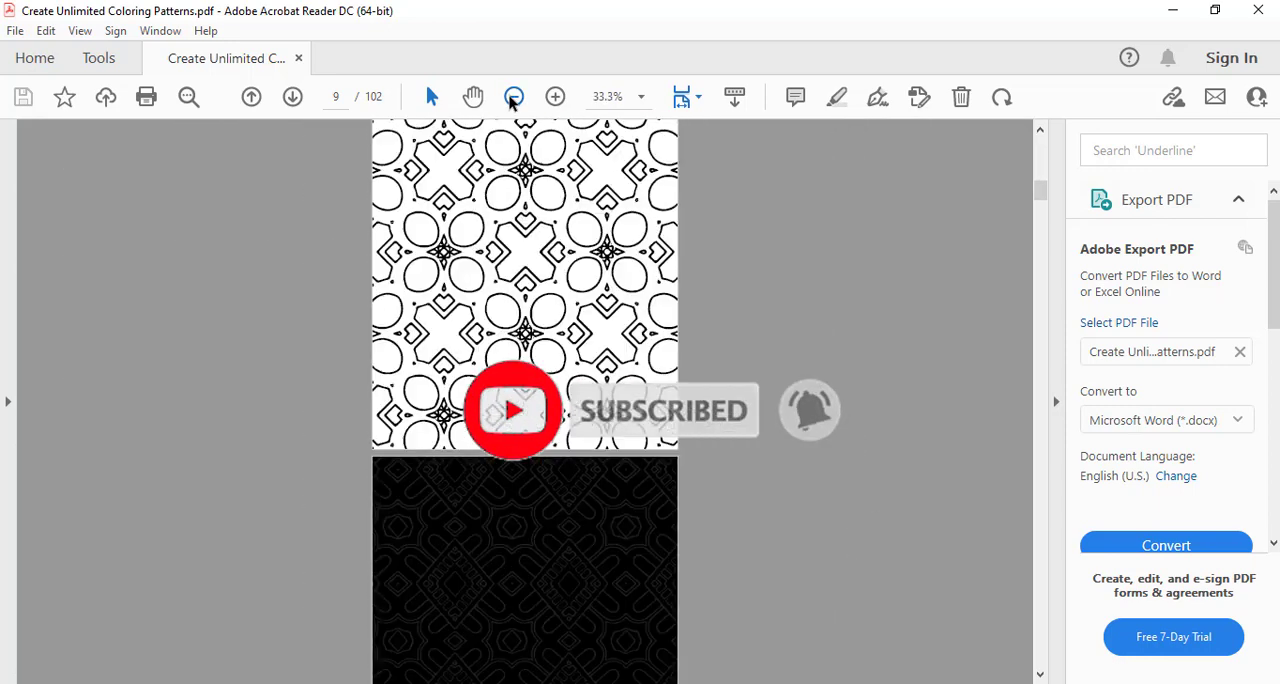